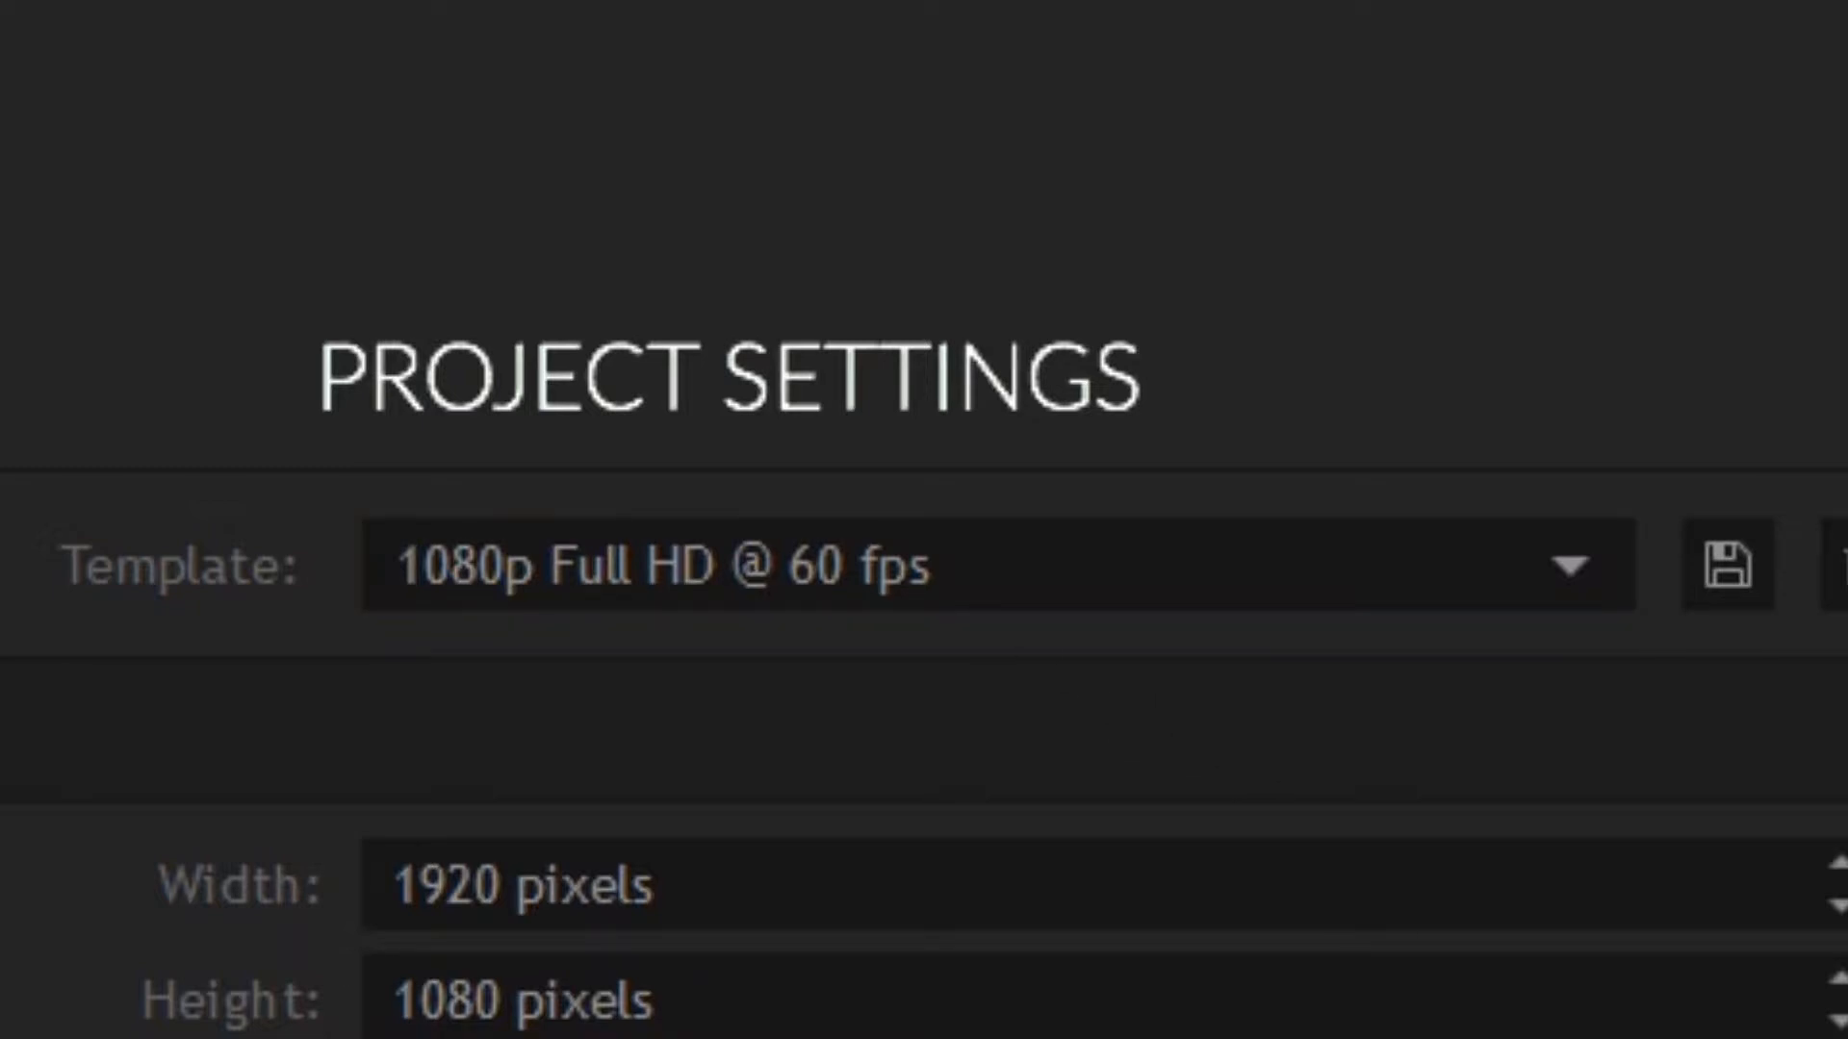
# Step: Start editing a new project with the 1080p Full HD @ 60 fps template
pyautogui.click(1234, 559)
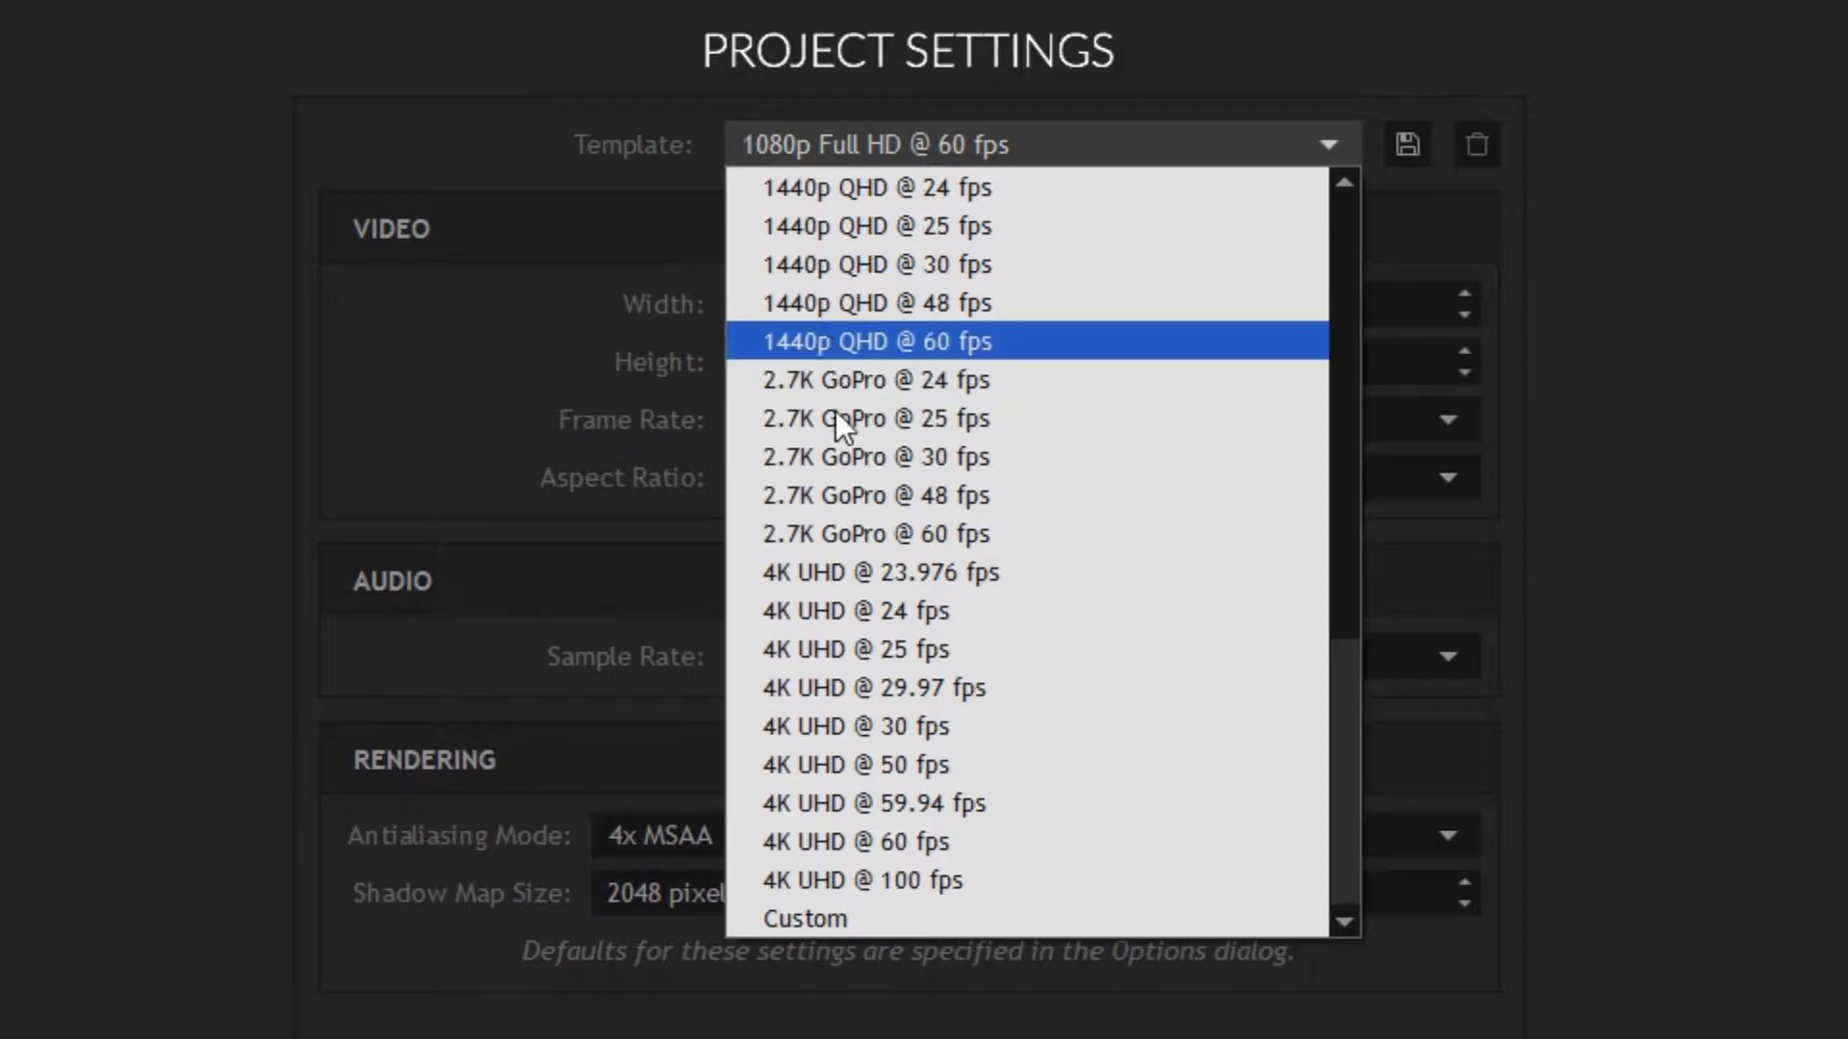
pyautogui.scroll(10, 866, 420)
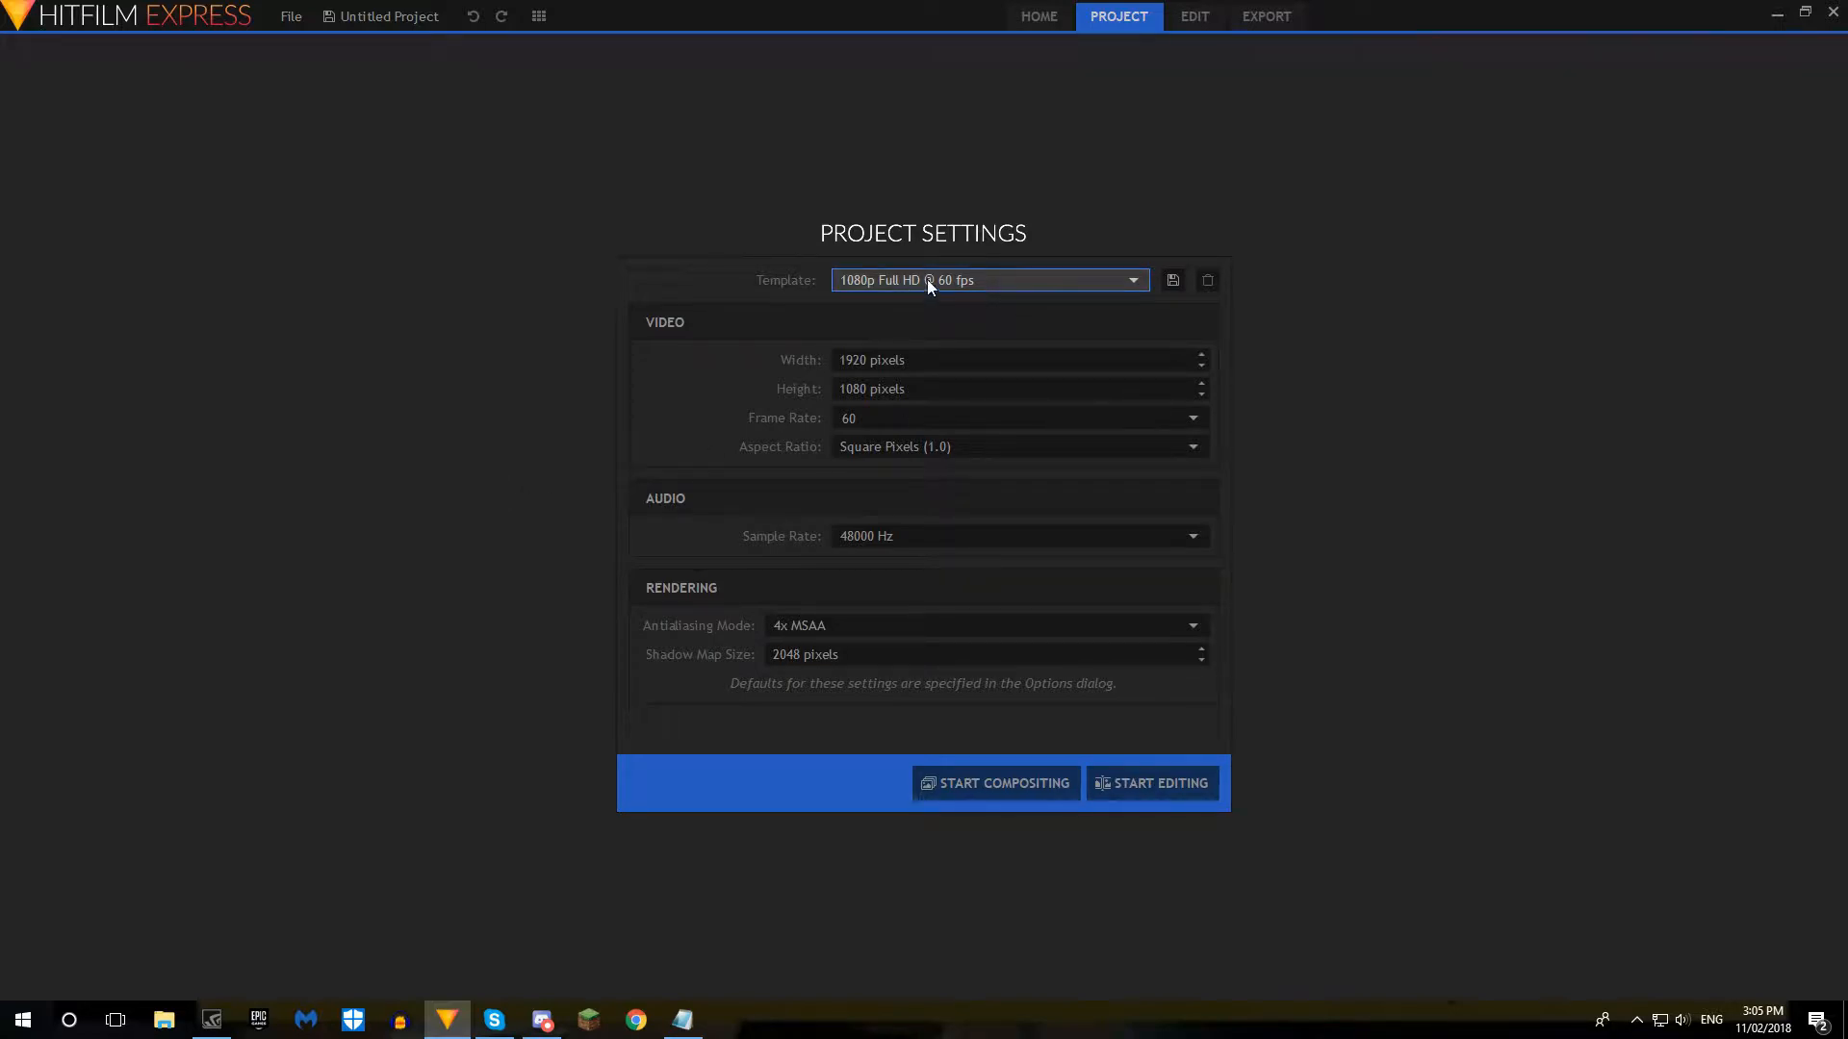
pyautogui.click(1147, 783)
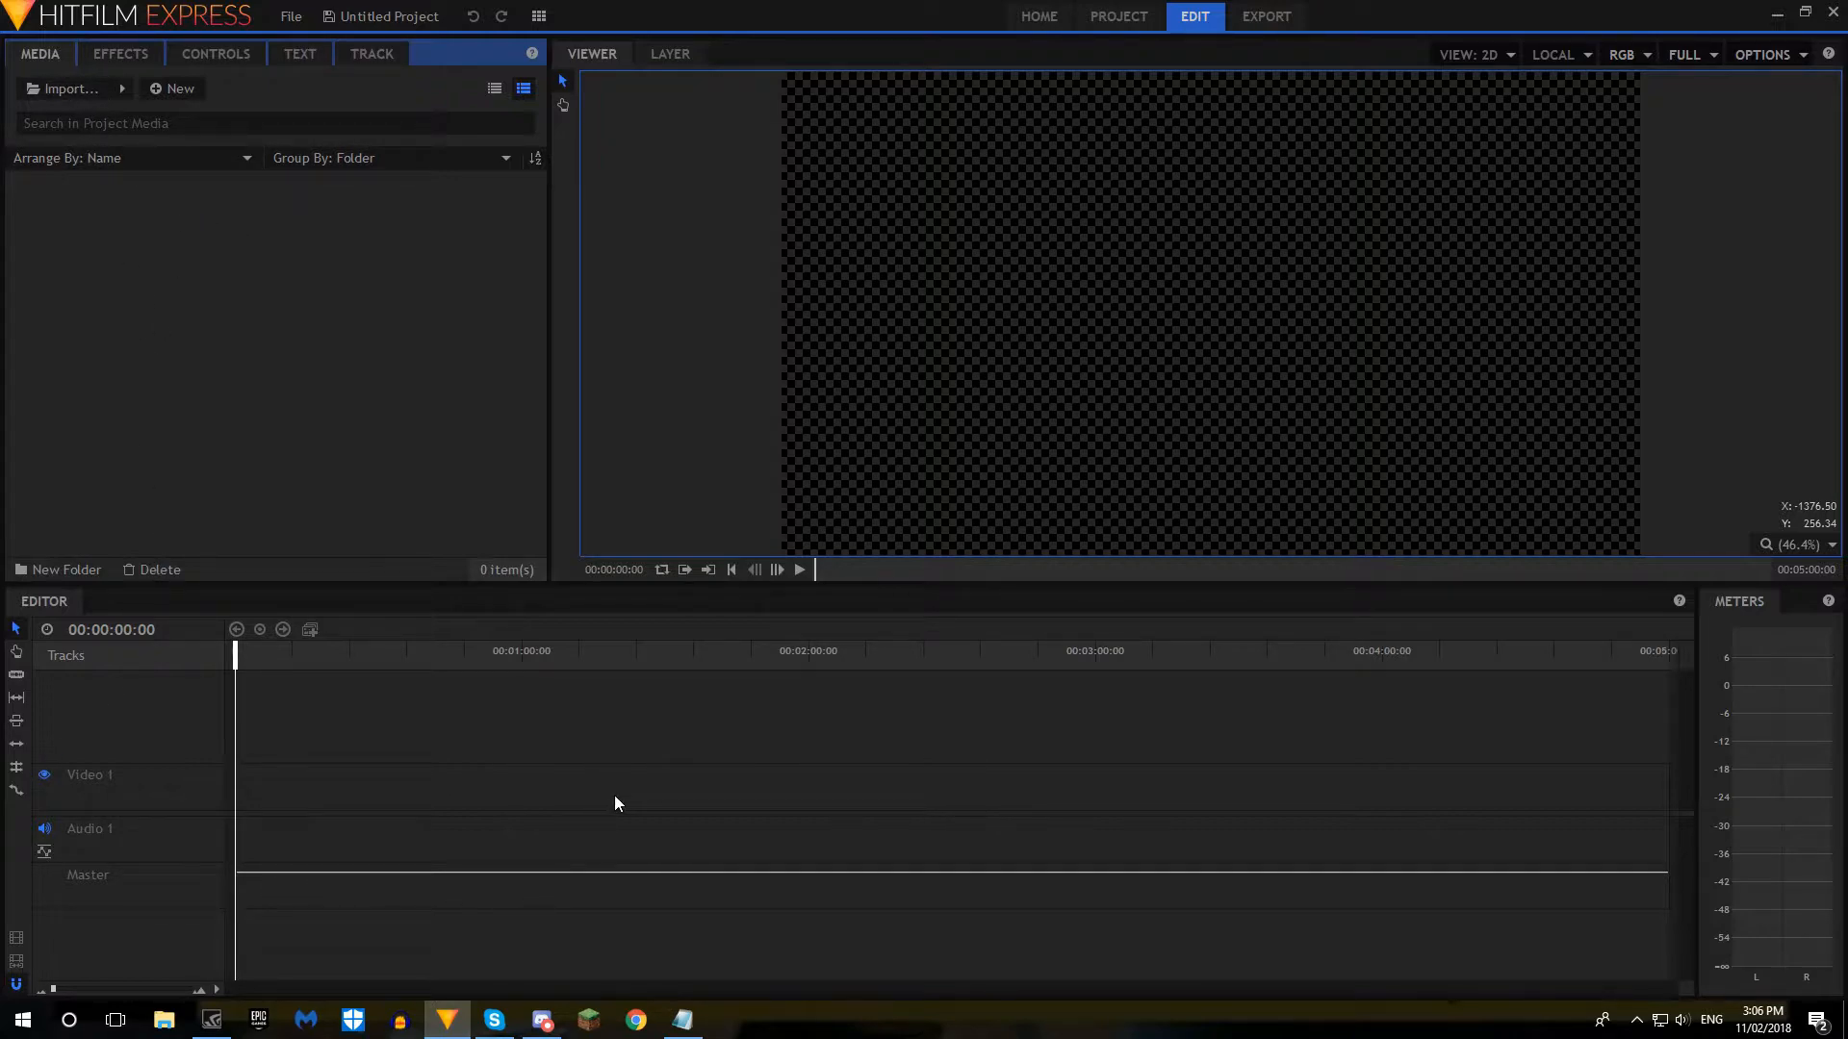
# Step: Insert a video track above Video 1 and delete it again
pyautogui.click(355, 737)
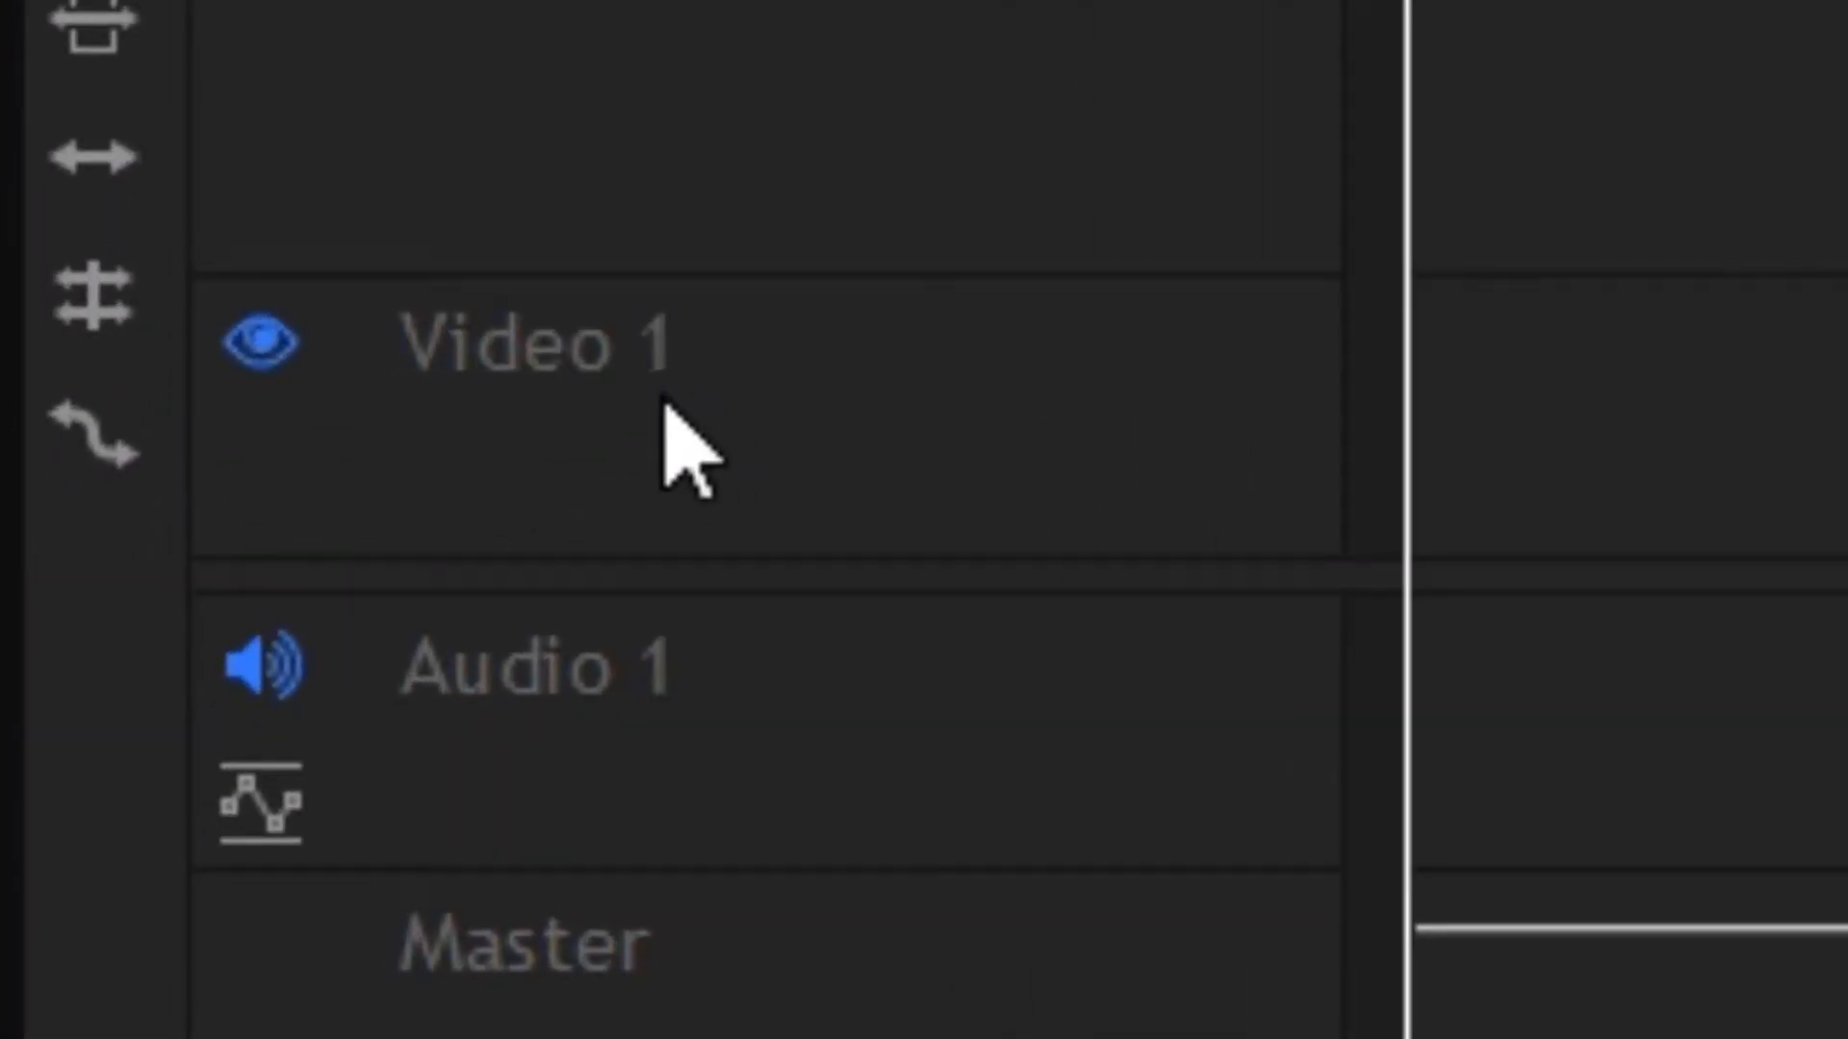
pyautogui.rightClick(550, 398)
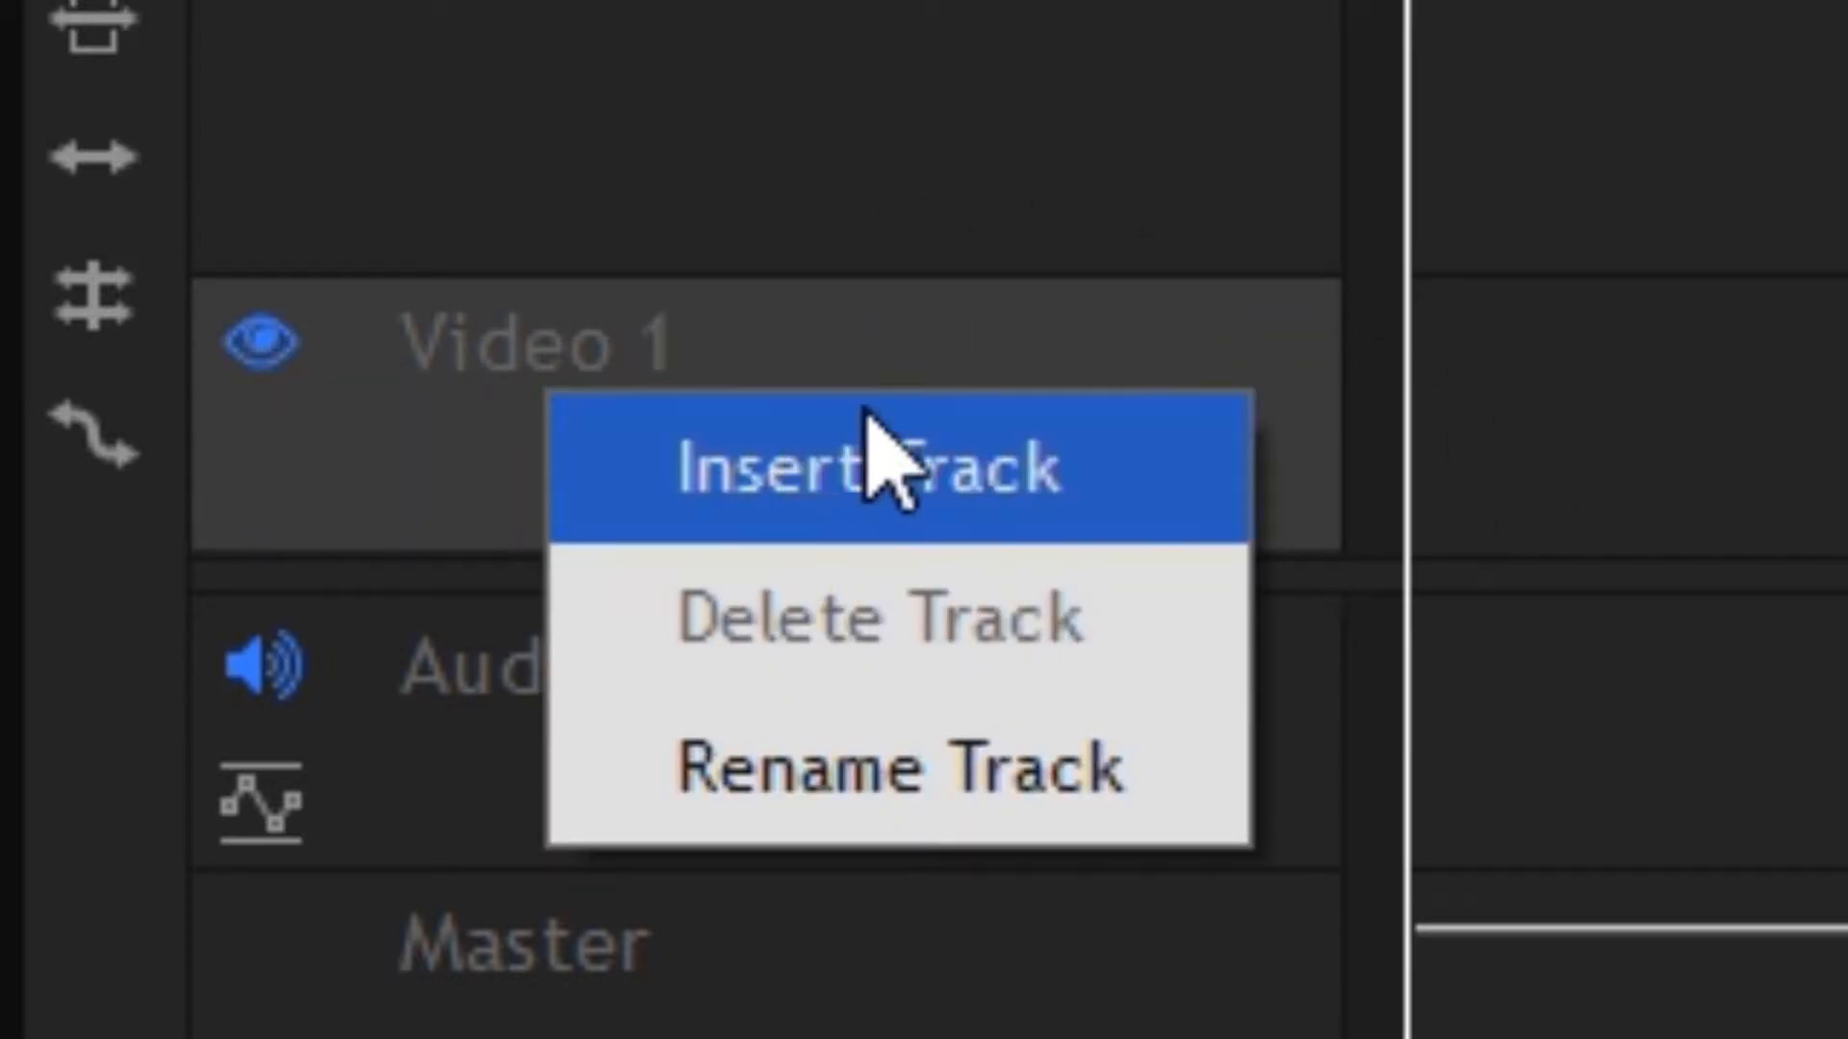
pyautogui.click(758, 474)
pyautogui.press('Return')
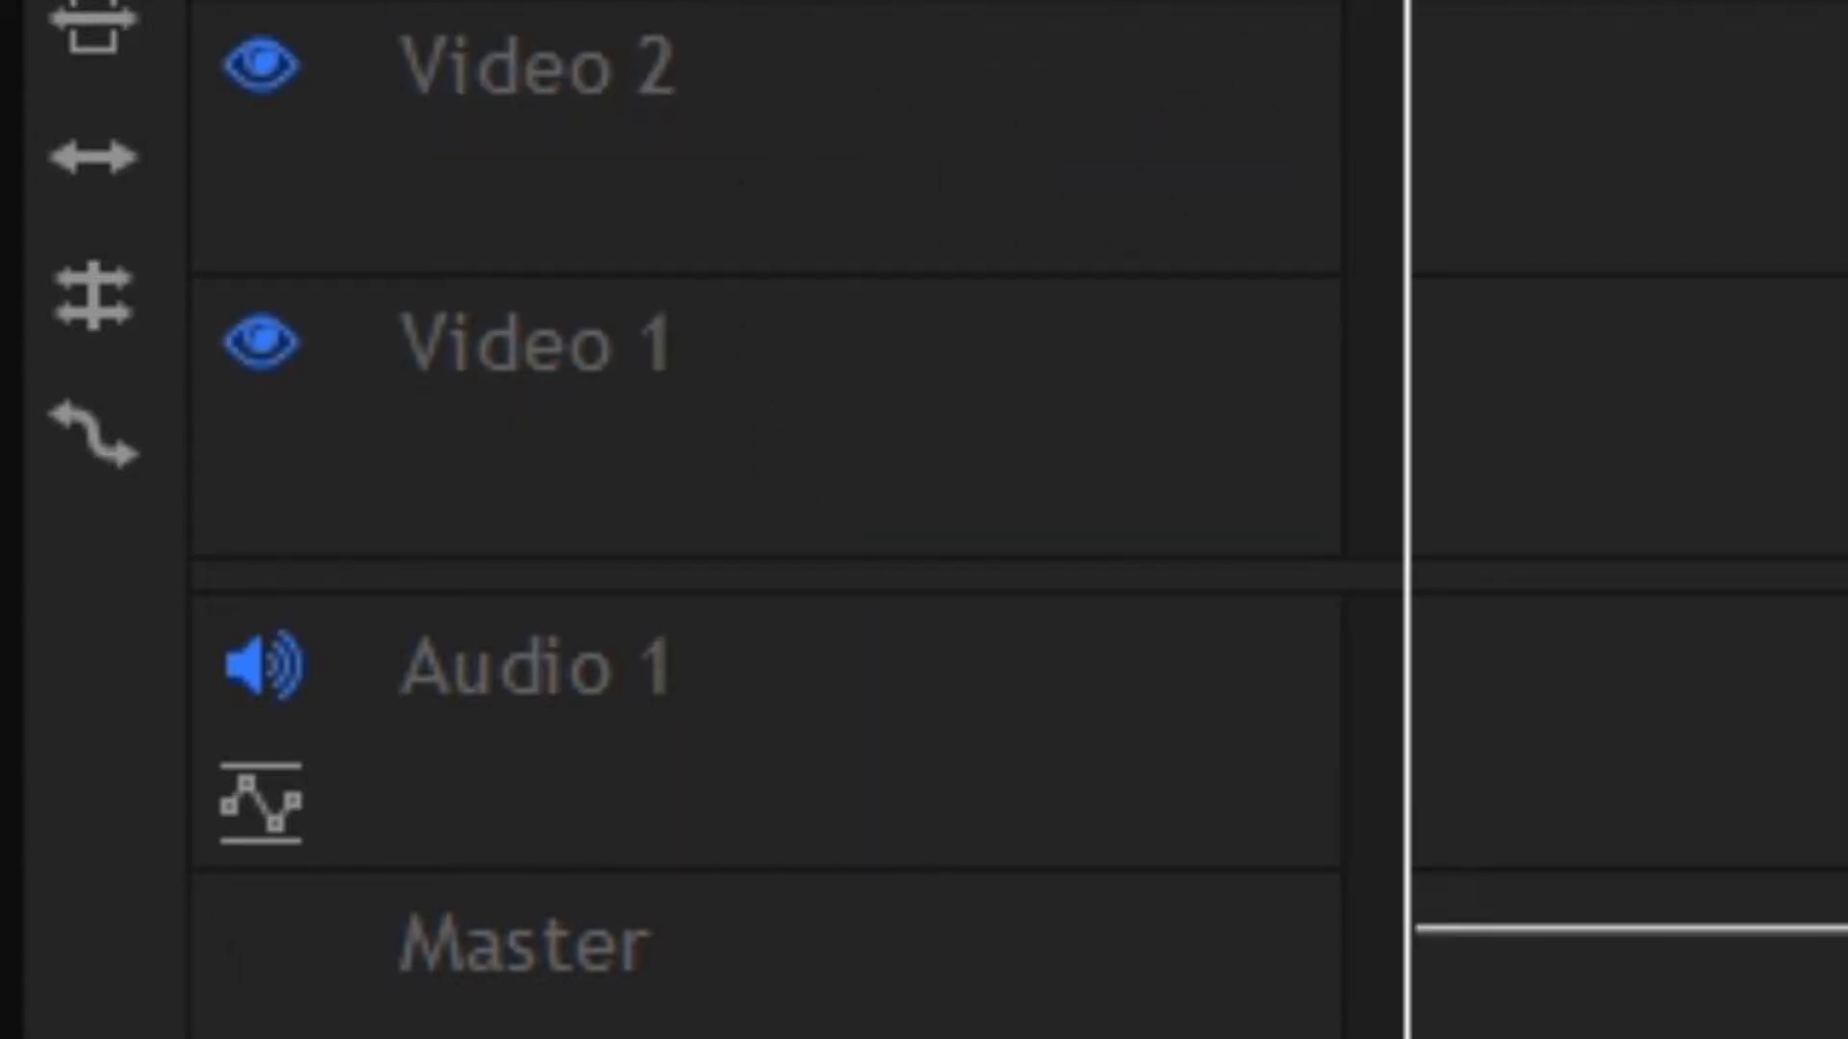
pyautogui.rightClick(592, 120)
pyautogui.click(887, 337)
pyautogui.rightClick(743, 741)
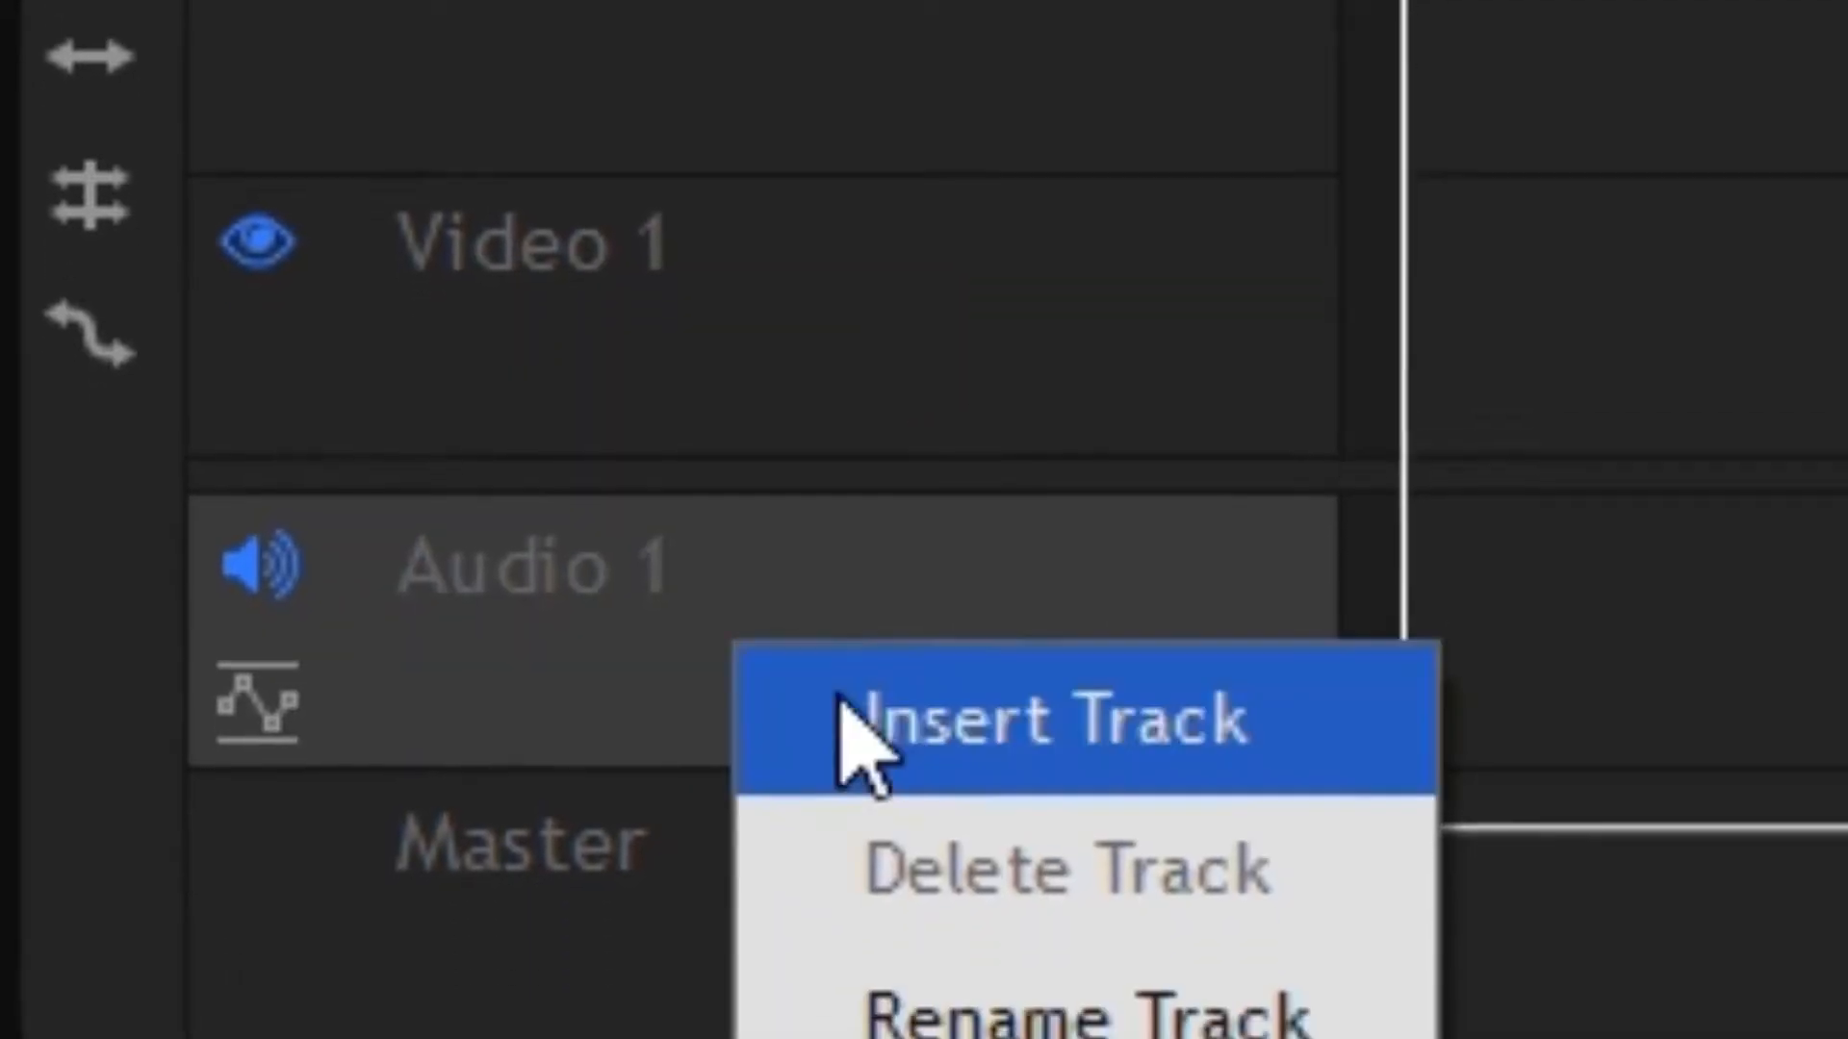
pyautogui.click(555, 594)
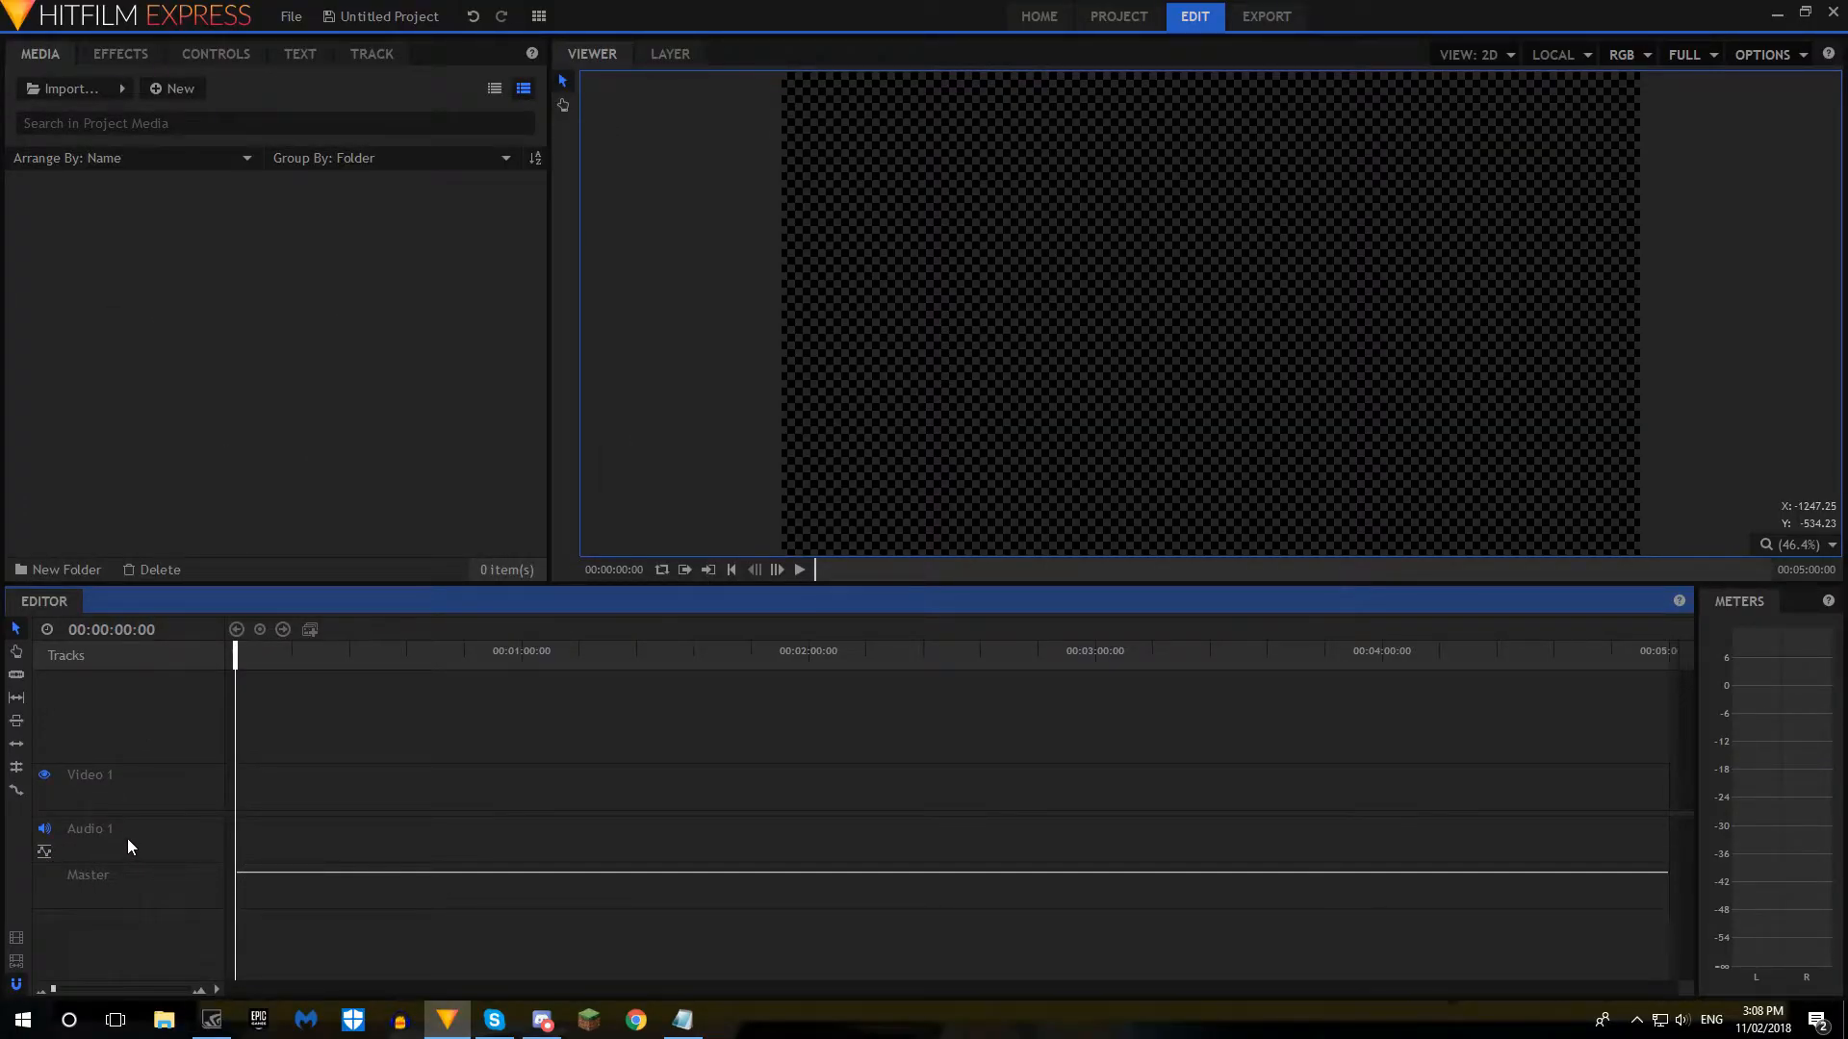
# Step: Create a new media folder and look through the effects, controls, text and track settings before returning to the project media
pyautogui.click(59, 569)
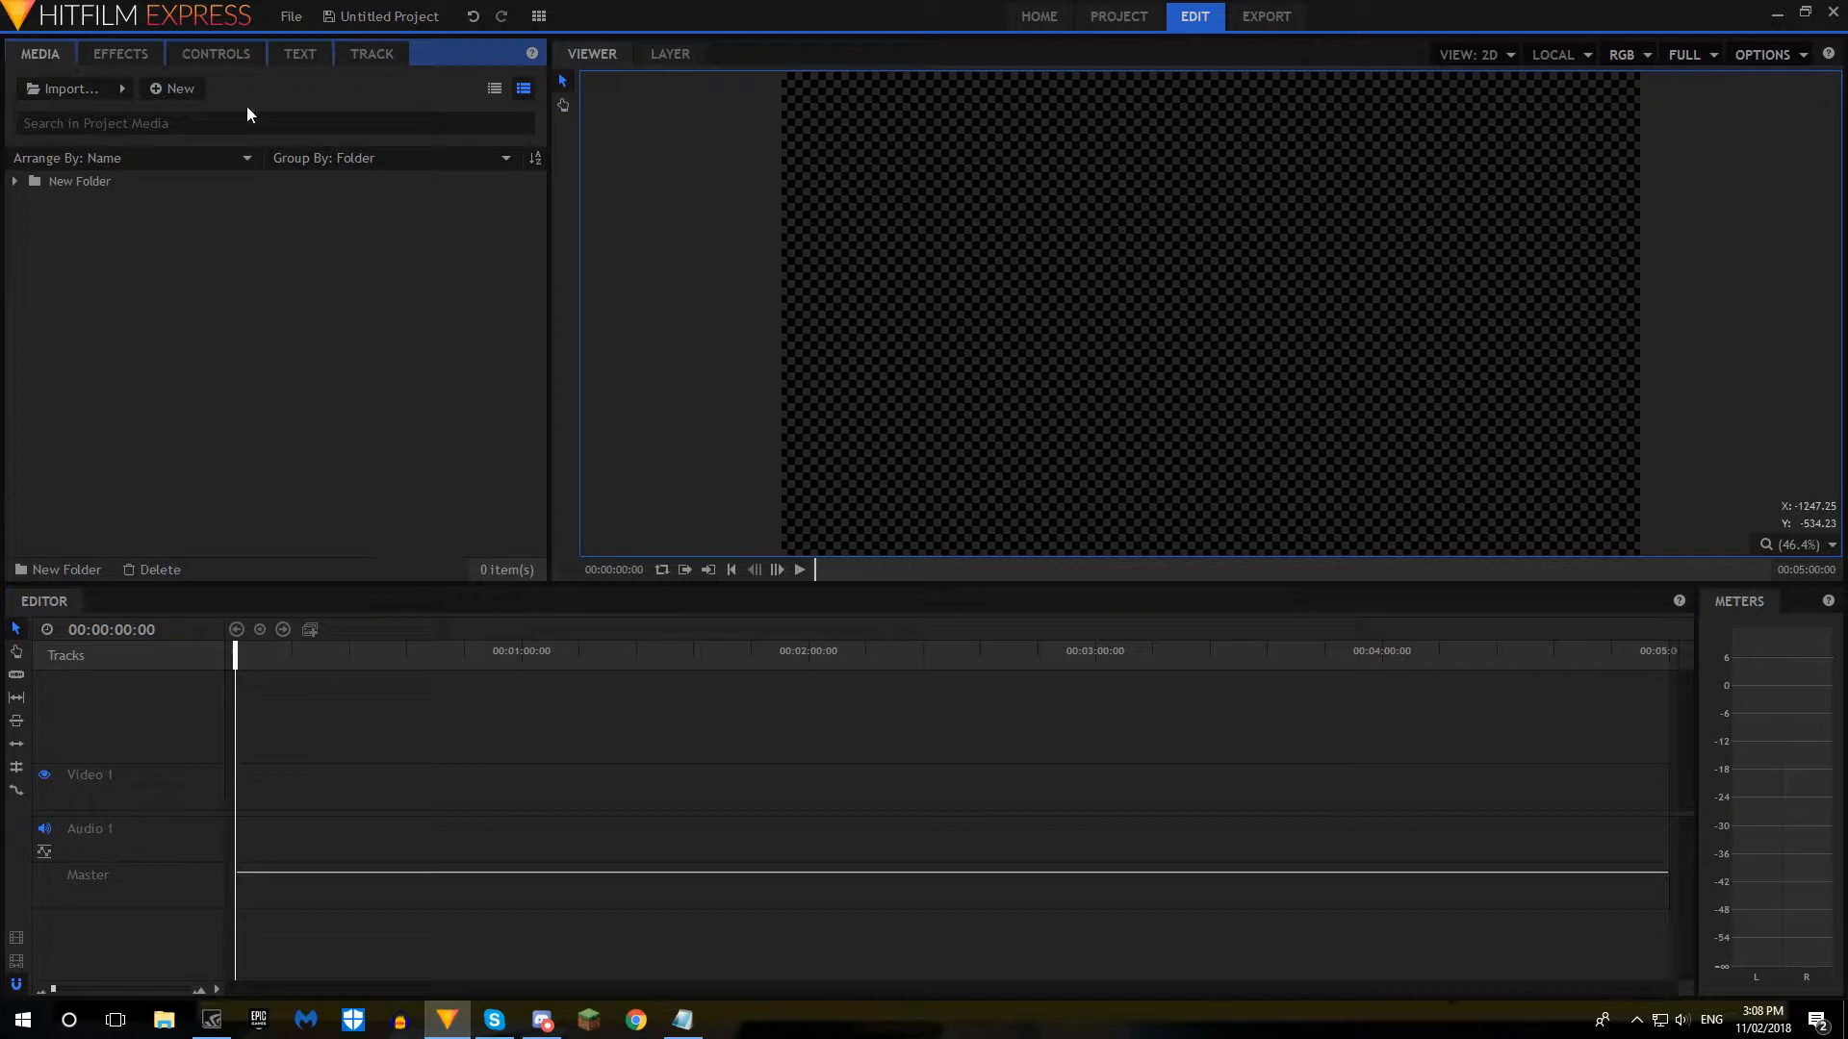
pyautogui.click(106, 54)
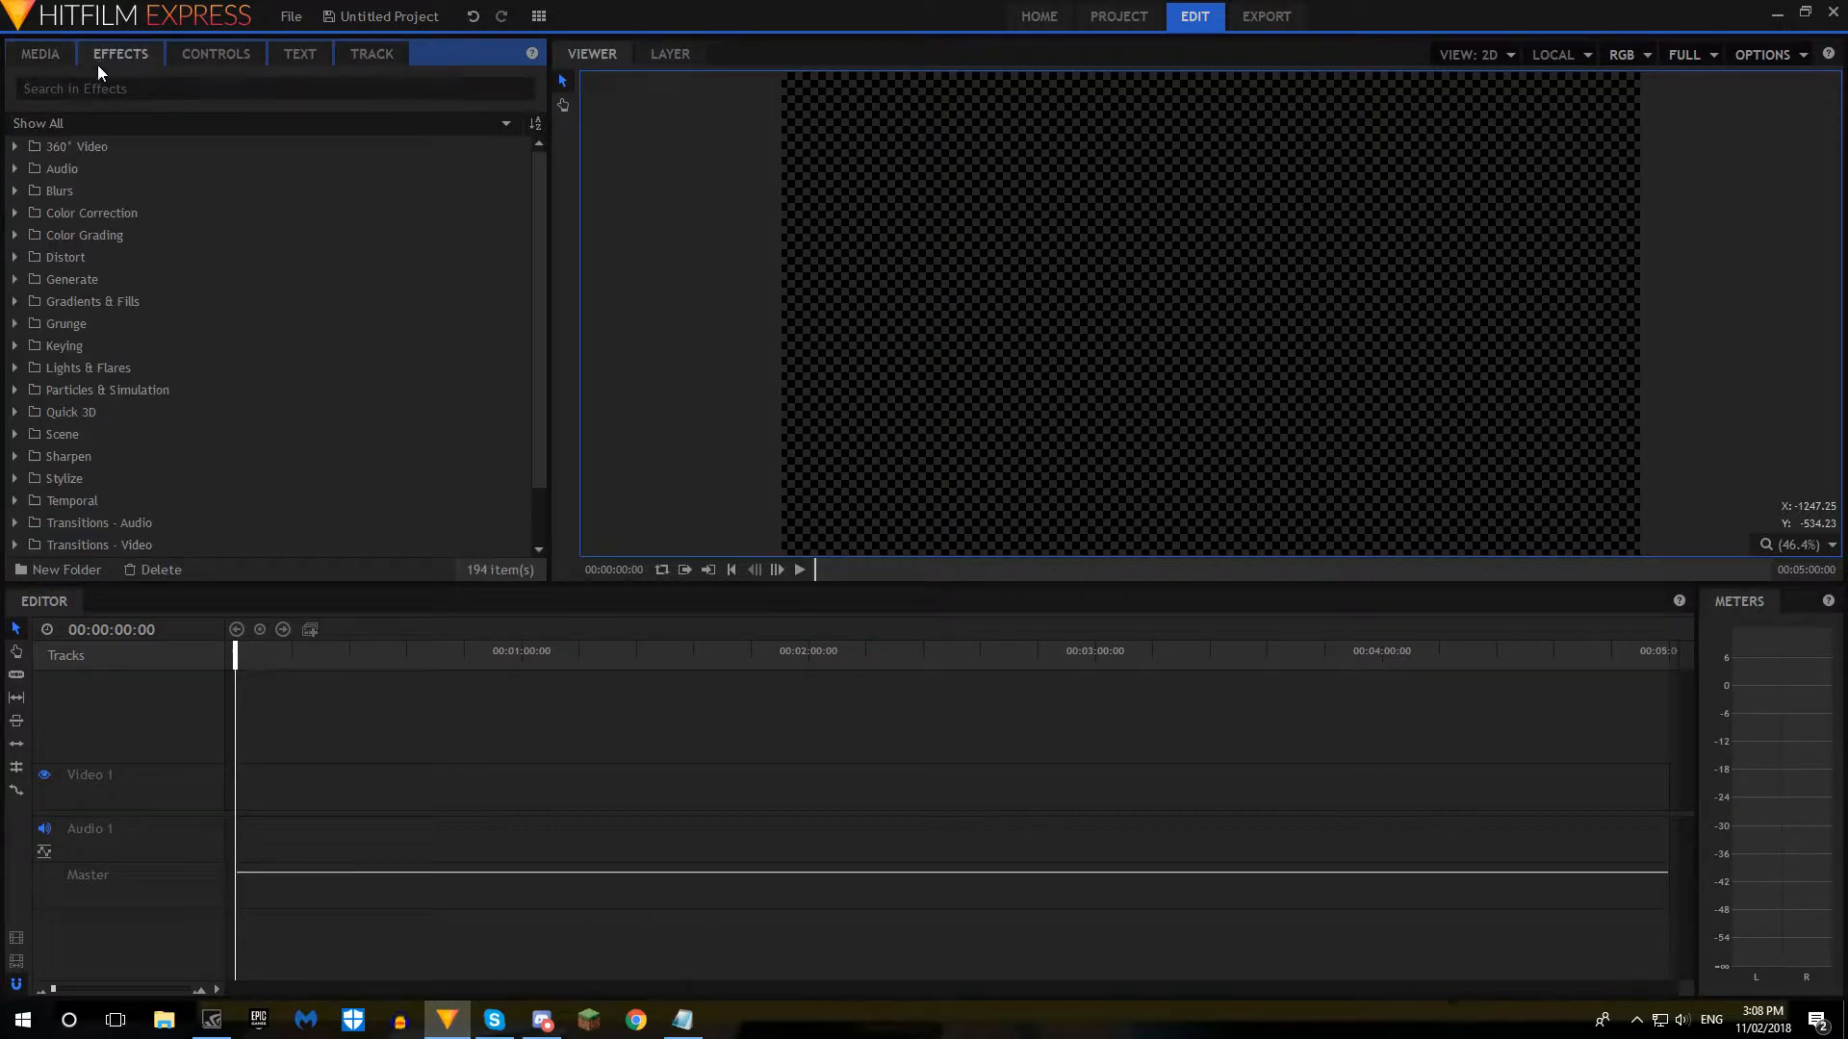
pyautogui.click(213, 54)
pyautogui.click(306, 55)
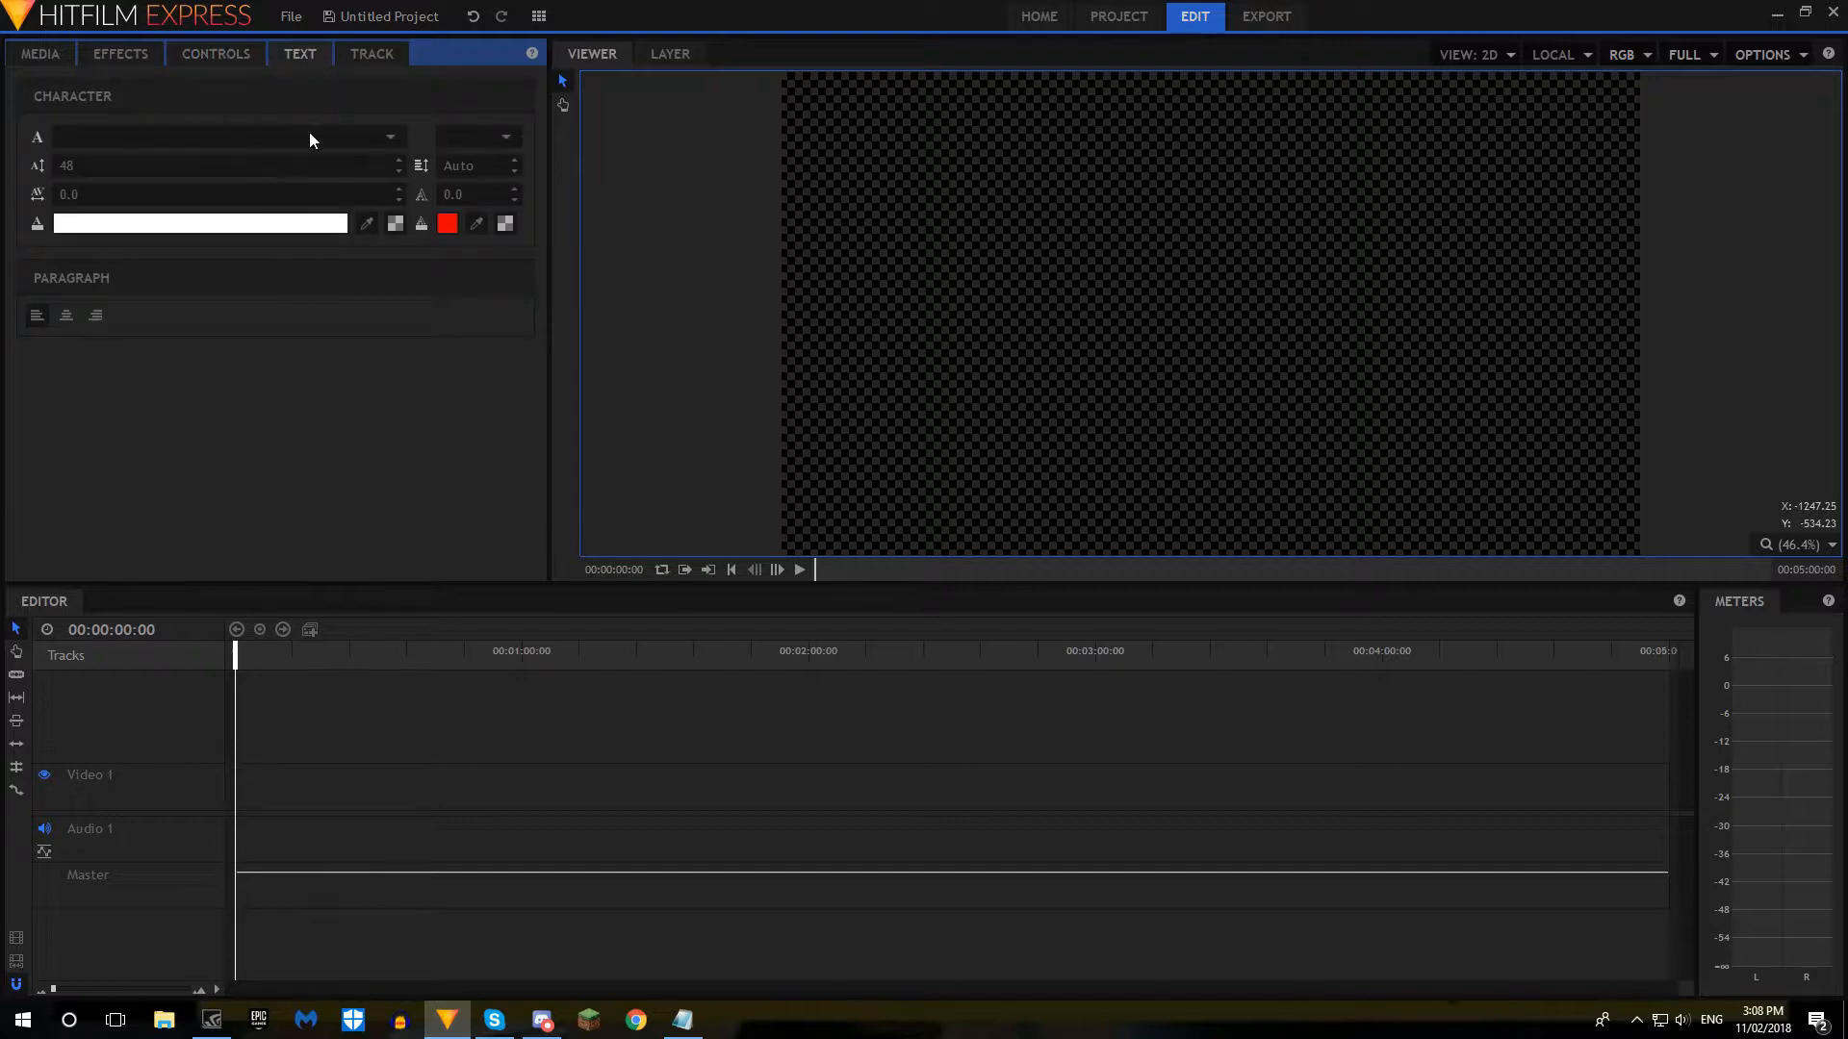
pyautogui.click(356, 50)
pyautogui.click(31, 56)
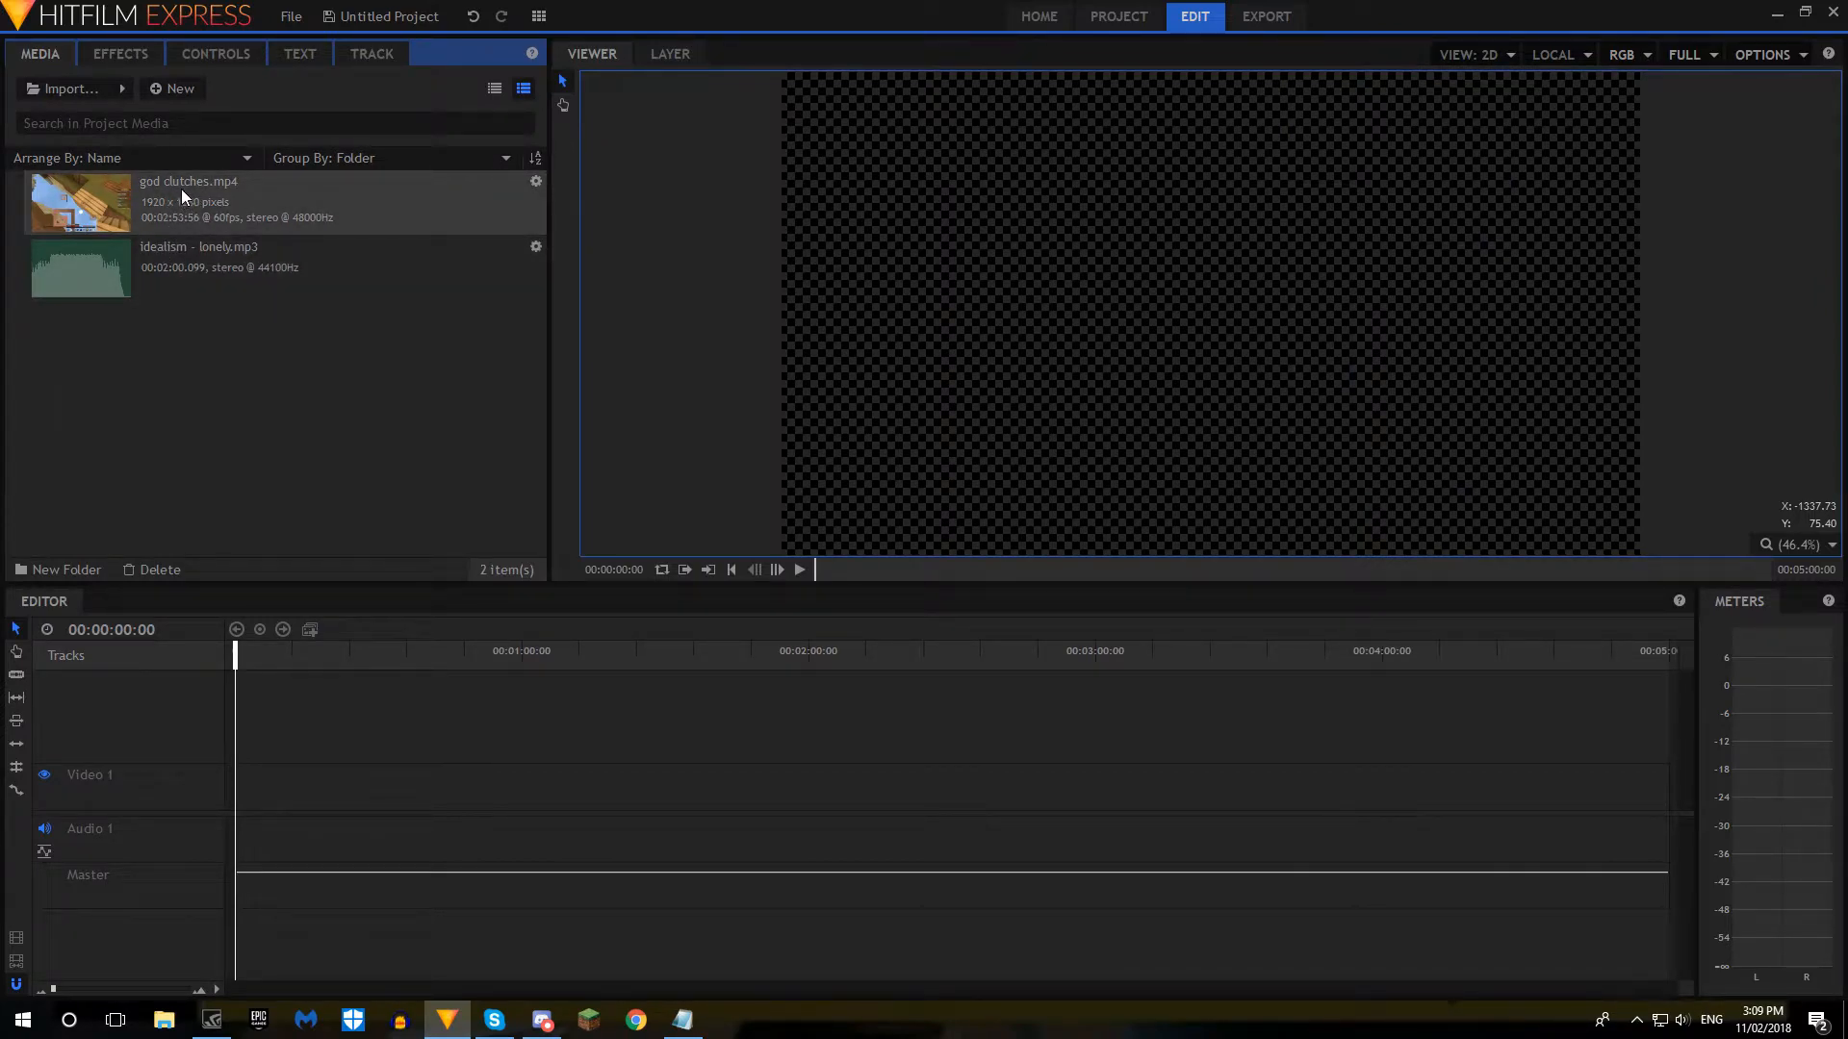
# Step: Place god clutches.mp4 at the start of the timeline and set the track preview mode to Start/End
pyautogui.moveTo(170, 185); pyautogui.dragTo(234, 818)
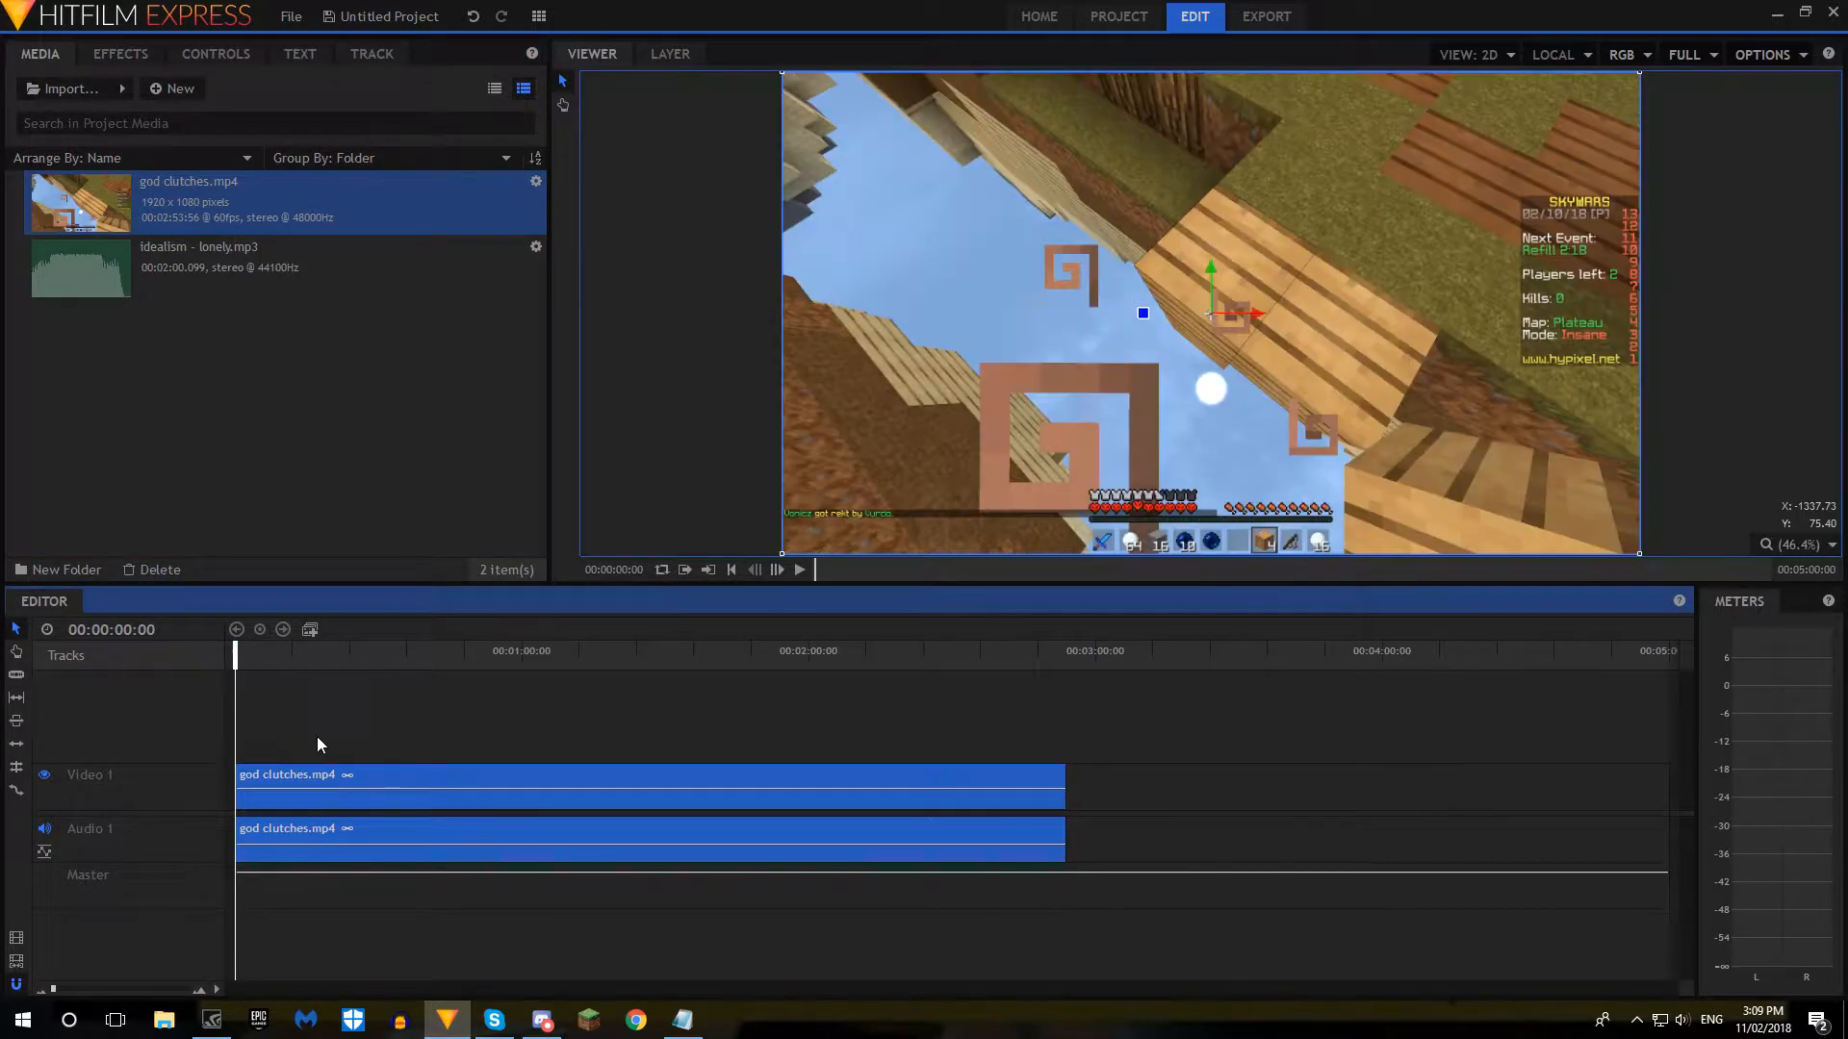
pyautogui.moveTo(302, 774); pyautogui.dragTo(216, 990)
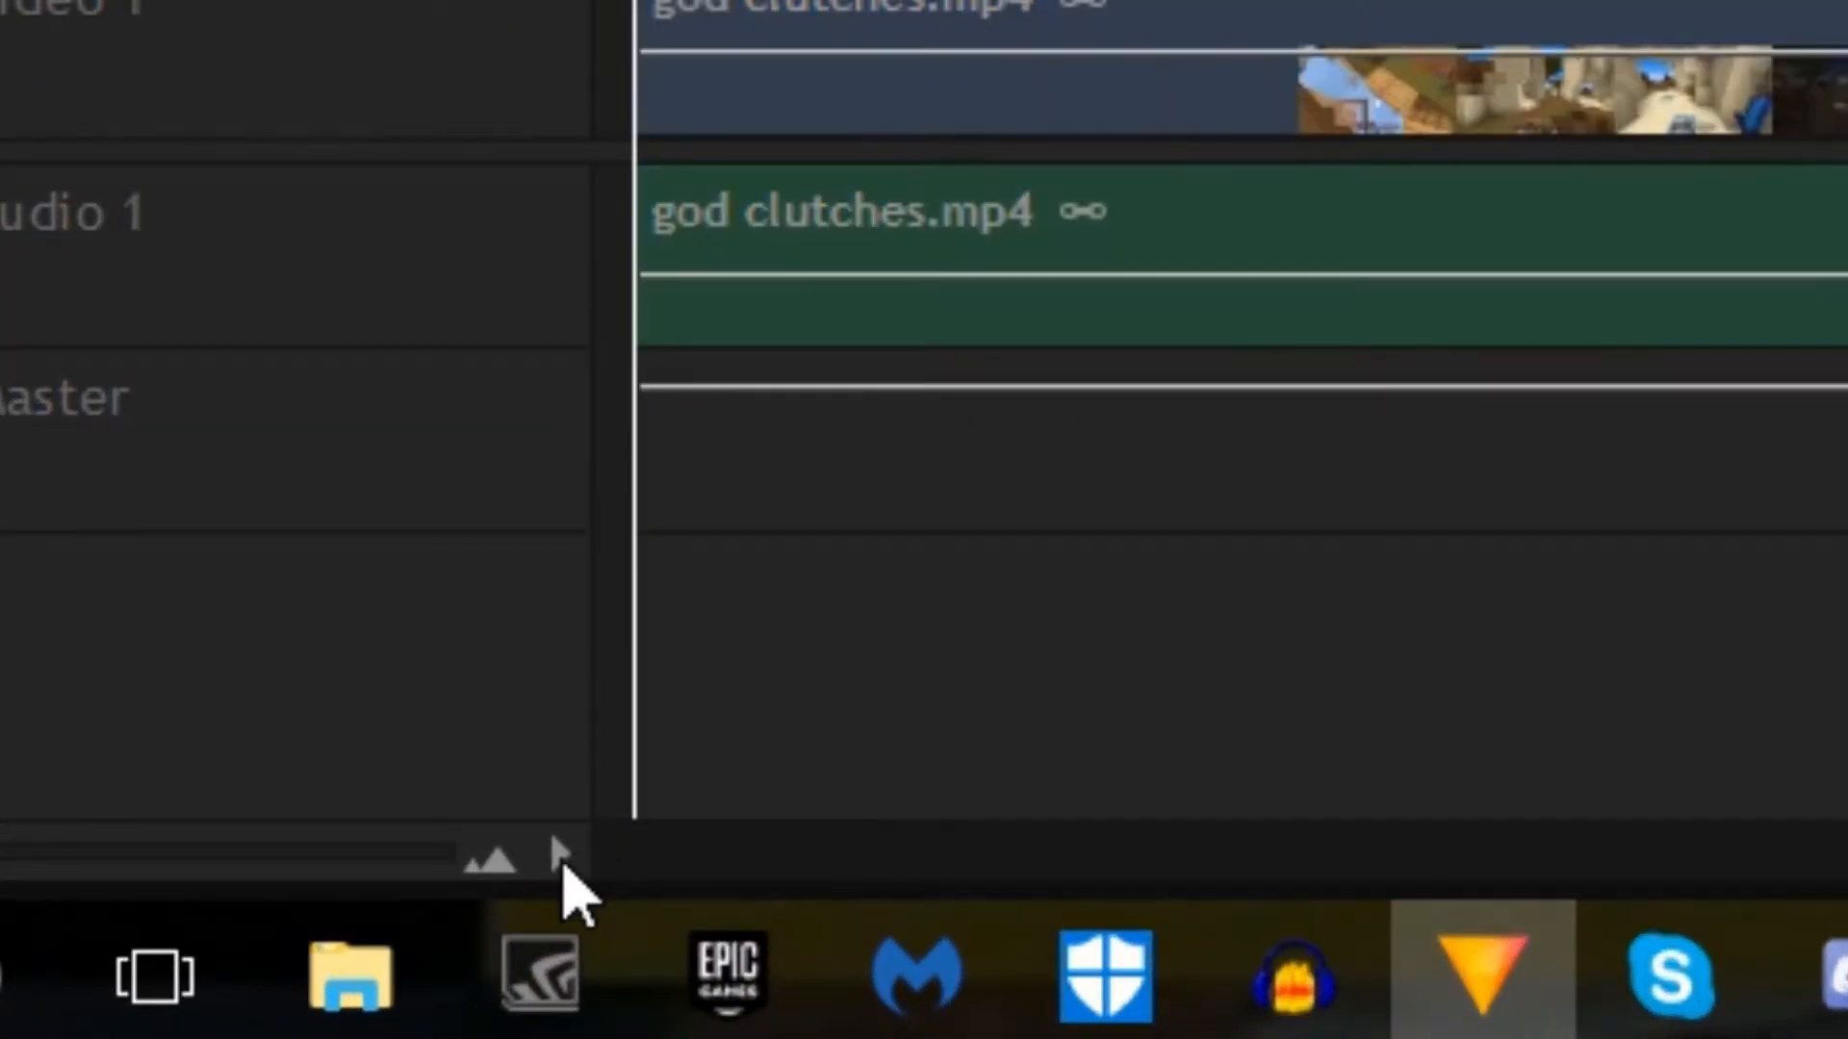
pyautogui.click(217, 990)
pyautogui.moveTo(639, 783)
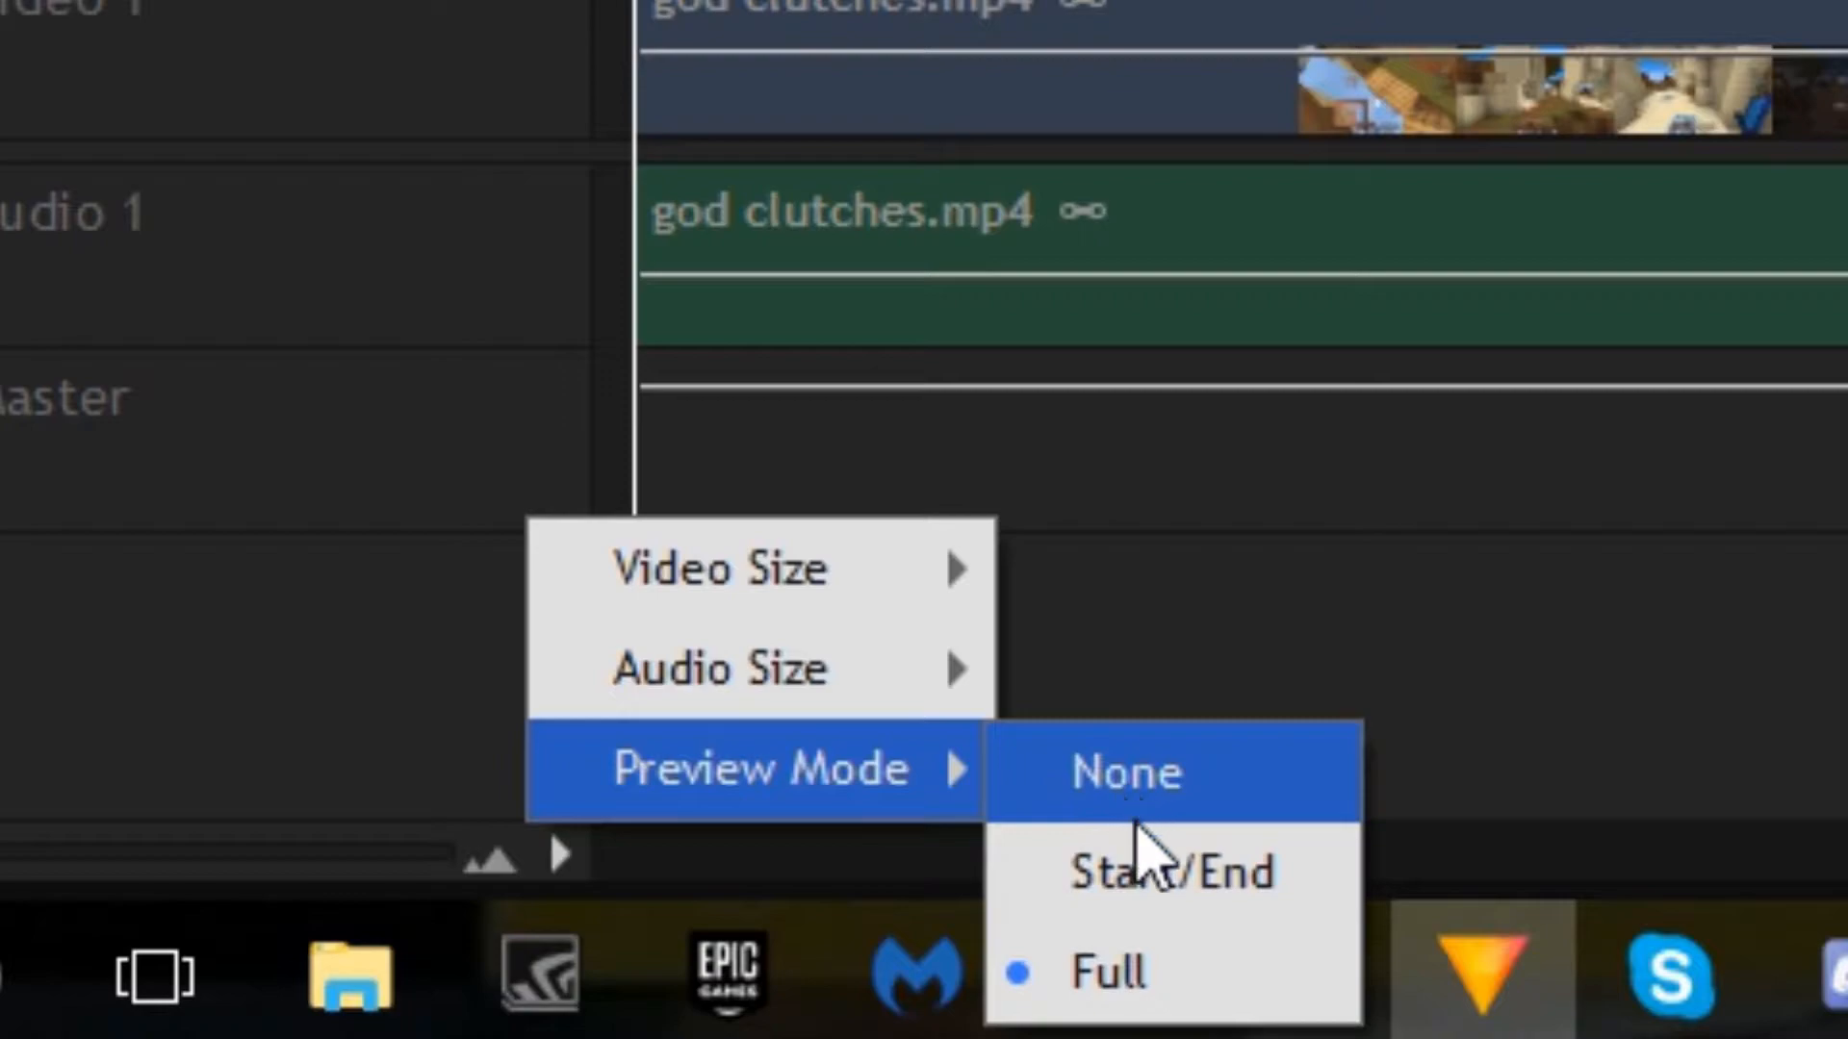
pyautogui.click(1145, 872)
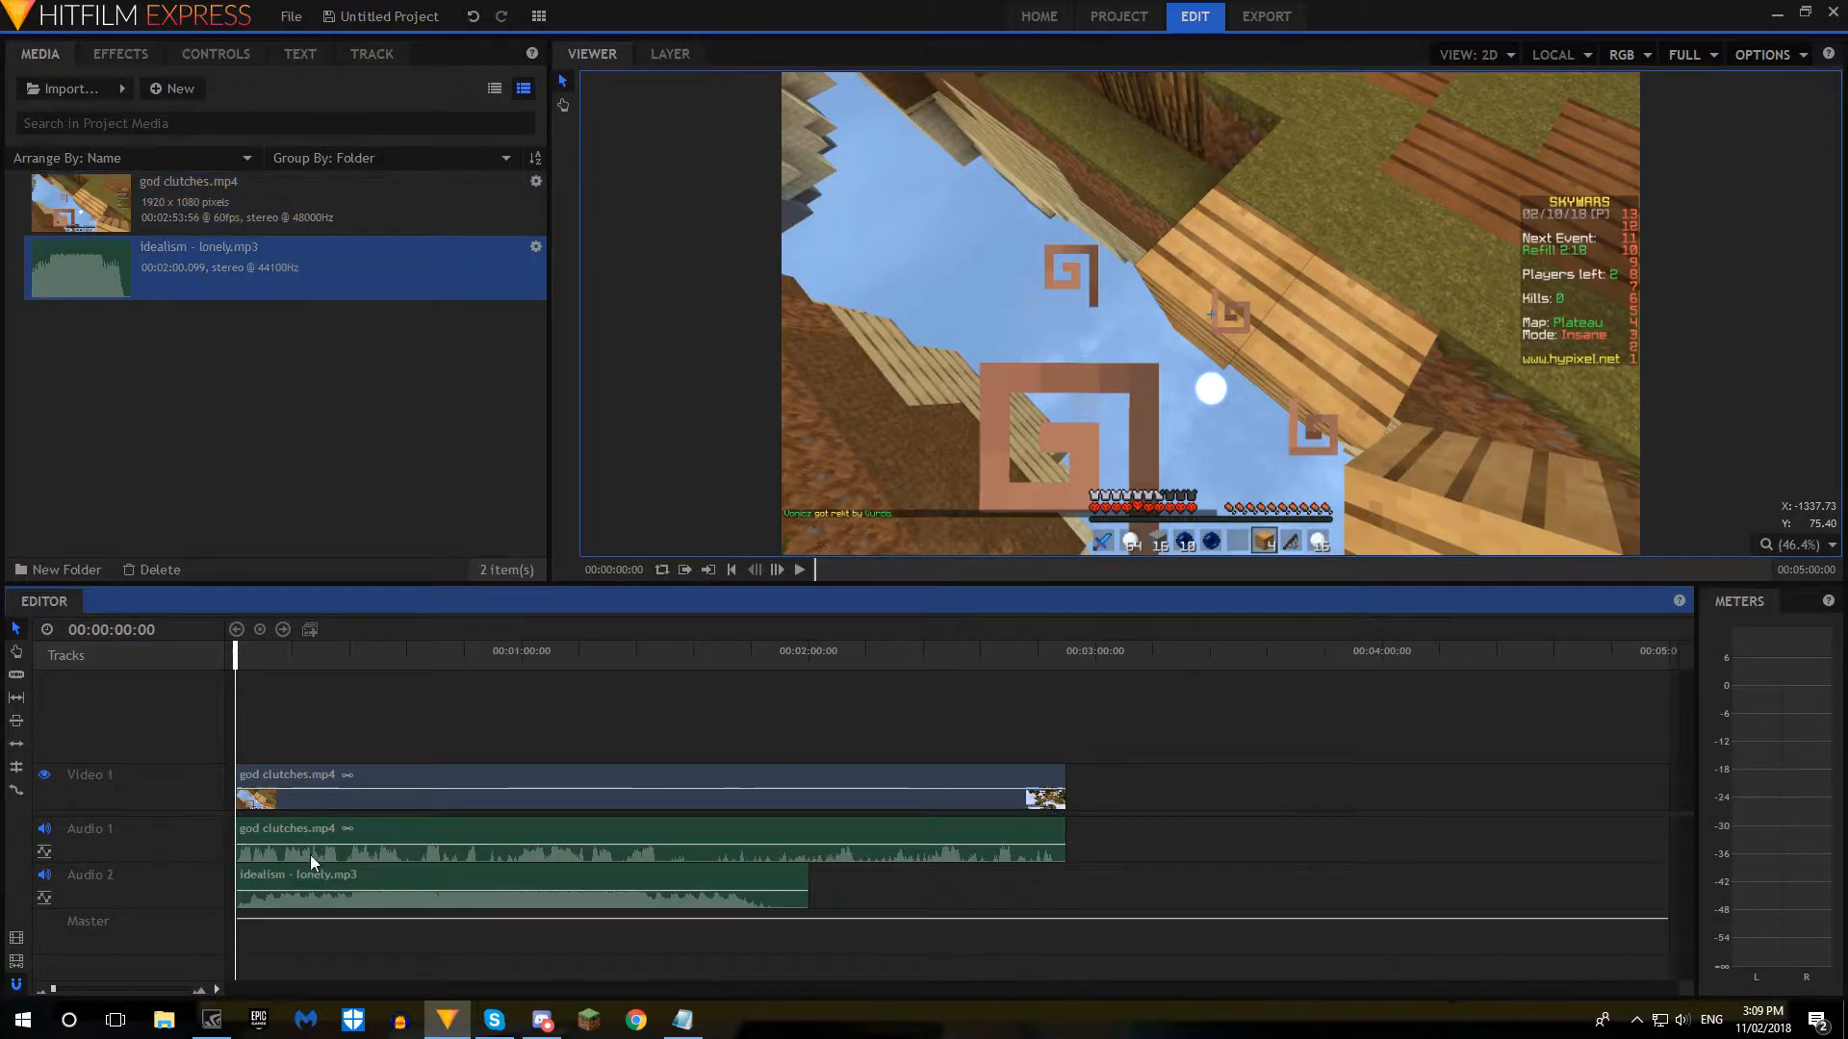
# Step: Set the level of the Idealism - lonely.mp3 clip on Audio 2 to -6 dB
pyautogui.click(321, 872)
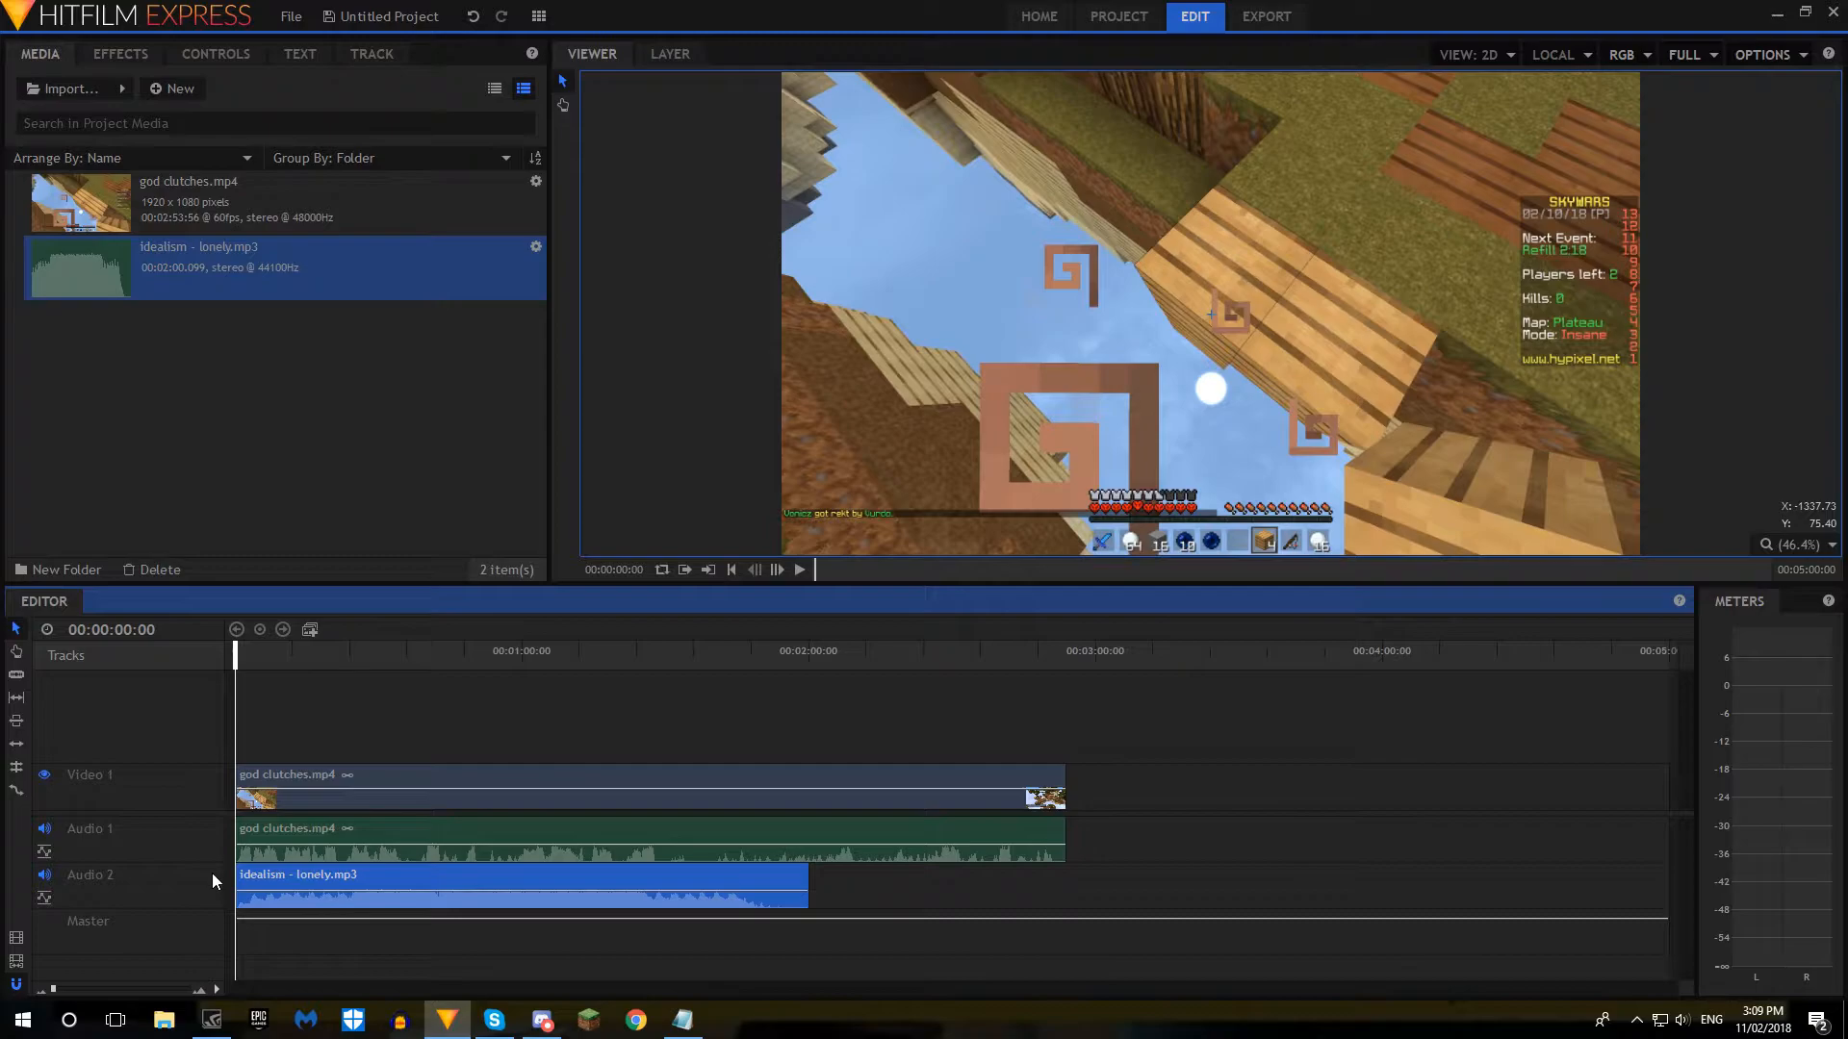
pyautogui.click(216, 53)
pyautogui.click(27, 149)
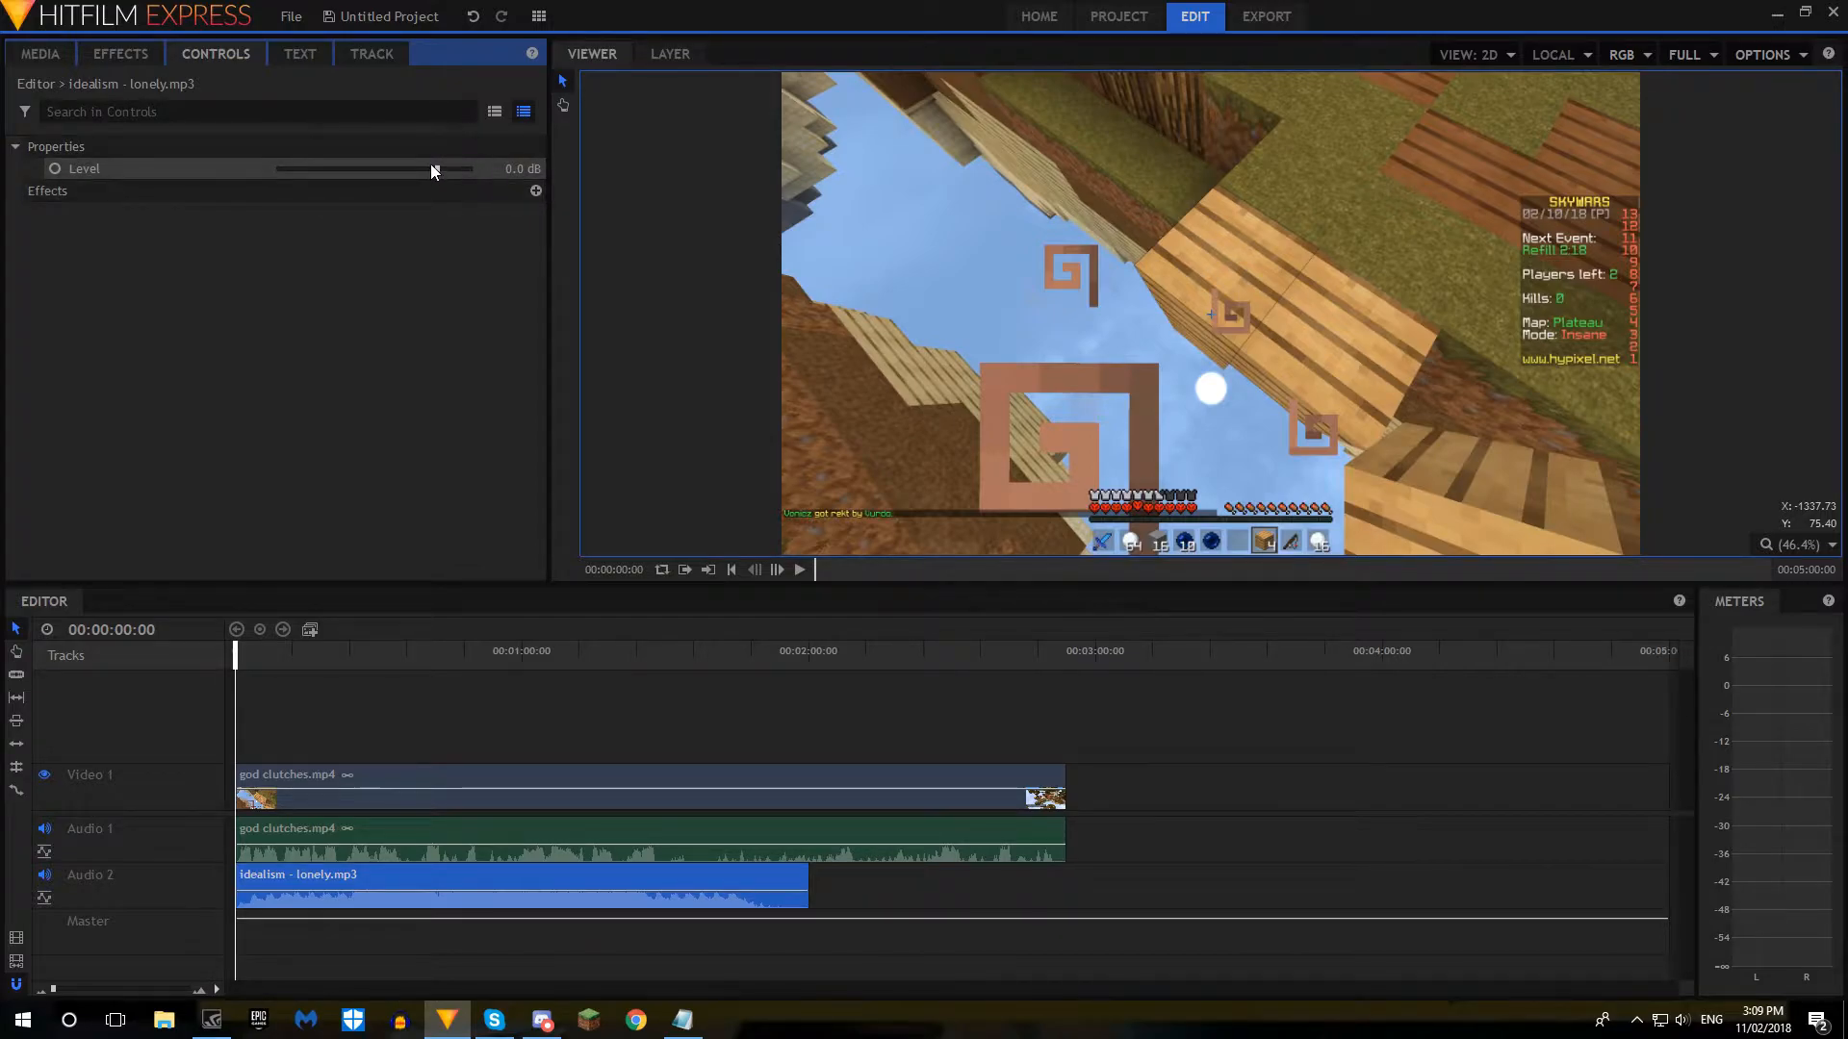
pyautogui.click(519, 169)
pyautogui.write('-6')
pyautogui.press('Return')
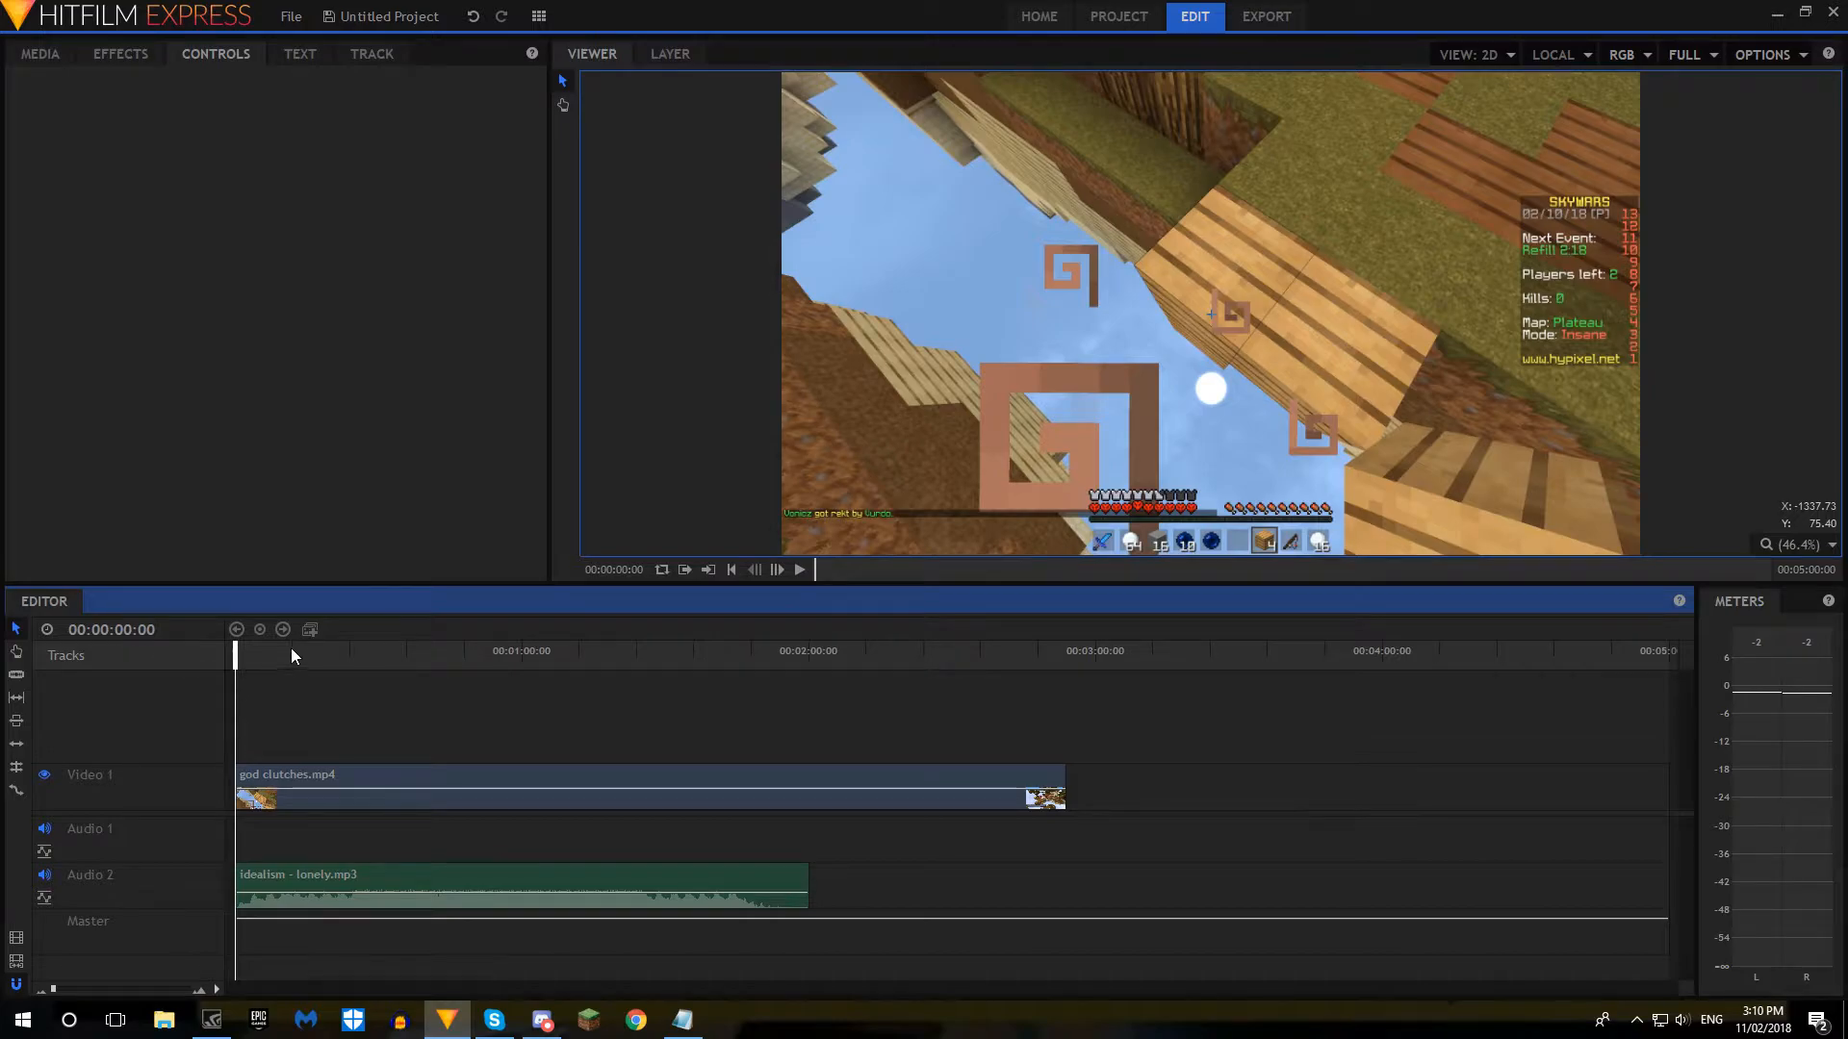
# Step: Play a few seconds of the timeline from around 13 seconds to check the music's loudness
pyautogui.click(297, 651)
pyautogui.press('space')
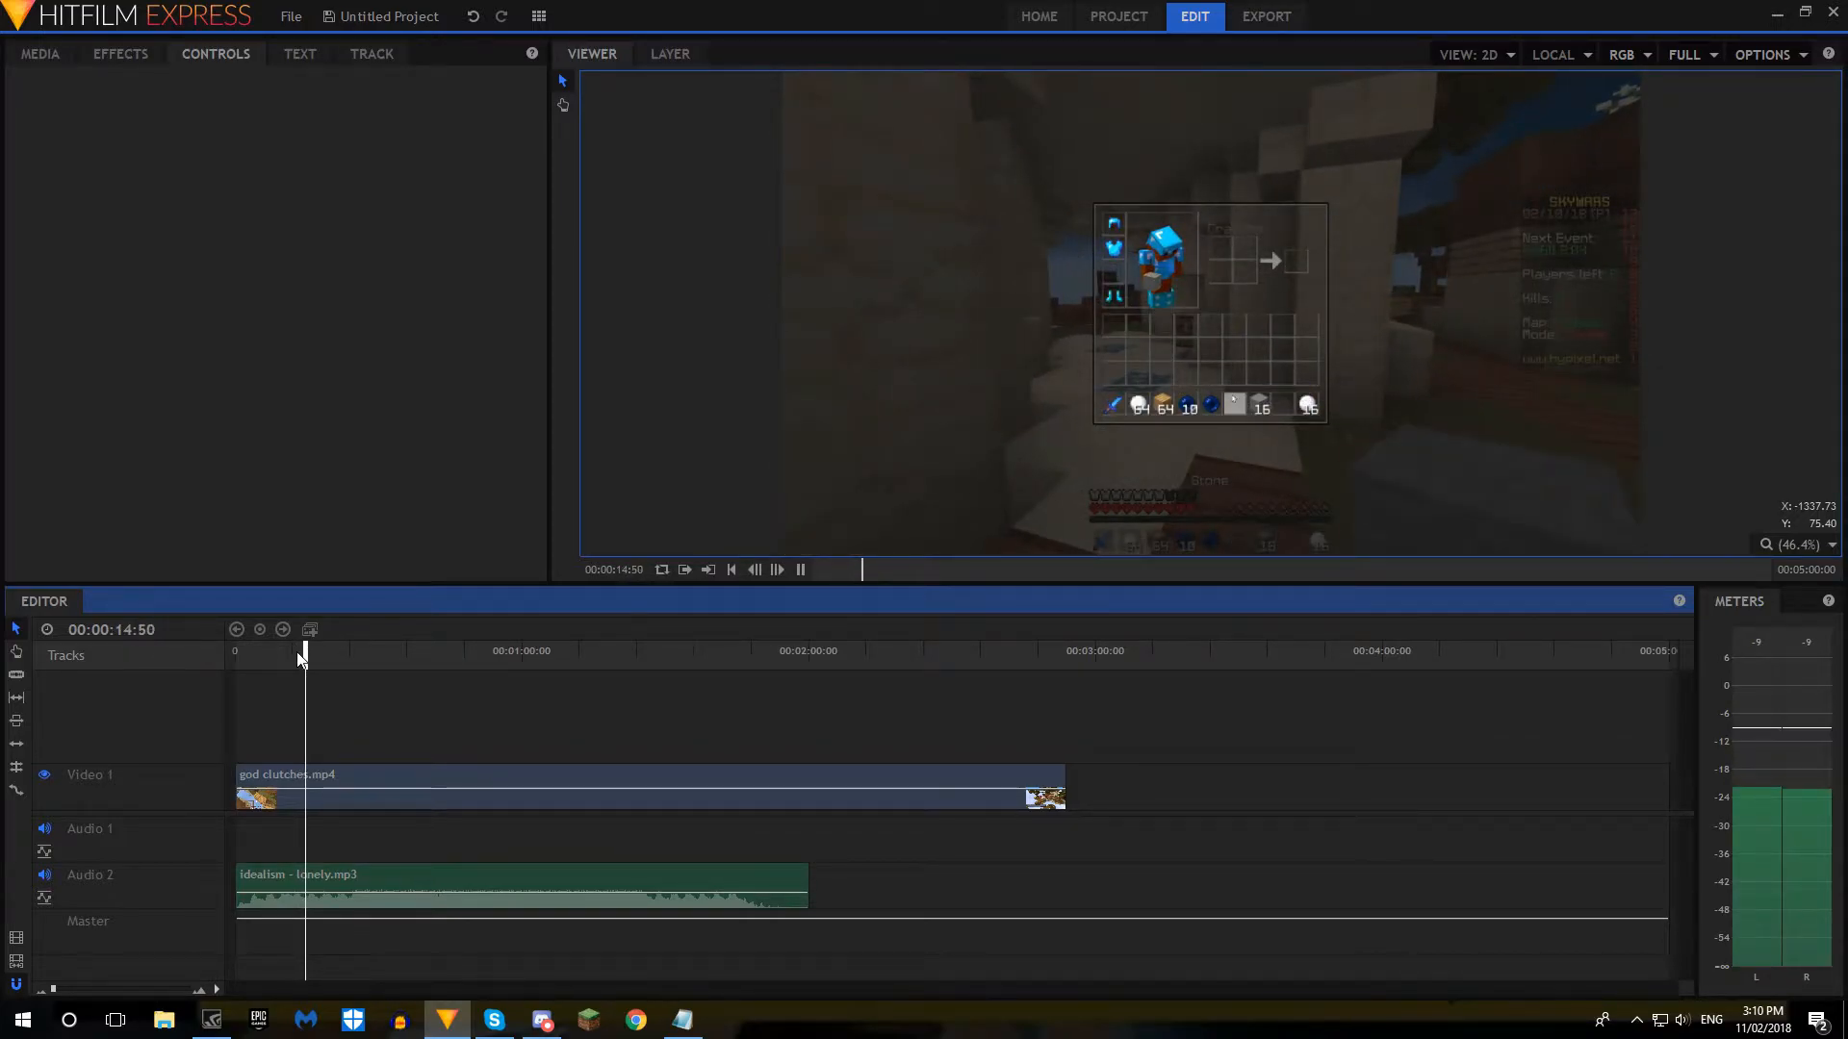
pyautogui.press('space')
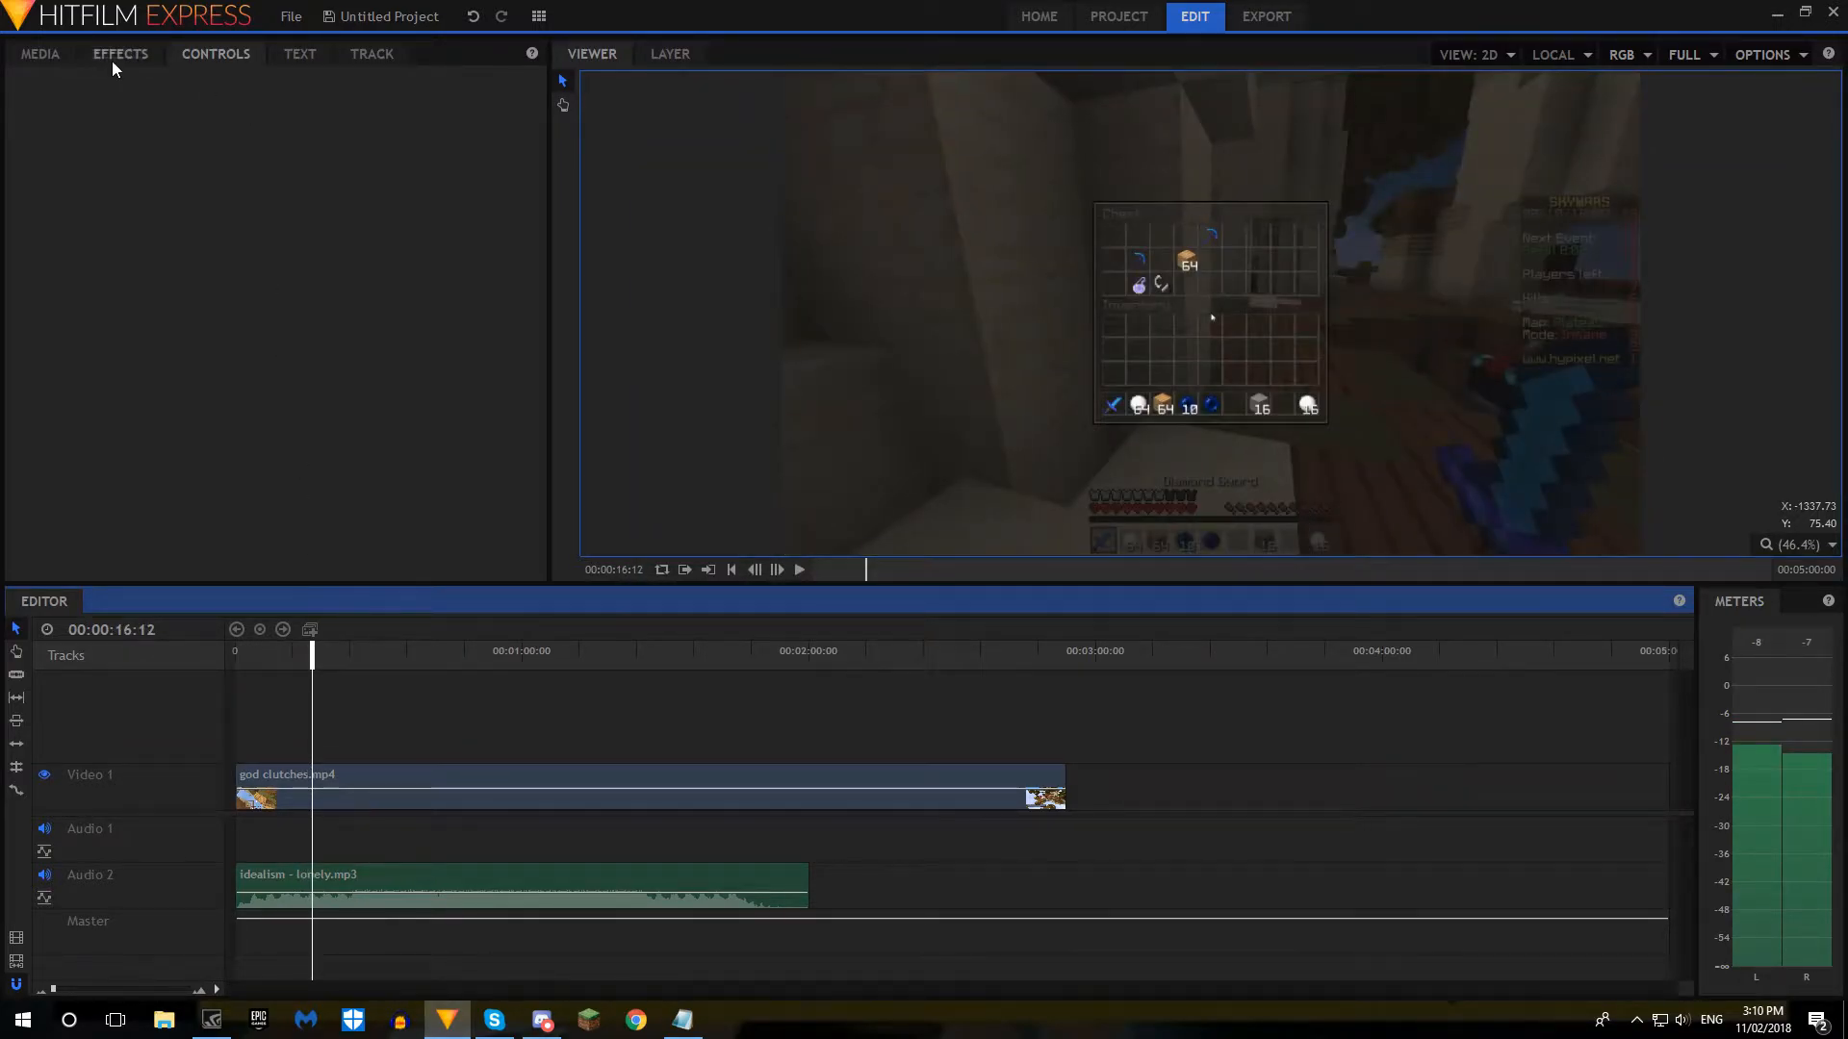
# Step: Set the level of the Idealism - lonely.mp3 clip to 6 dB and briefly play it back
pyautogui.click(325, 883)
pyautogui.click(515, 165)
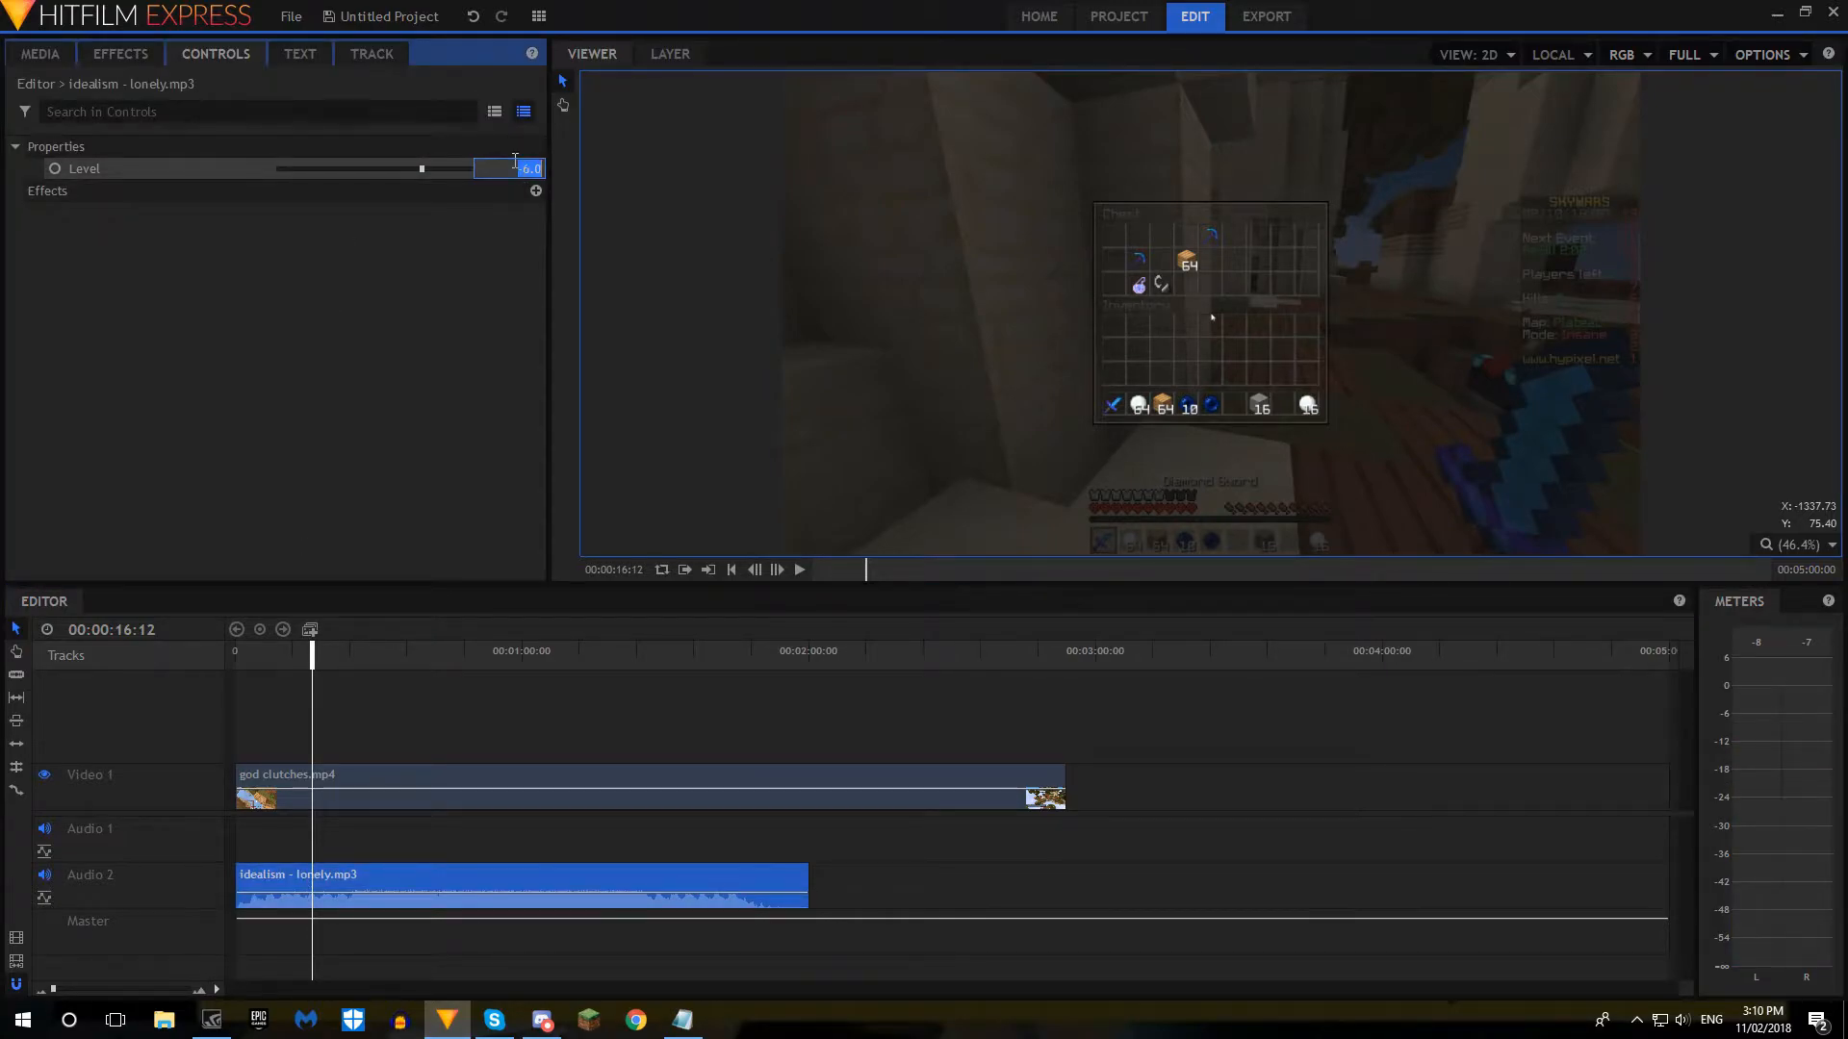
pyautogui.write('6')
pyautogui.press('Return')
pyautogui.press('space')
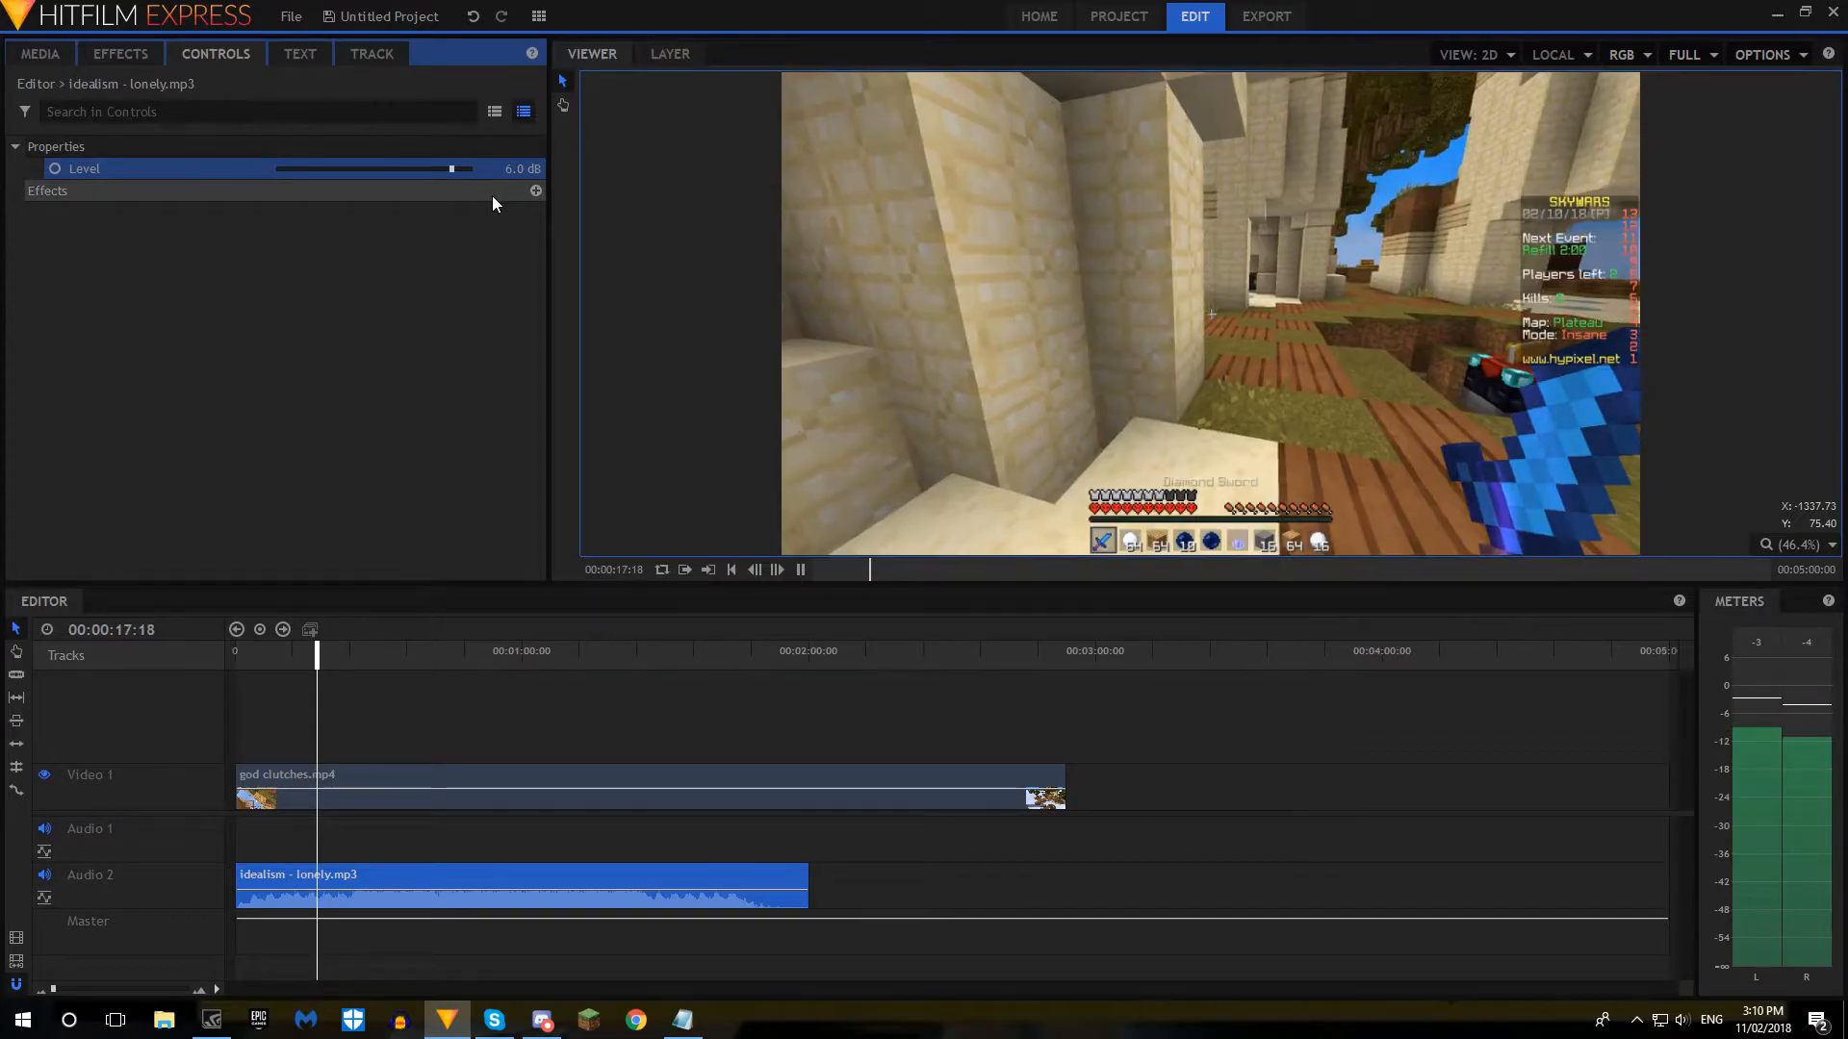
pyautogui.press('space')
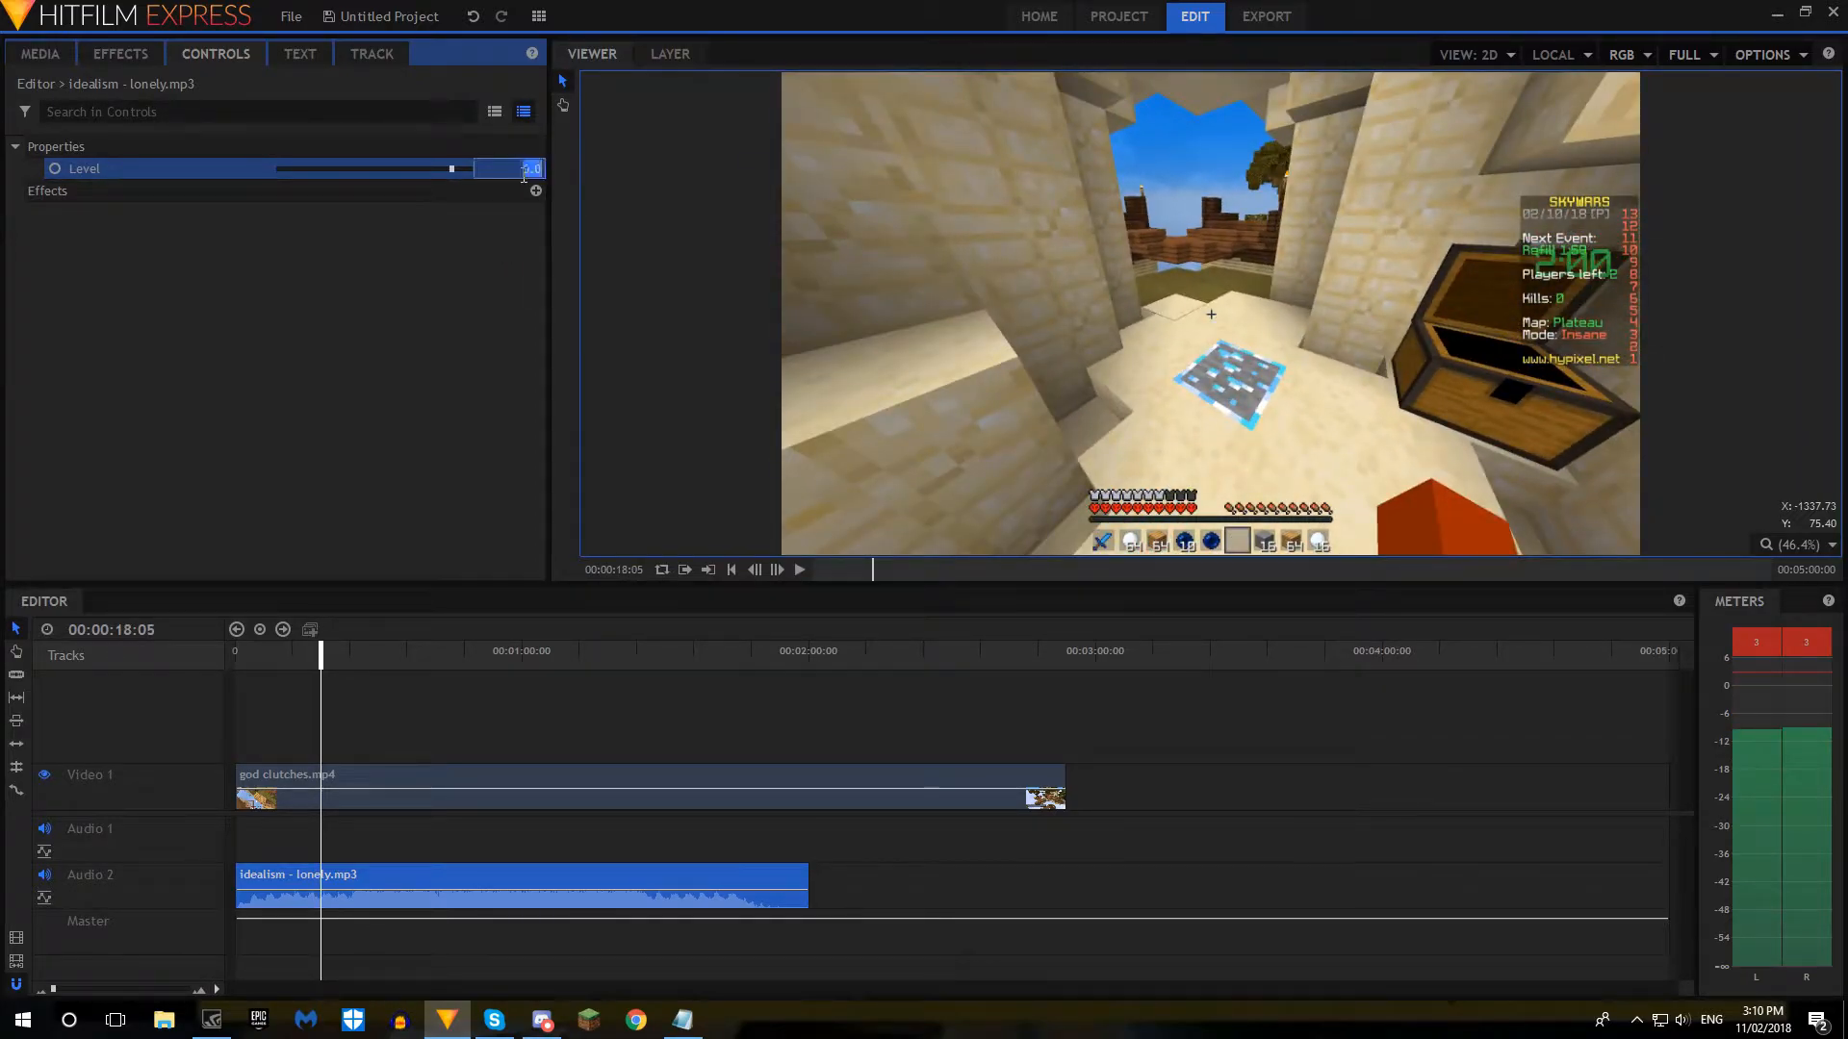
pyautogui.click(460, 709)
# Step: Lower the opacity in the god clutches.mp4 video clip's transform properties and restore it to 100%
pyautogui.click(391, 777)
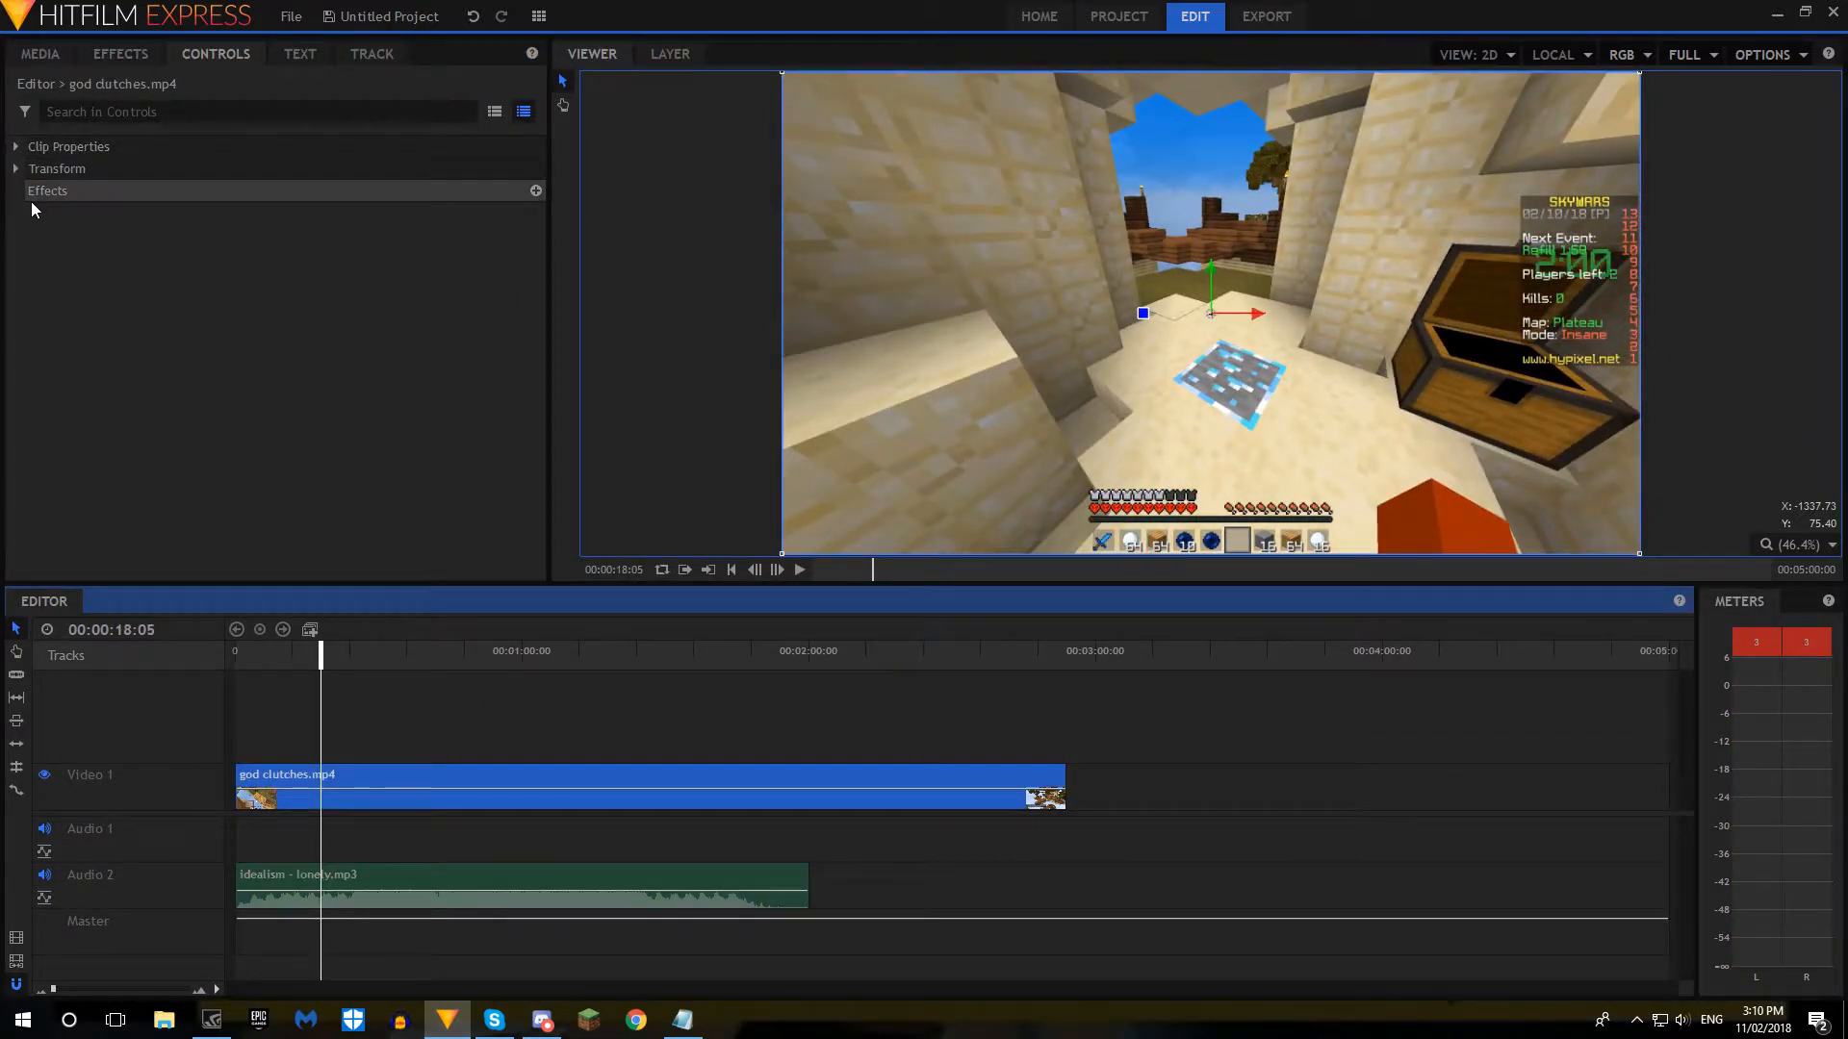
pyautogui.click(15, 147)
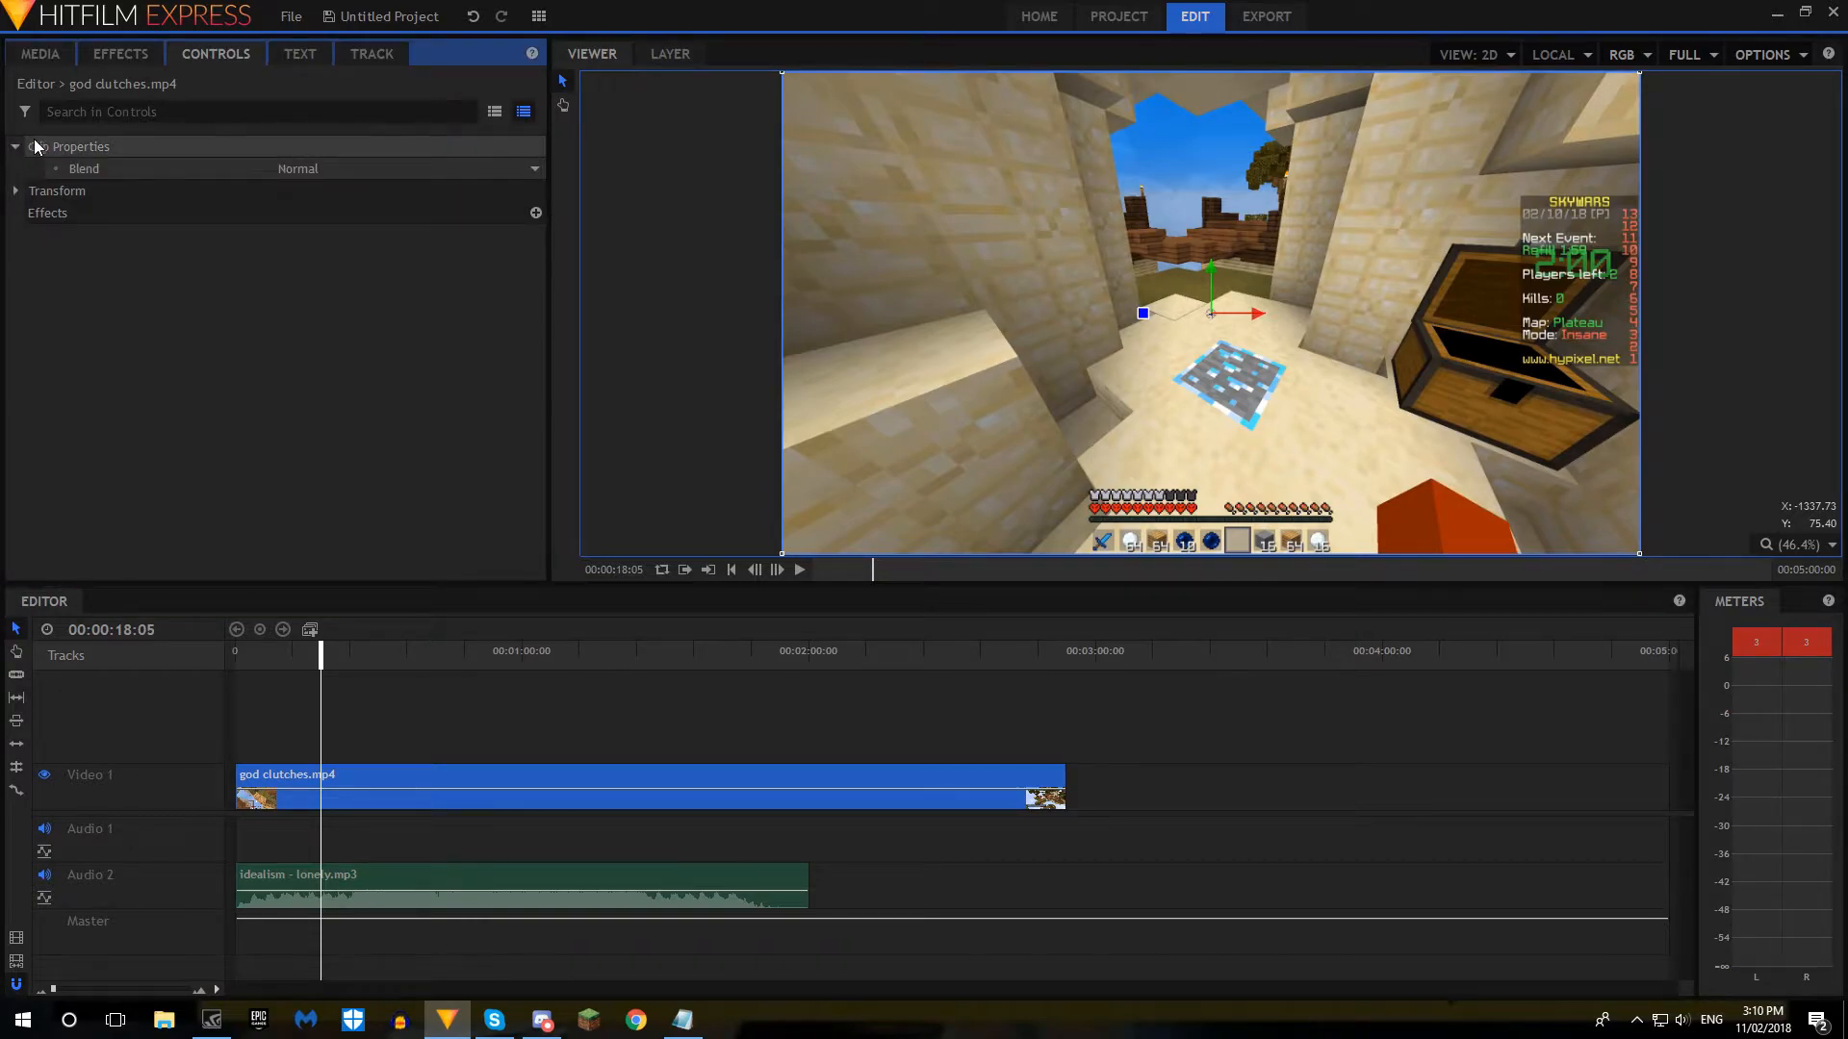
pyautogui.click(15, 147)
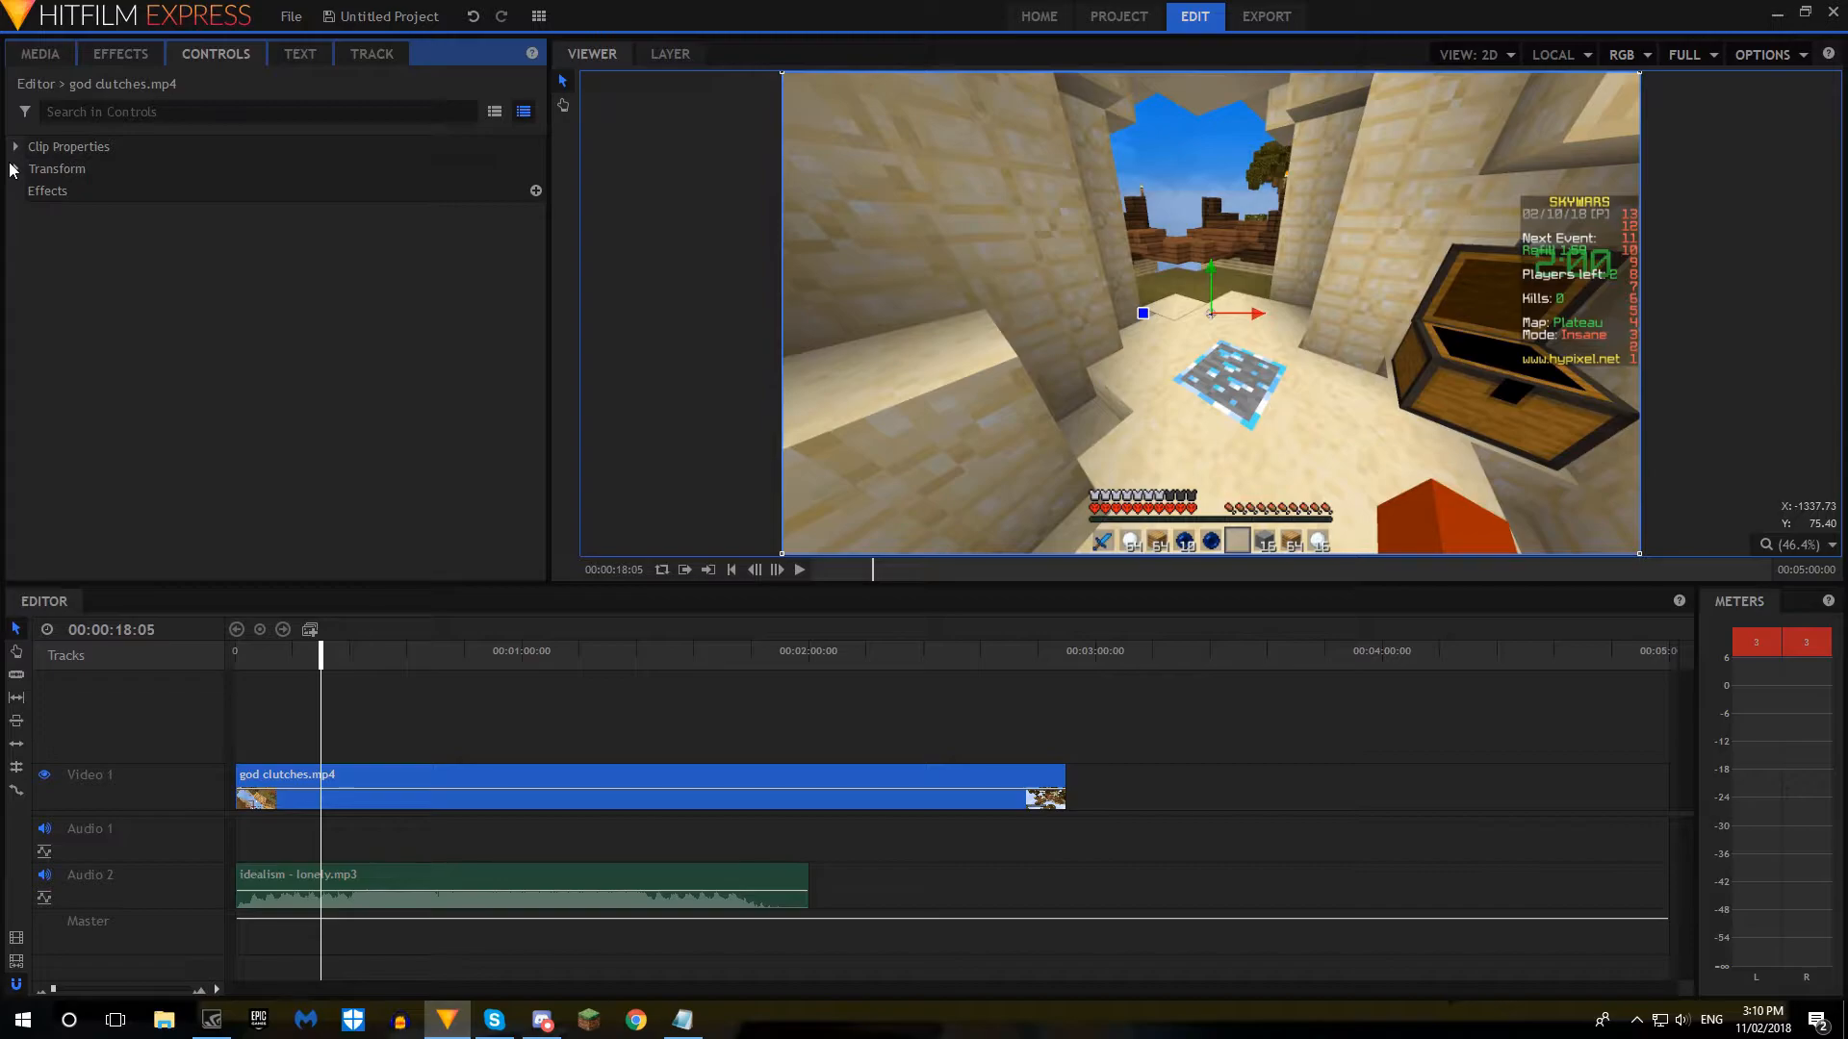
pyautogui.click(16, 170)
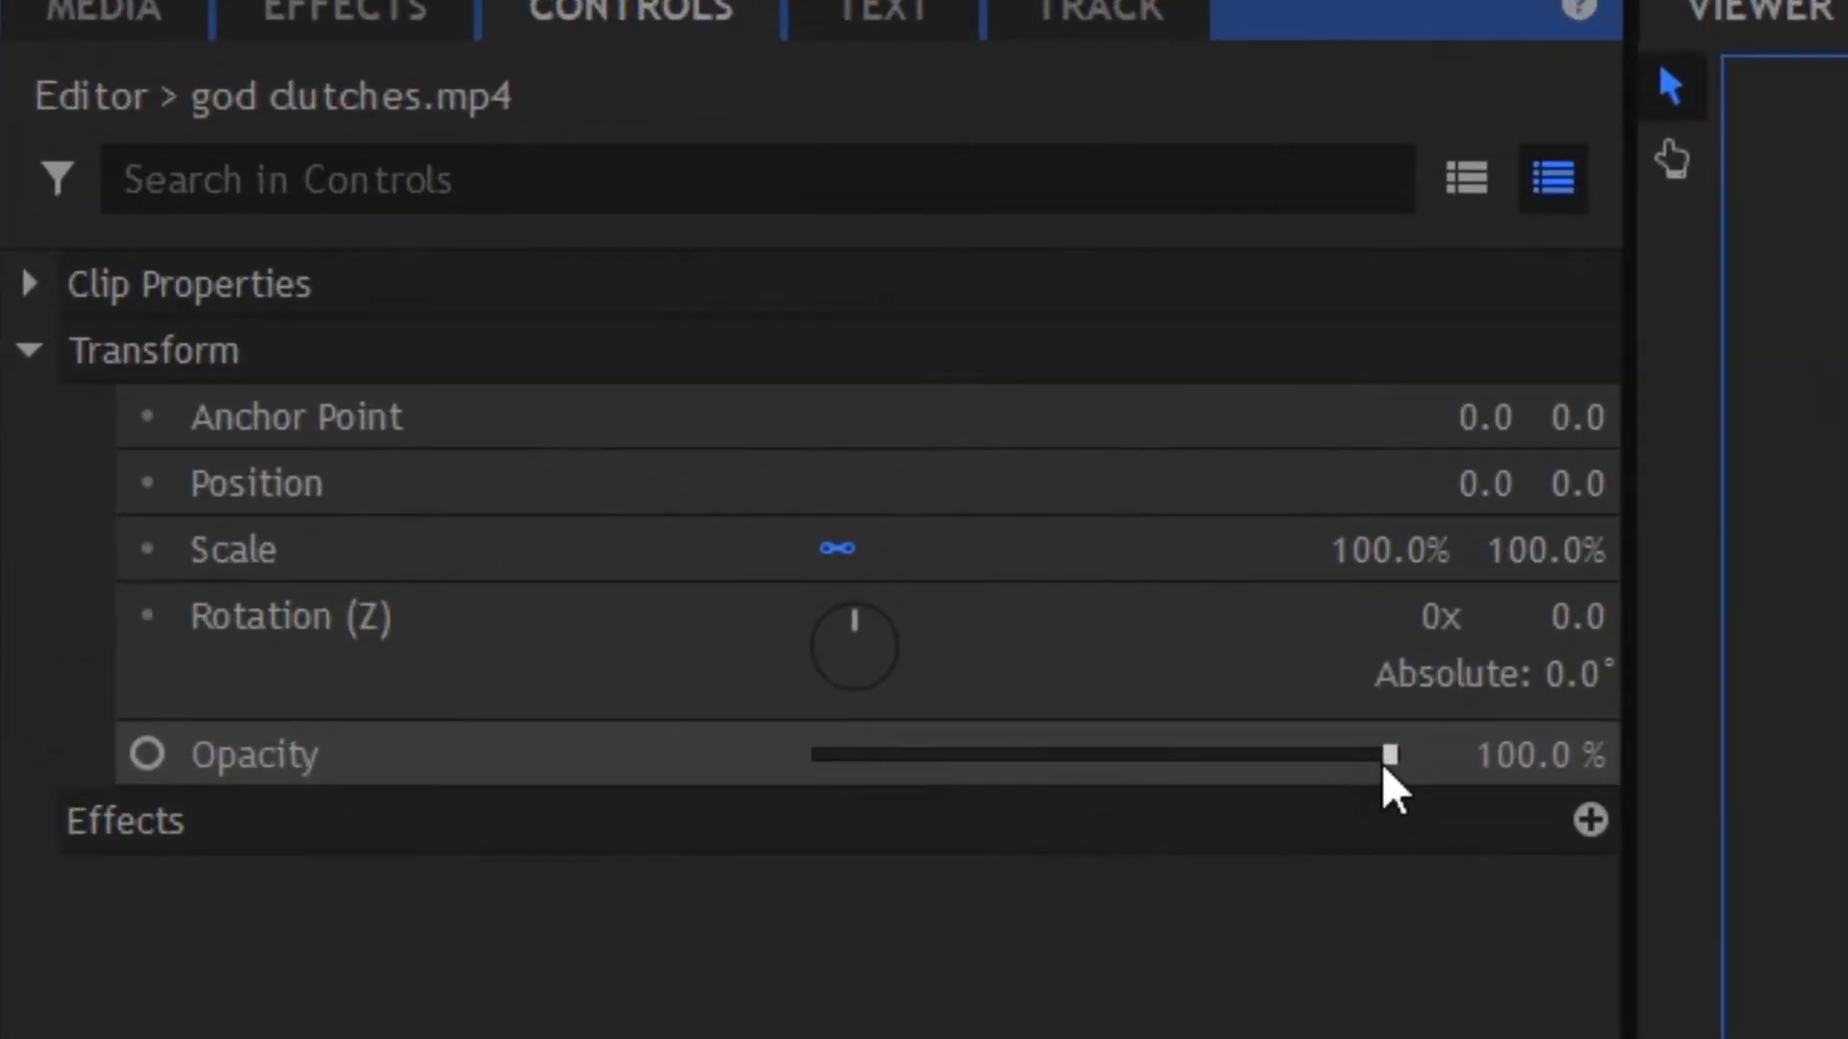
pyautogui.moveTo(469, 305); pyautogui.dragTo(397, 310)
pyautogui.moveTo(1172, 774); pyautogui.dragTo(1457, 791)
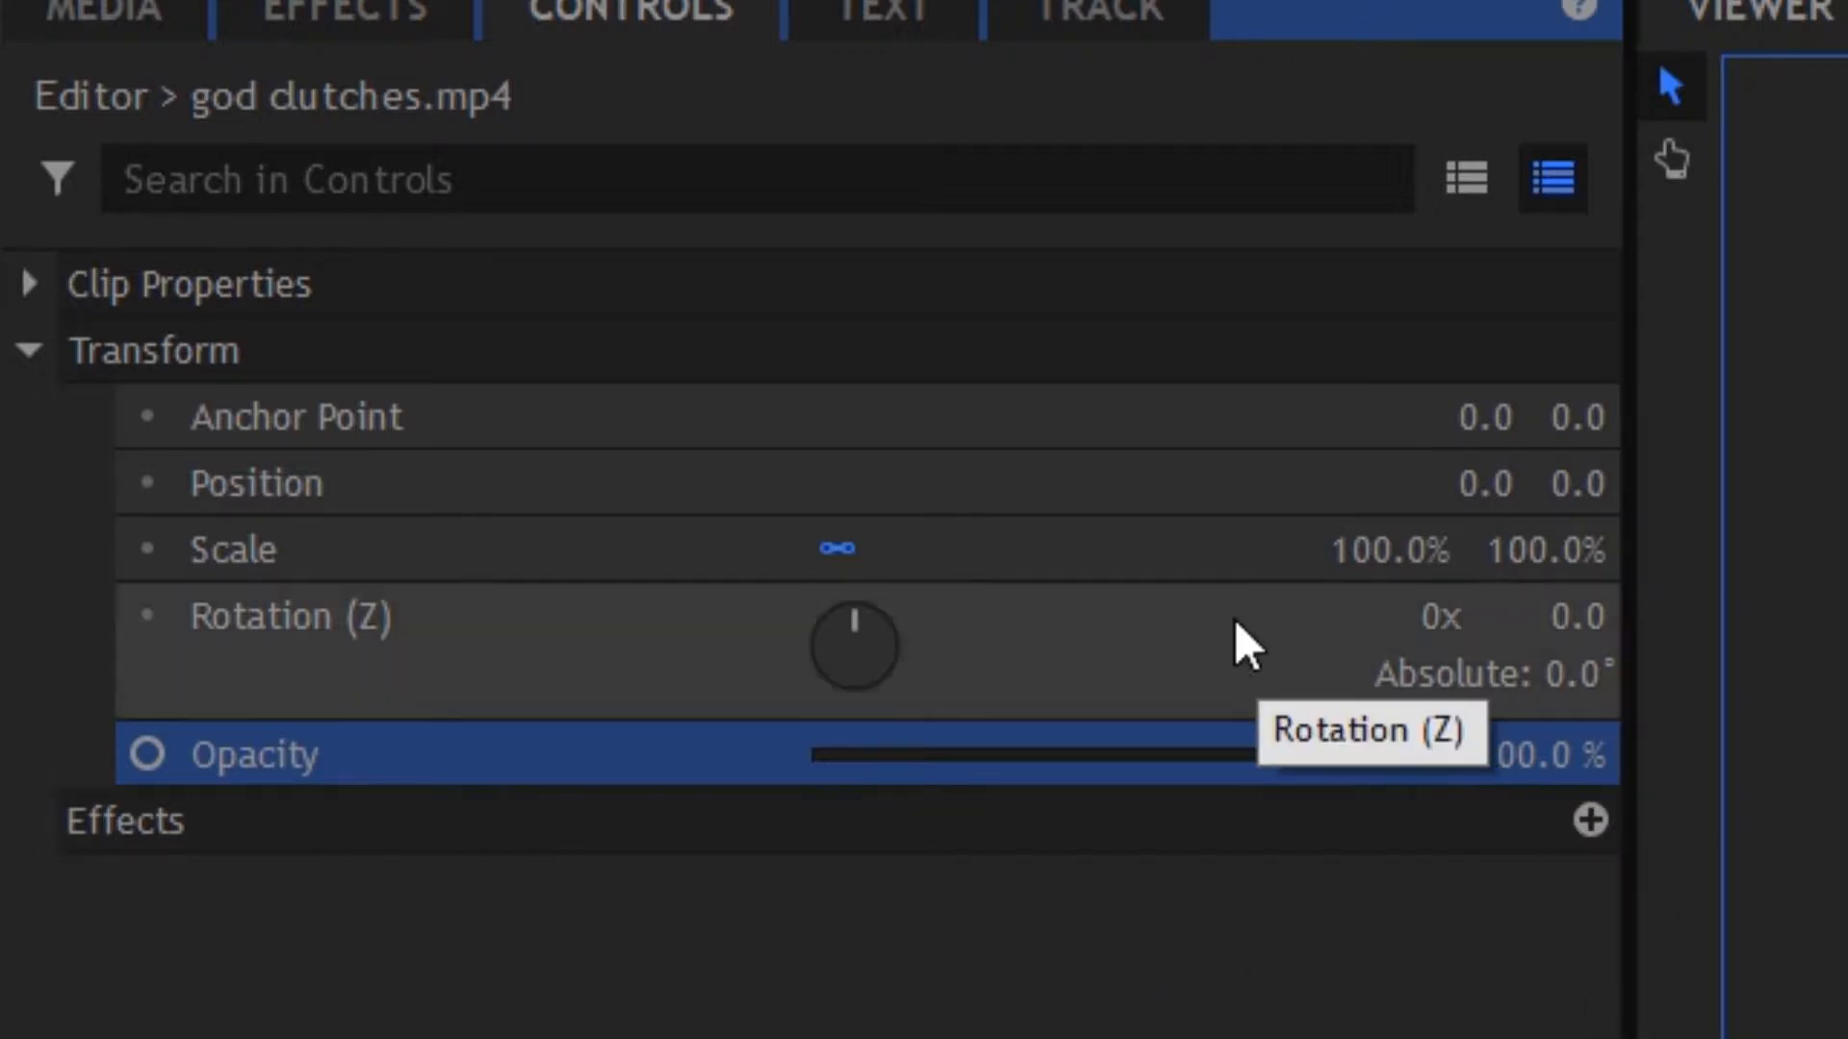
# Step: Try scaling the god clutches.mp4 video to 200% and to 50%
pyautogui.click(1422, 563)
pyautogui.write('30')
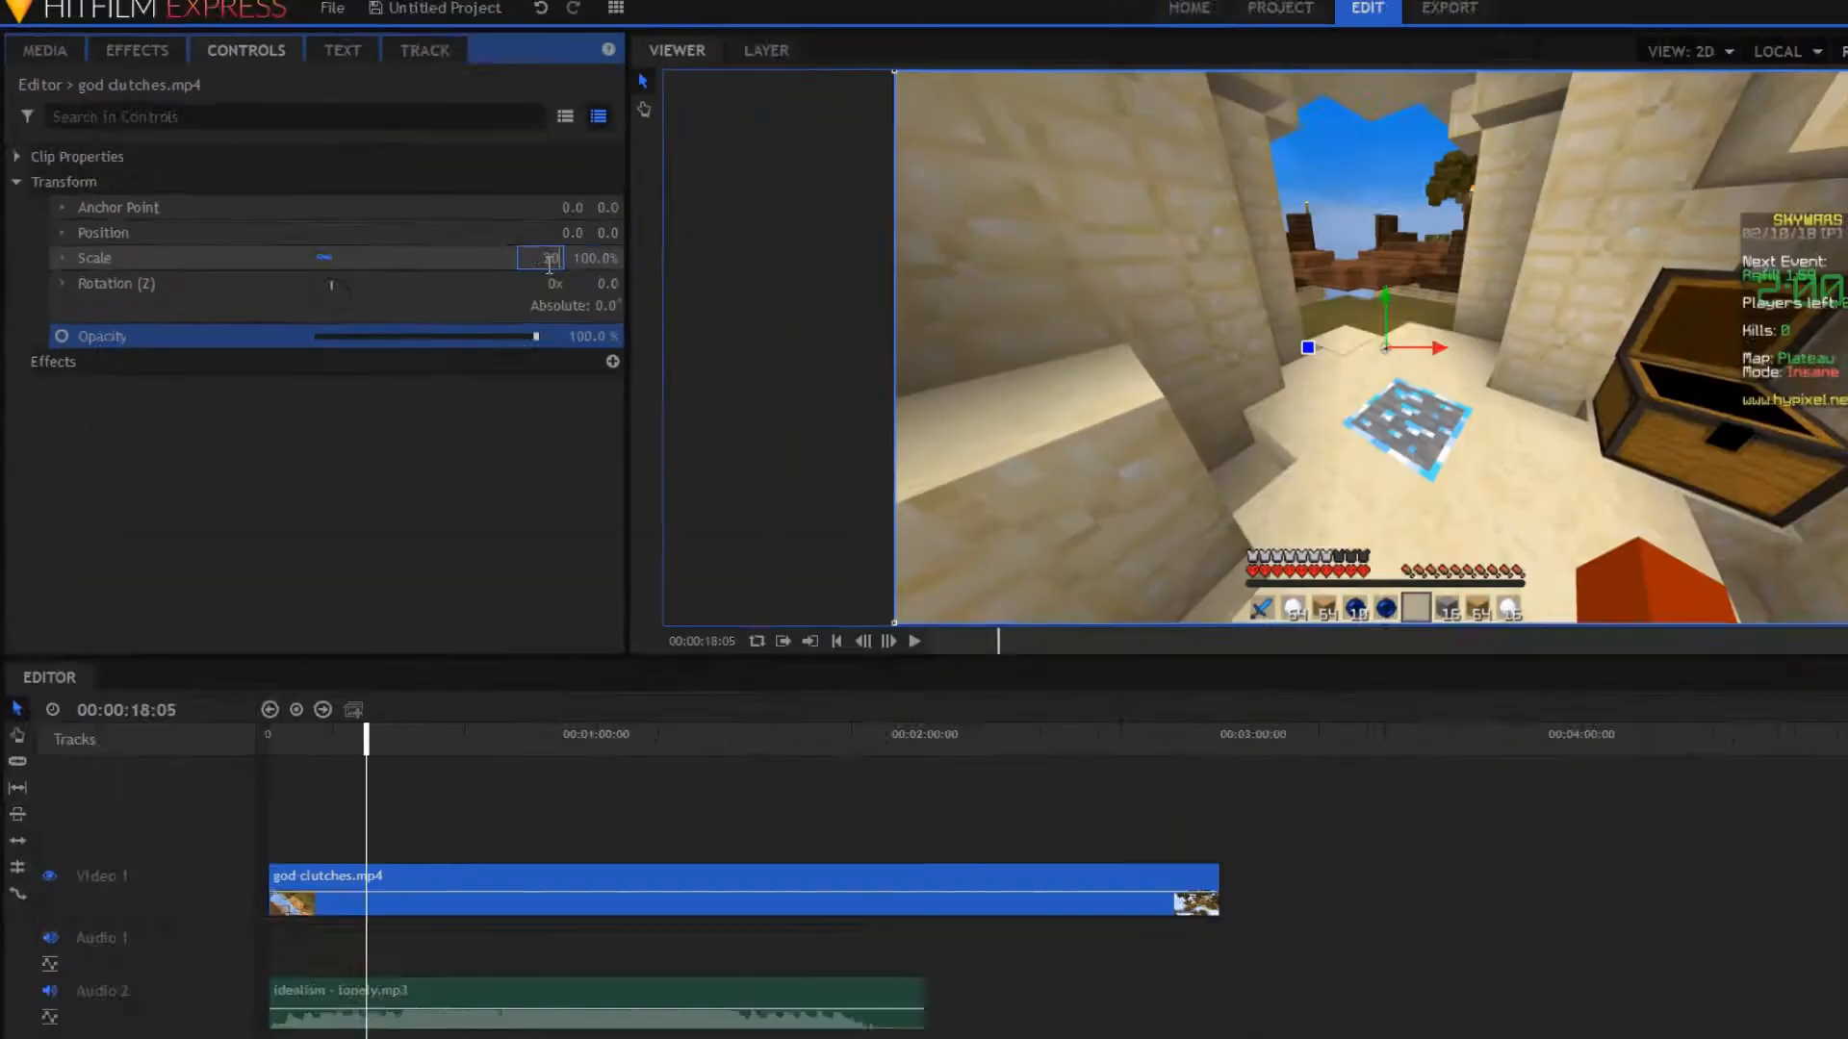
pyautogui.write('0')
pyautogui.press('Return')
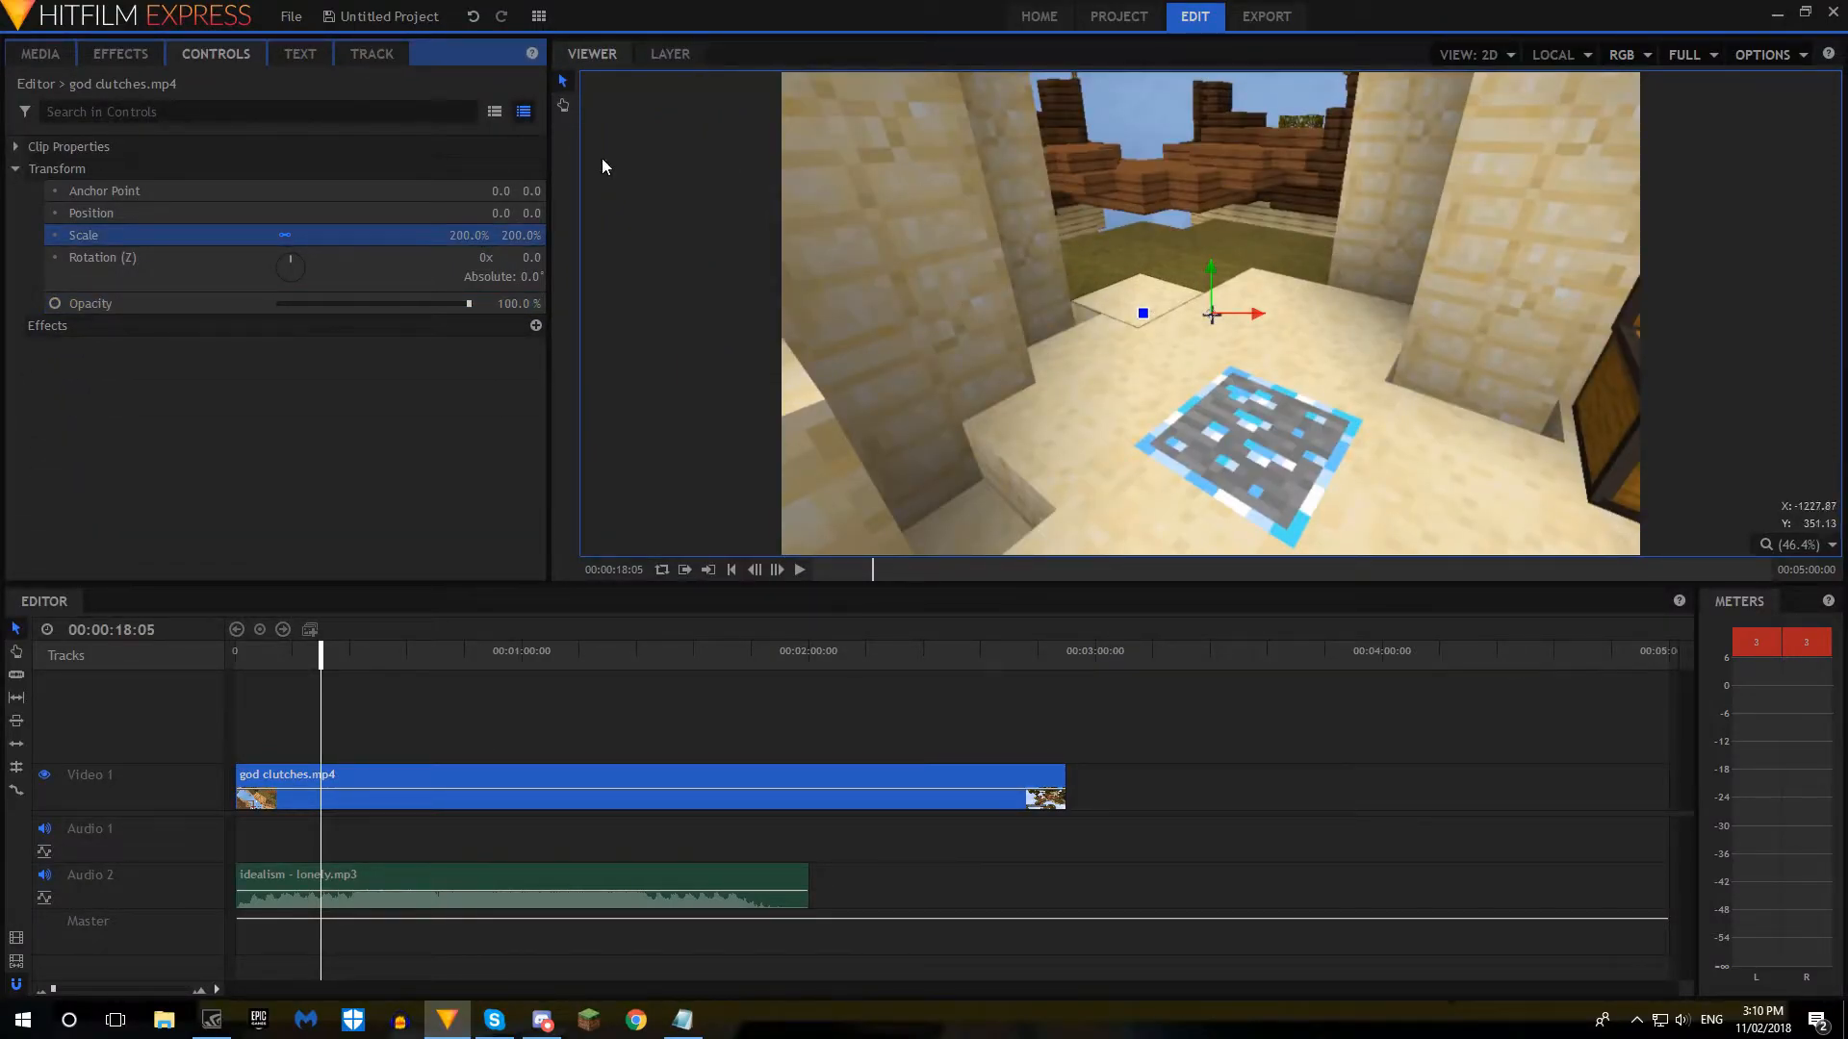
pyautogui.click(453, 240)
pyautogui.write('50')
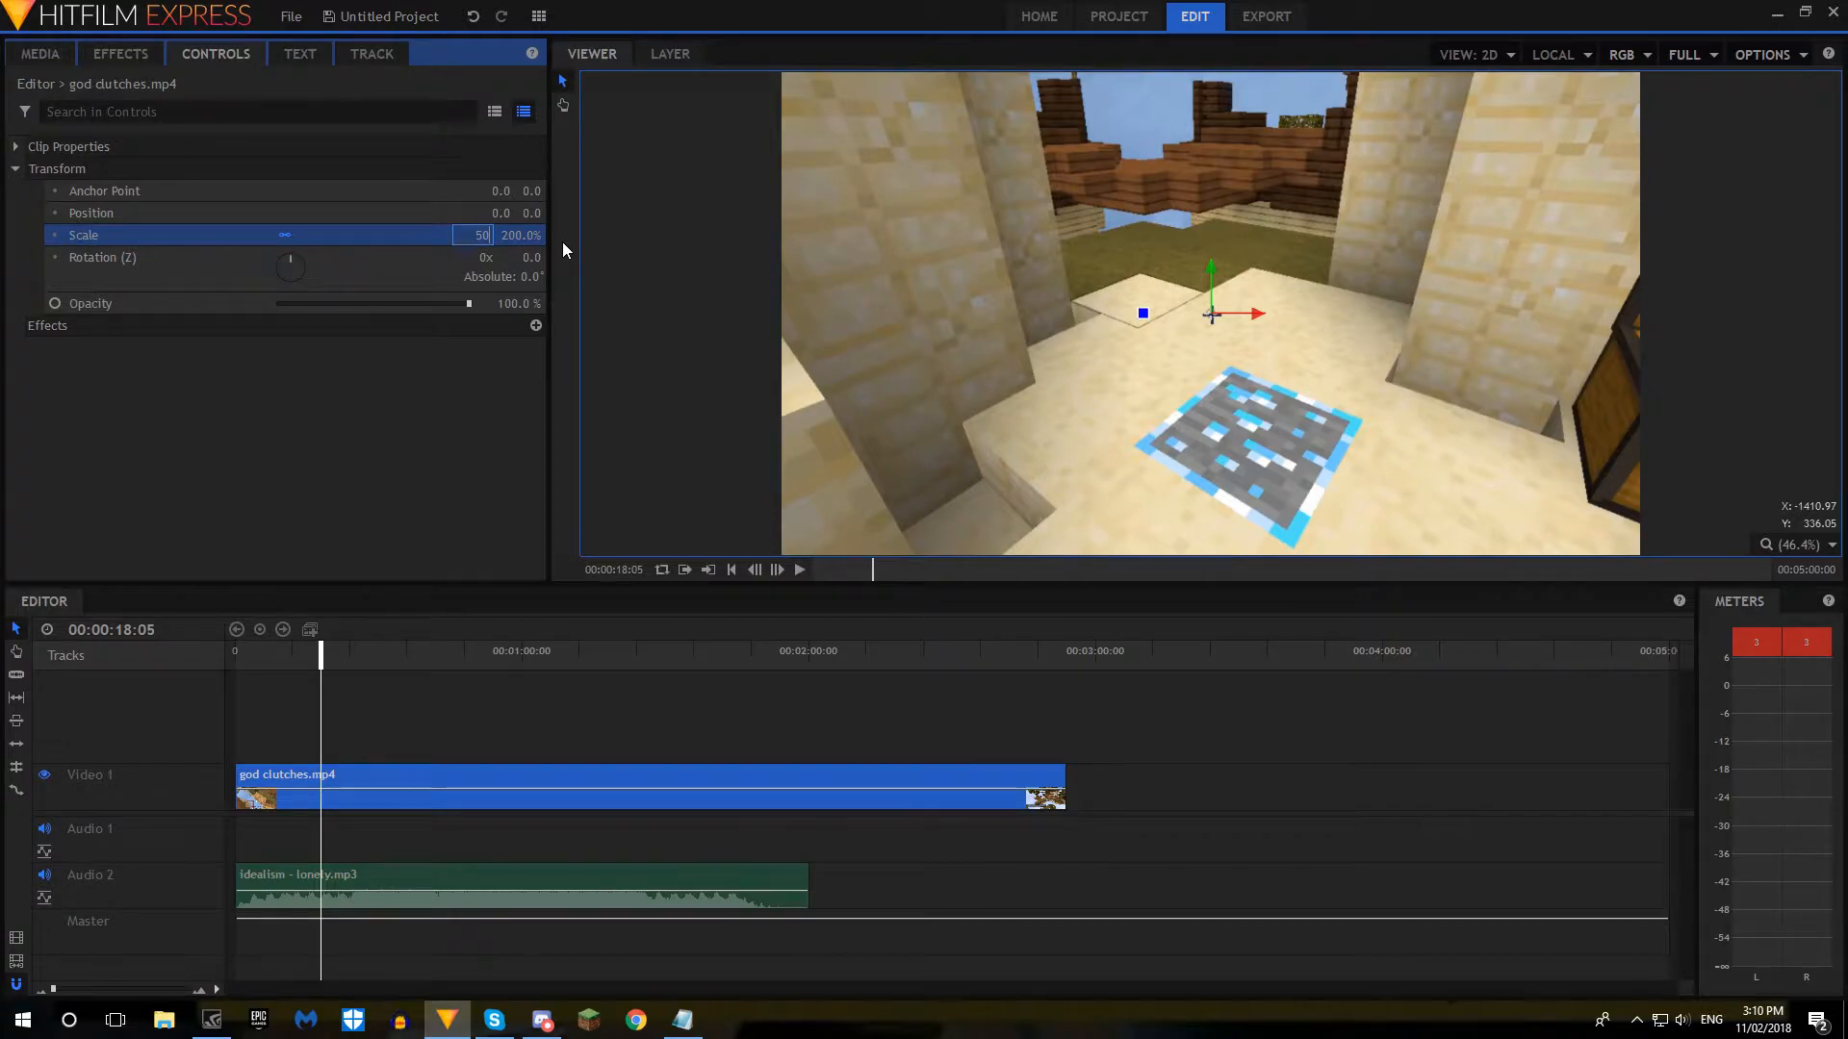
pyautogui.press('Return')
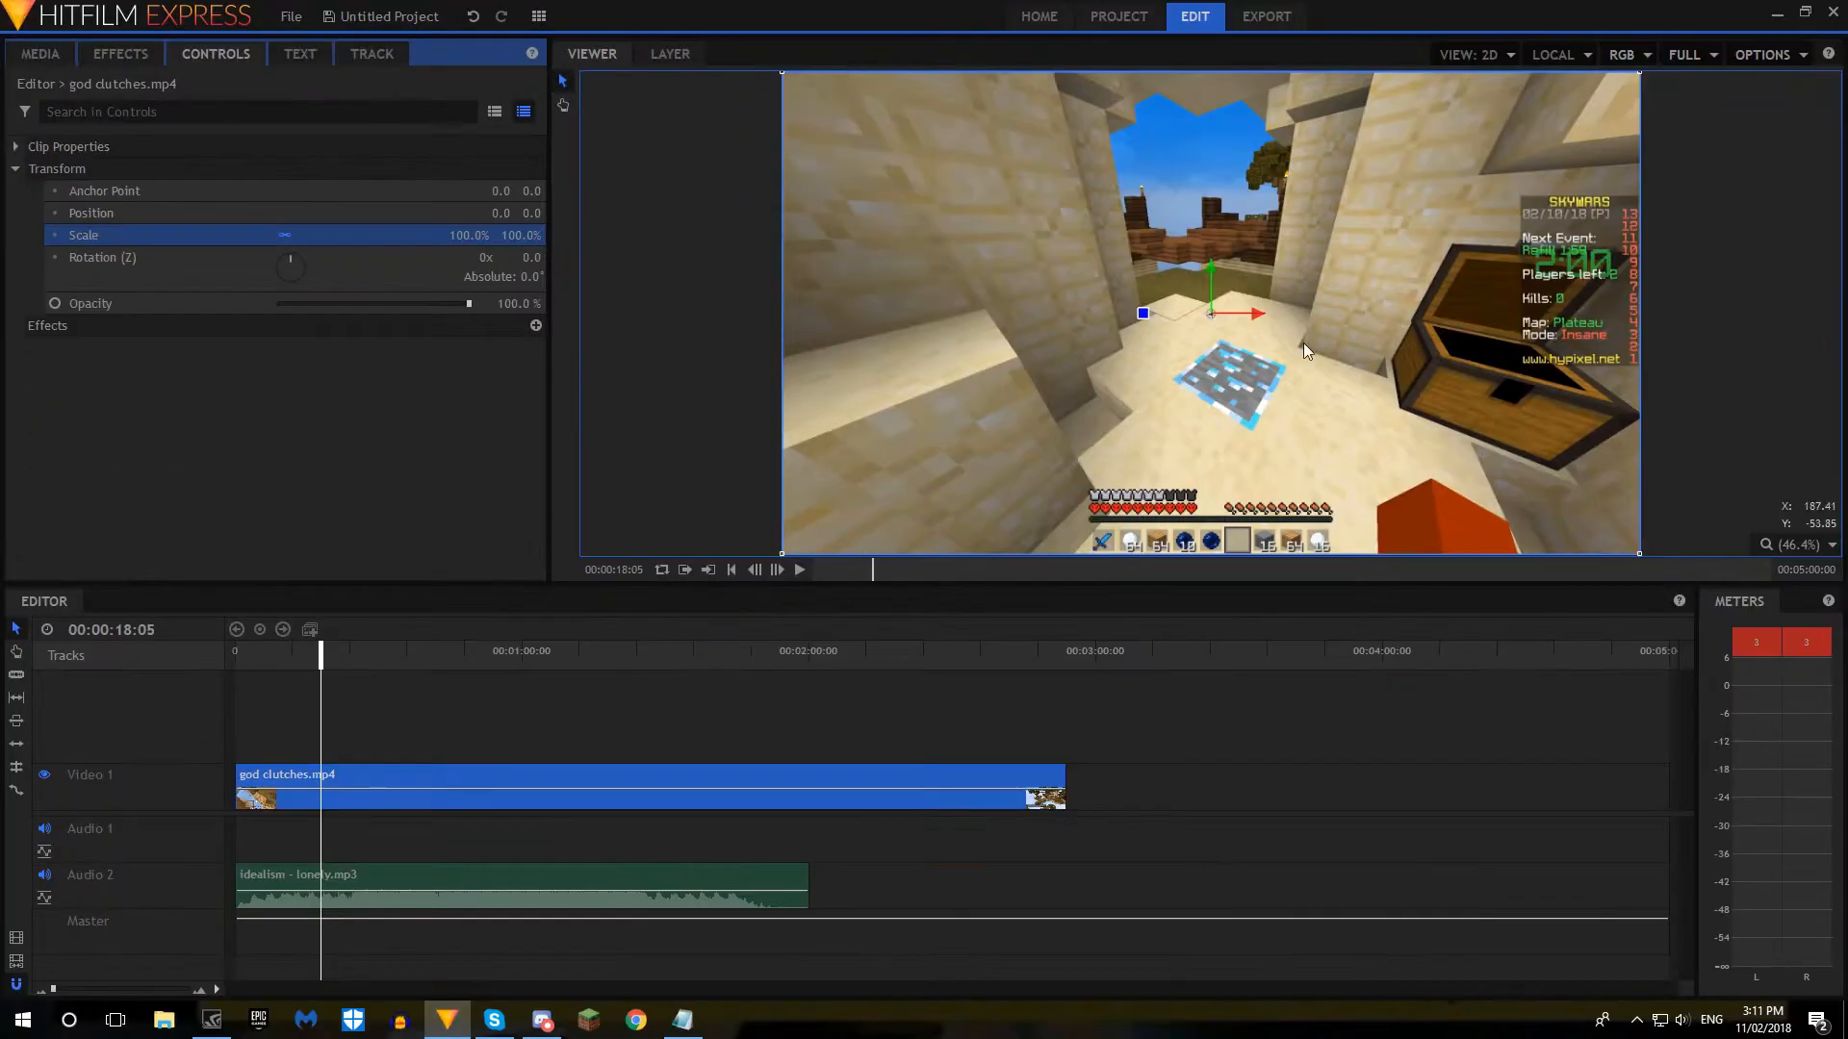
# Step: Try moving the god clutches.mp4 frame to a position of about -312, -252 and undo the move
pyautogui.moveTo(1353, 358); pyautogui.dragTo(1207, 471)
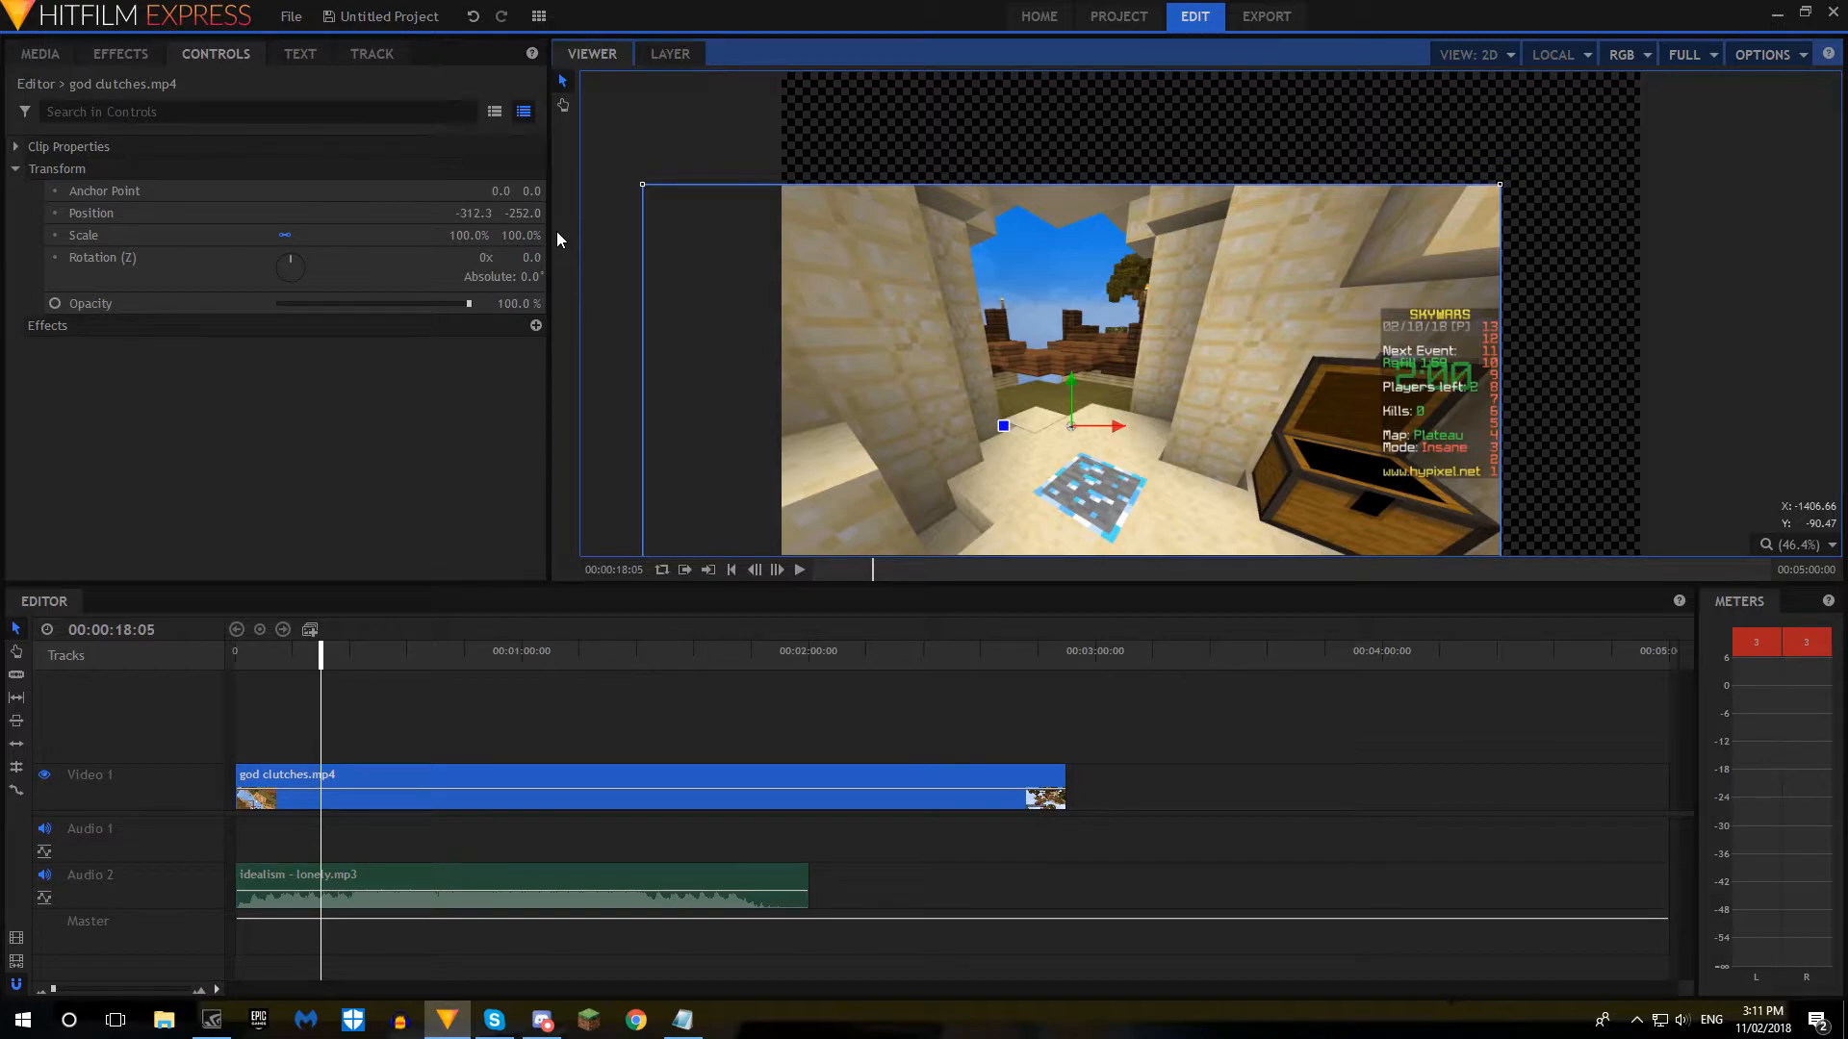
pyautogui.hotkey('ctrl', 'z')
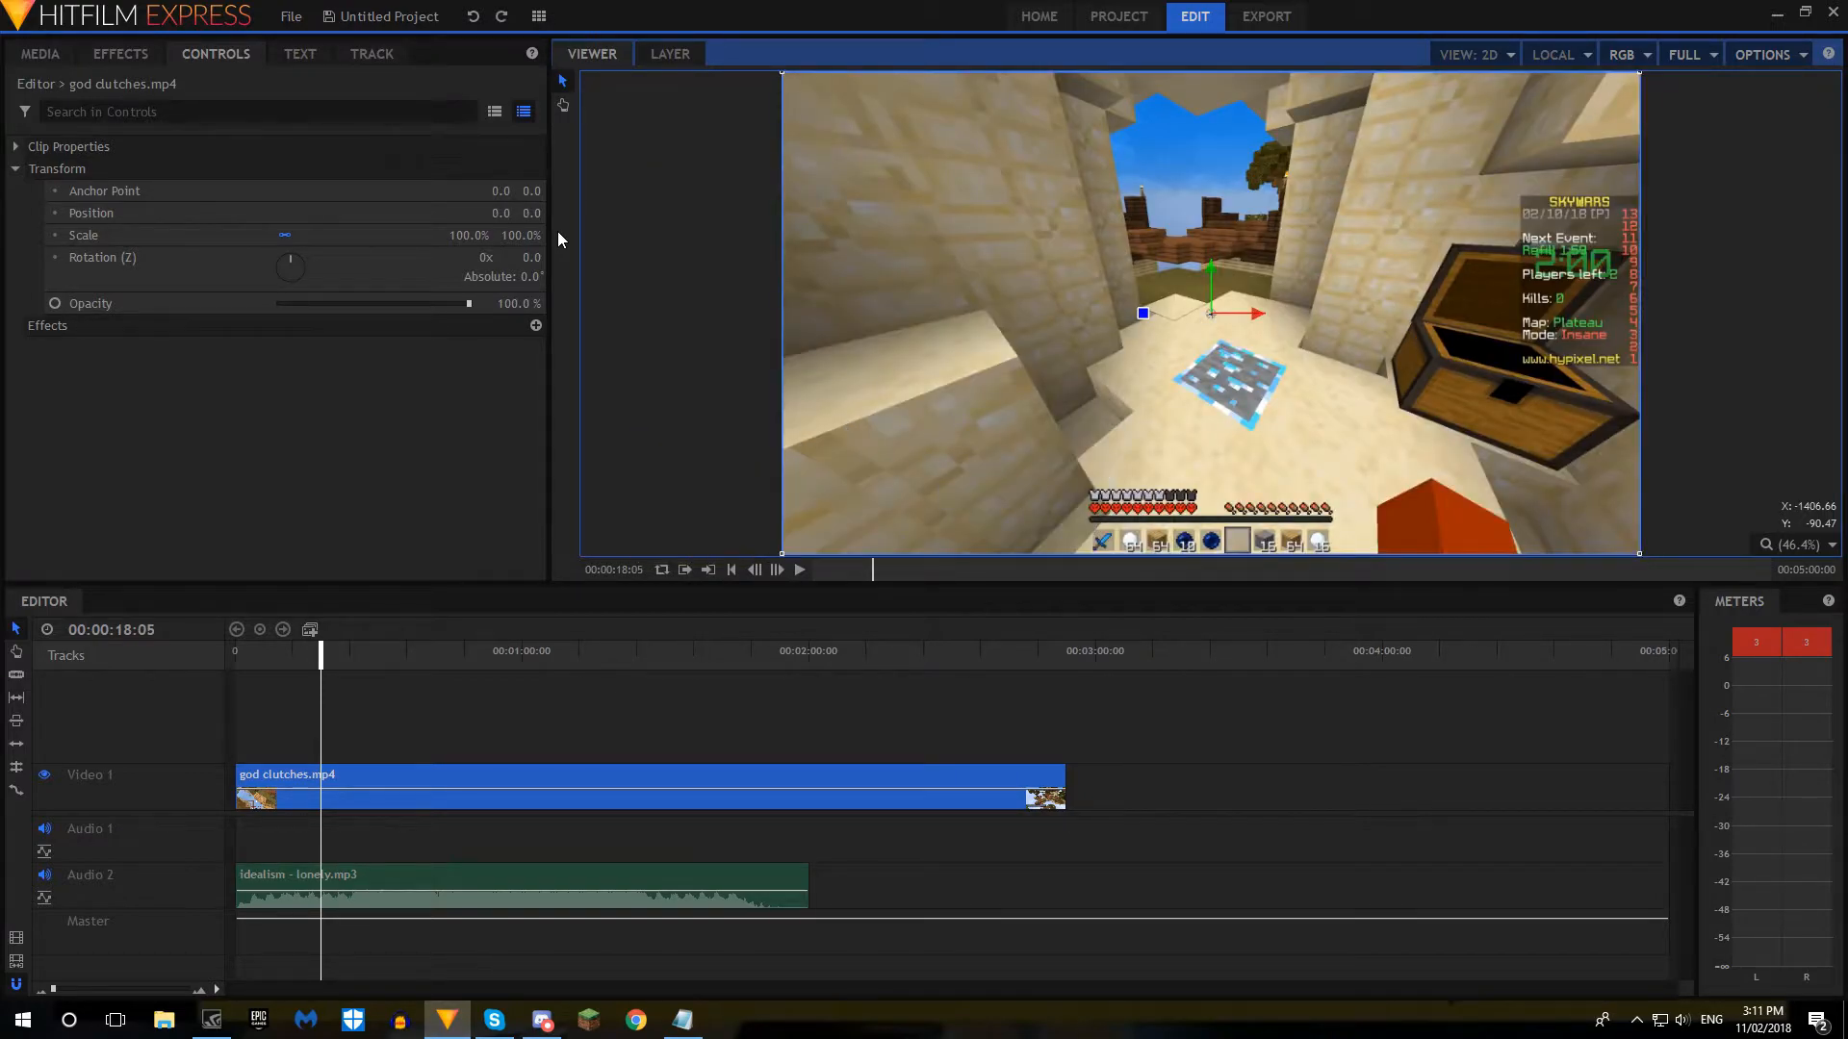
# Step: Try rotating the god clutches.mp4 video by six full turns and by -24 degrees, and undo the rotation
pyautogui.click(487, 257)
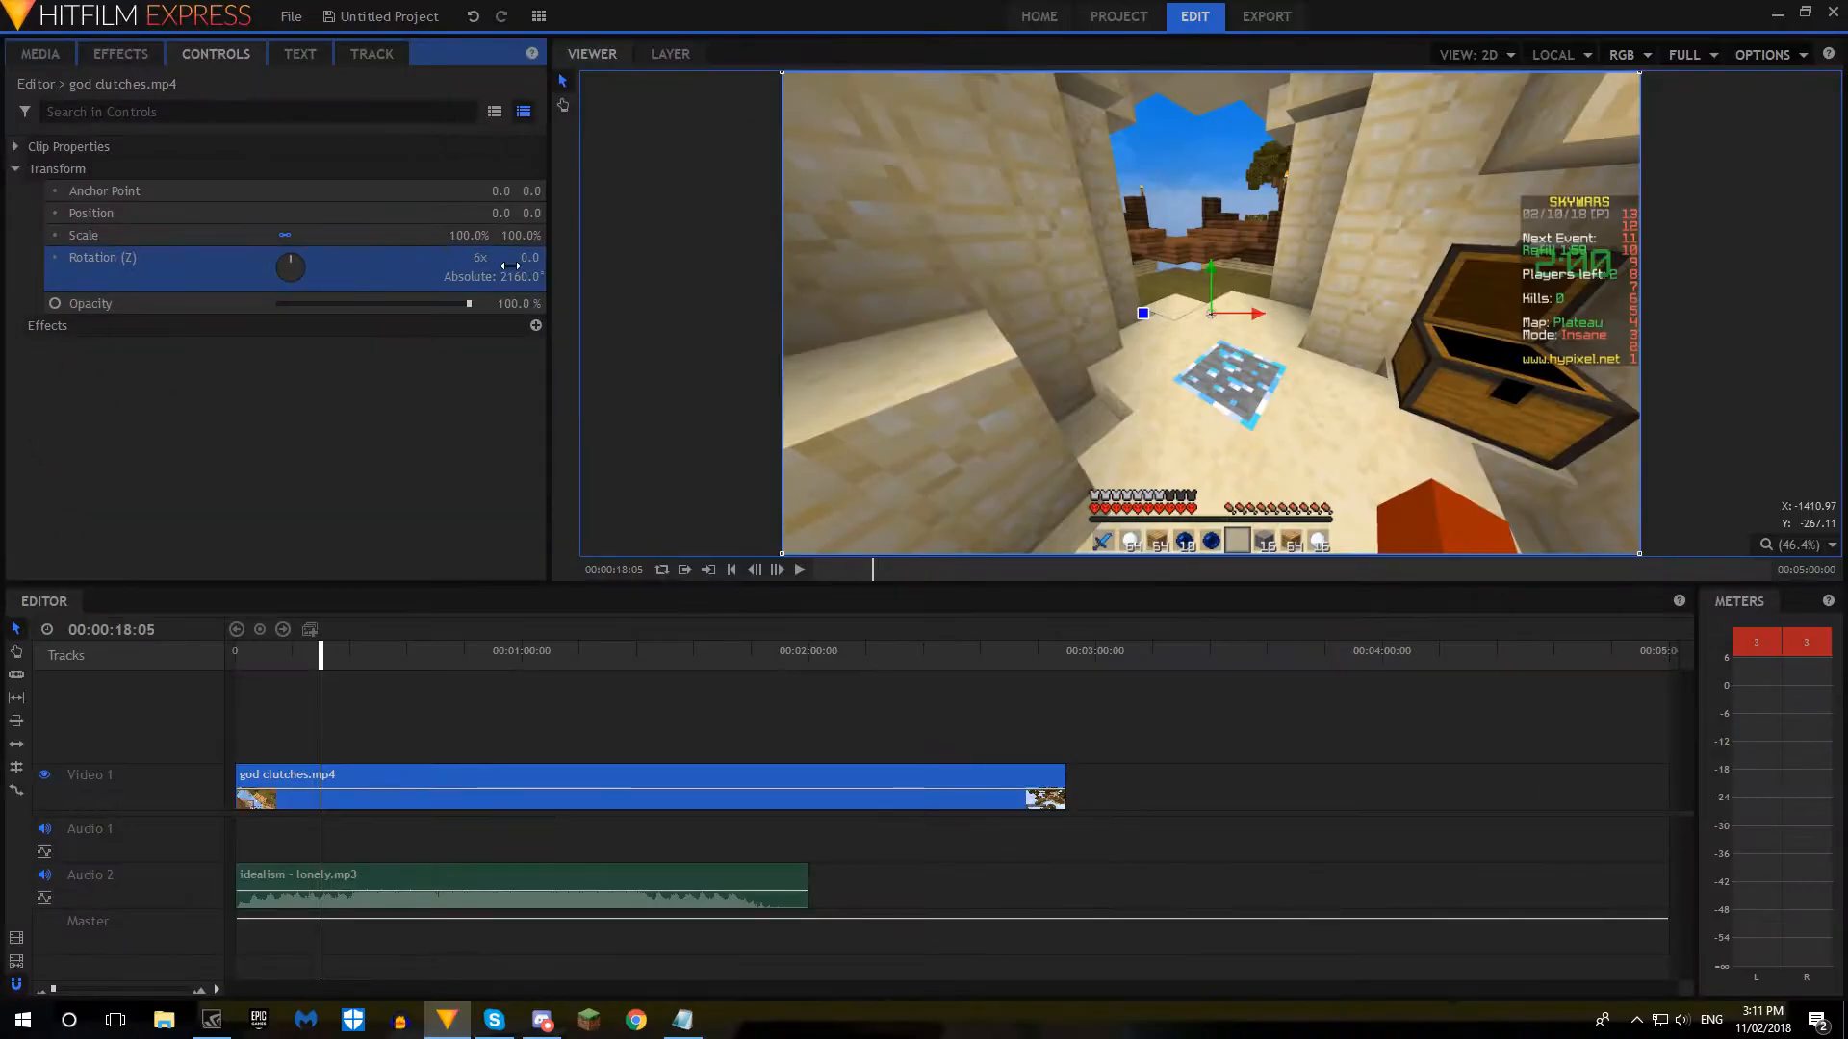
pyautogui.write('6x')
pyautogui.press('Return')
pyautogui.click(528, 257)
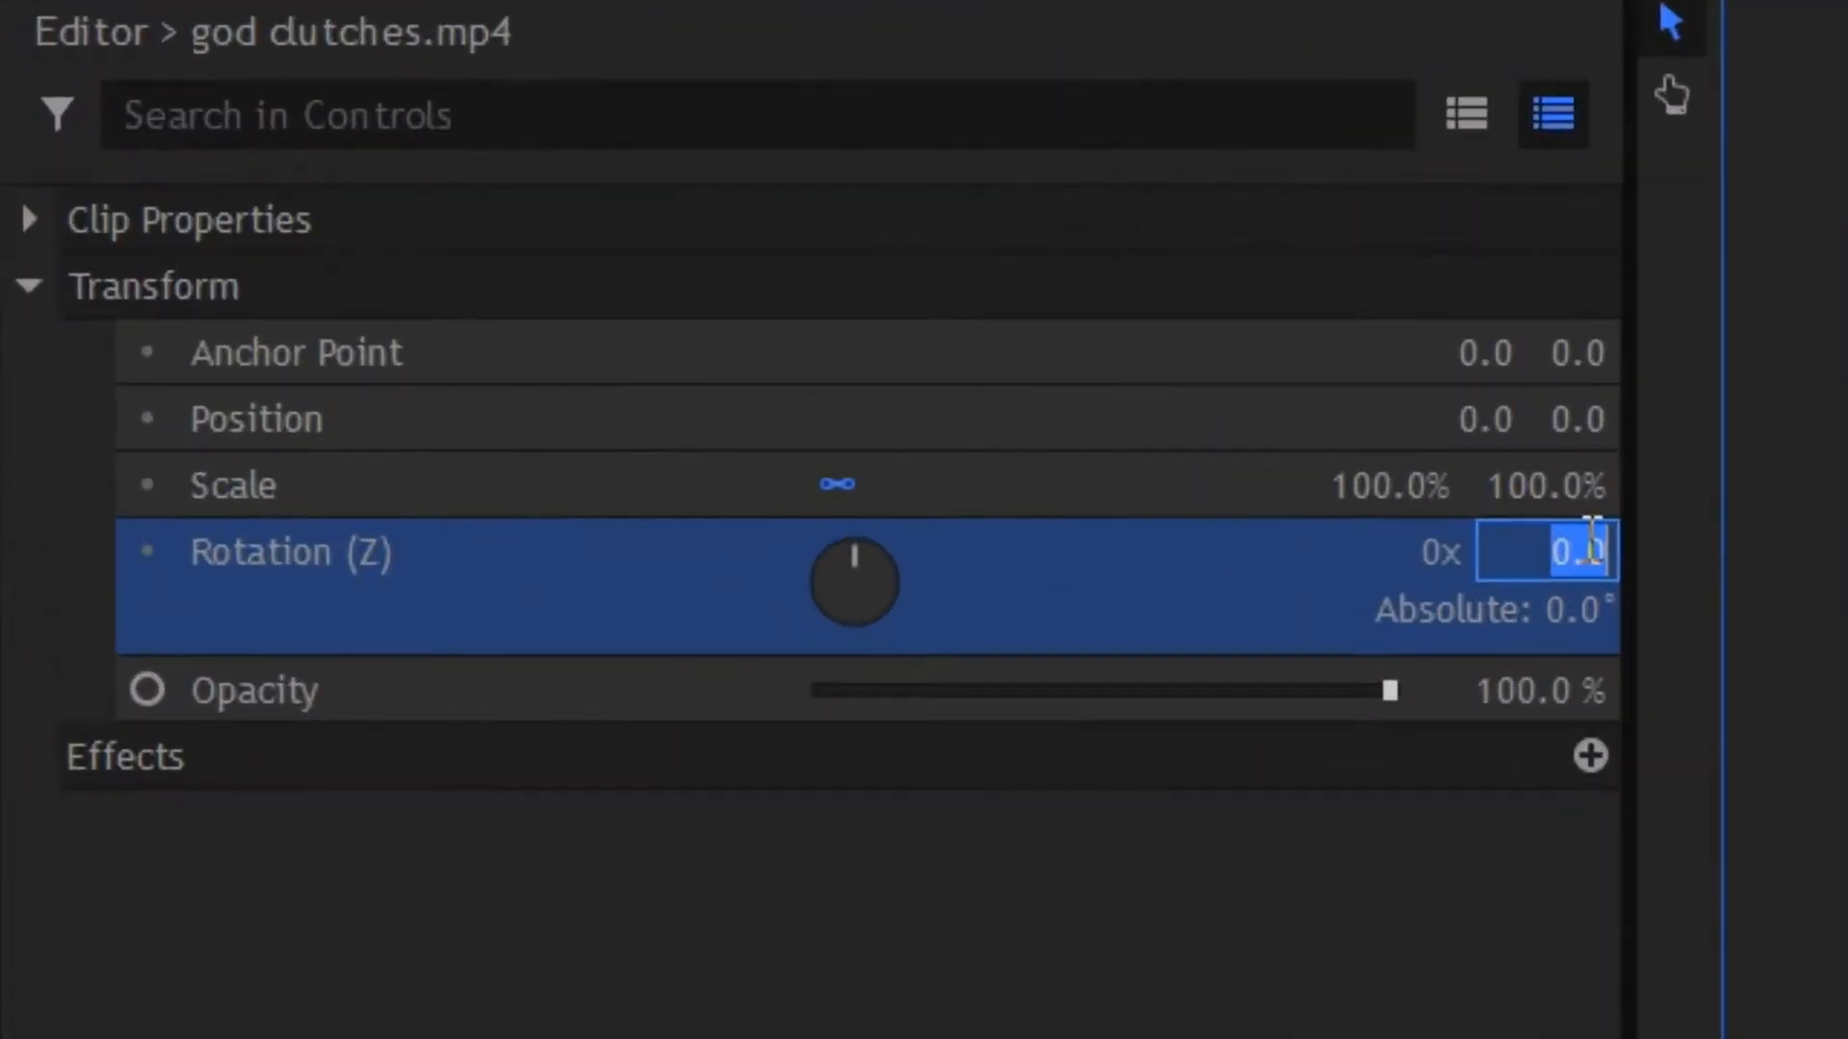
pyautogui.write('-24')
pyautogui.press('Return')
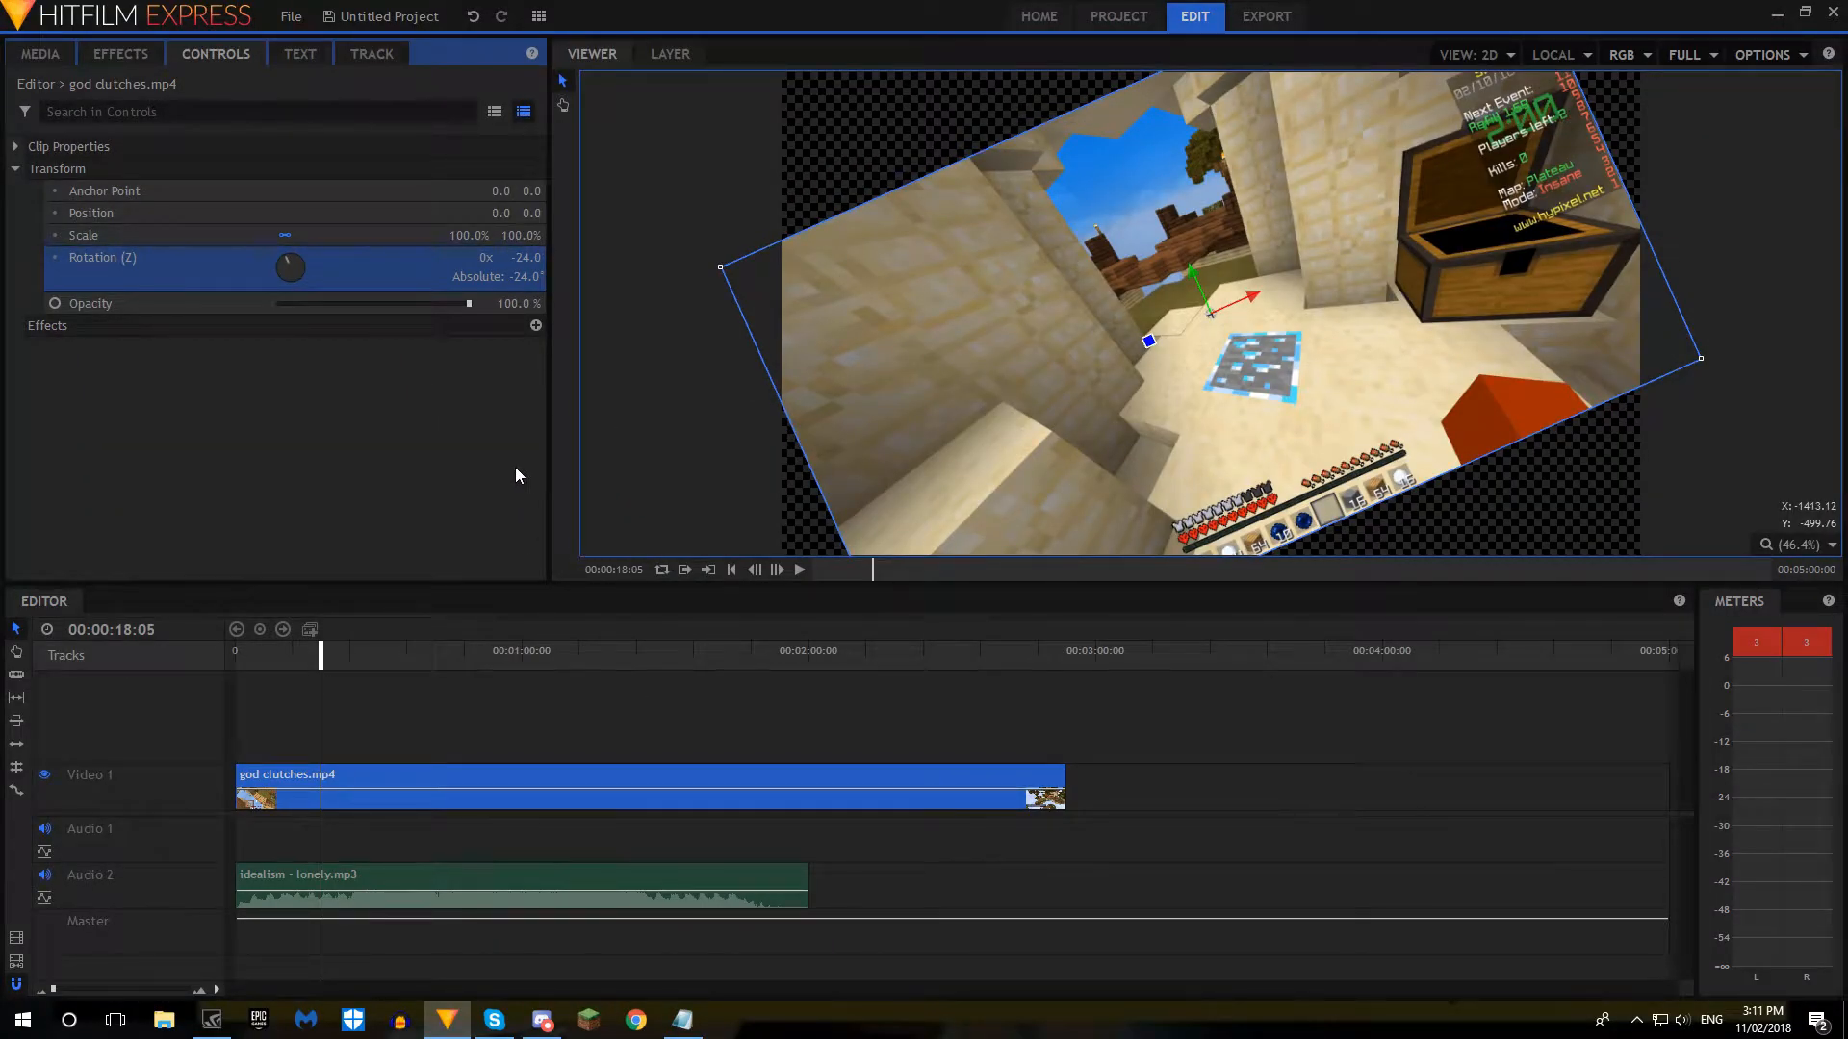
pyautogui.hotkey('ctrl', 'z')
# Step: Slice the god clutches.mp4 clip on the timeline at 00:00:20:06 and at 00:01:00:12
pyautogui.click(20, 676)
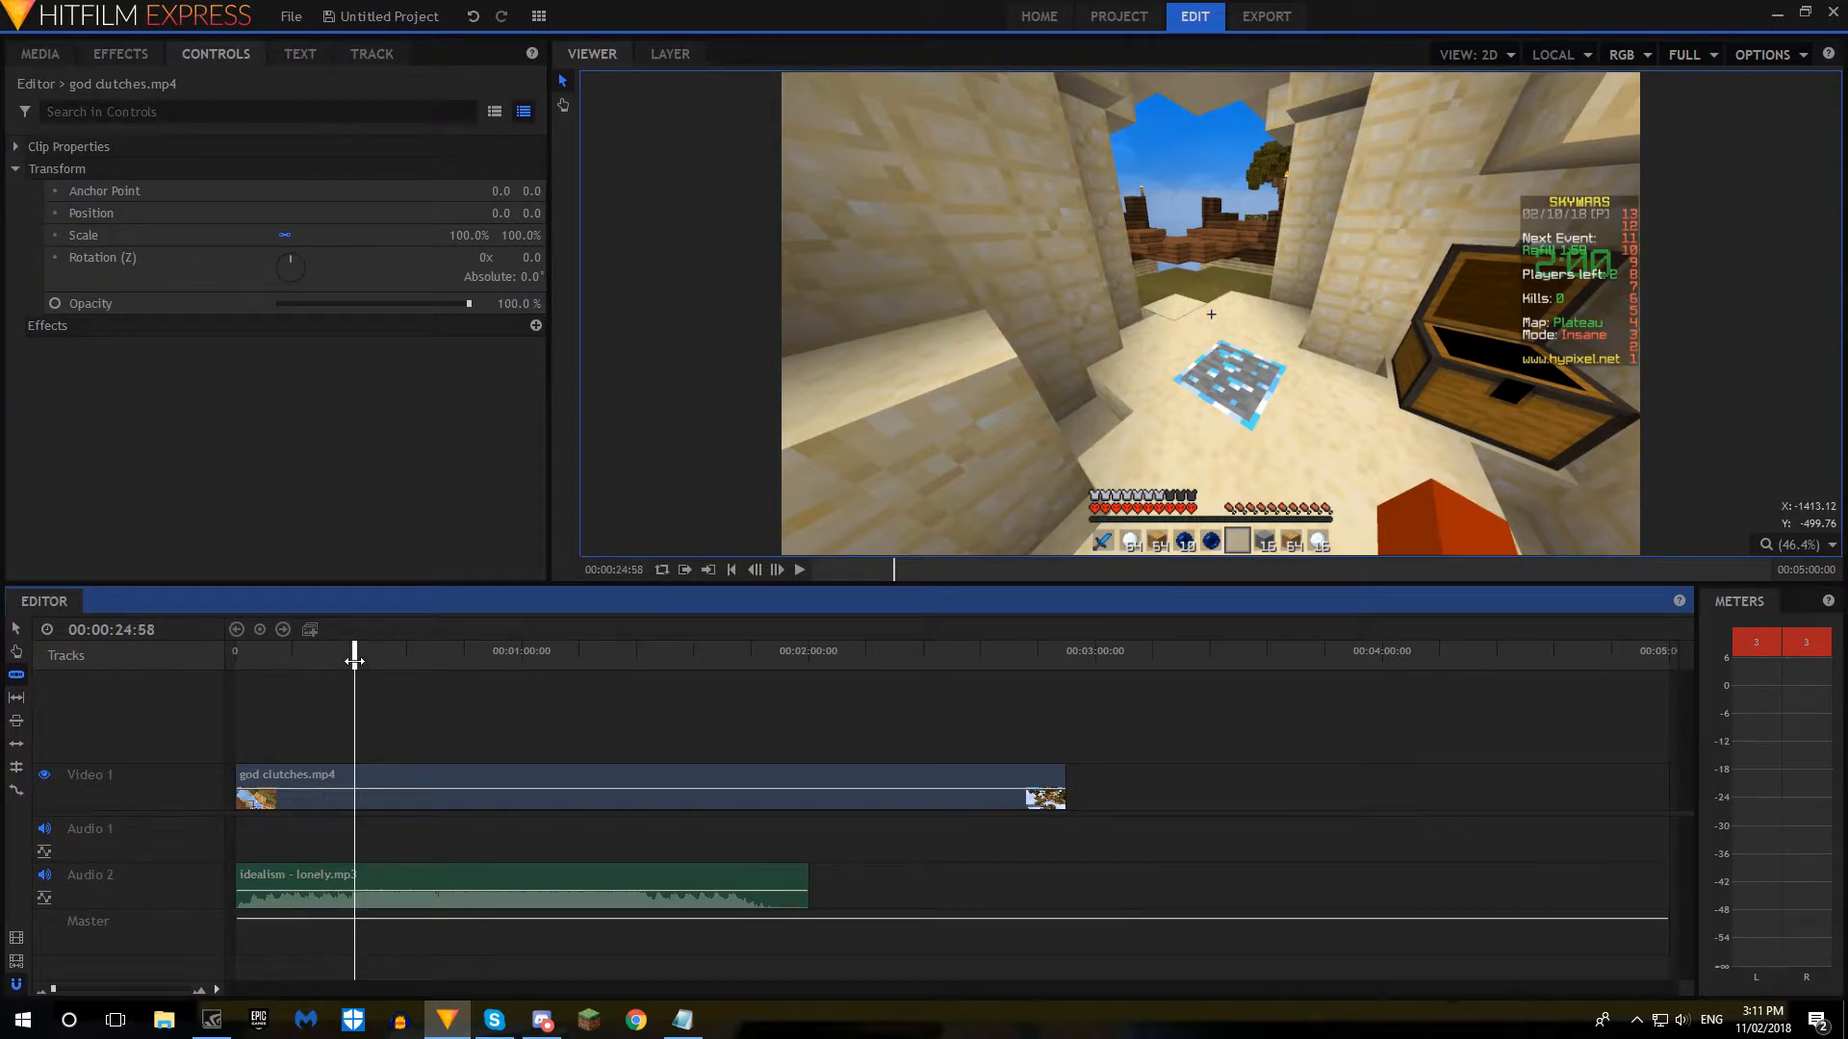
pyautogui.click(354, 656)
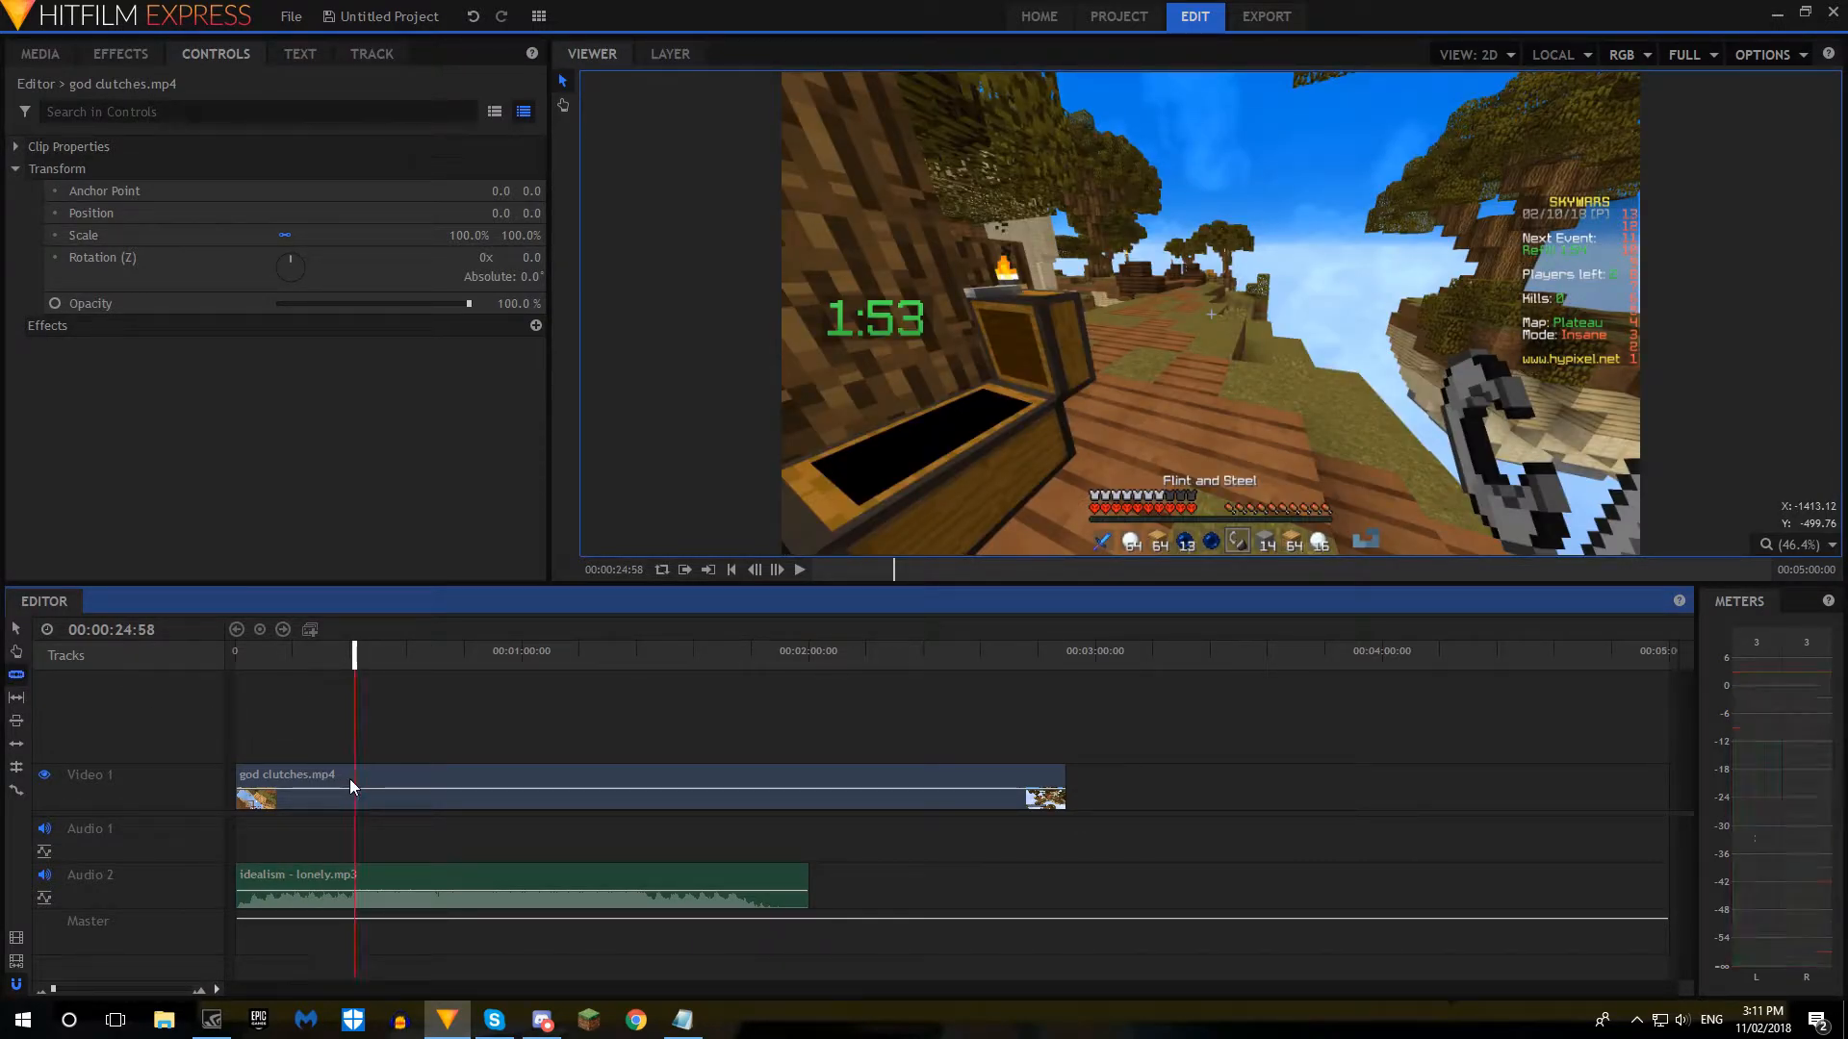
pyautogui.click(321, 651)
pyautogui.press('space')
pyautogui.press('space')
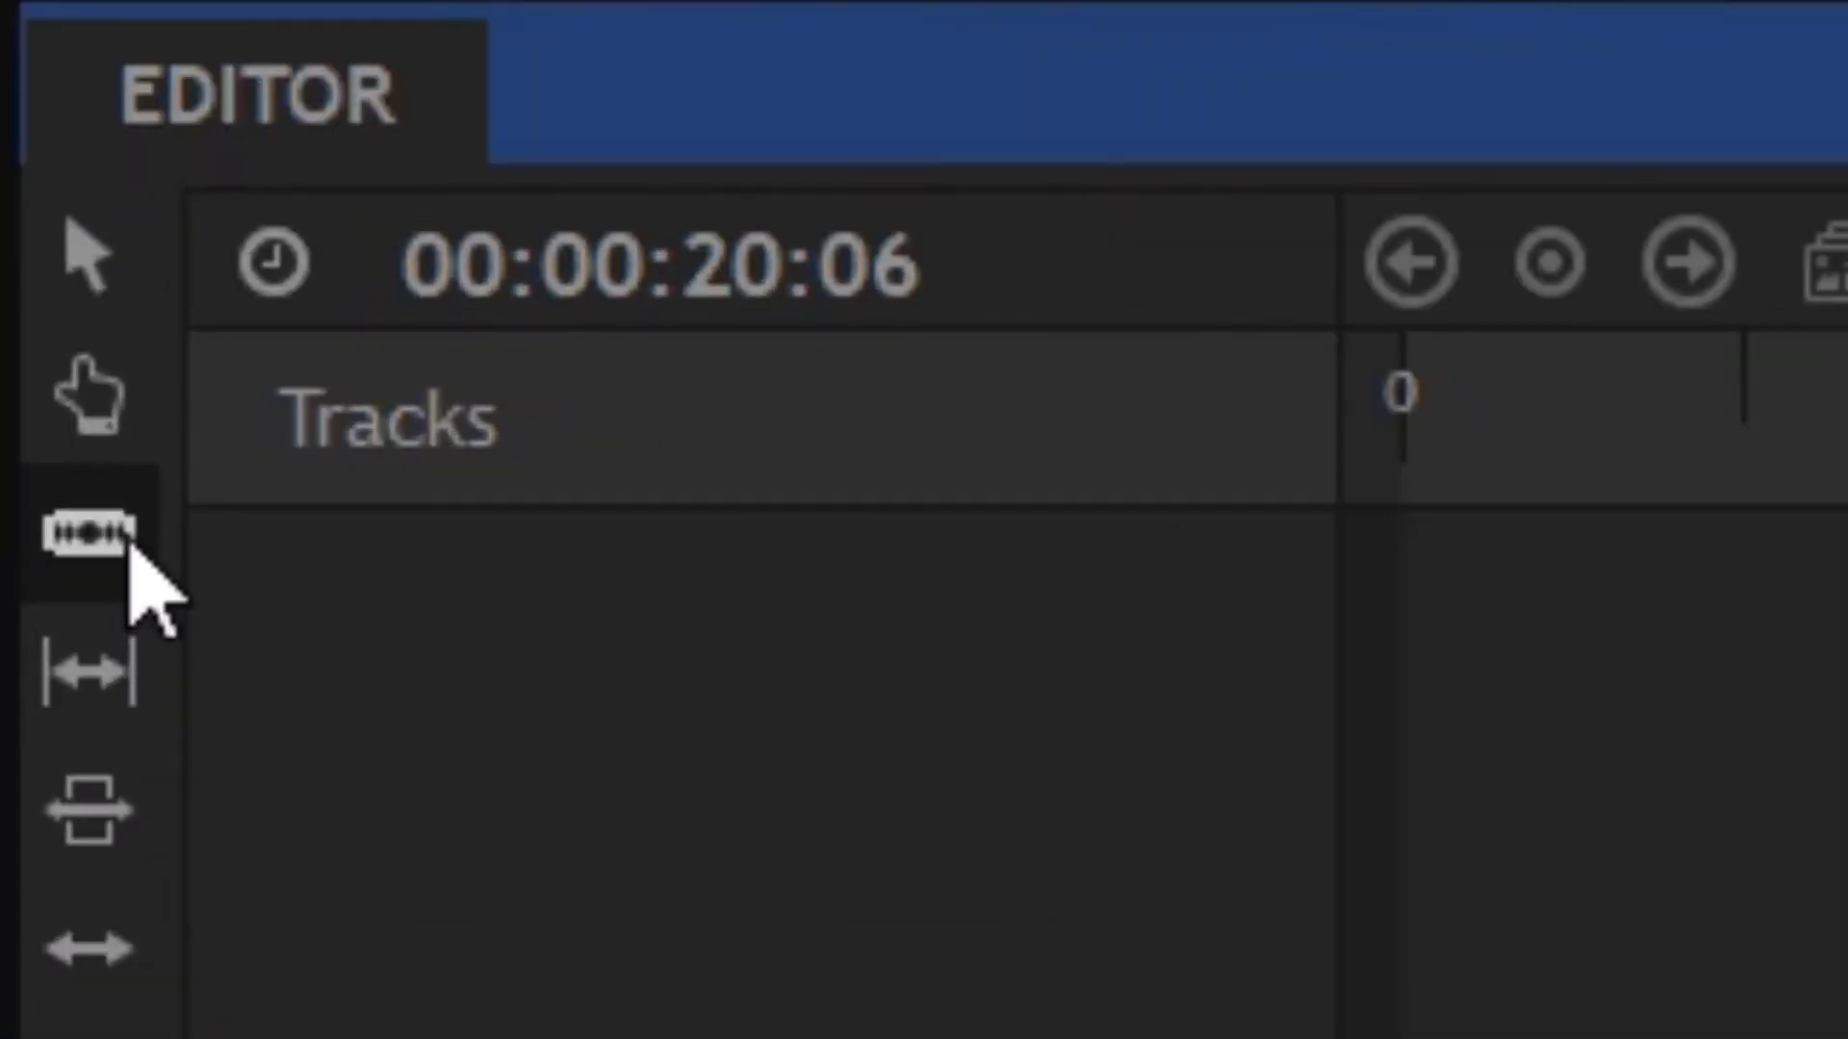
pyautogui.click(17, 676)
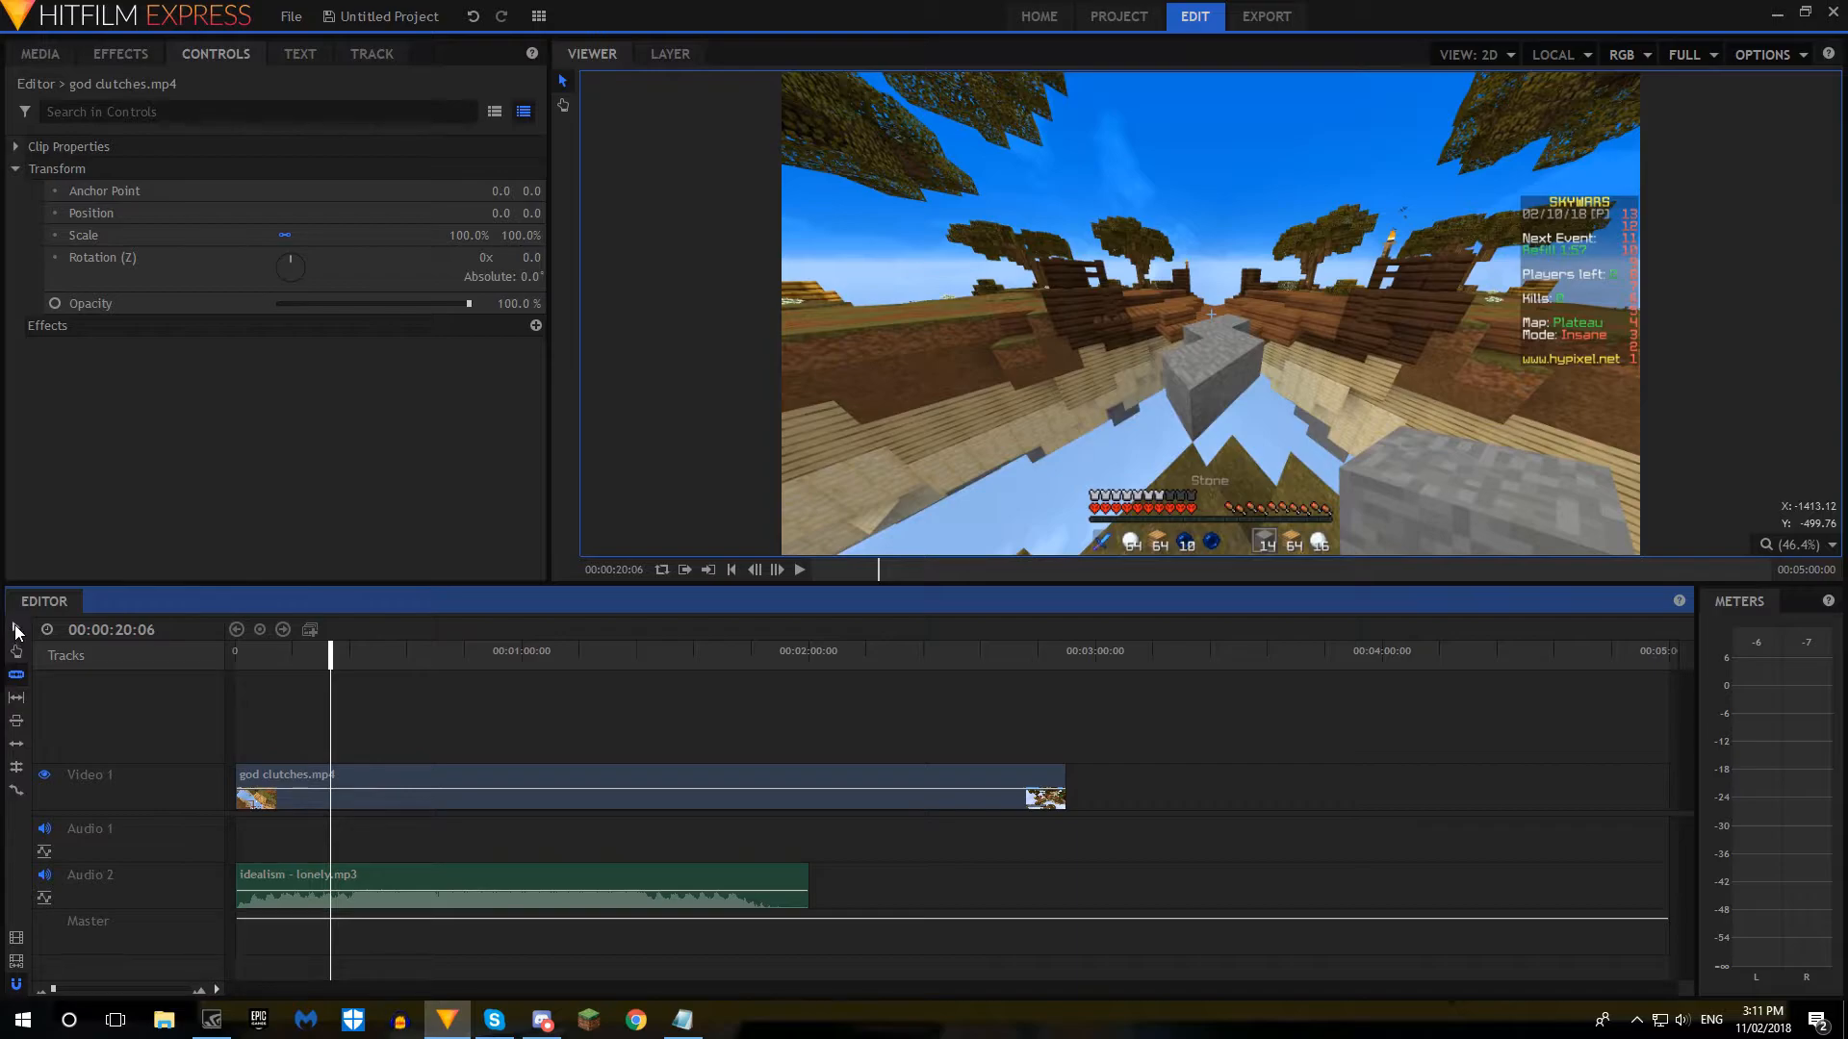
pyautogui.click(328, 785)
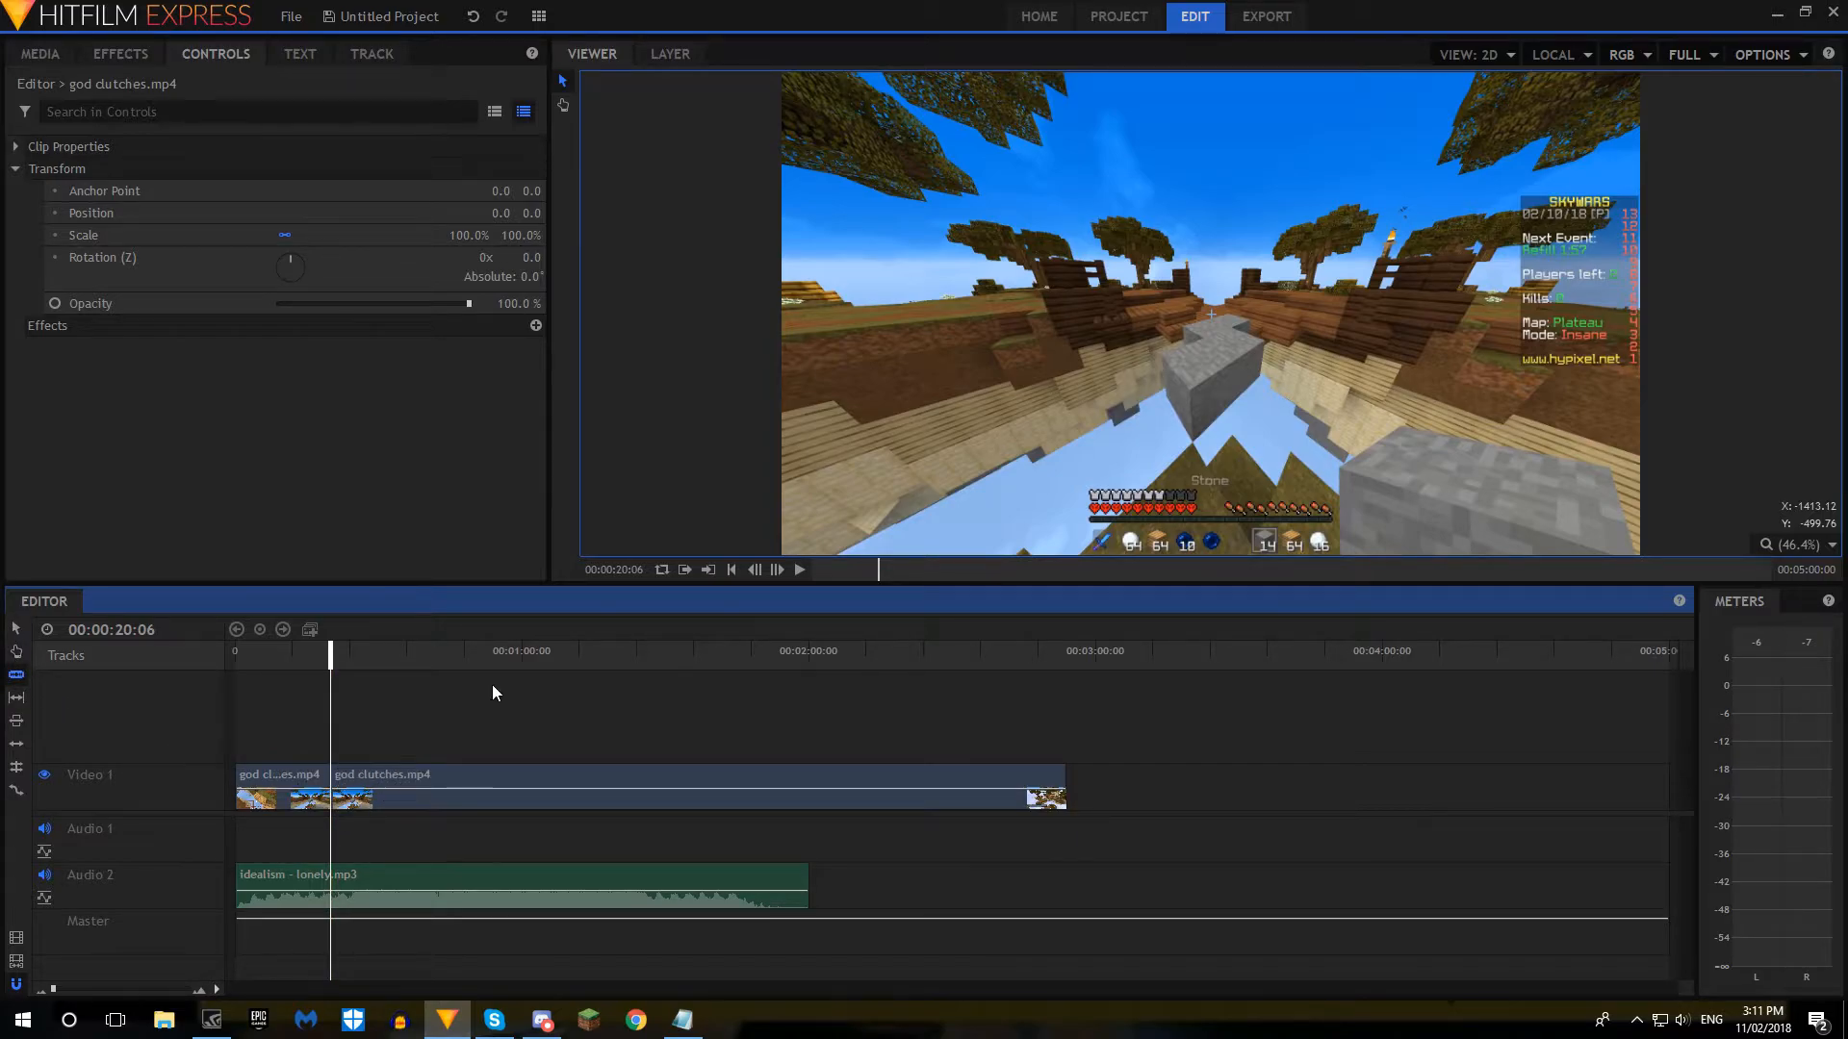
pyautogui.click(523, 651)
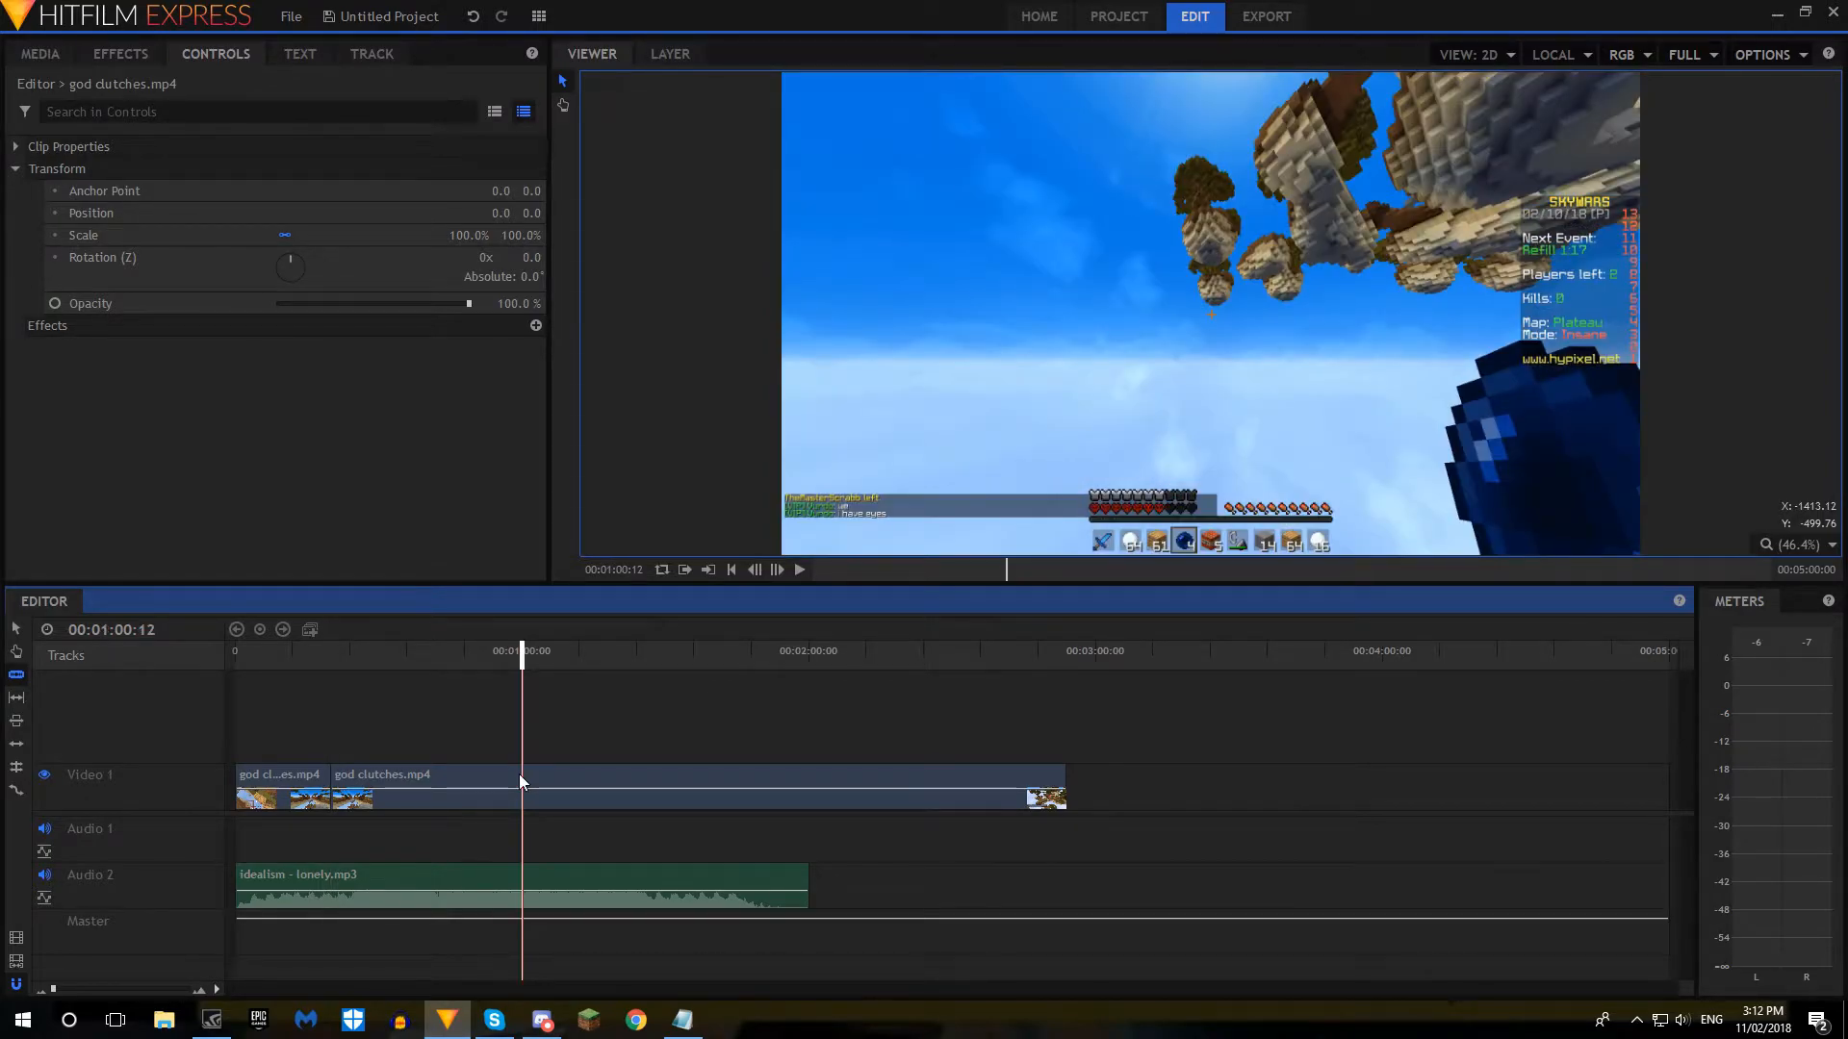
pyautogui.click(520, 779)
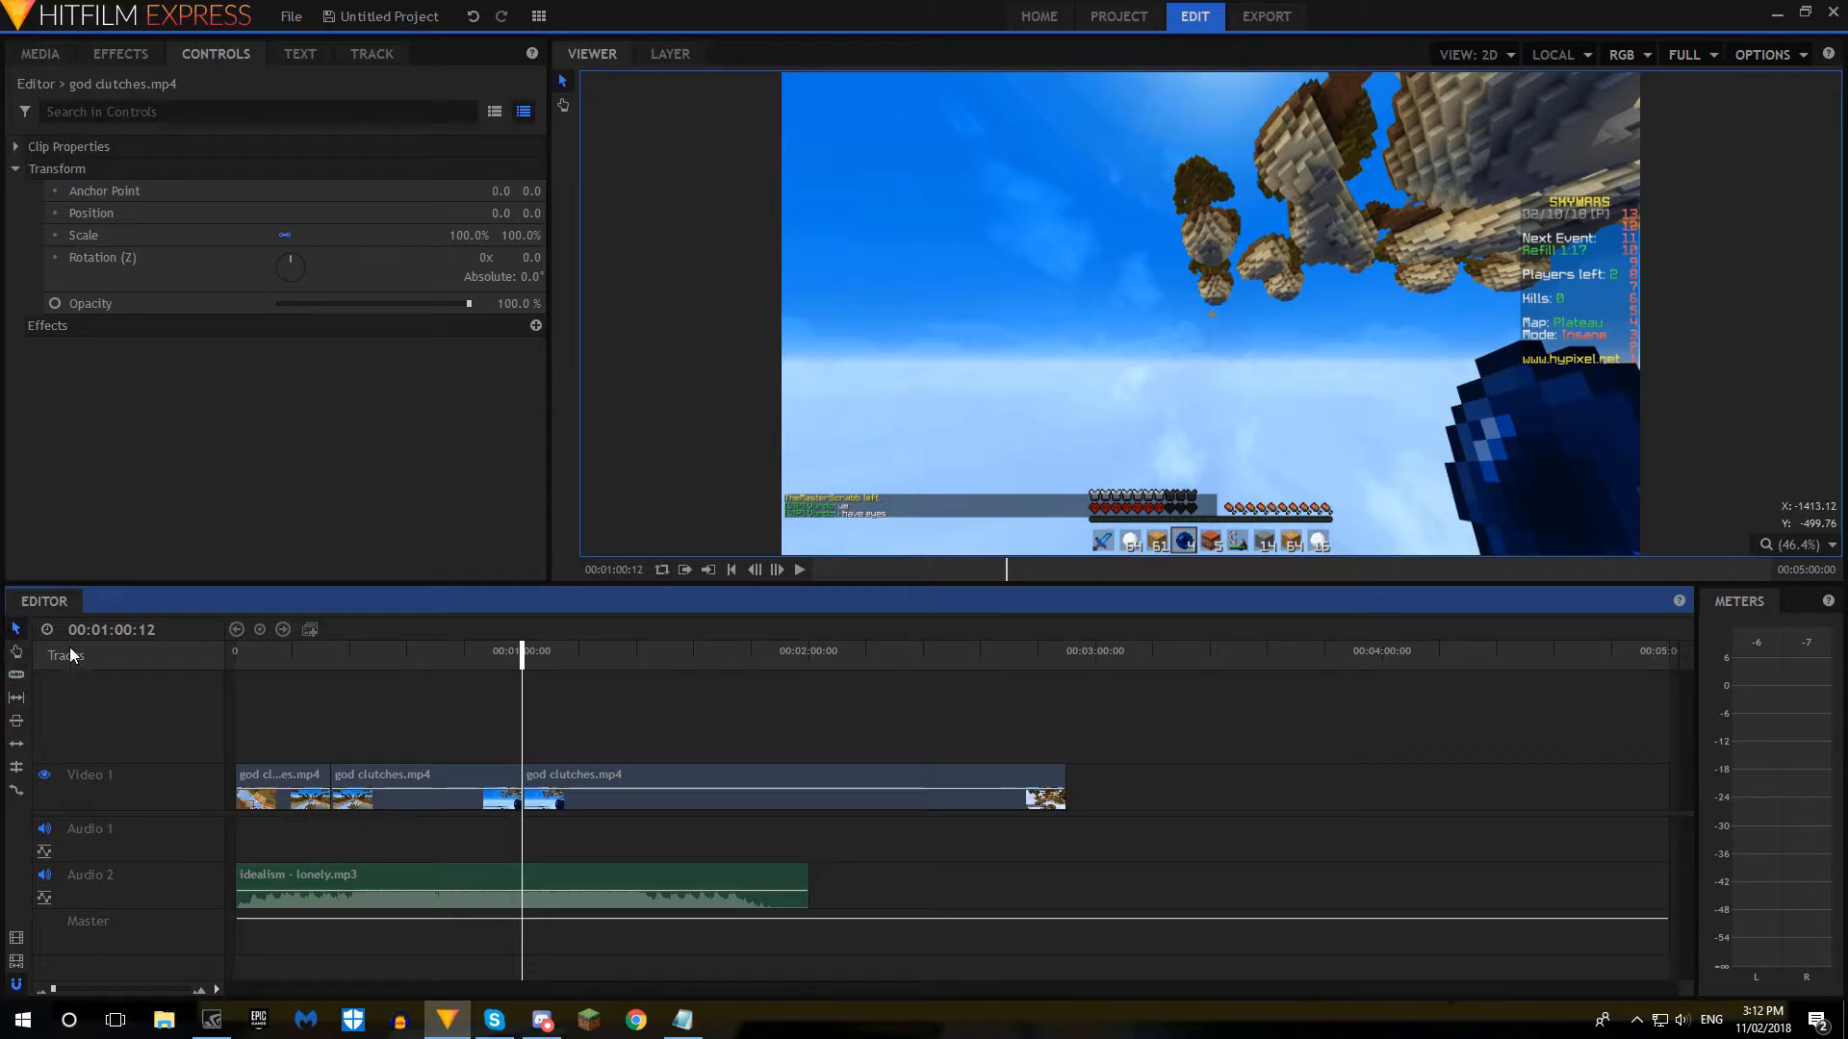
# Step: Delete the middle section of god clutches.mp4 and move the remaining section against the first one to close the gap
pyautogui.click(430, 776)
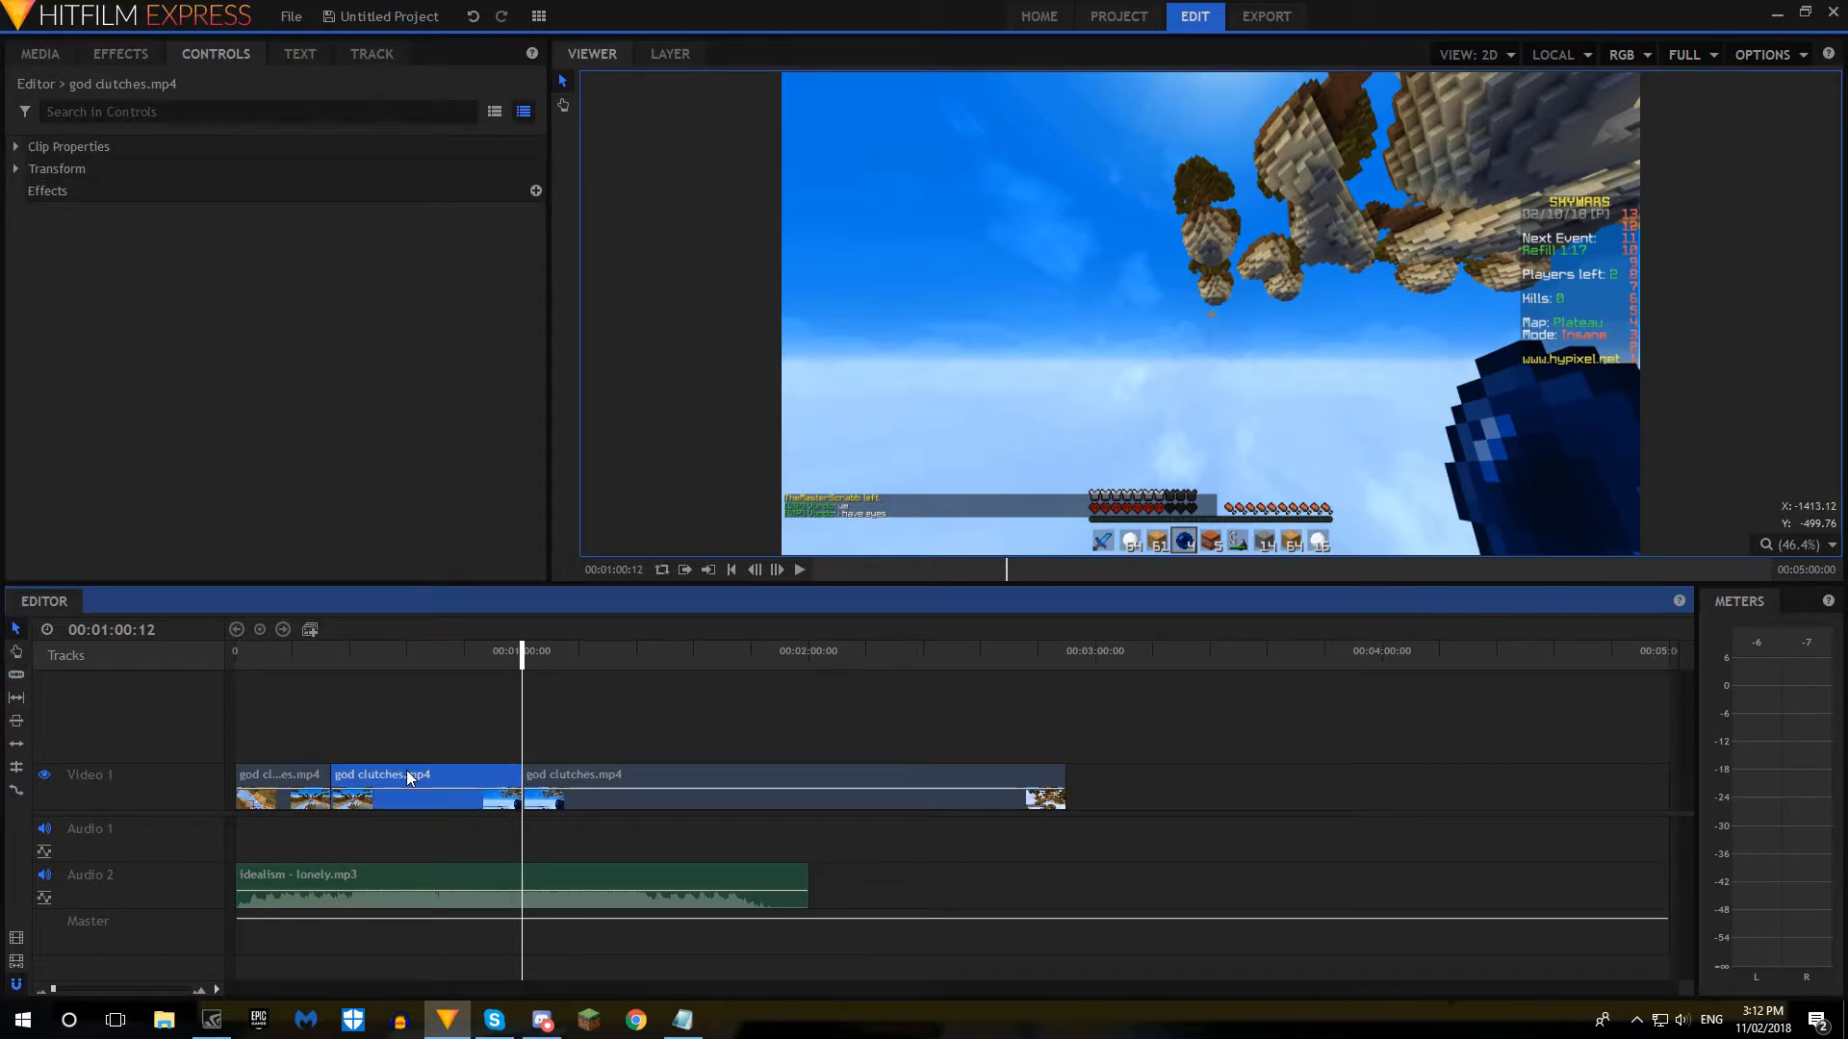
pyautogui.press('Delete')
pyautogui.moveTo(574, 777); pyautogui.dragTo(382, 778)
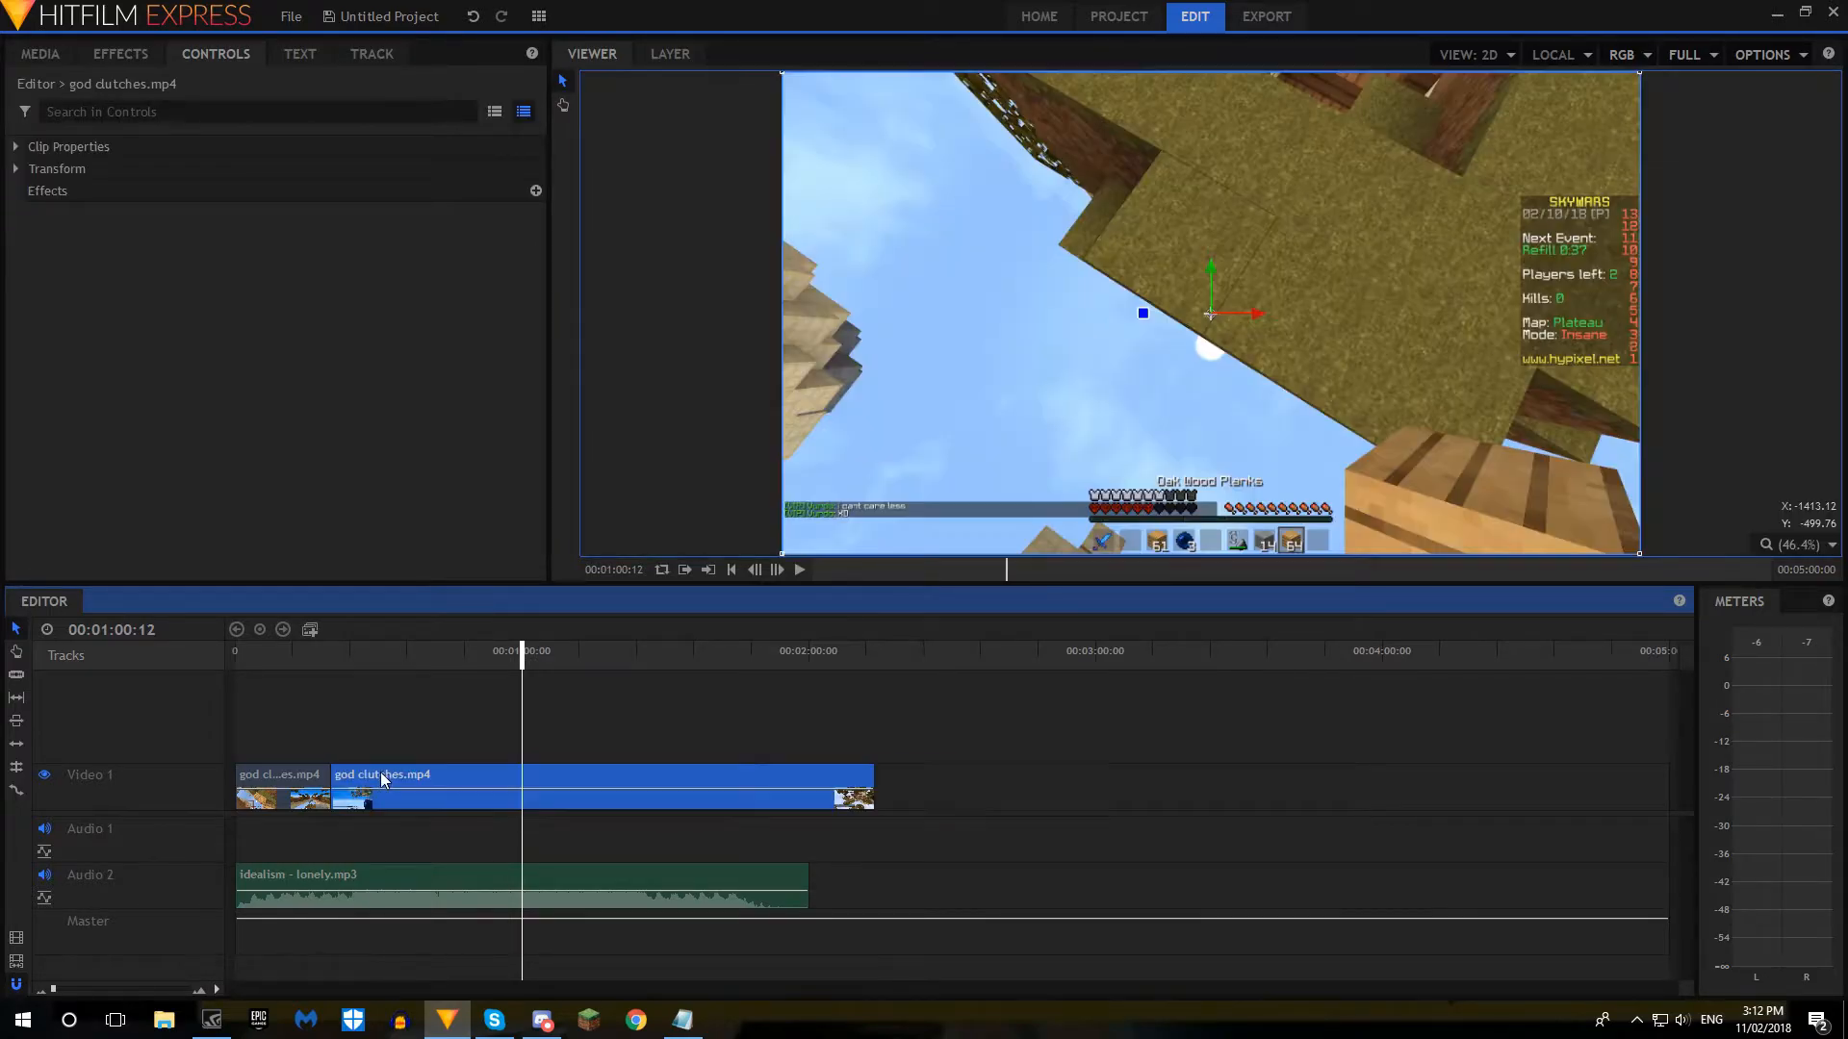
pyautogui.click(328, 738)
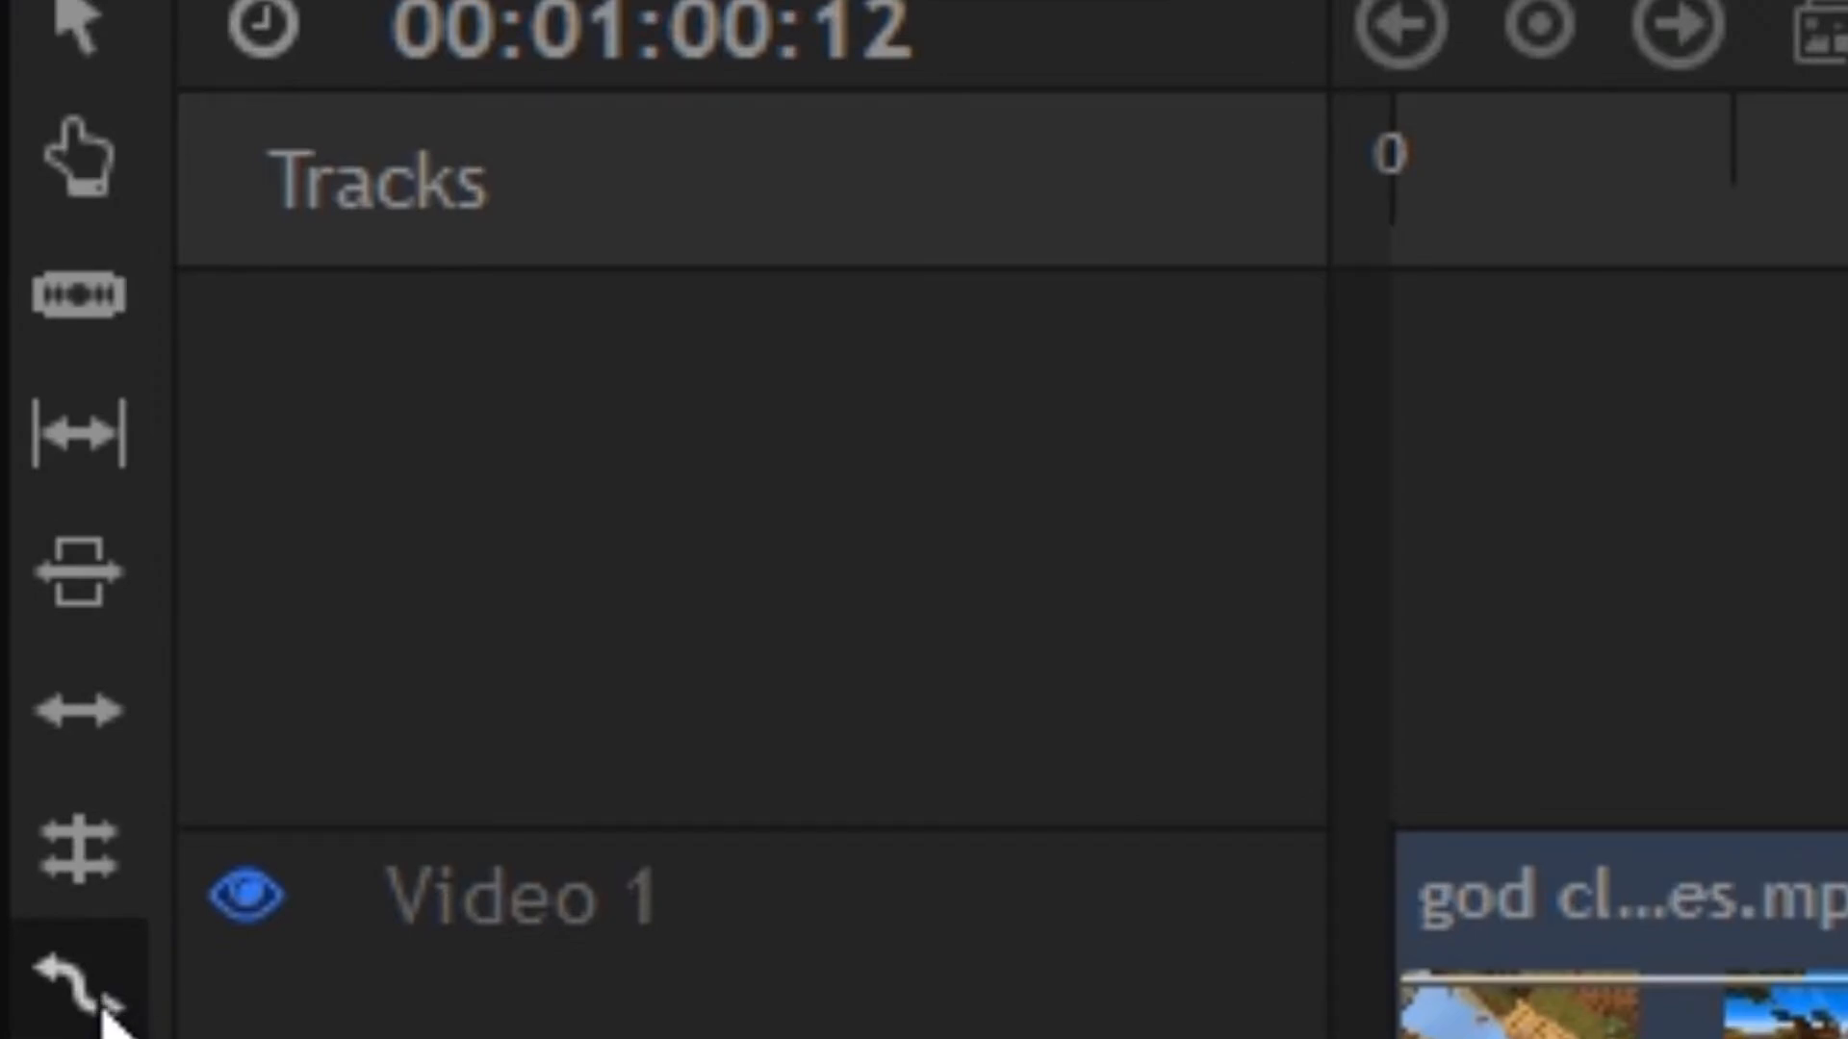
# Step: Try speeding up the second god clutches.mp4 clip by rate-stretching its end to about 36 seconds, play it back, and undo the stretch
pyautogui.click(17, 792)
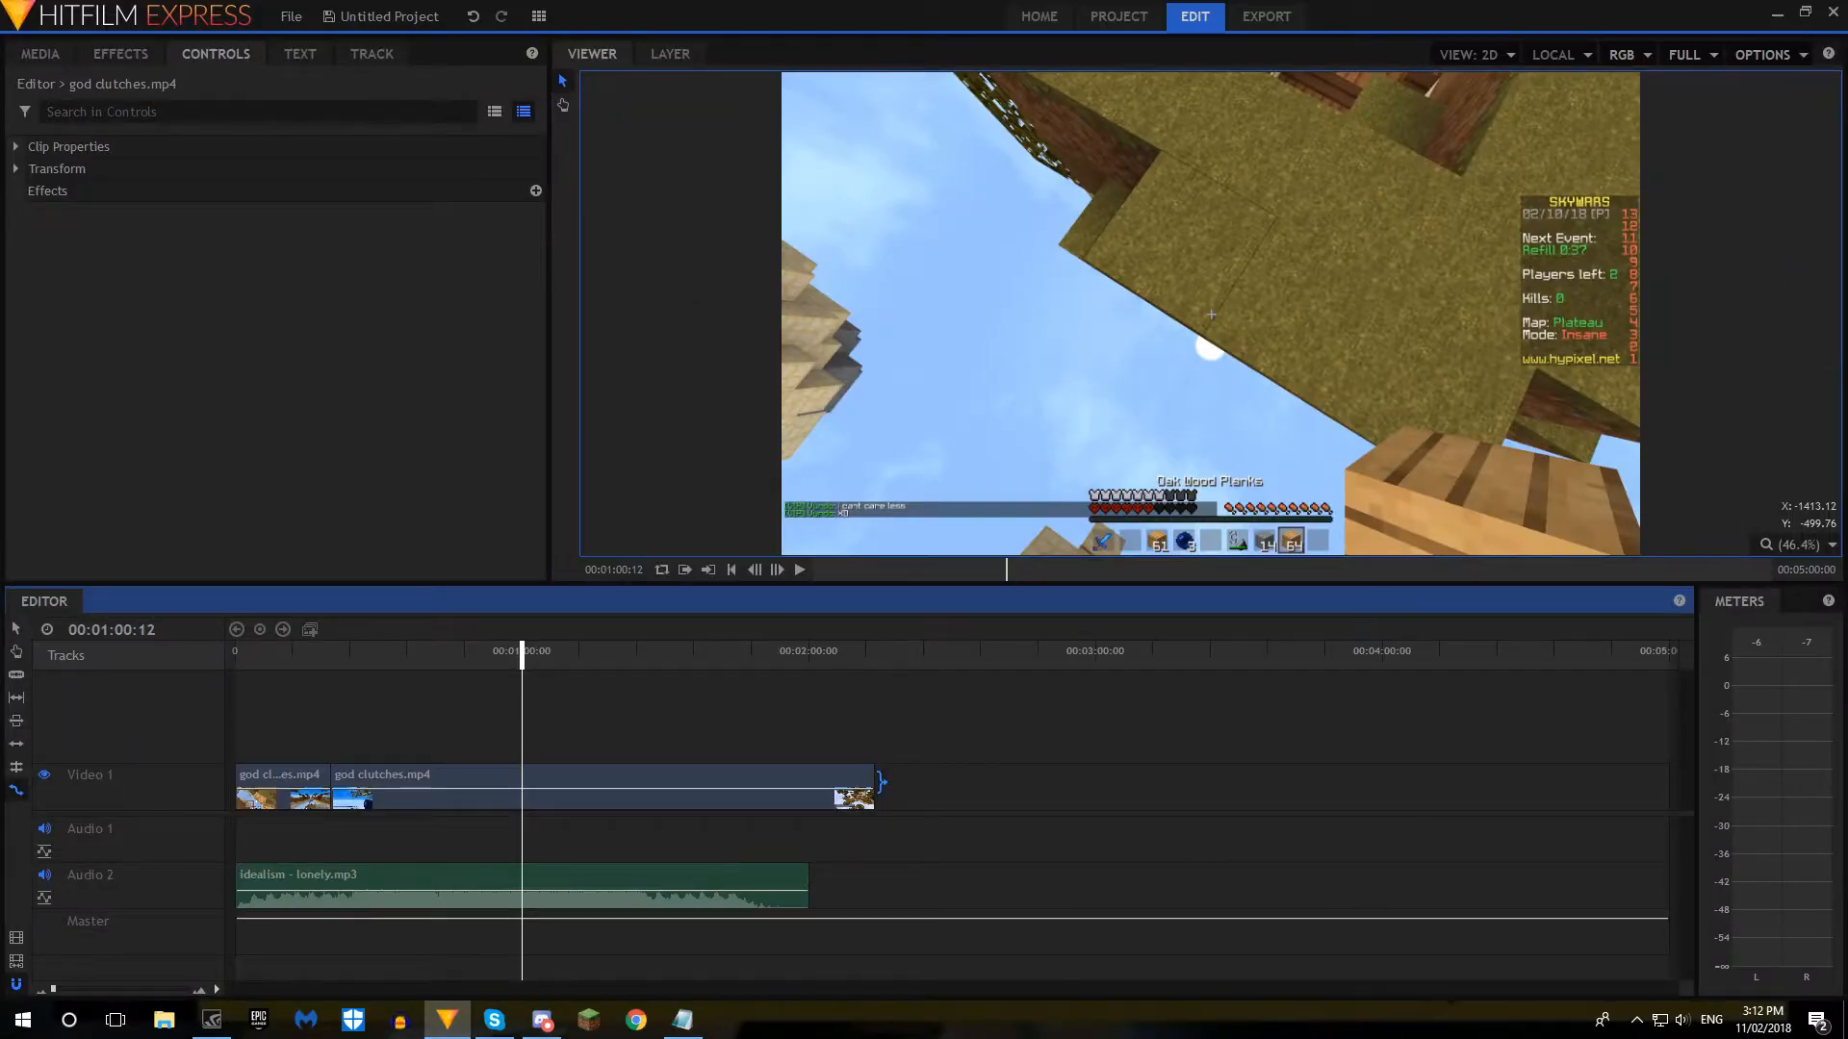
pyautogui.moveTo(873, 785); pyautogui.dragTo(408, 784)
pyautogui.click(337, 651)
pyautogui.press('space')
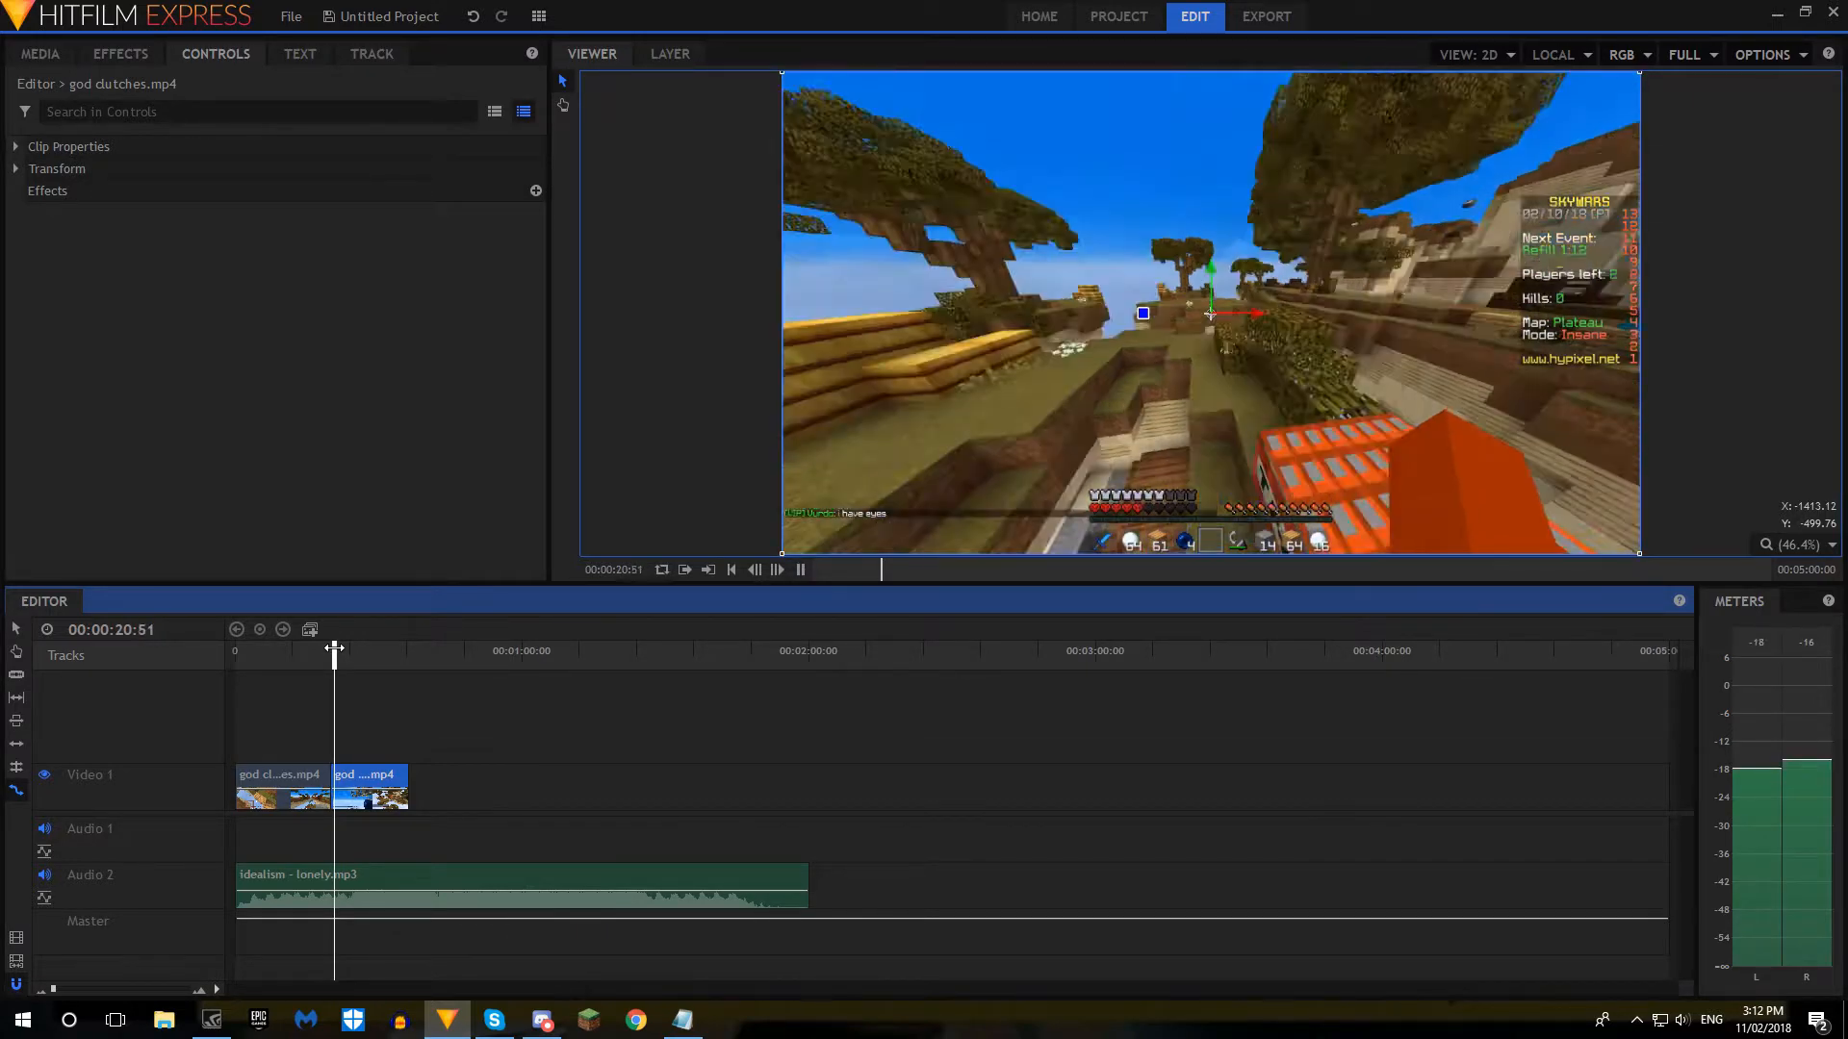
pyautogui.press('space')
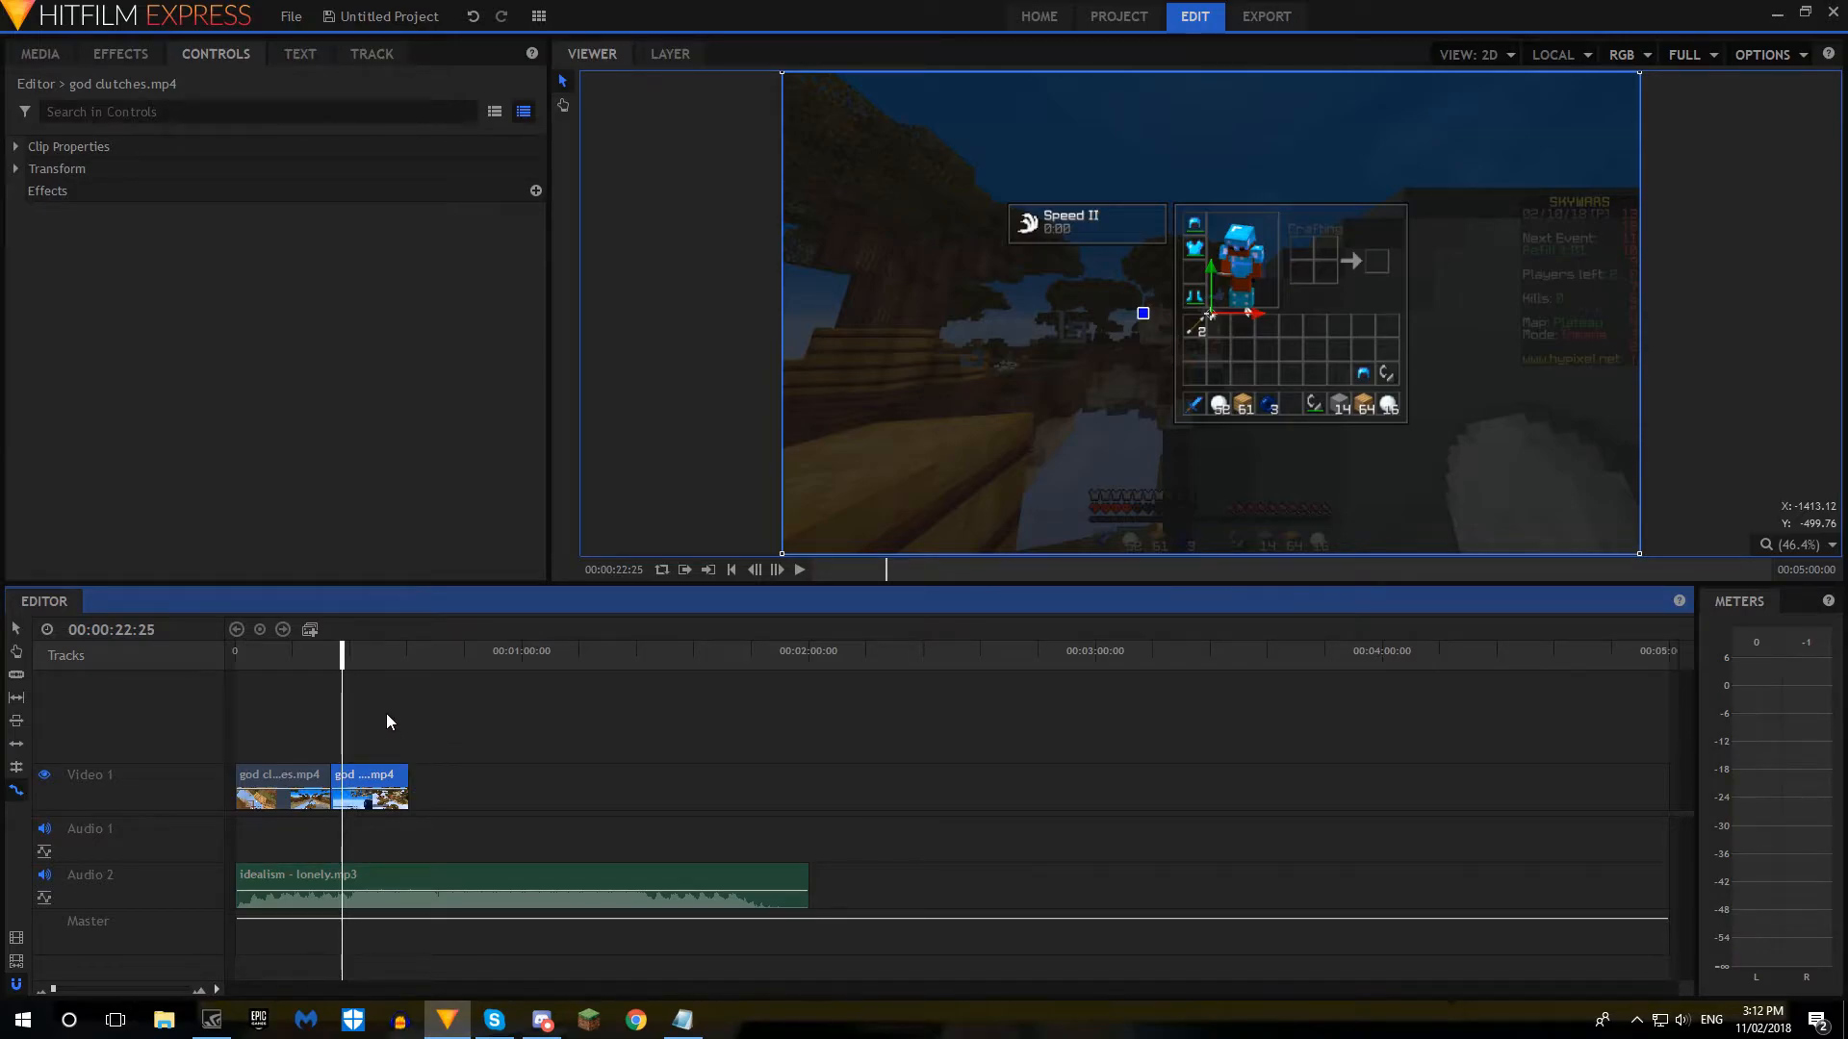
pyautogui.press('space')
pyautogui.press('space')
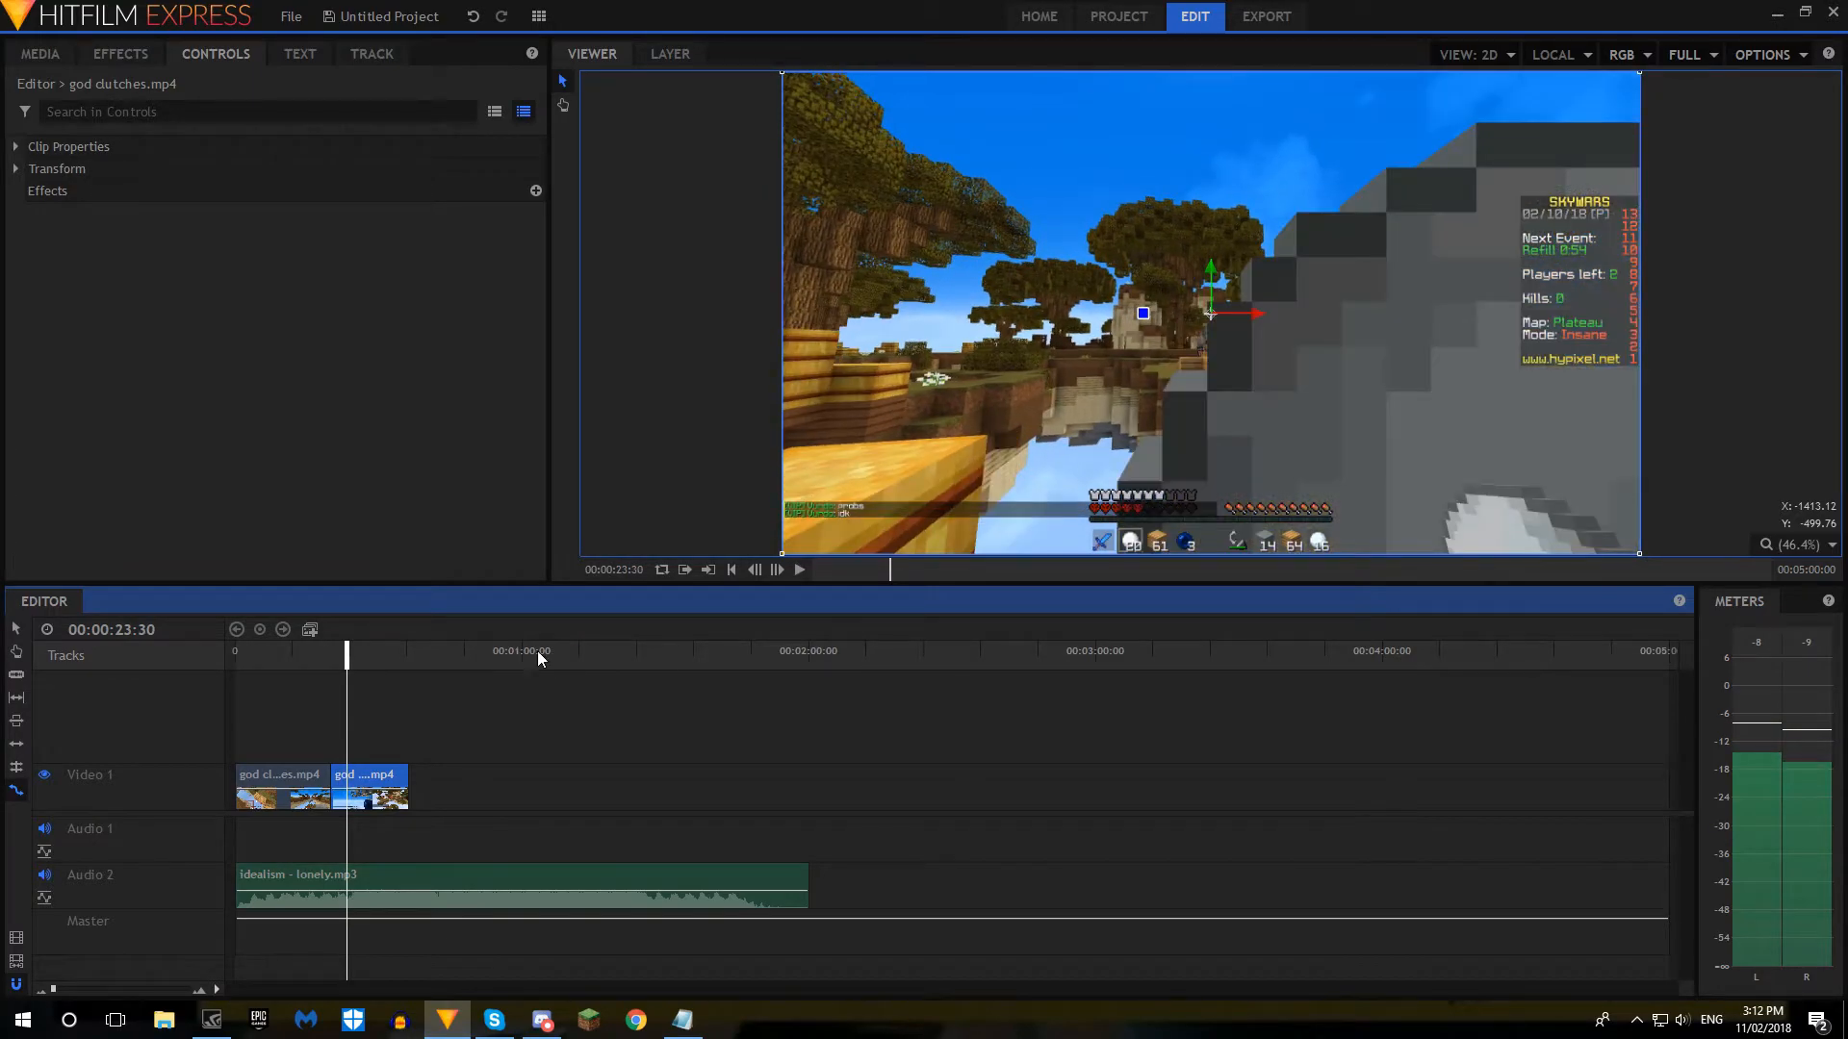
pyautogui.hotkey('ctrl', 'z')
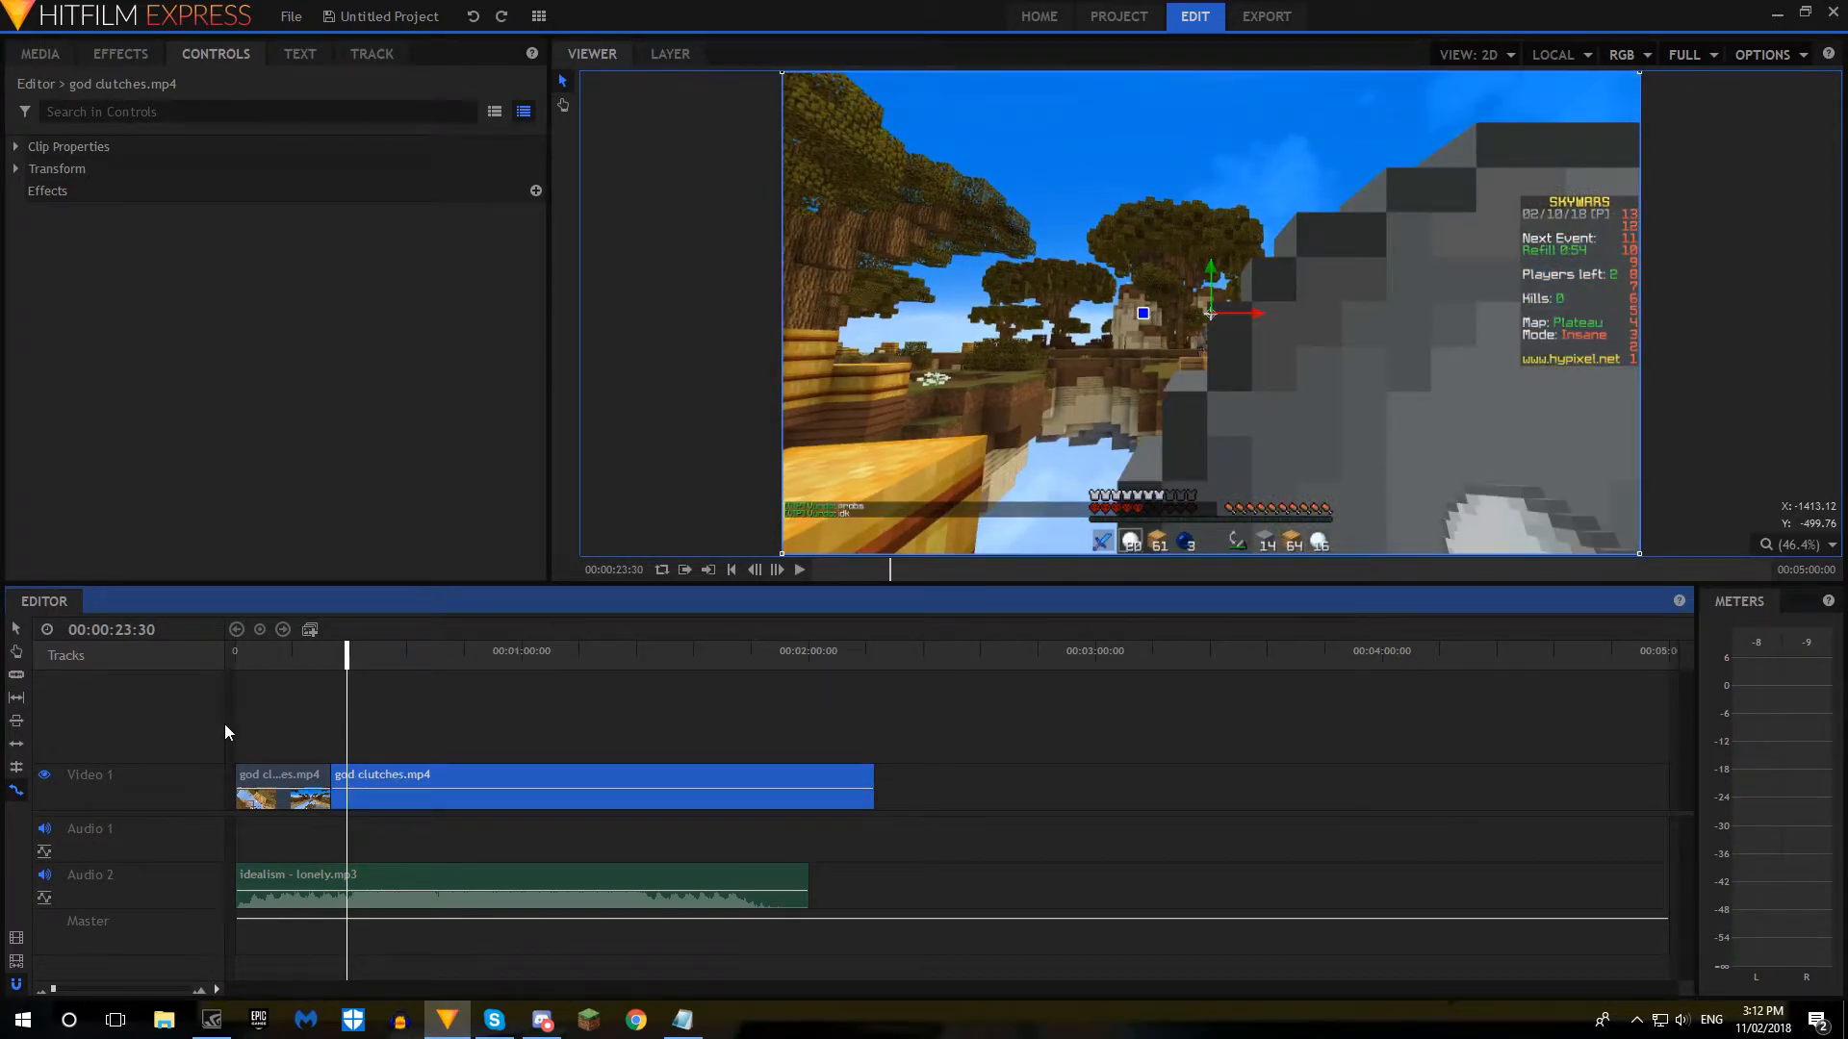
# Step: Try setting the second god clutches.mp4 clip's speed to 50%, play it back, and undo the speed change
pyautogui.press('space')
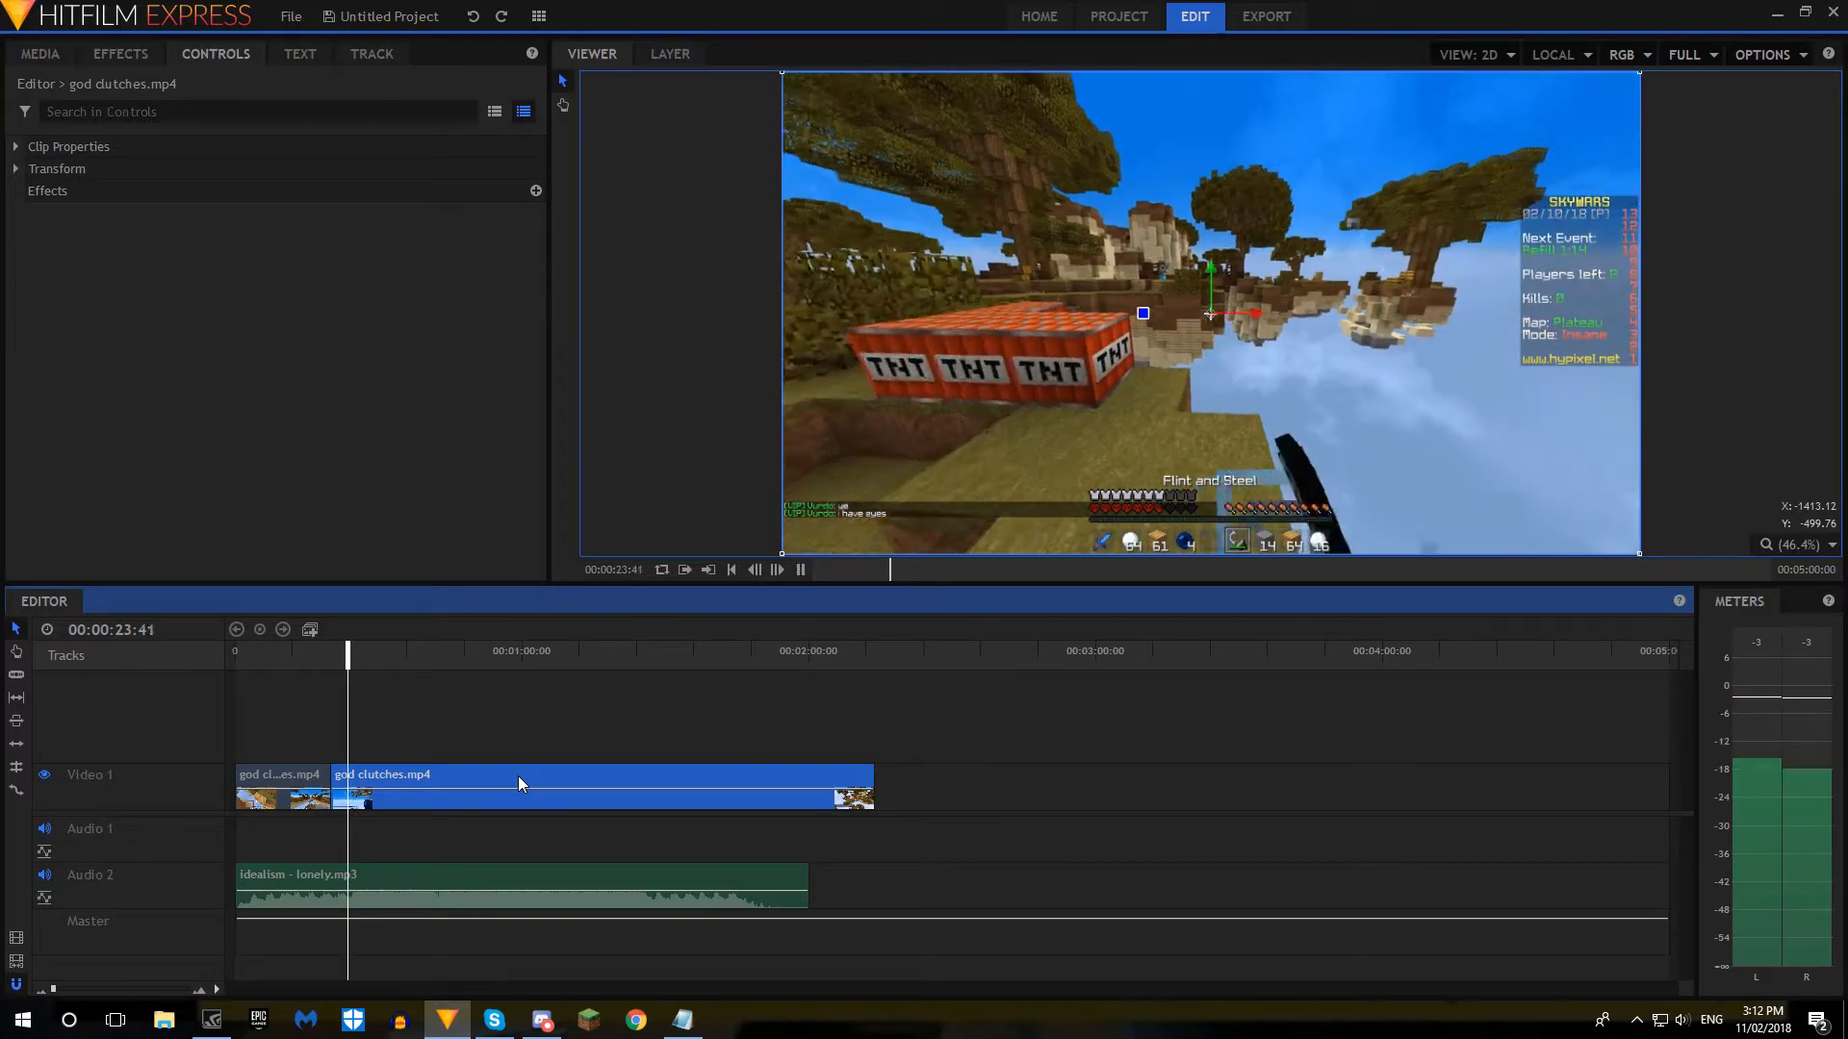
pyautogui.rightClick(518, 775)
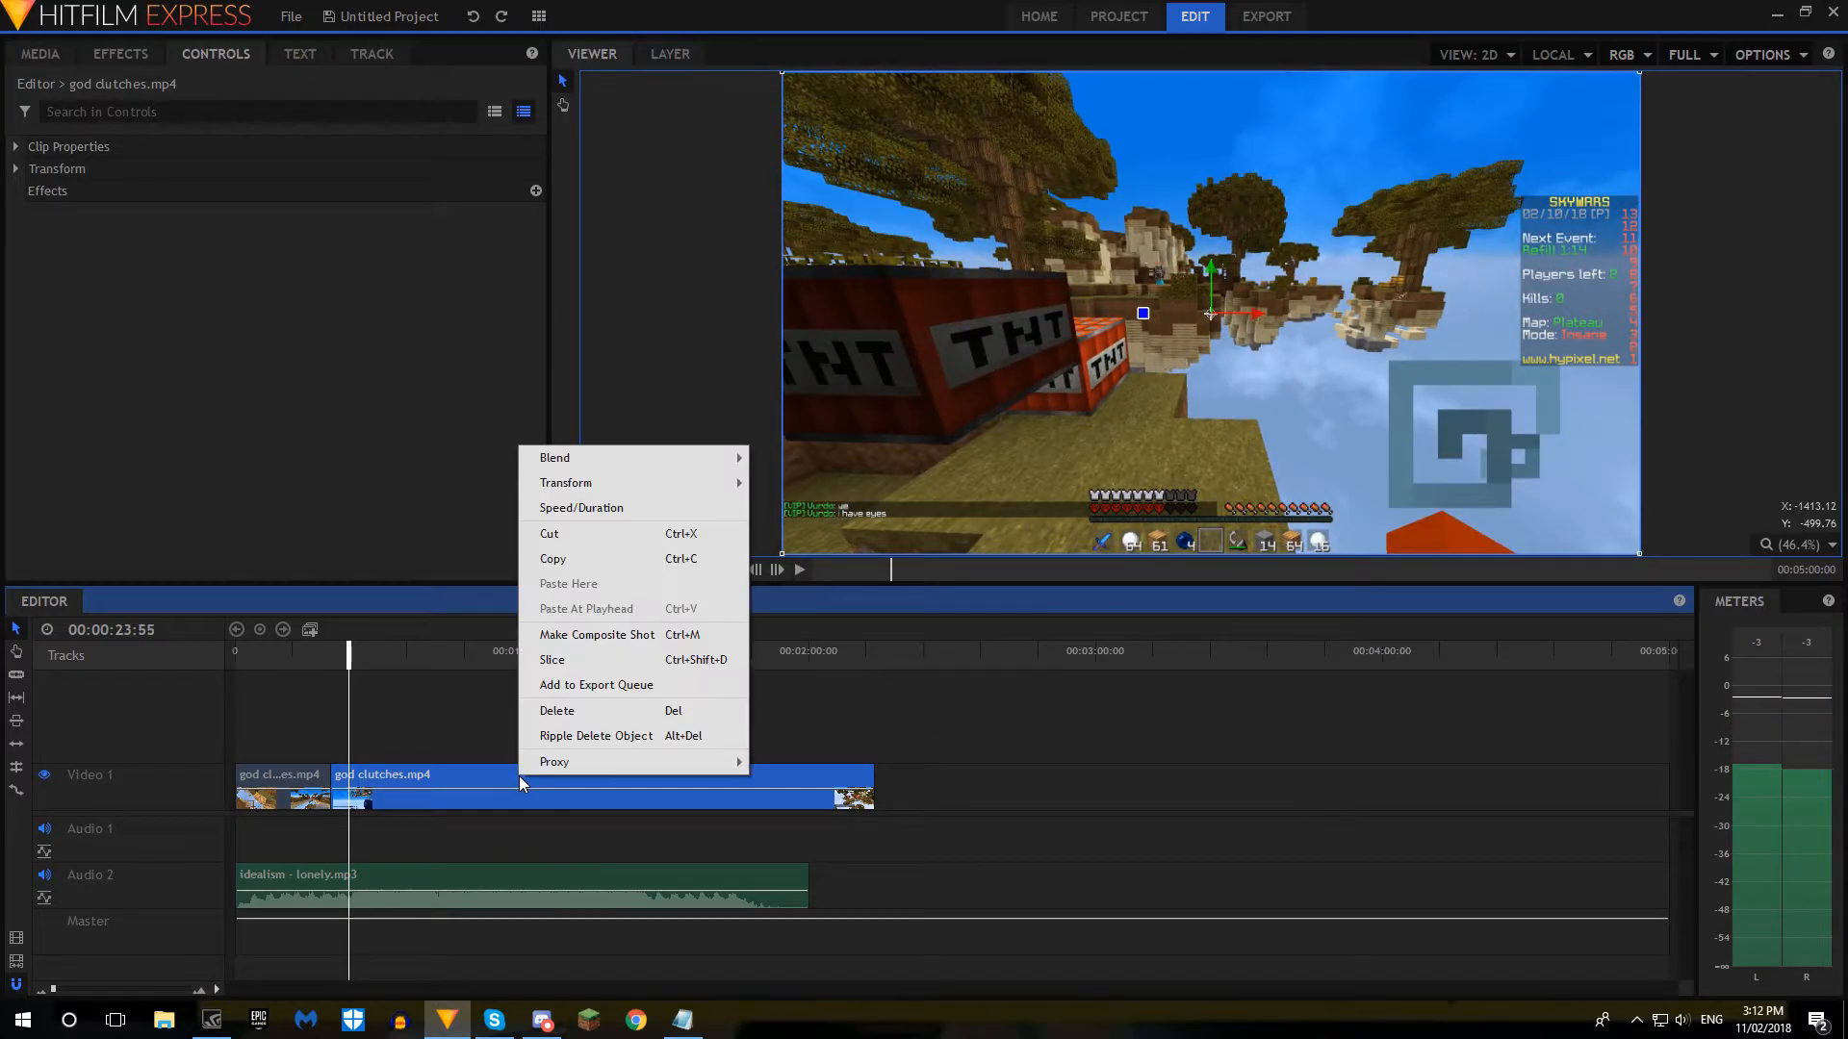
pyautogui.click(608, 507)
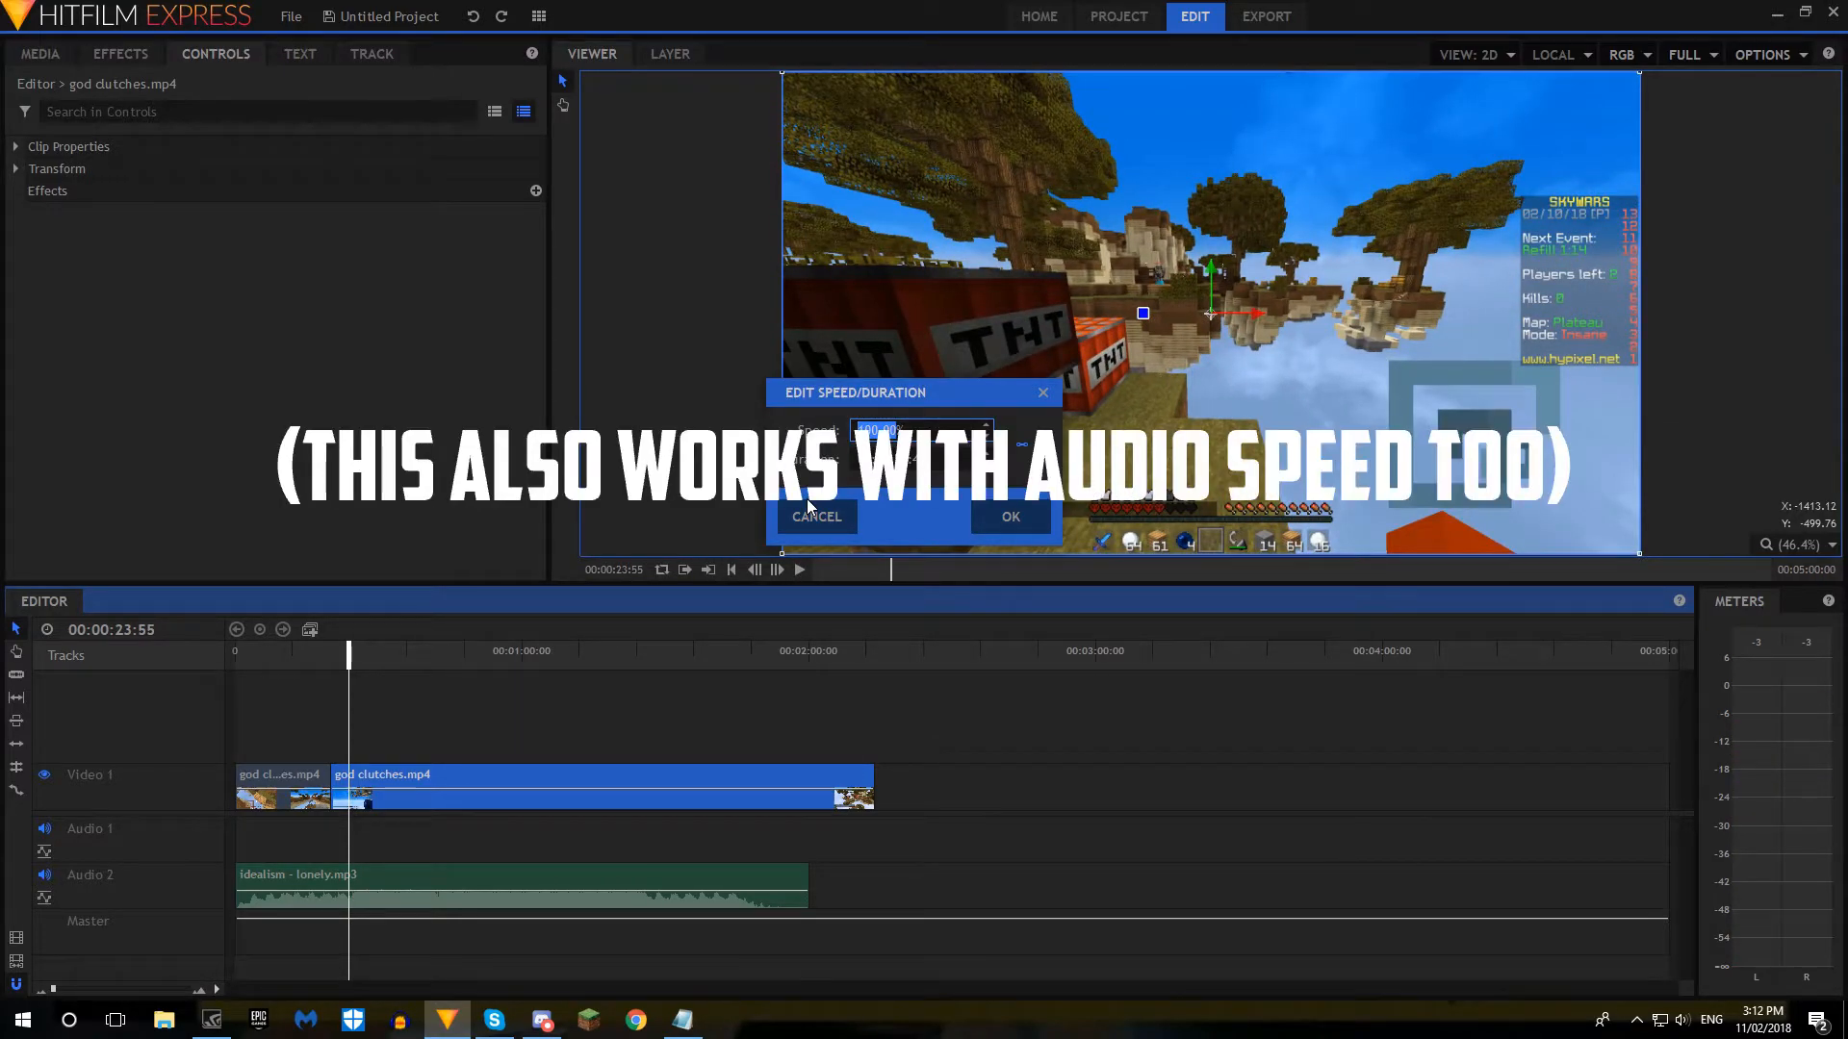
pyautogui.write('50')
pyautogui.press('Return')
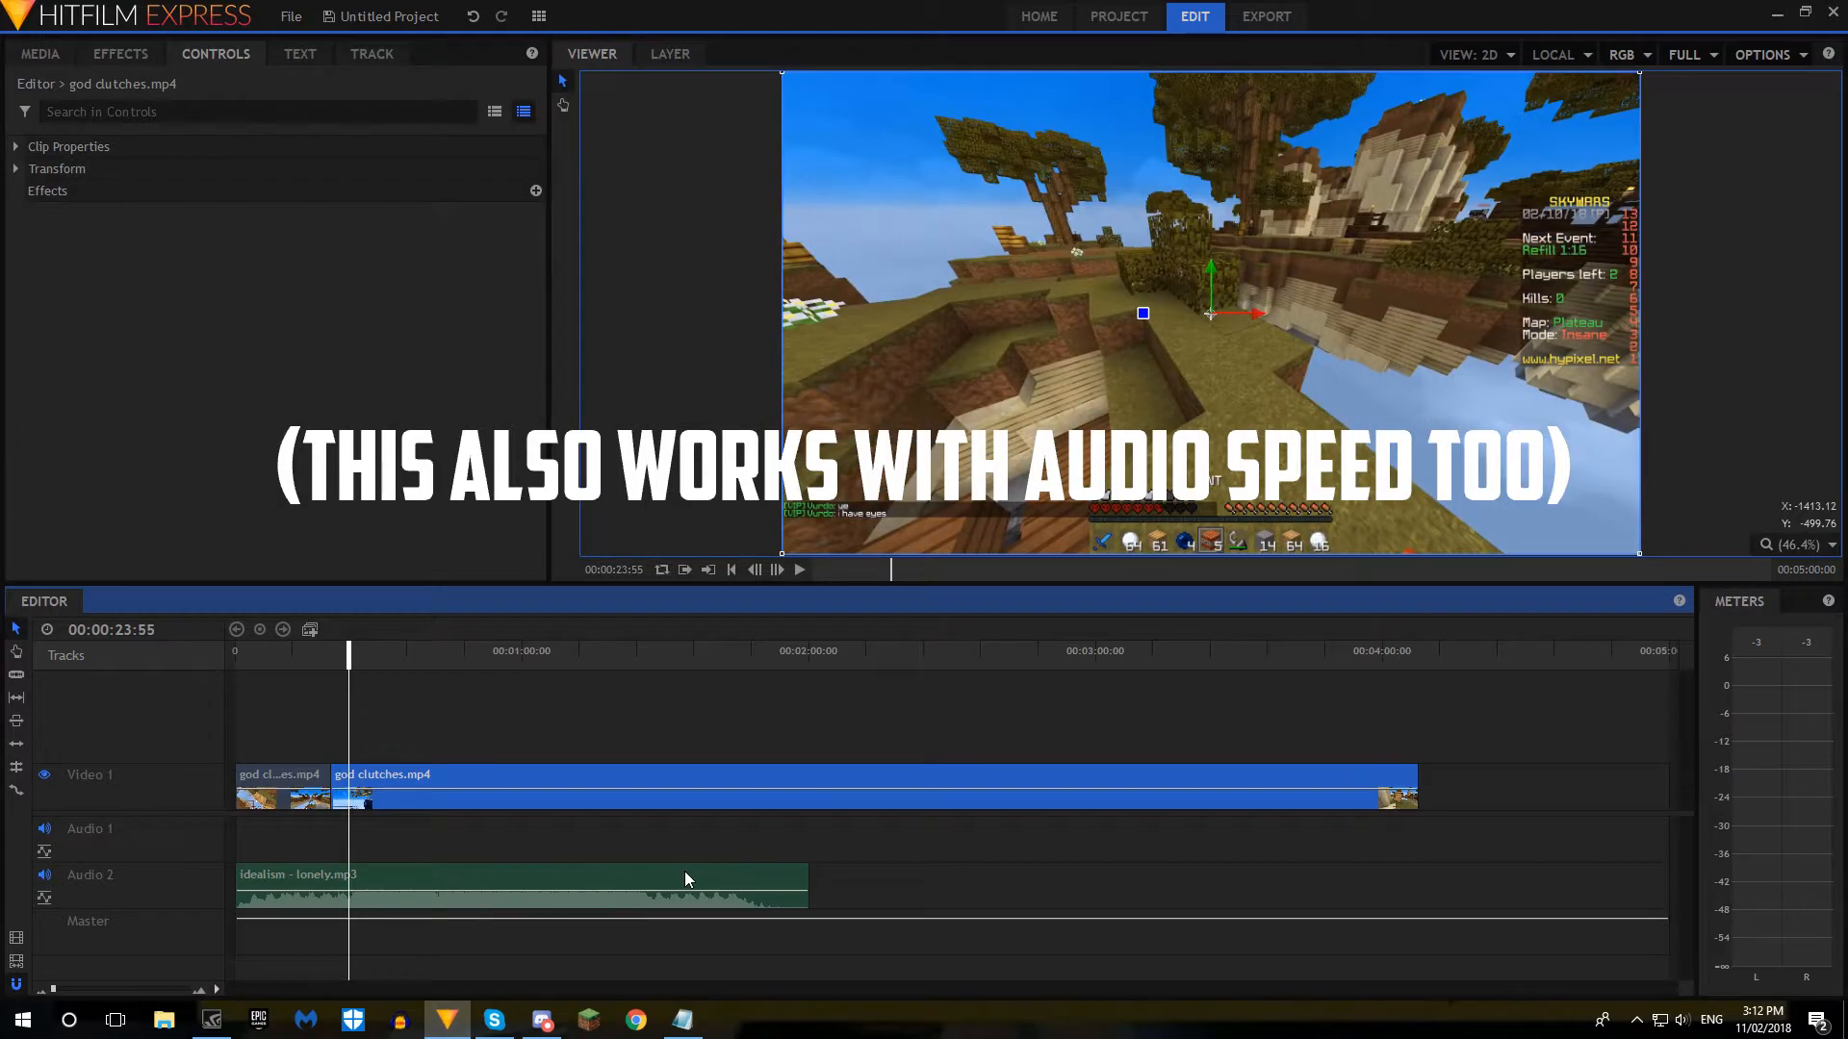
pyautogui.press('space')
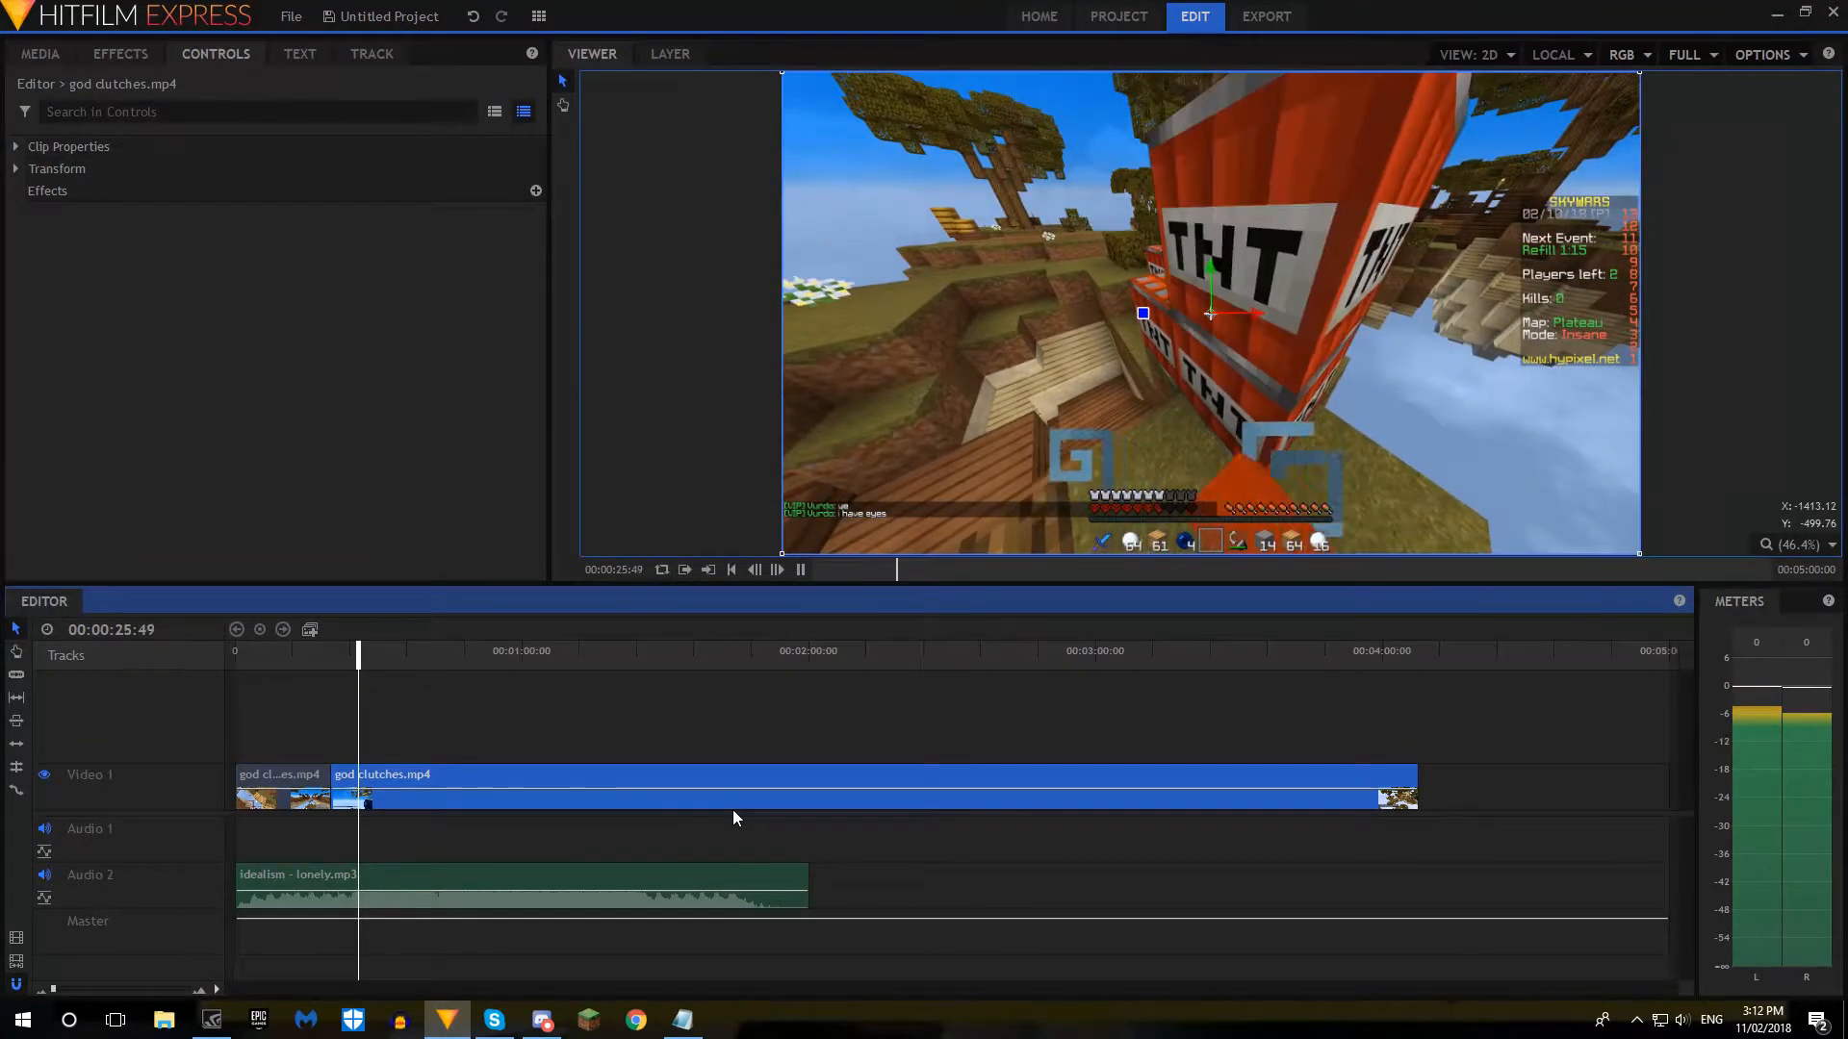
pyautogui.press('space')
pyautogui.hotkey('ctrl', 'z')
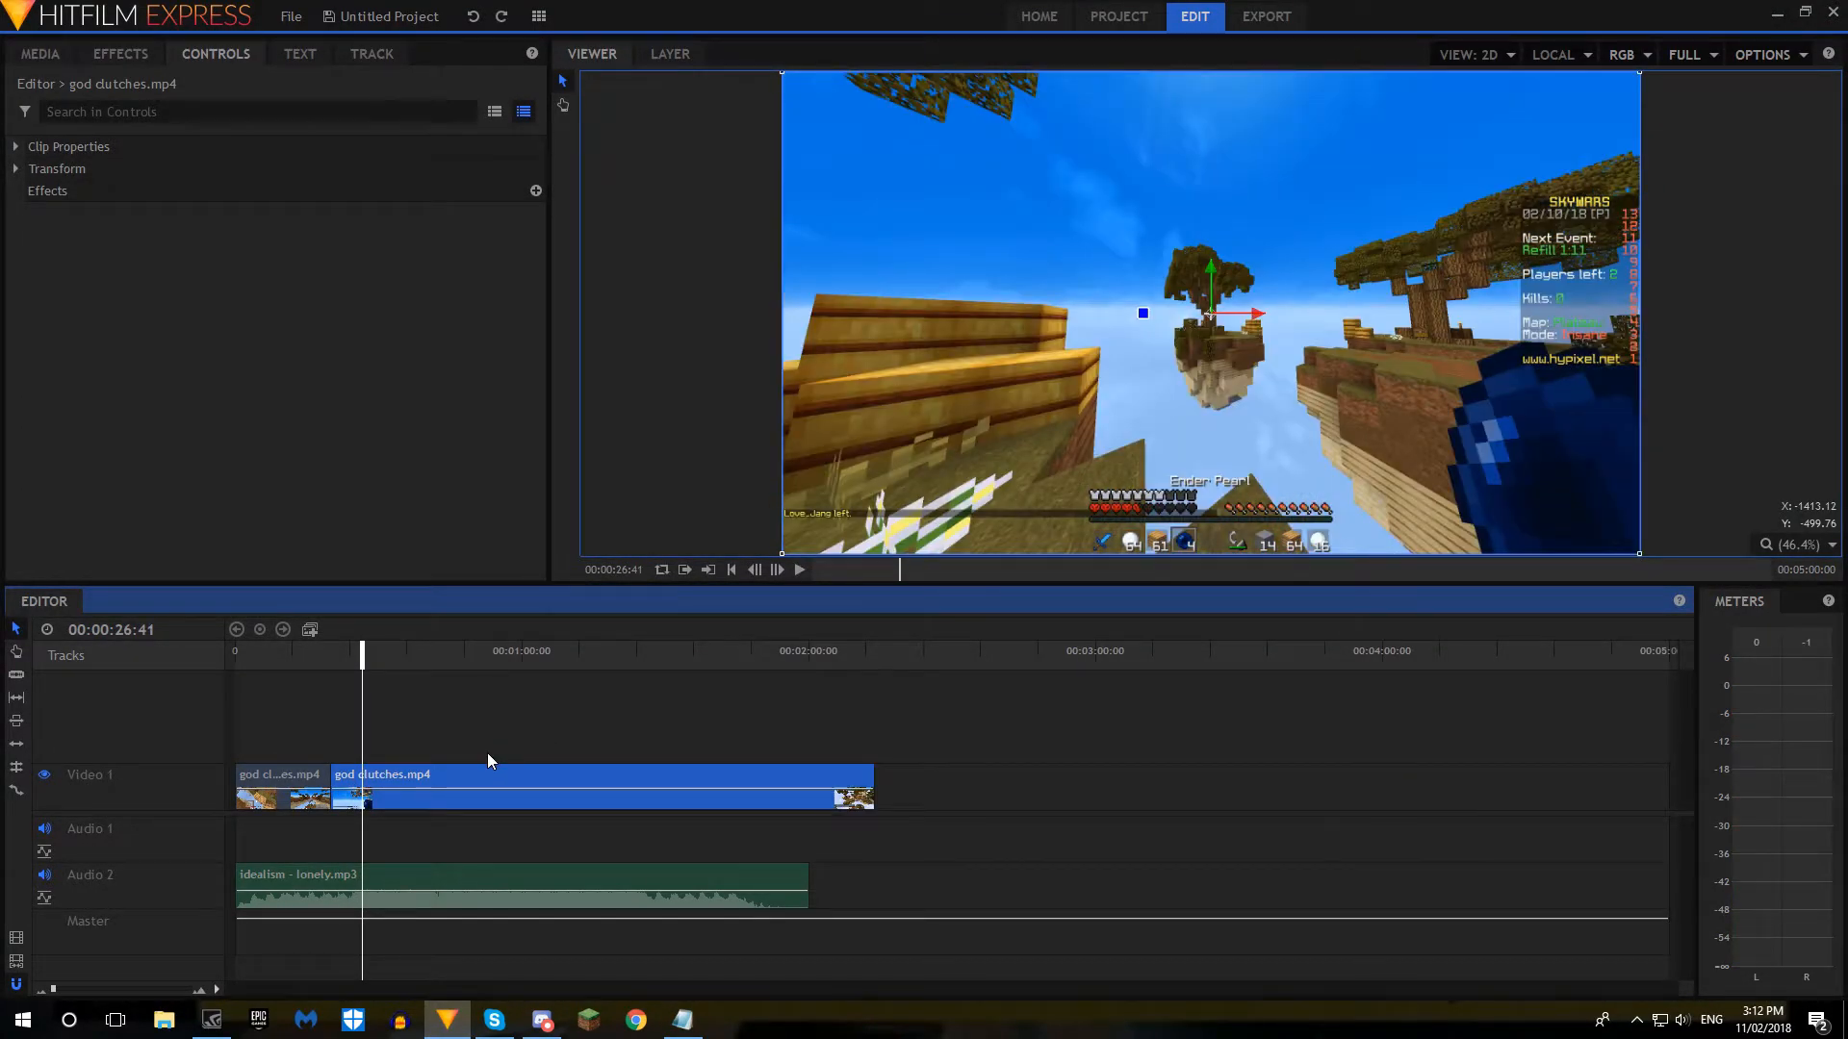
# Step: Make a composite shot from the second god clutches.mp4 clip
pyautogui.rightClick(464, 772)
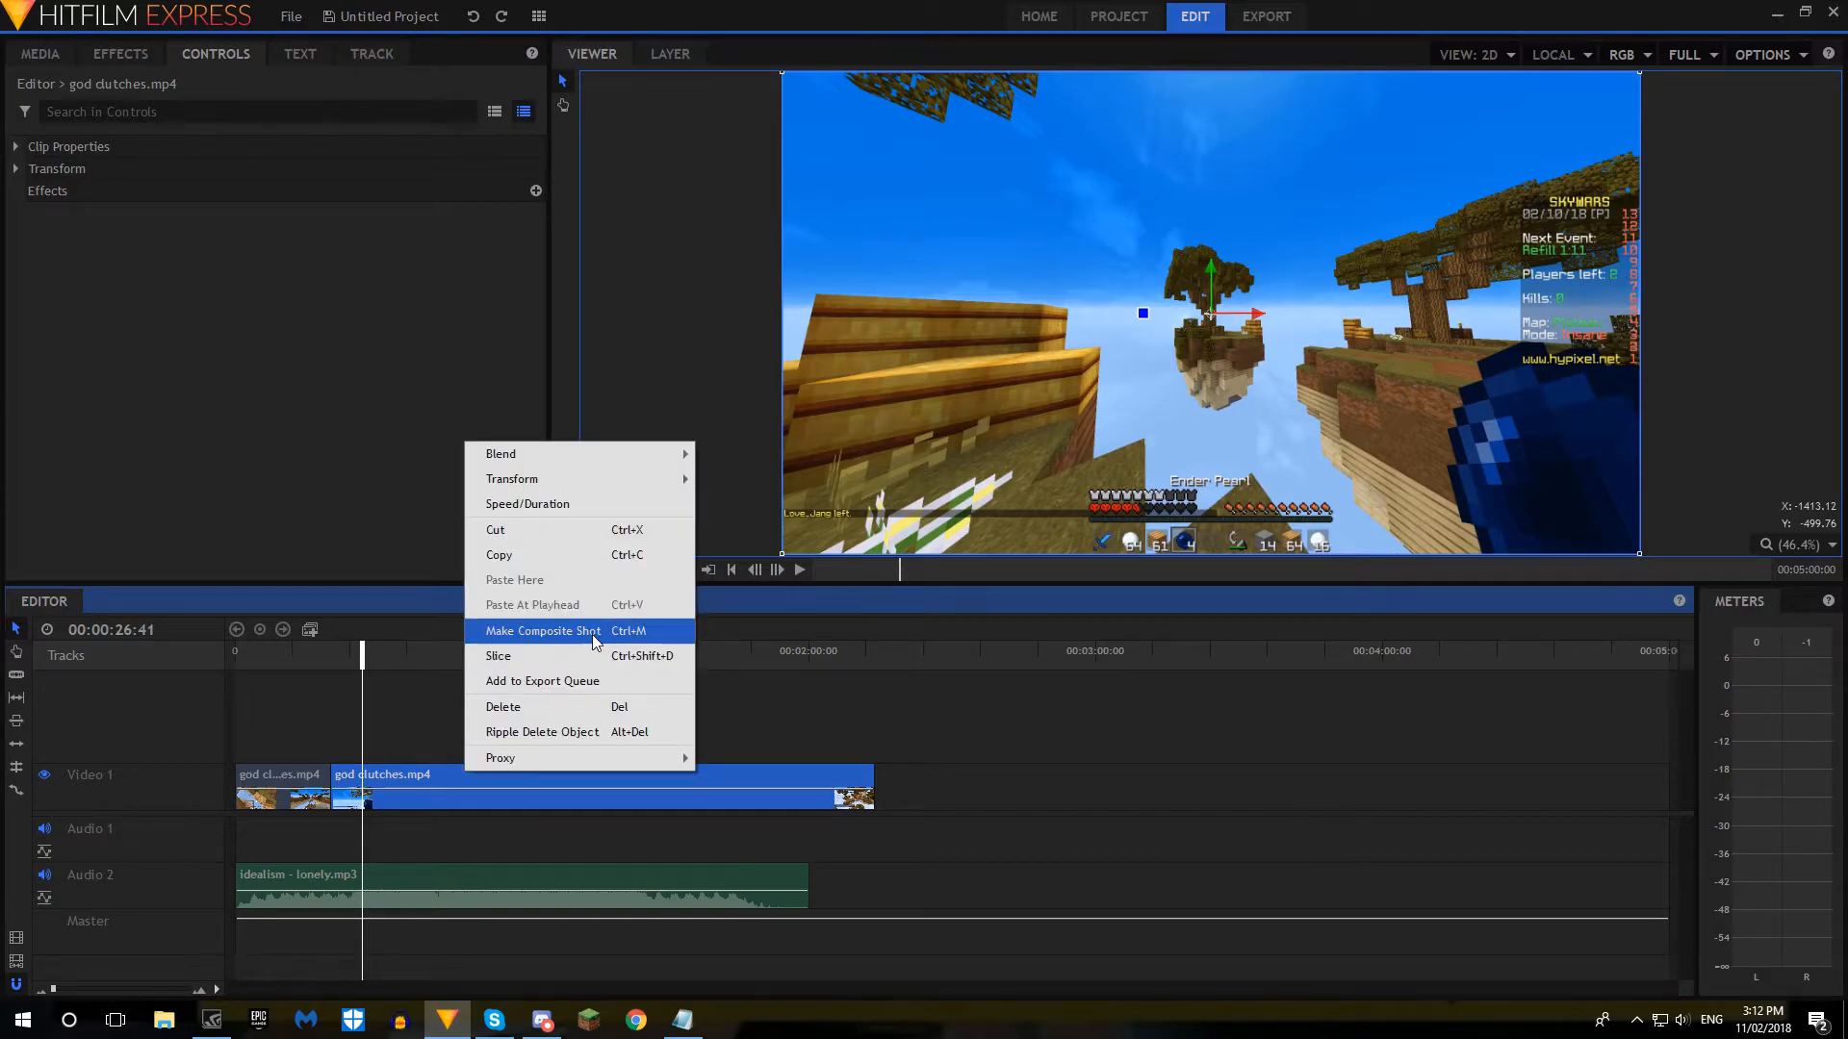
pyautogui.click(592, 633)
pyautogui.press('Return')
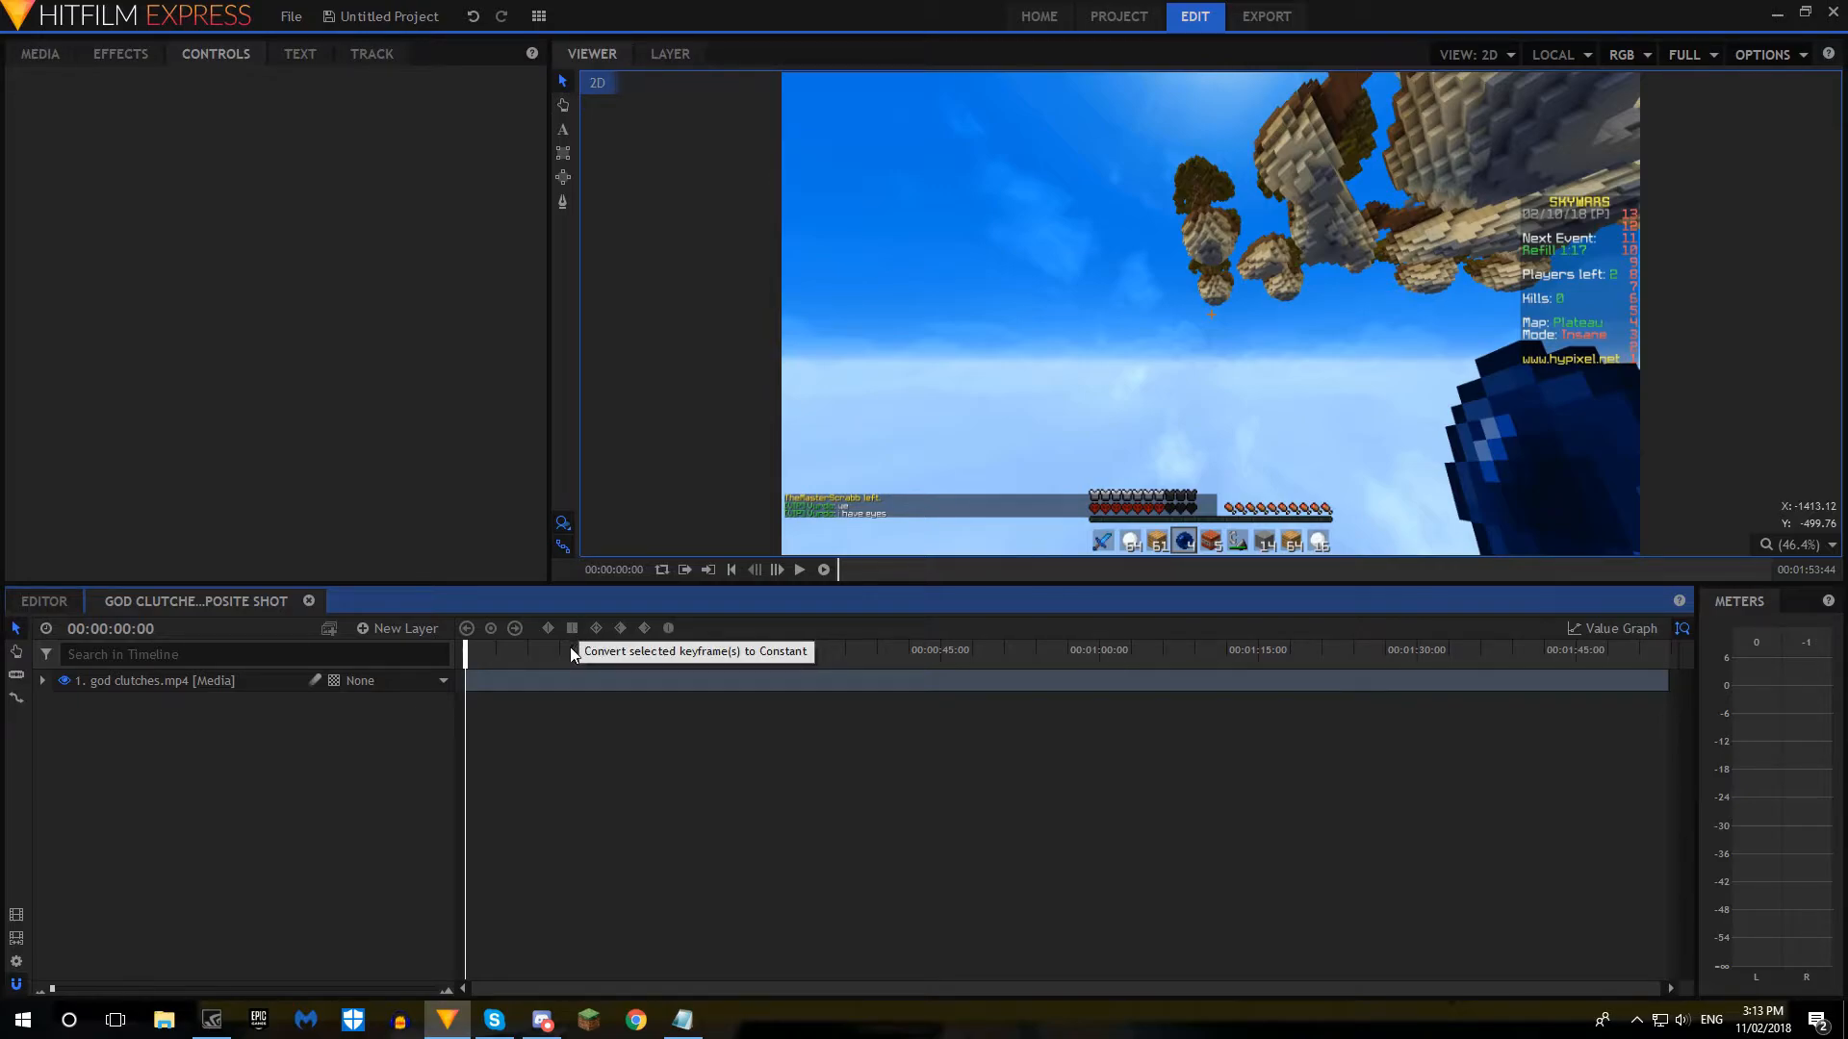
# Step: Examine the transform properties of the god clutches.mp4 layer in the composite shot and collapse the layer
pyautogui.click(43, 681)
pyautogui.click(62, 770)
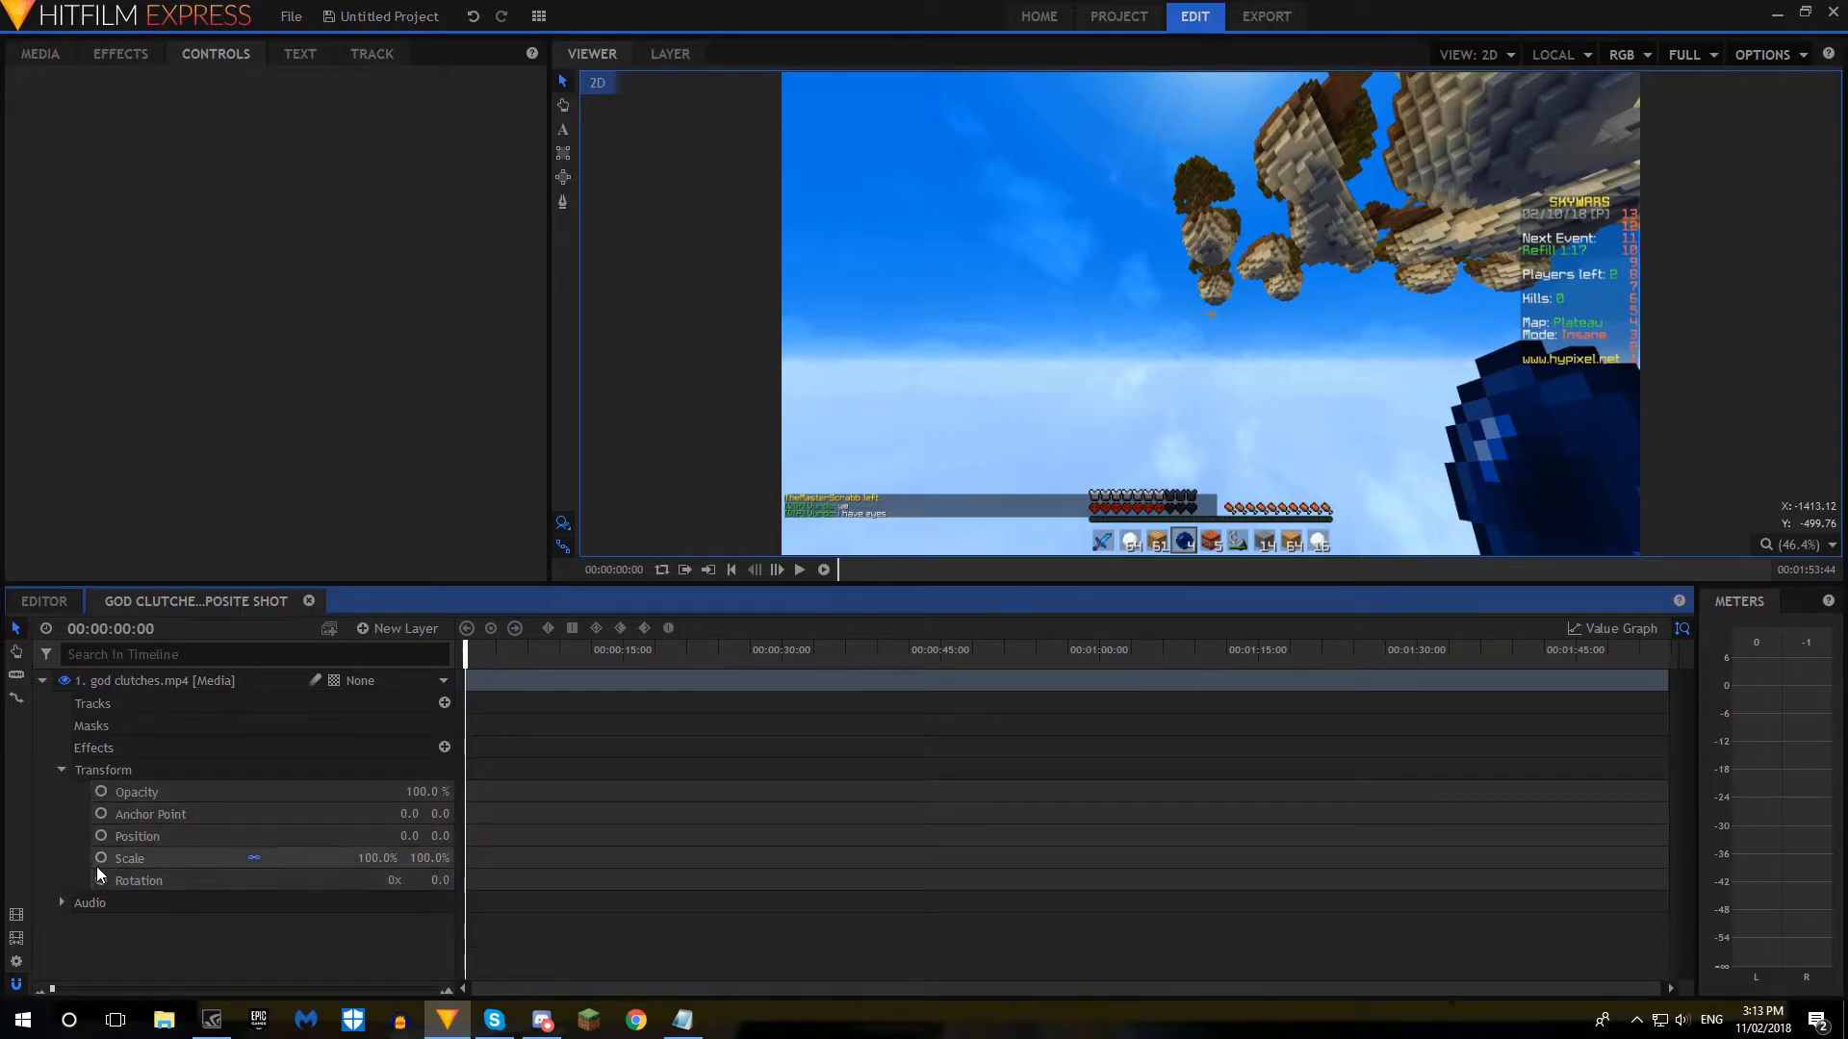
pyautogui.click(64, 770)
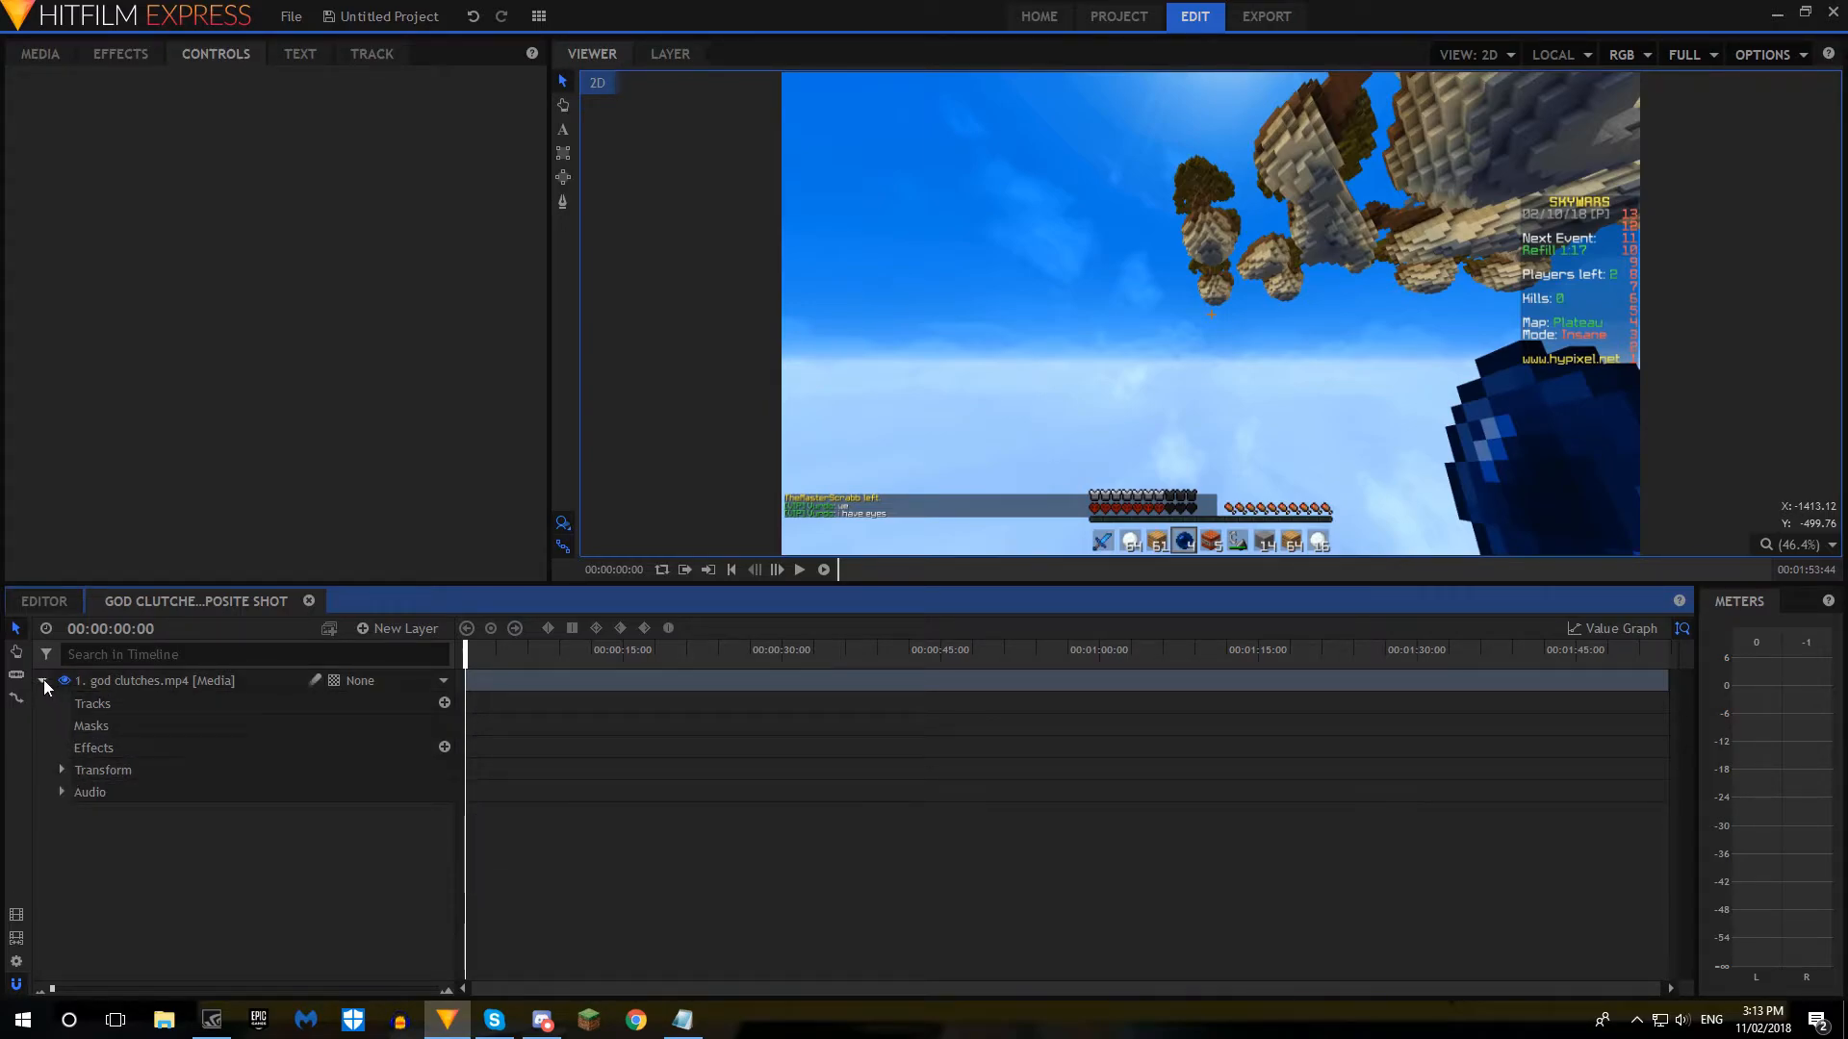
pyautogui.click(42, 681)
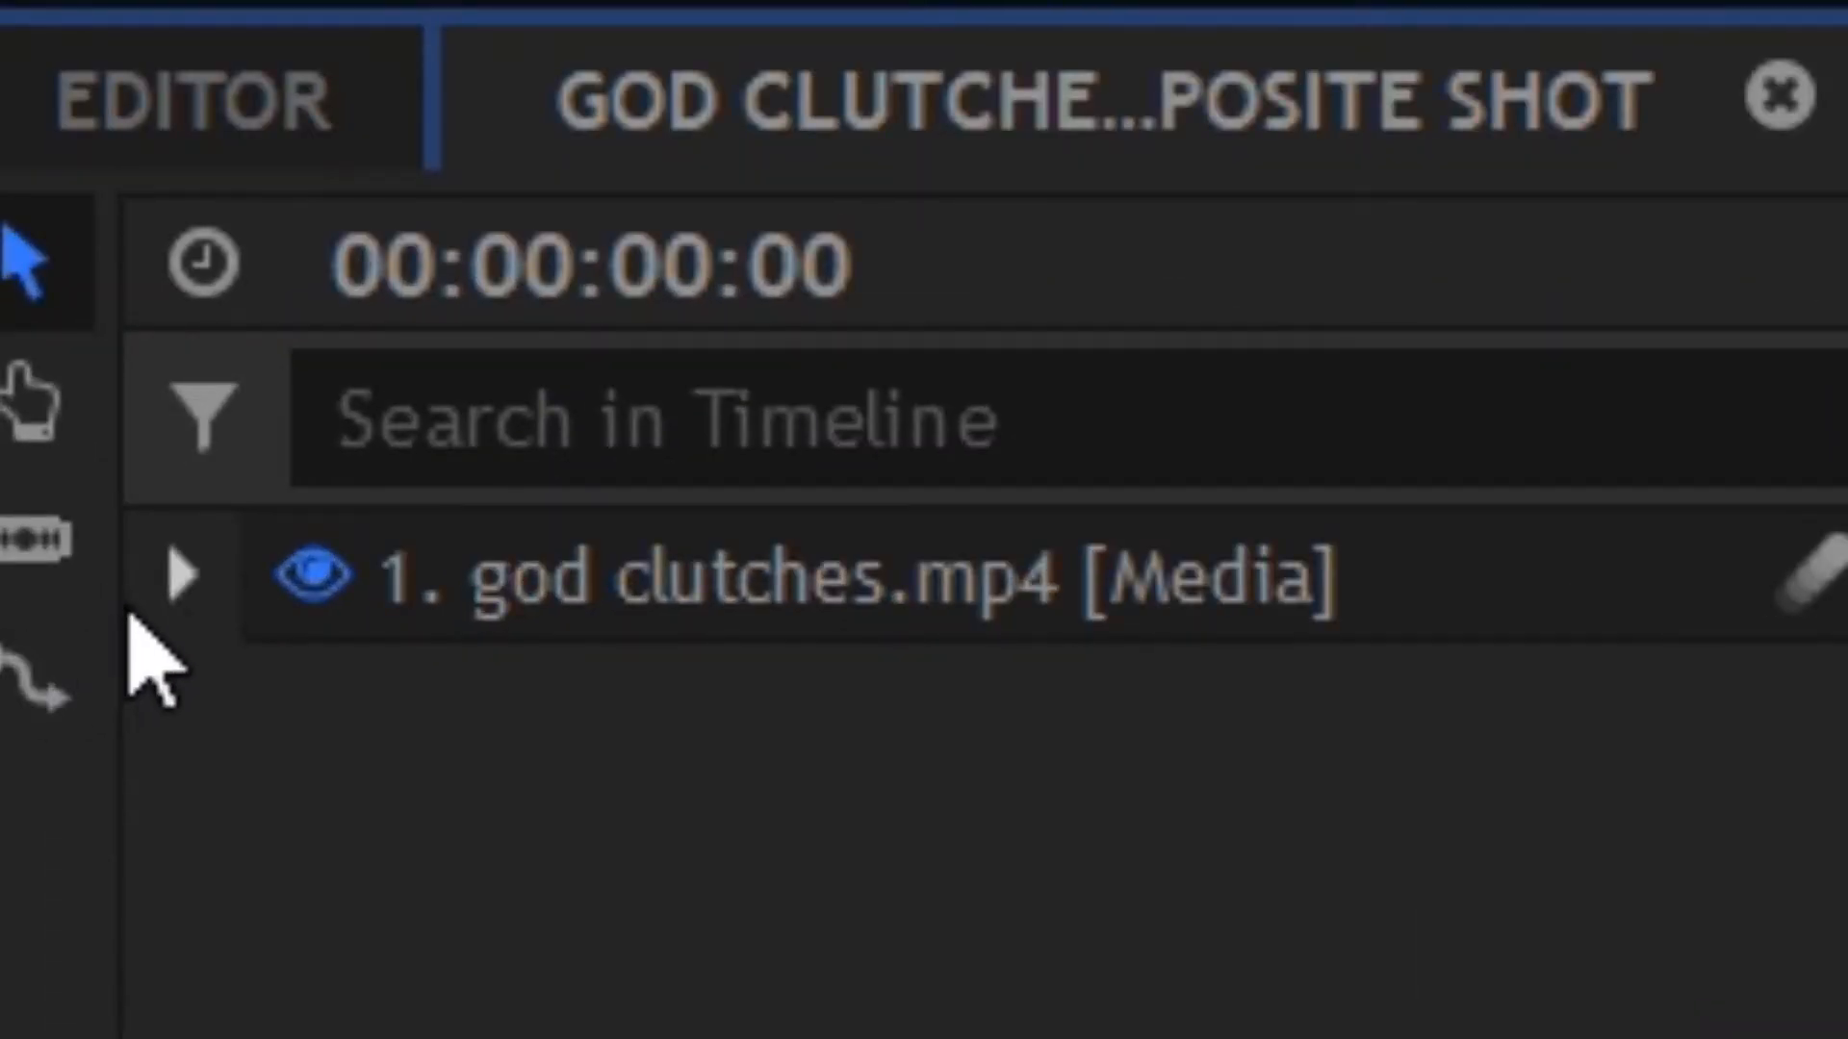
# Step: Enable keyframing for the god clutches.mp4 layer's opacity at 00:00:00:00 and set it to 0%
pyautogui.click(42, 680)
pyautogui.click(264, 760)
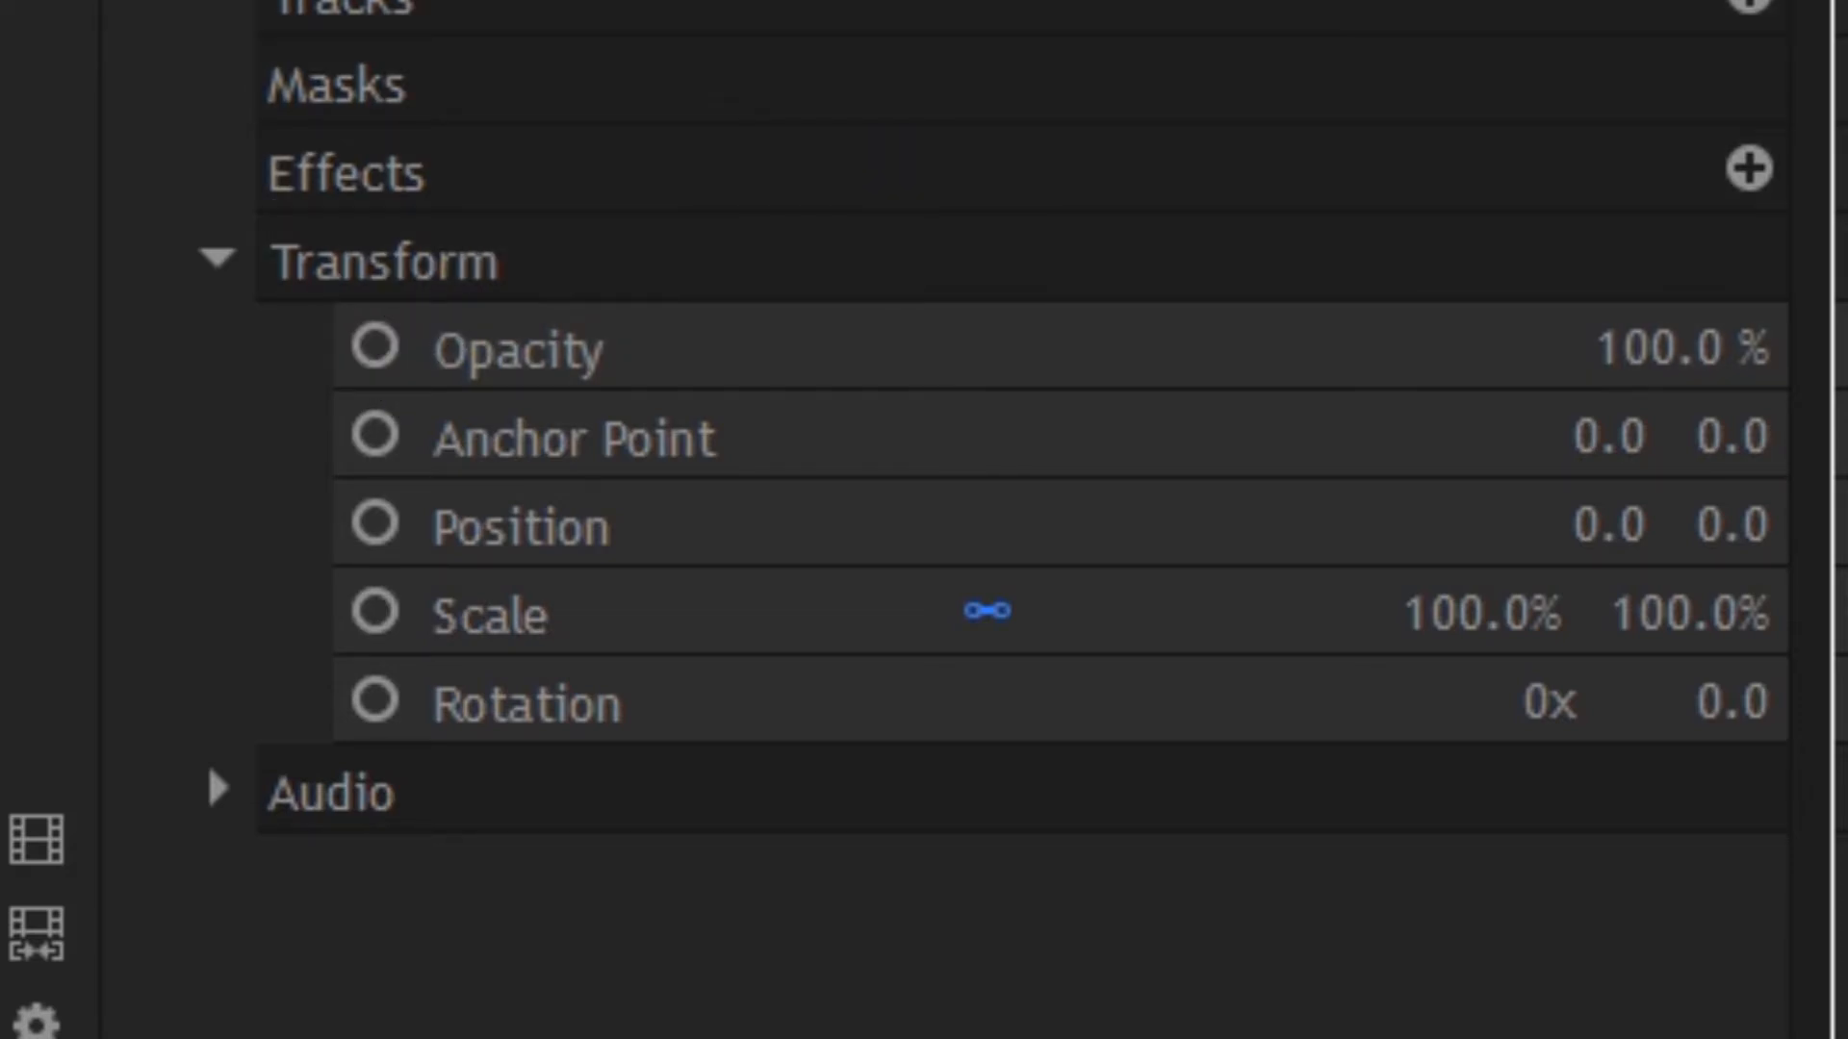
pyautogui.click(375, 344)
pyautogui.click(1684, 332)
pyautogui.write('0')
pyautogui.press('Return')
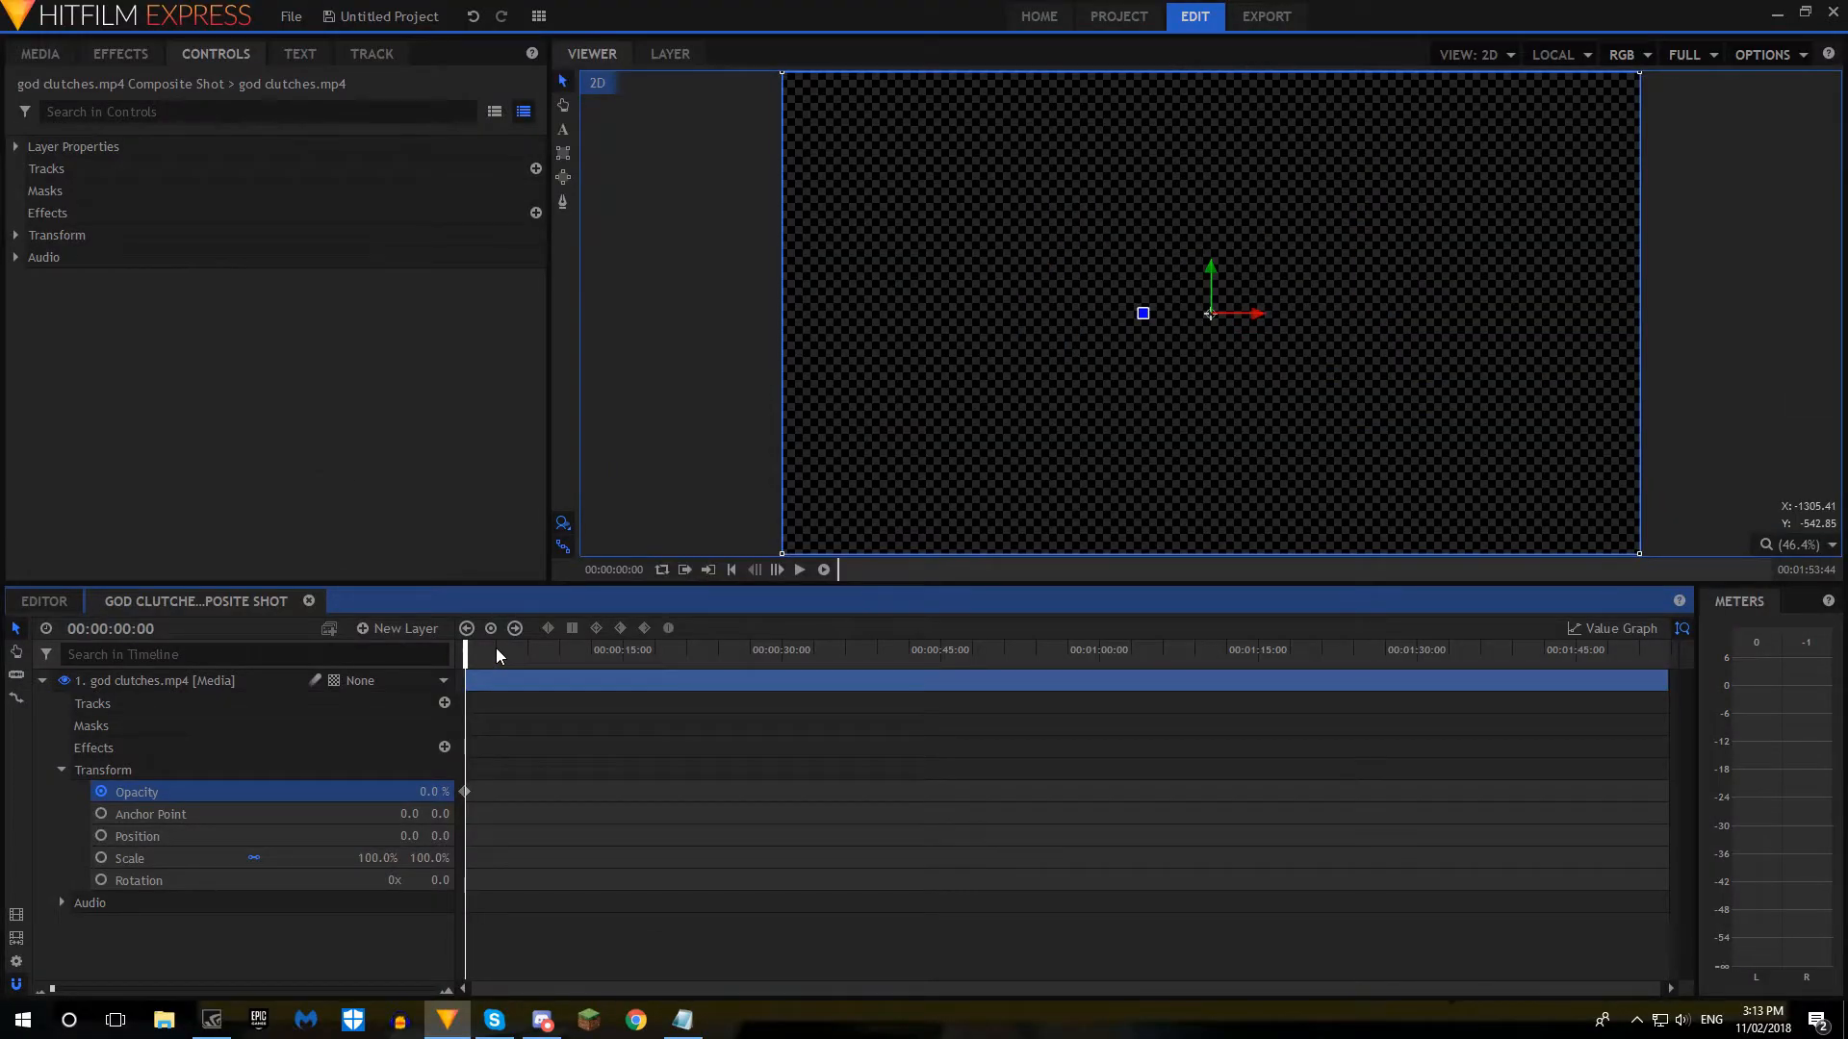
# Step: Add a 100% opacity keyframe to the layer at 00:00:02:55 and play the fade-in from the start
pyautogui.click(494, 648)
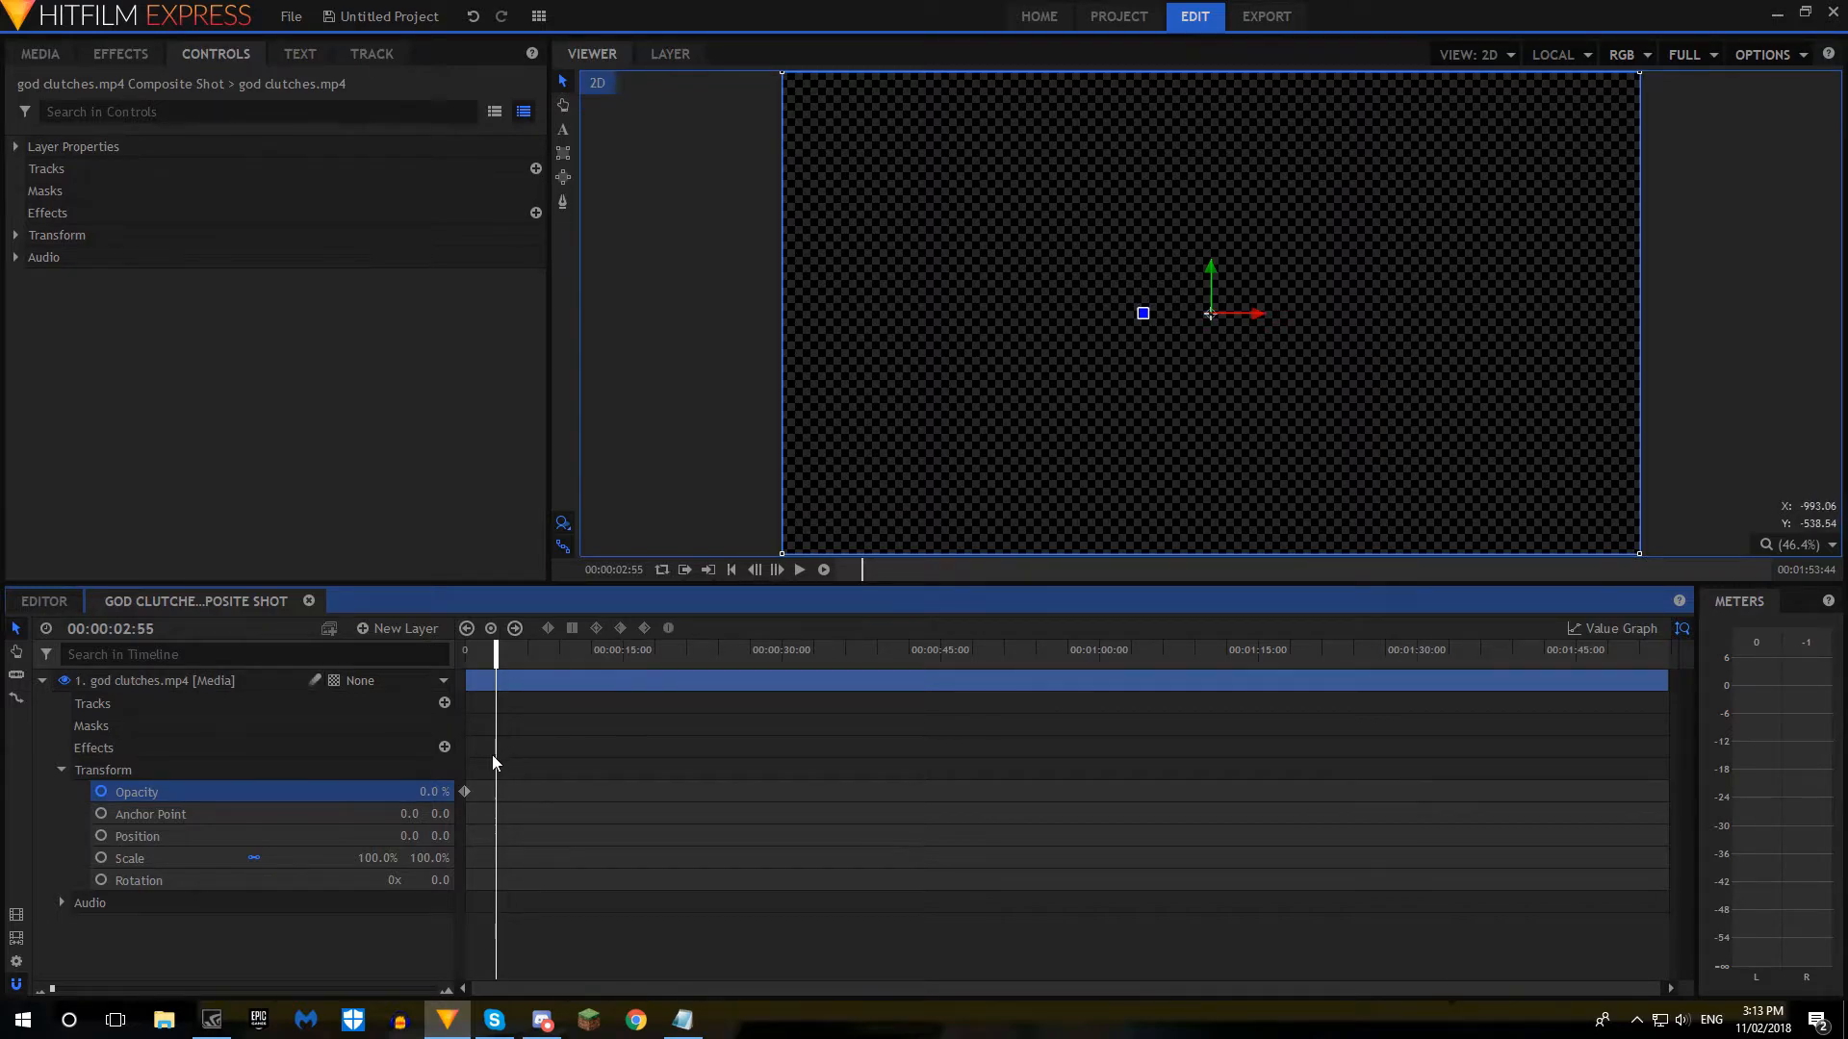
pyautogui.doubleClick(429, 785)
pyautogui.write('100')
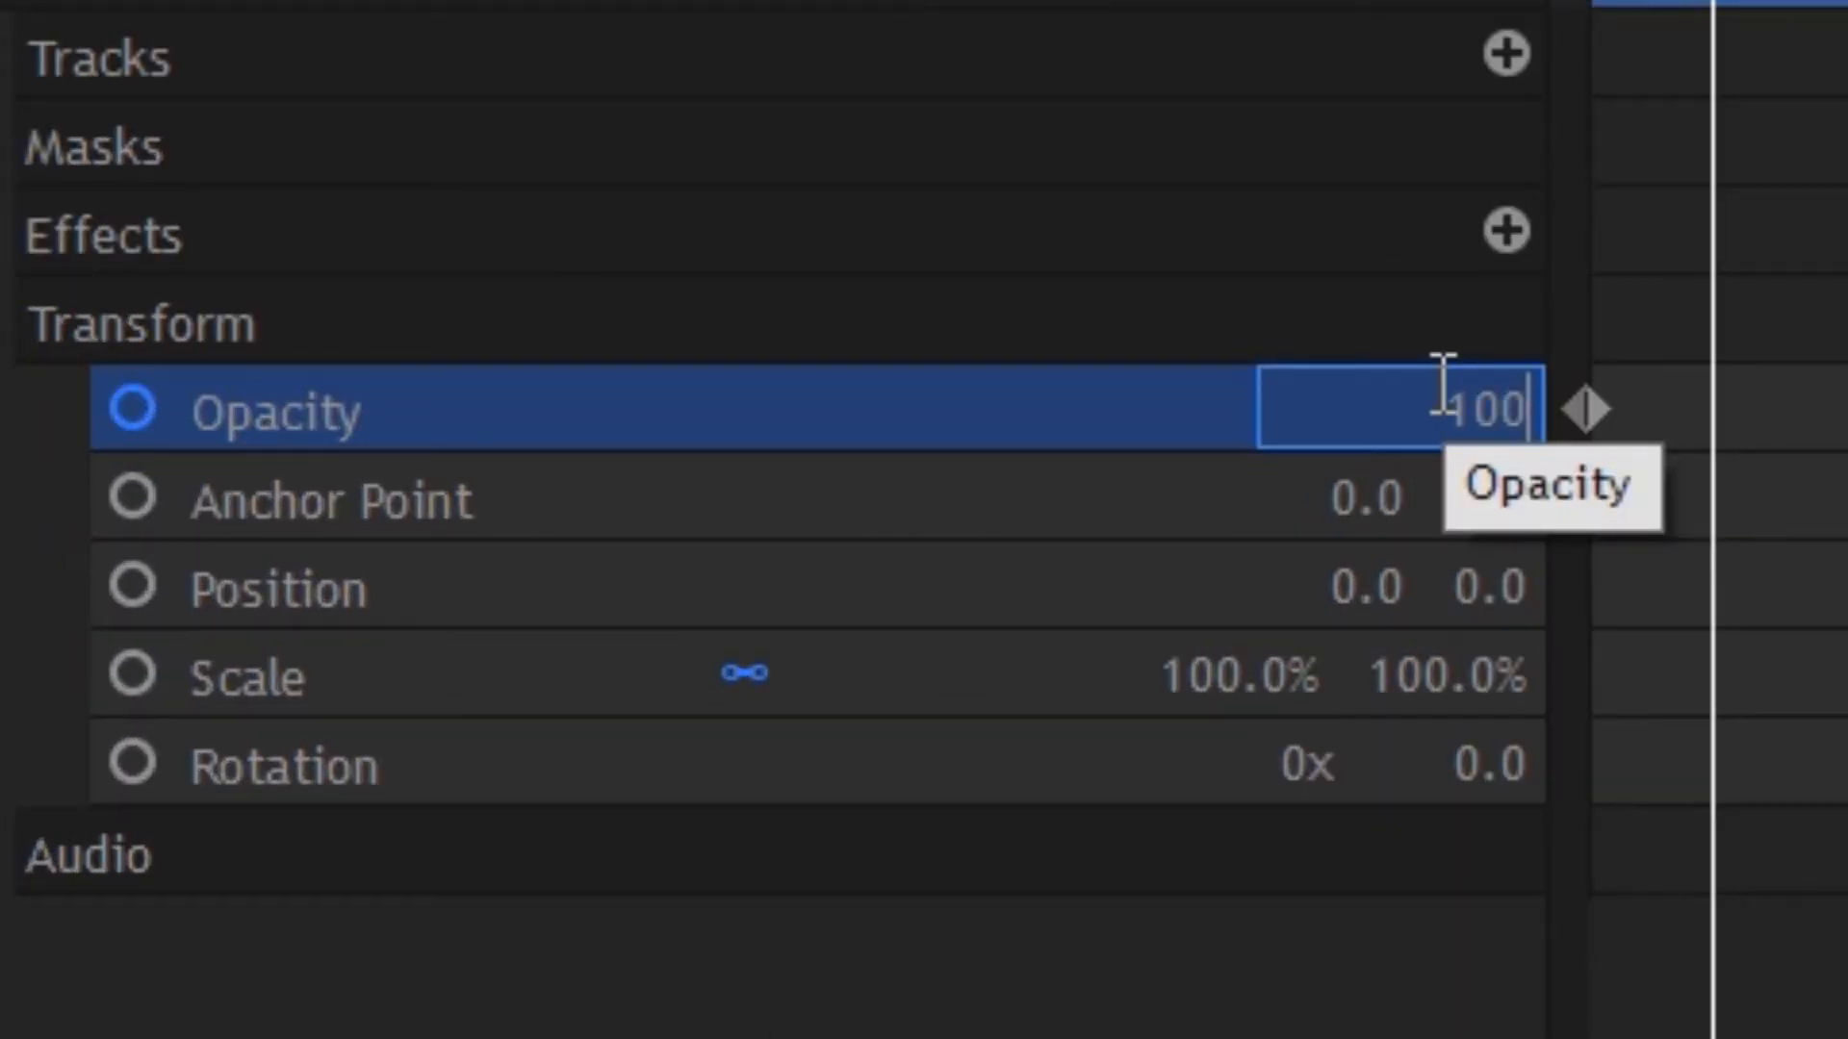
pyautogui.press('Return')
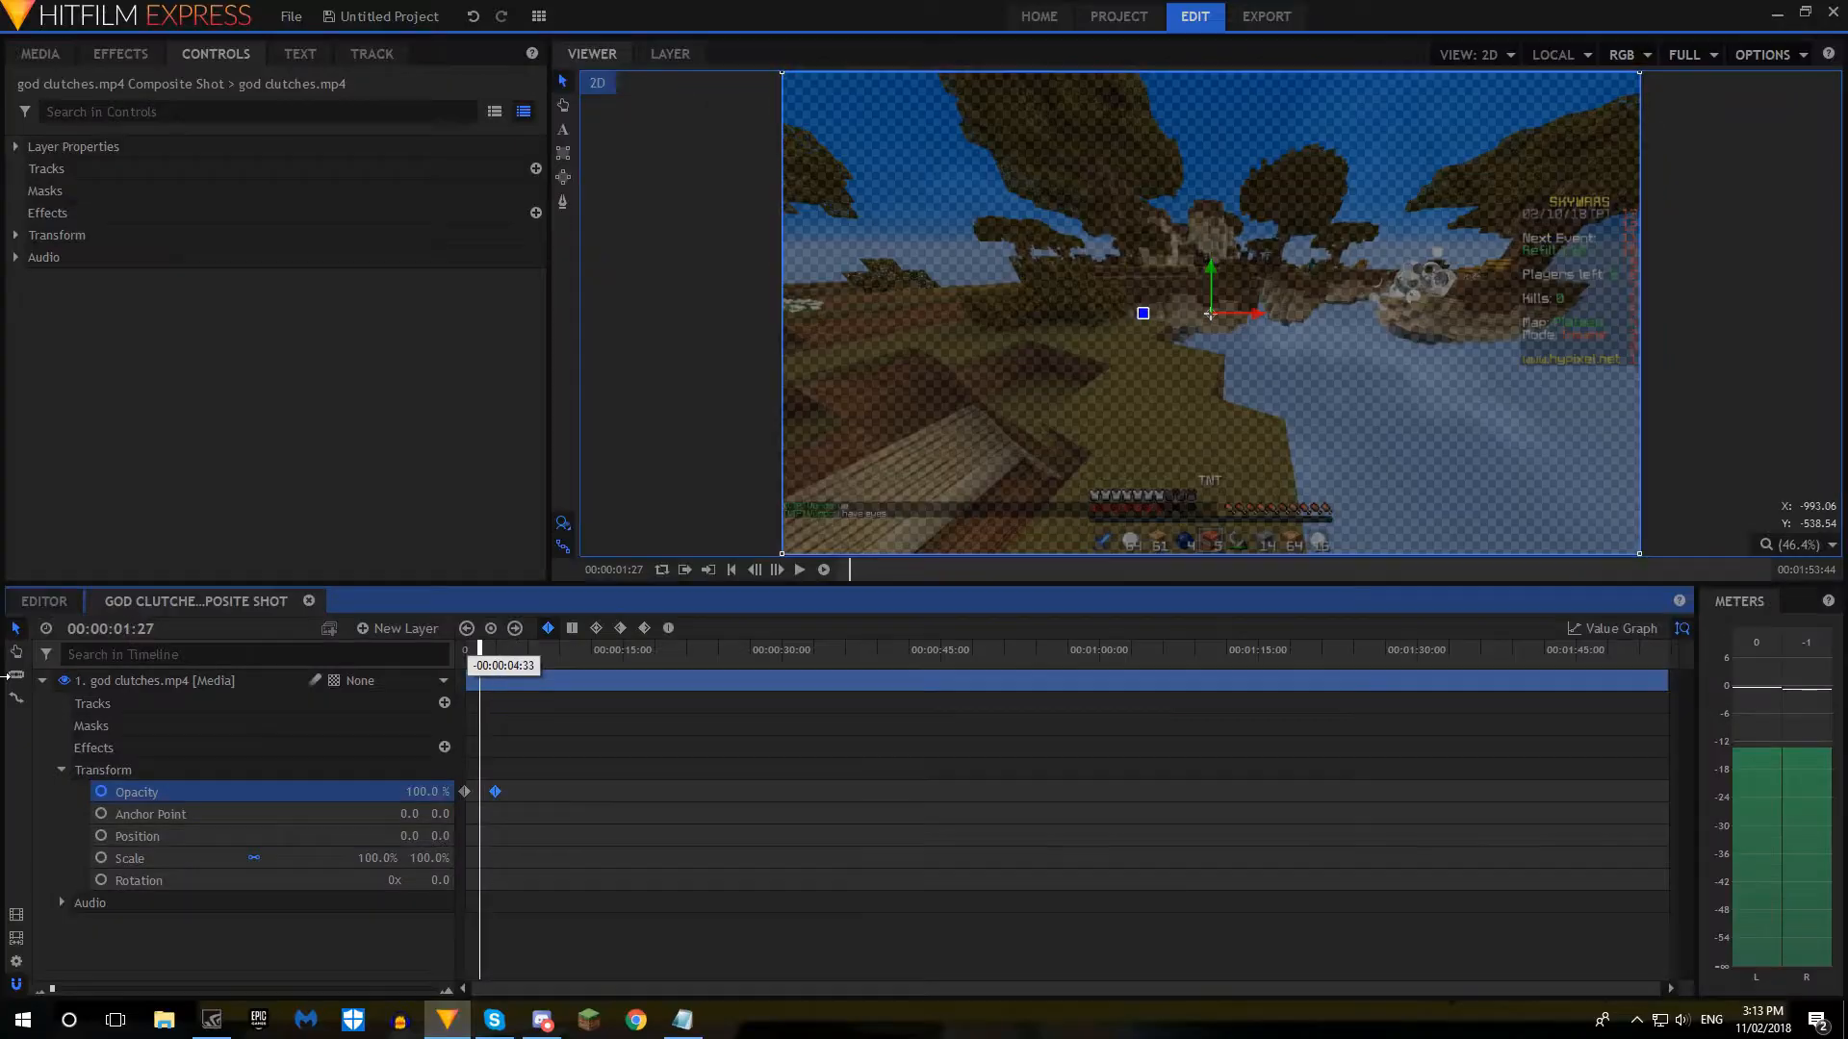
pyautogui.press('Home')
pyautogui.press('space')
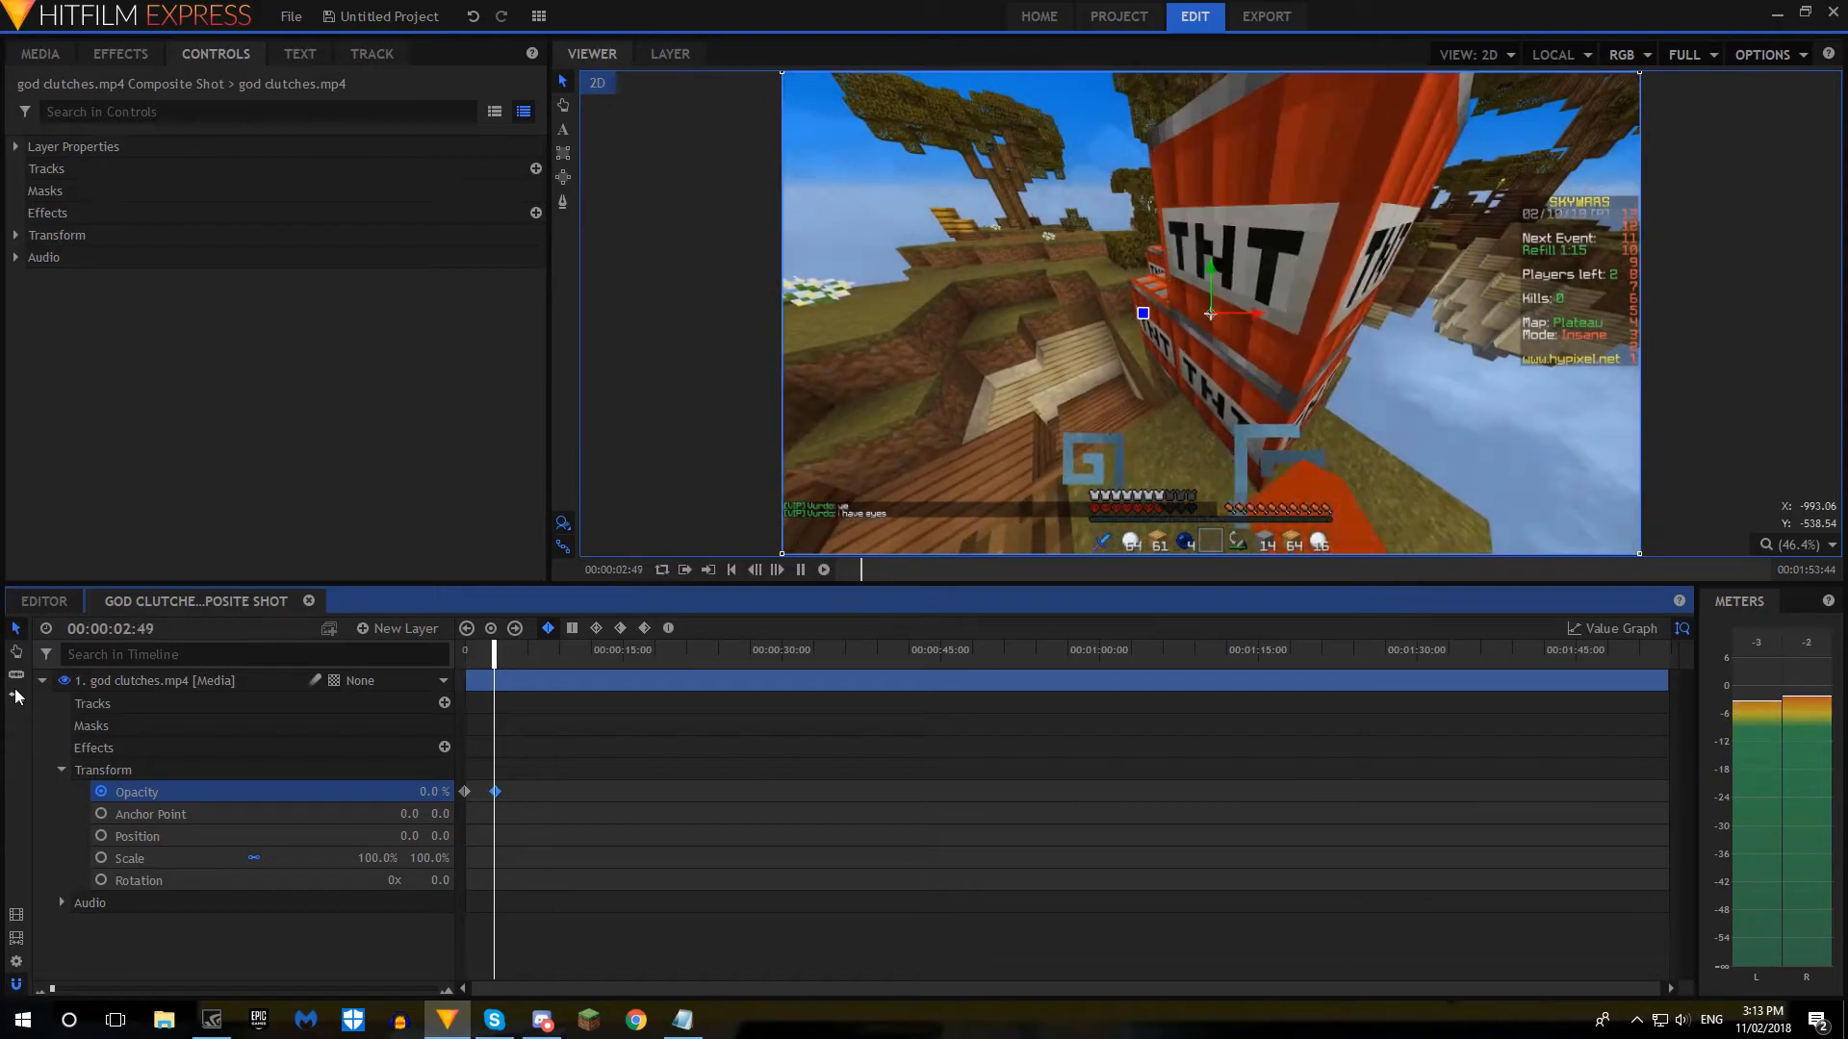
pyautogui.press('space')
pyautogui.rightClick(487, 776)
pyautogui.moveTo(524, 777)
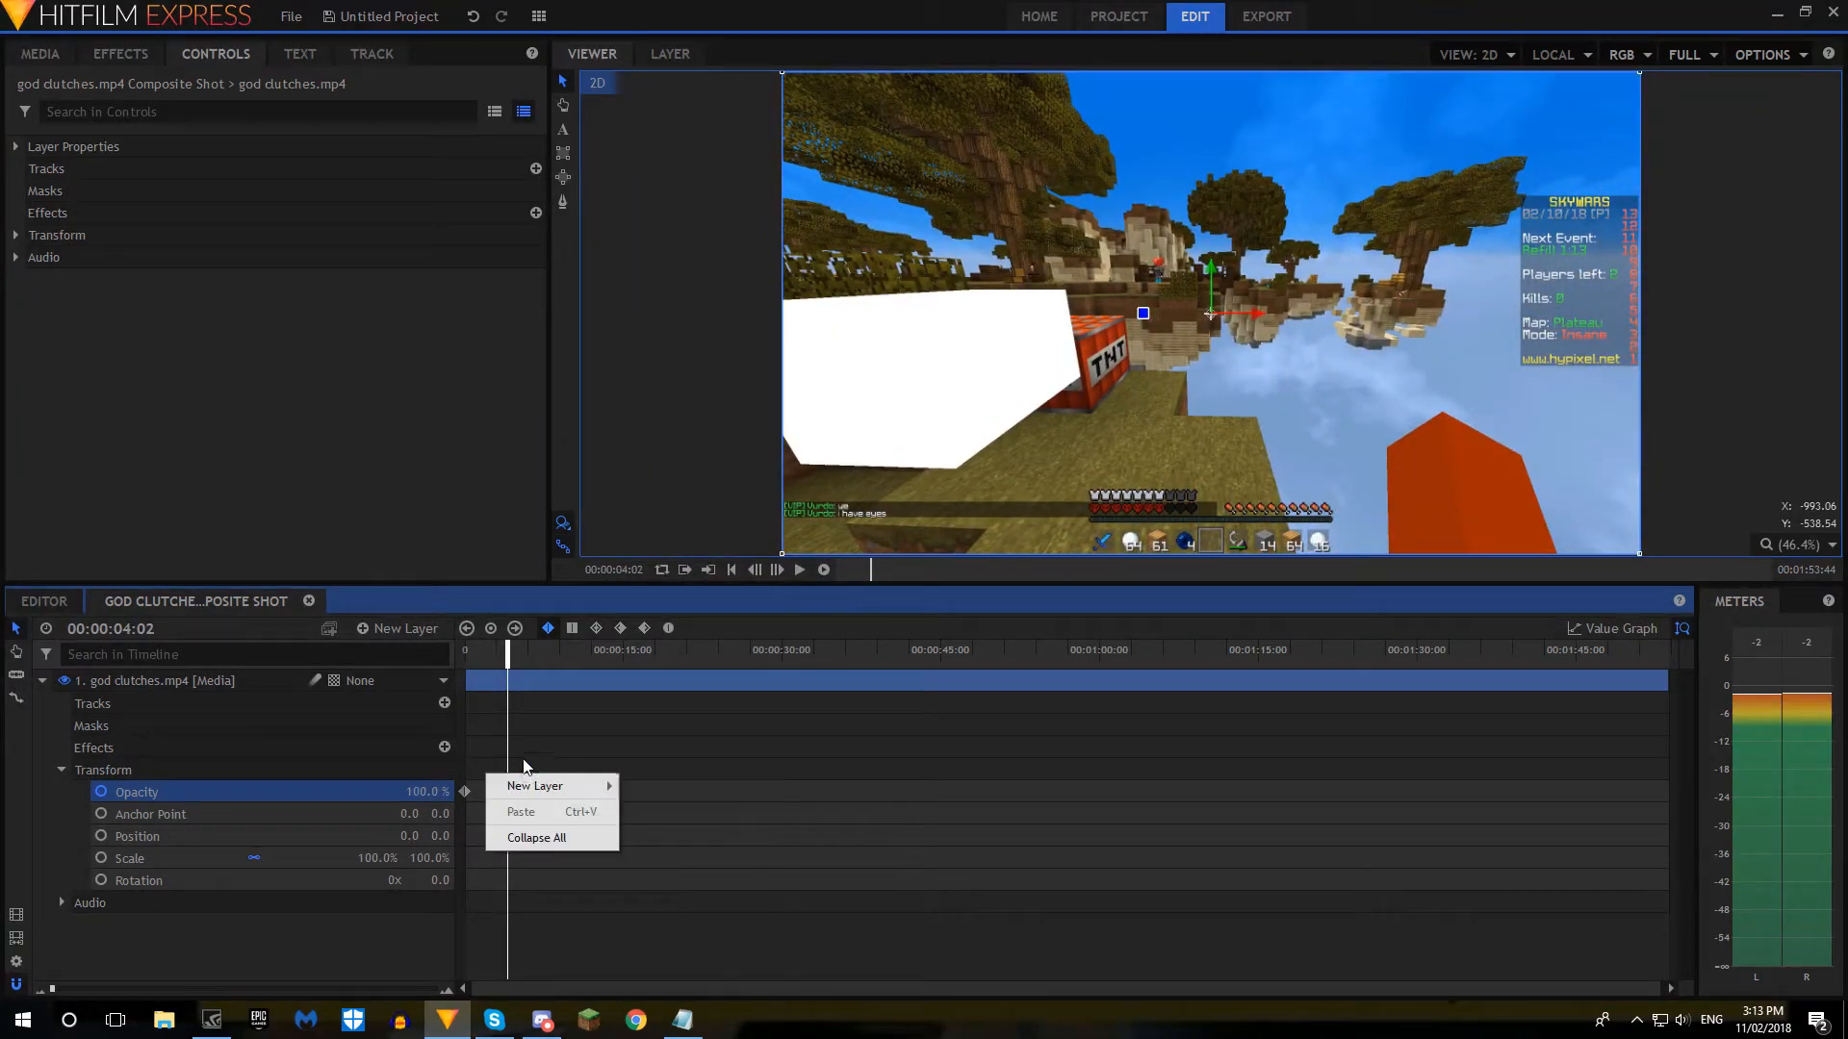
pyautogui.click(587, 737)
pyautogui.click(527, 678)
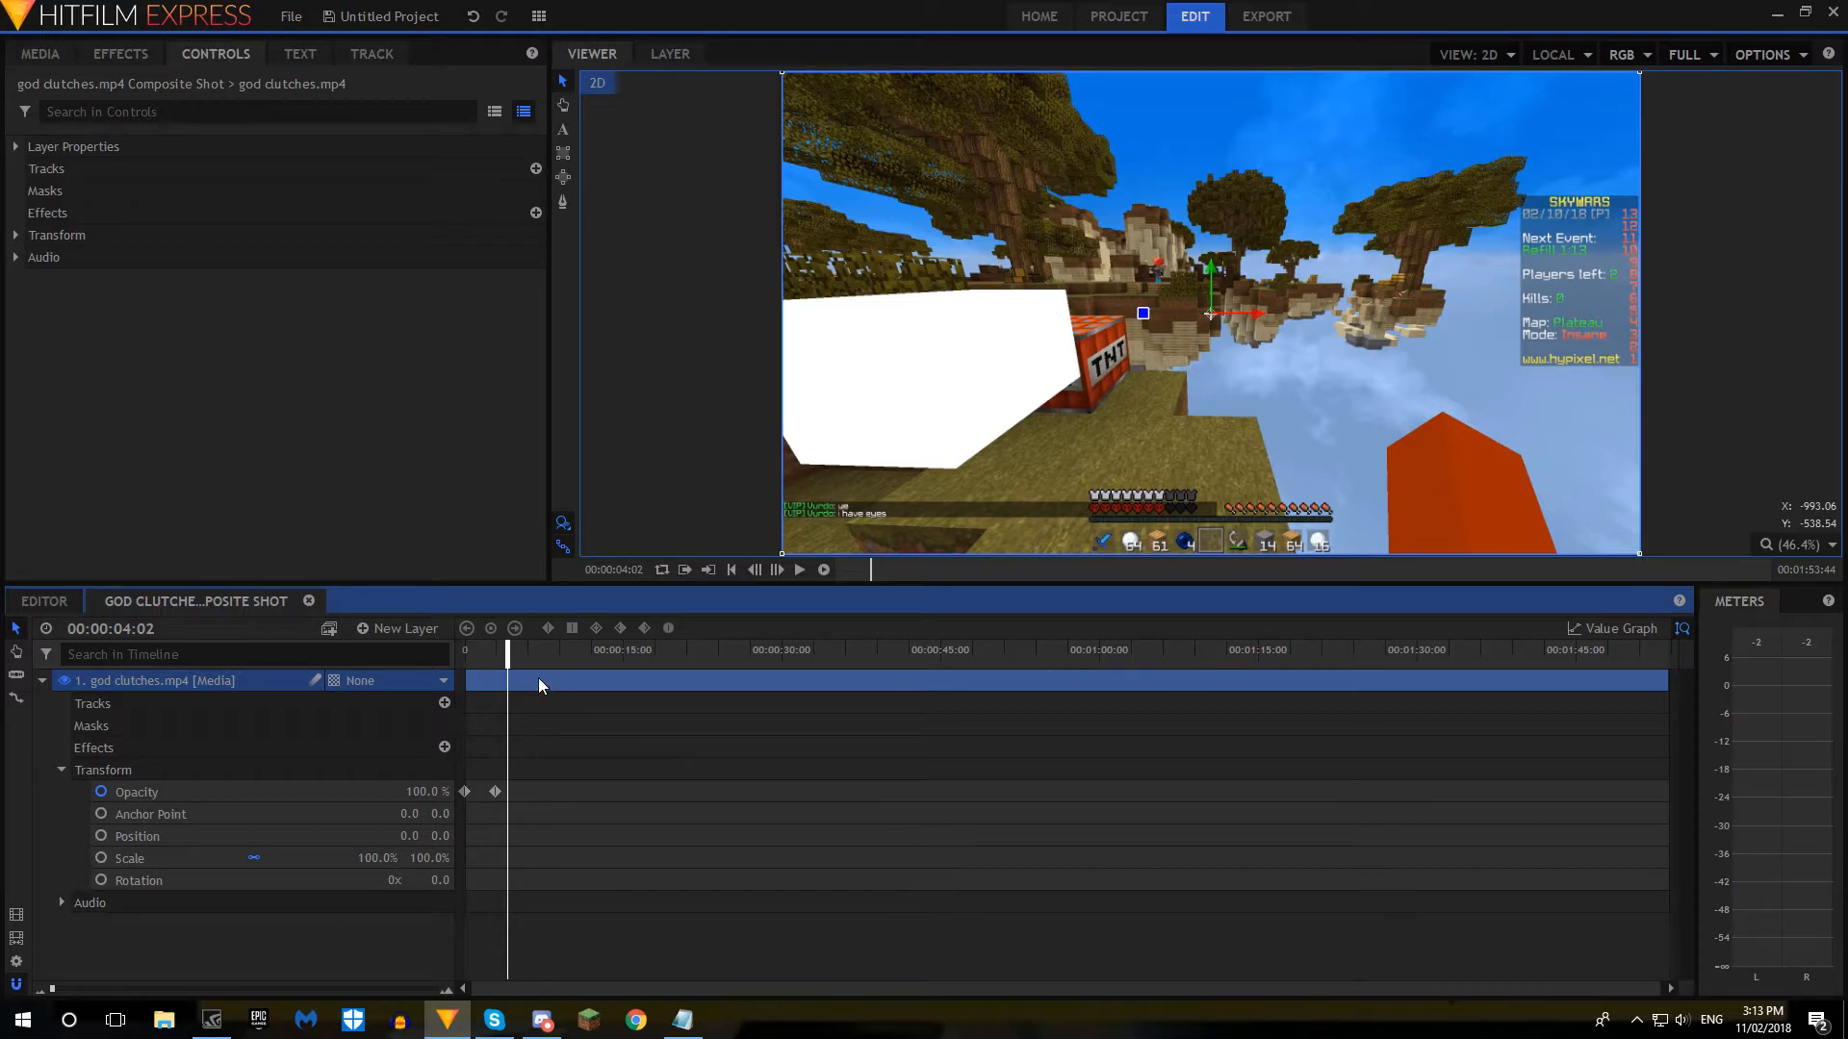
pyautogui.rightClick(539, 678)
pyautogui.moveTo(644, 210)
pyautogui.click(835, 241)
pyautogui.press('space')
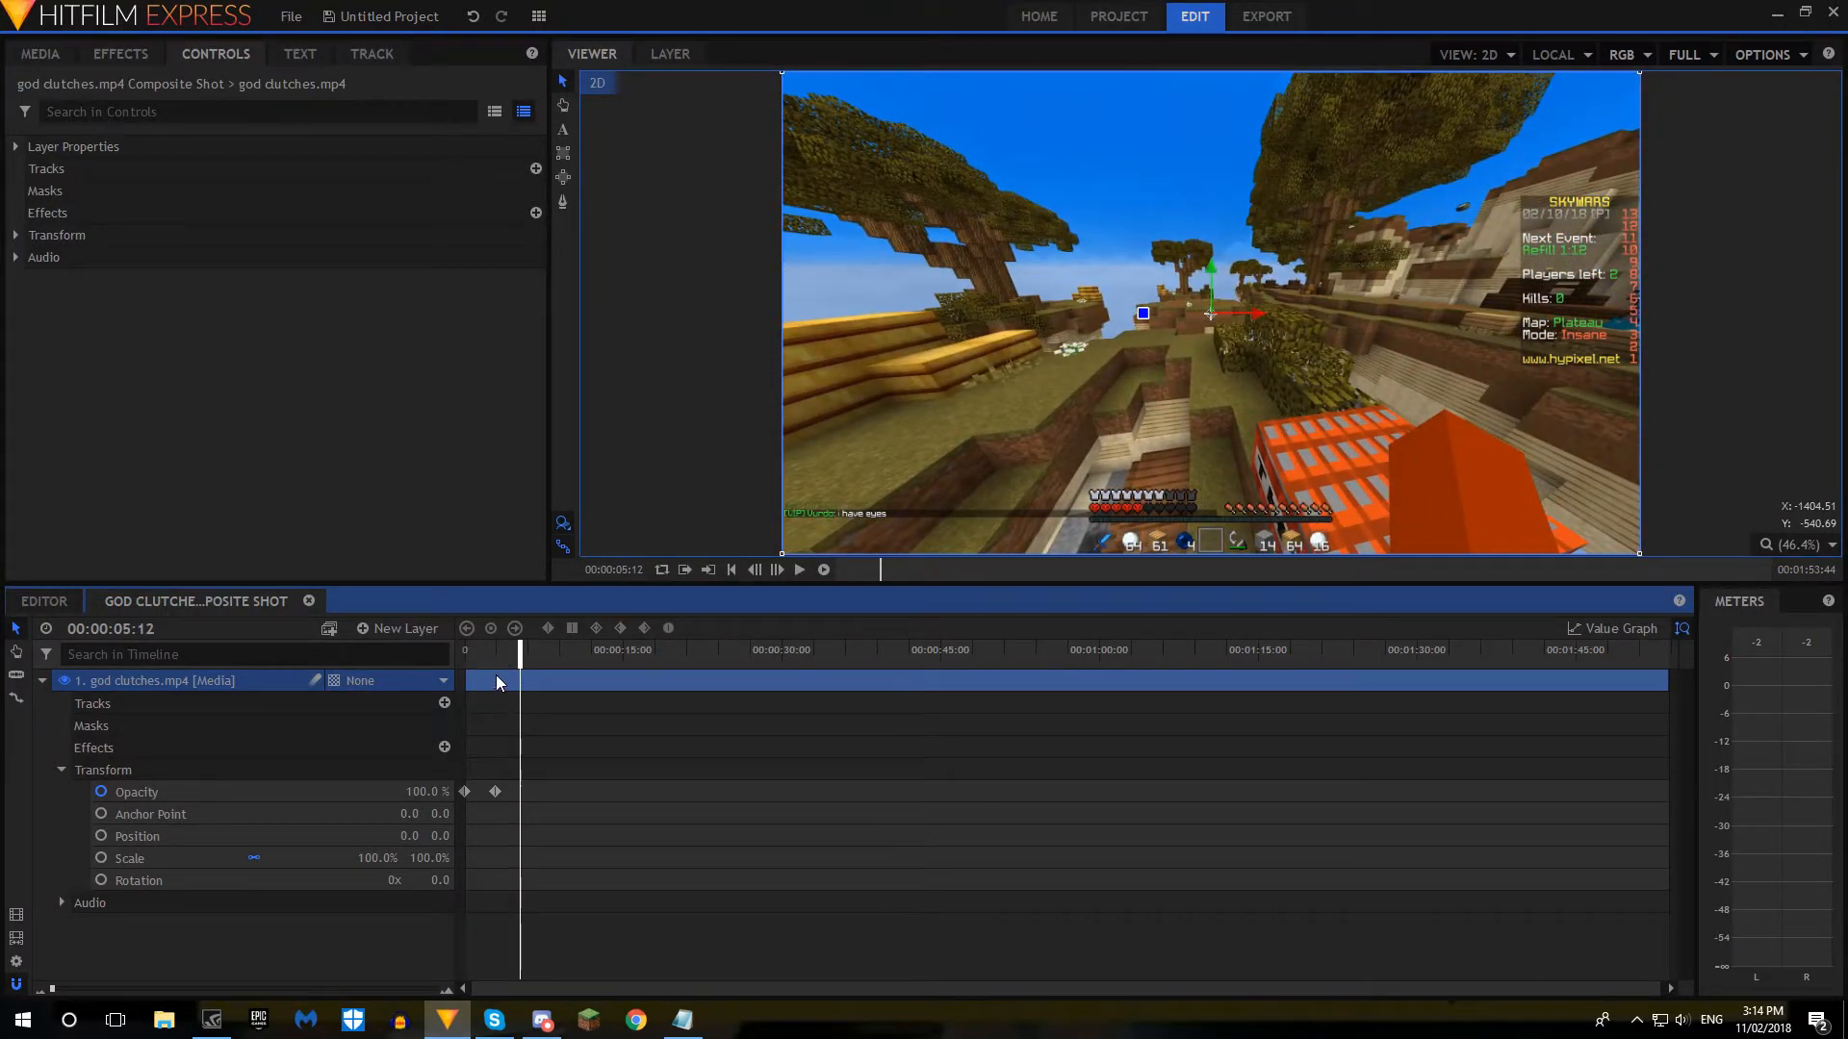
pyautogui.moveTo(514, 654); pyautogui.dragTo(16, 660)
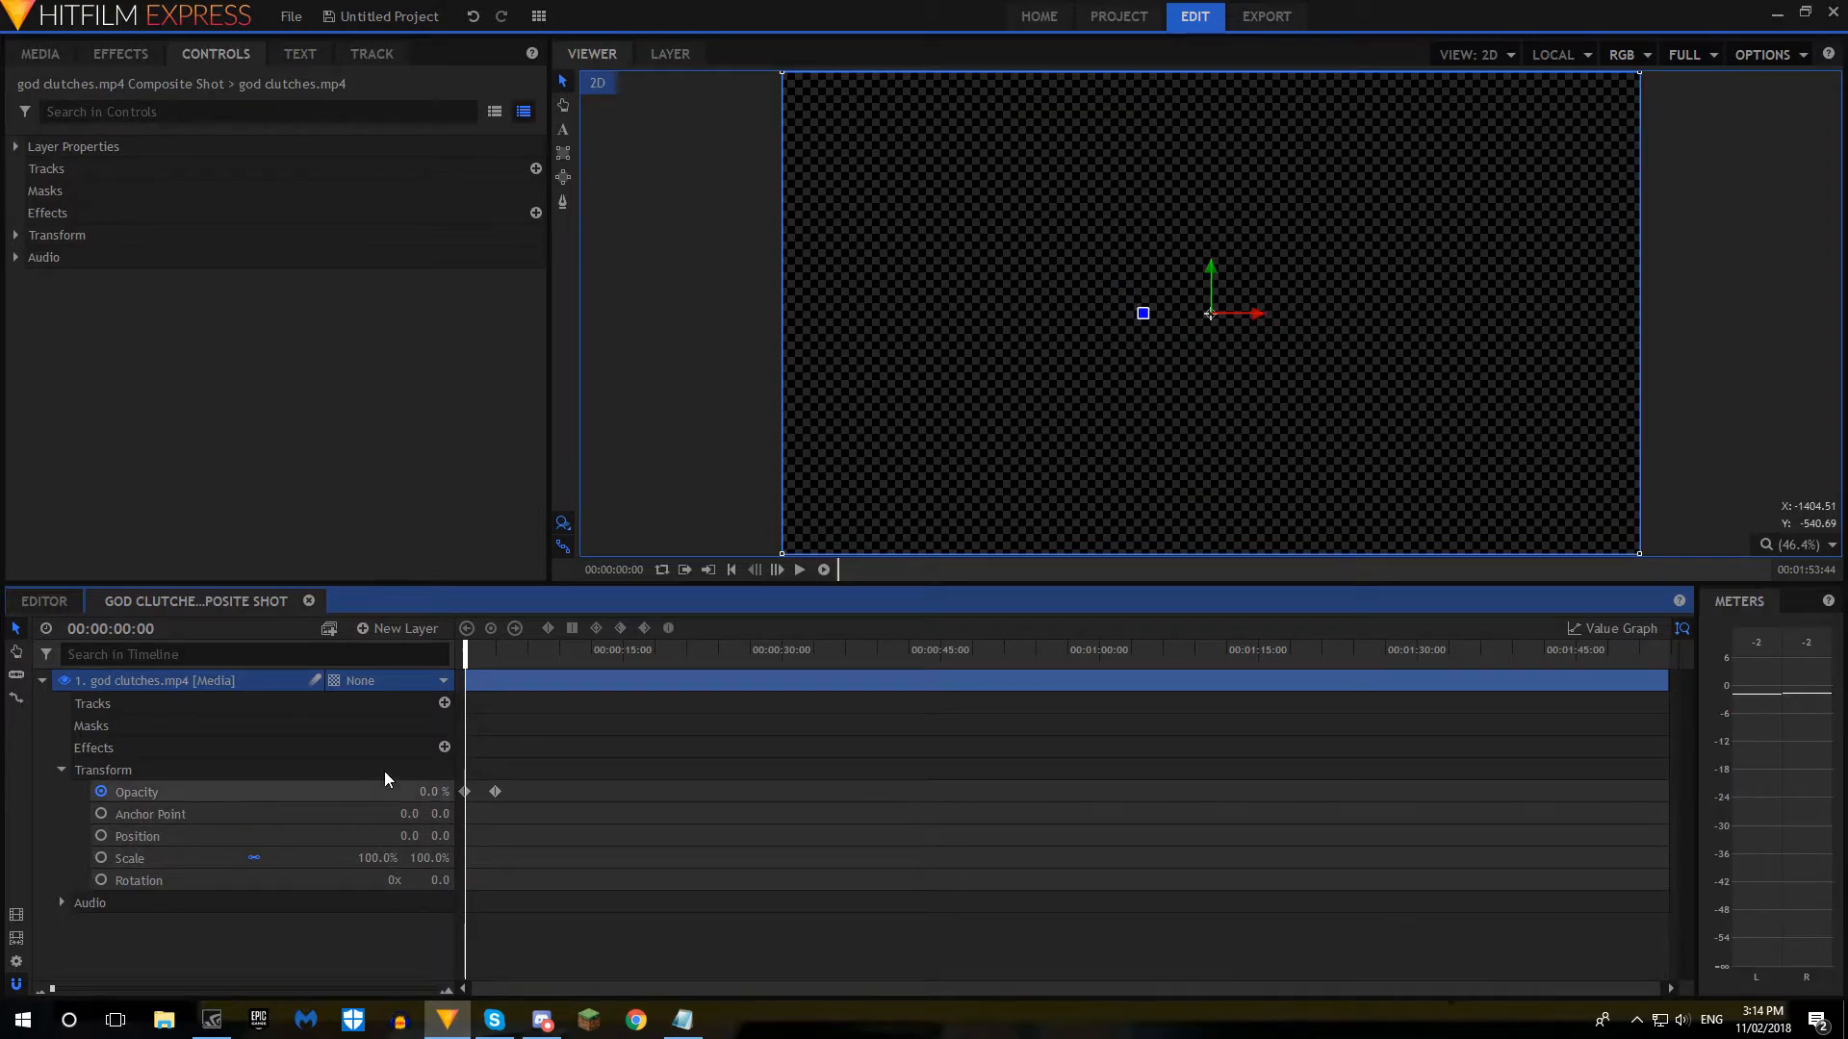
# Step: Enable scale keyframing at about 00:00:05, add a 600% scale keyframe at 00:00:09:00, and play the zoom-in
pyautogui.click(523, 655)
pyautogui.click(101, 857)
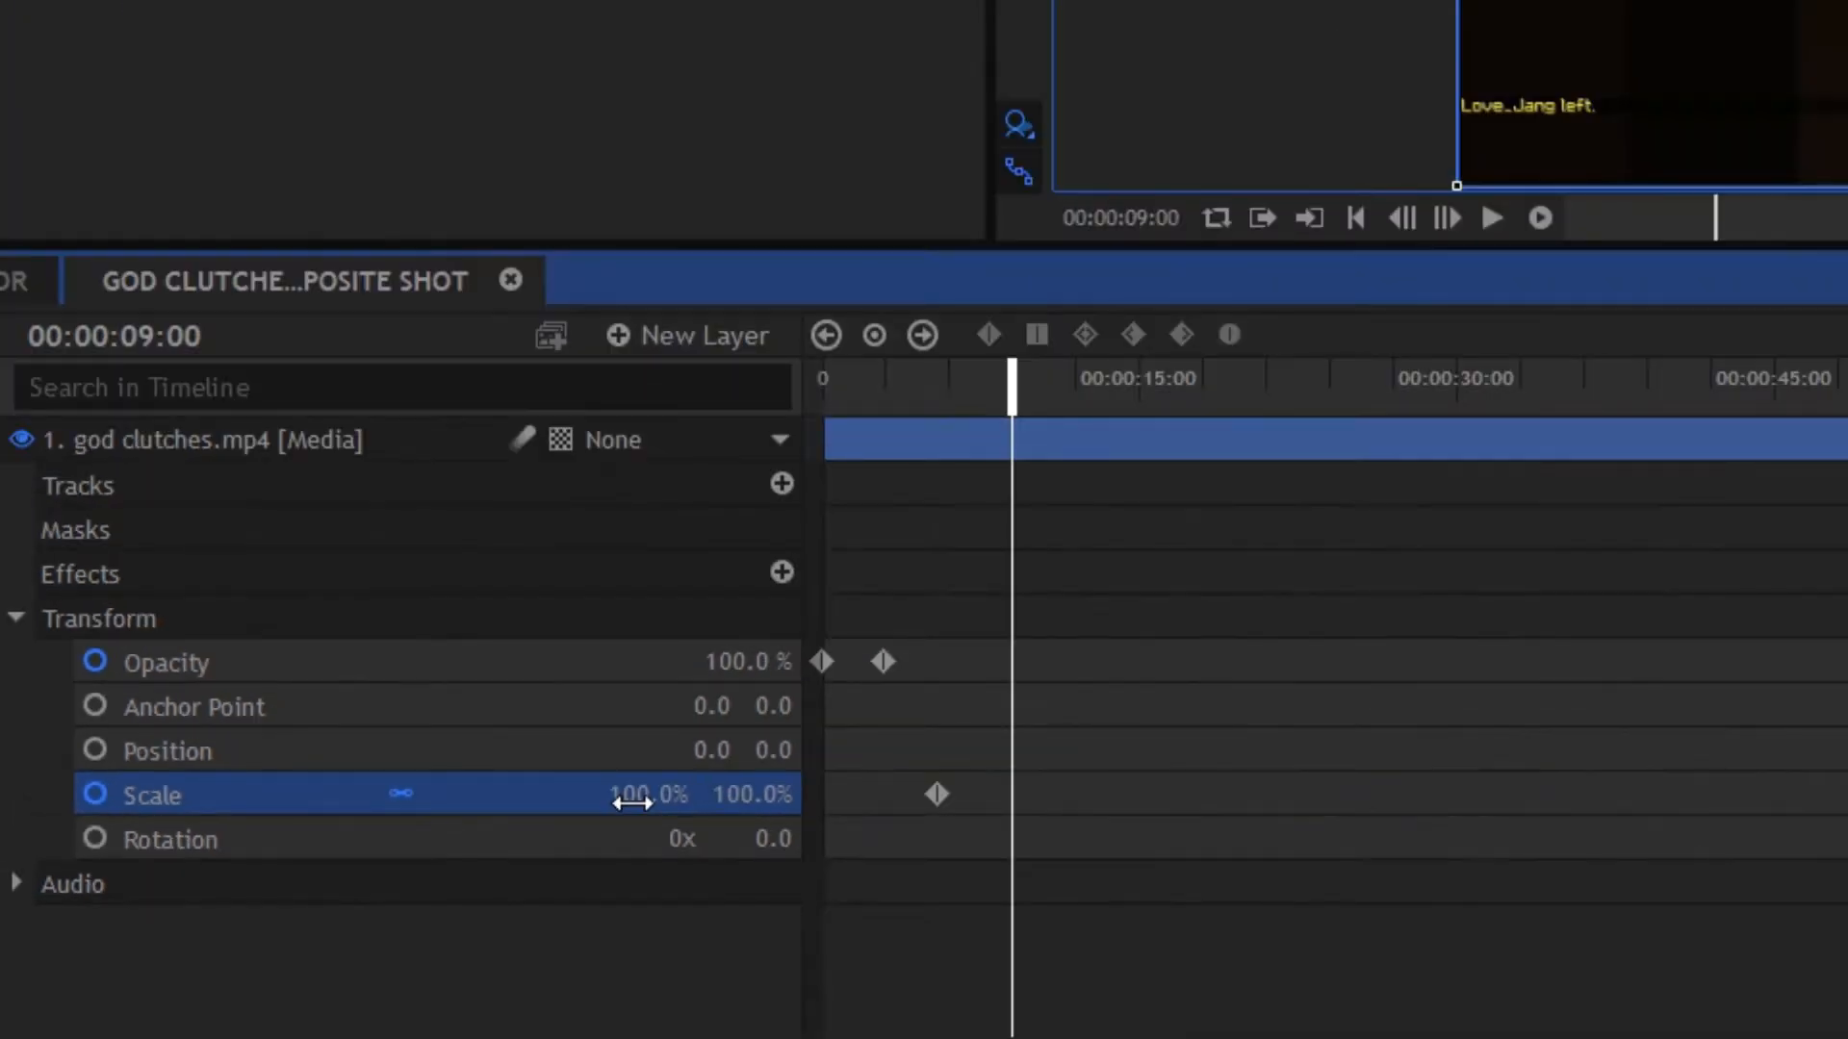
pyautogui.click(1214, 676)
pyautogui.write('600')
pyautogui.press('Return')
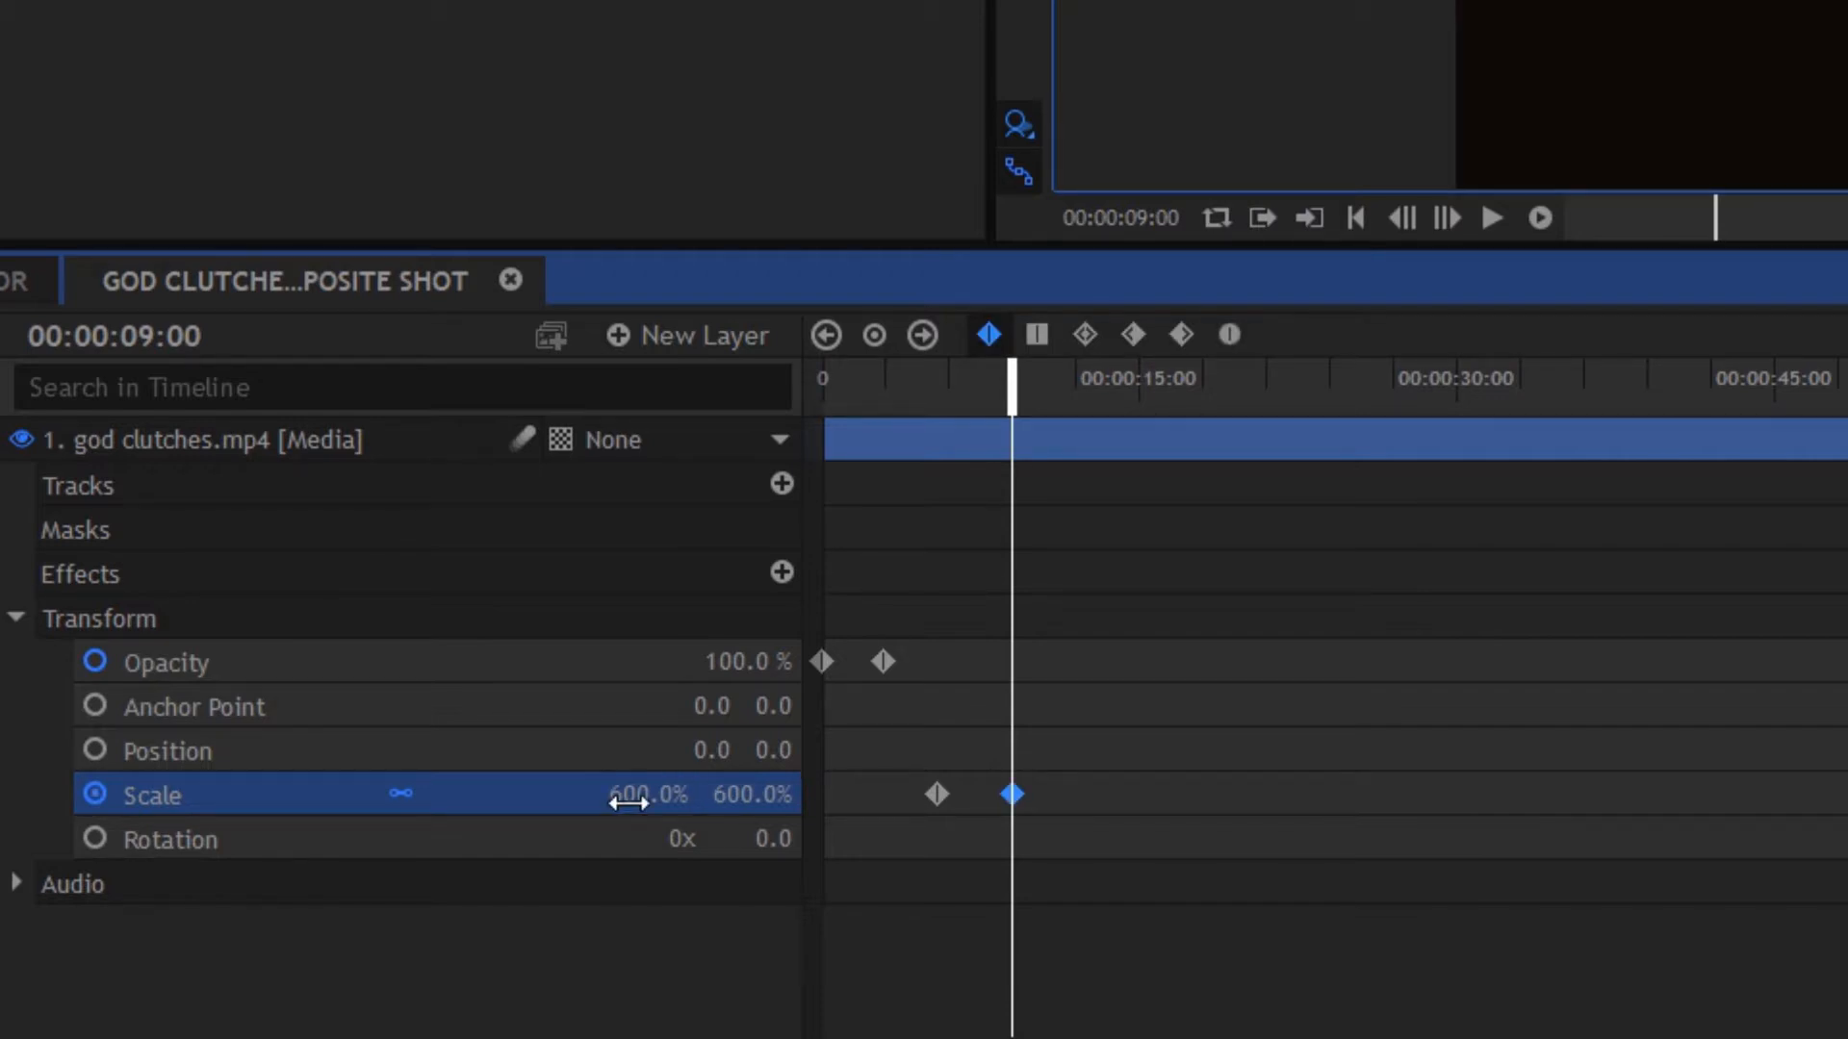
pyautogui.click(957, 364)
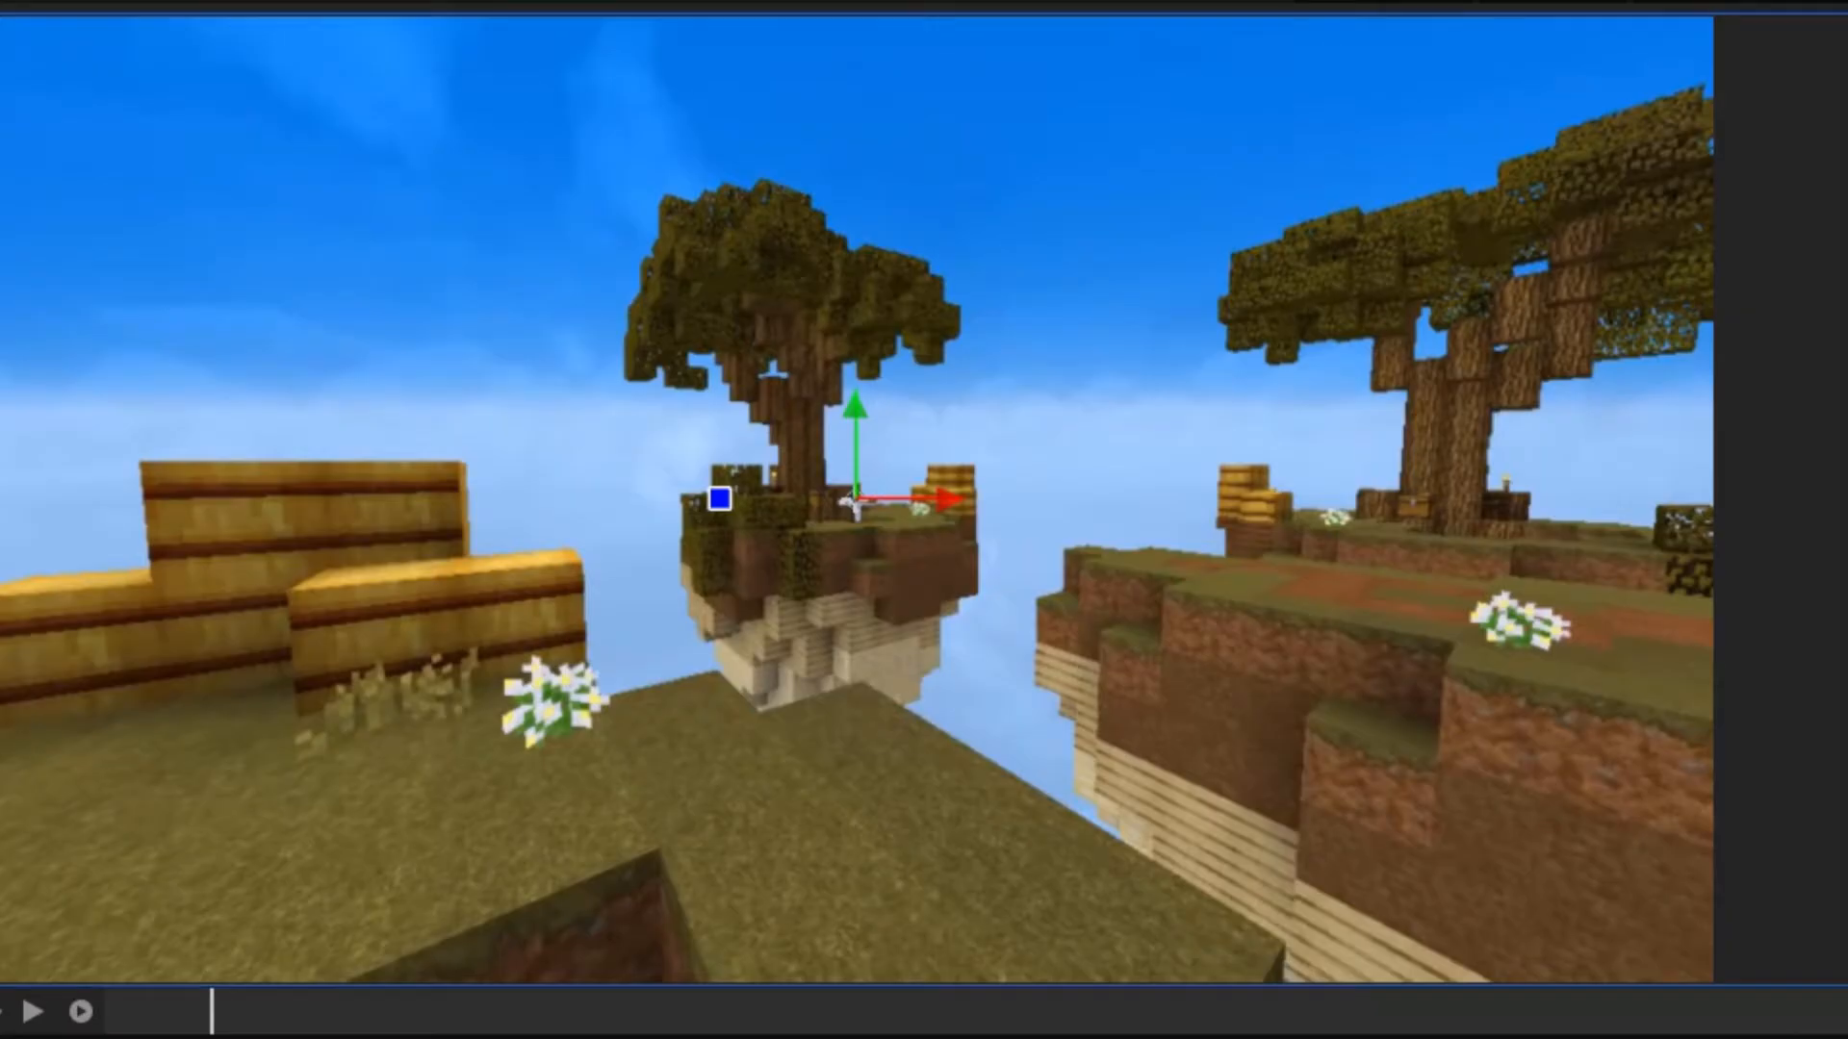
pyautogui.click(915, 368)
pyautogui.press('space')
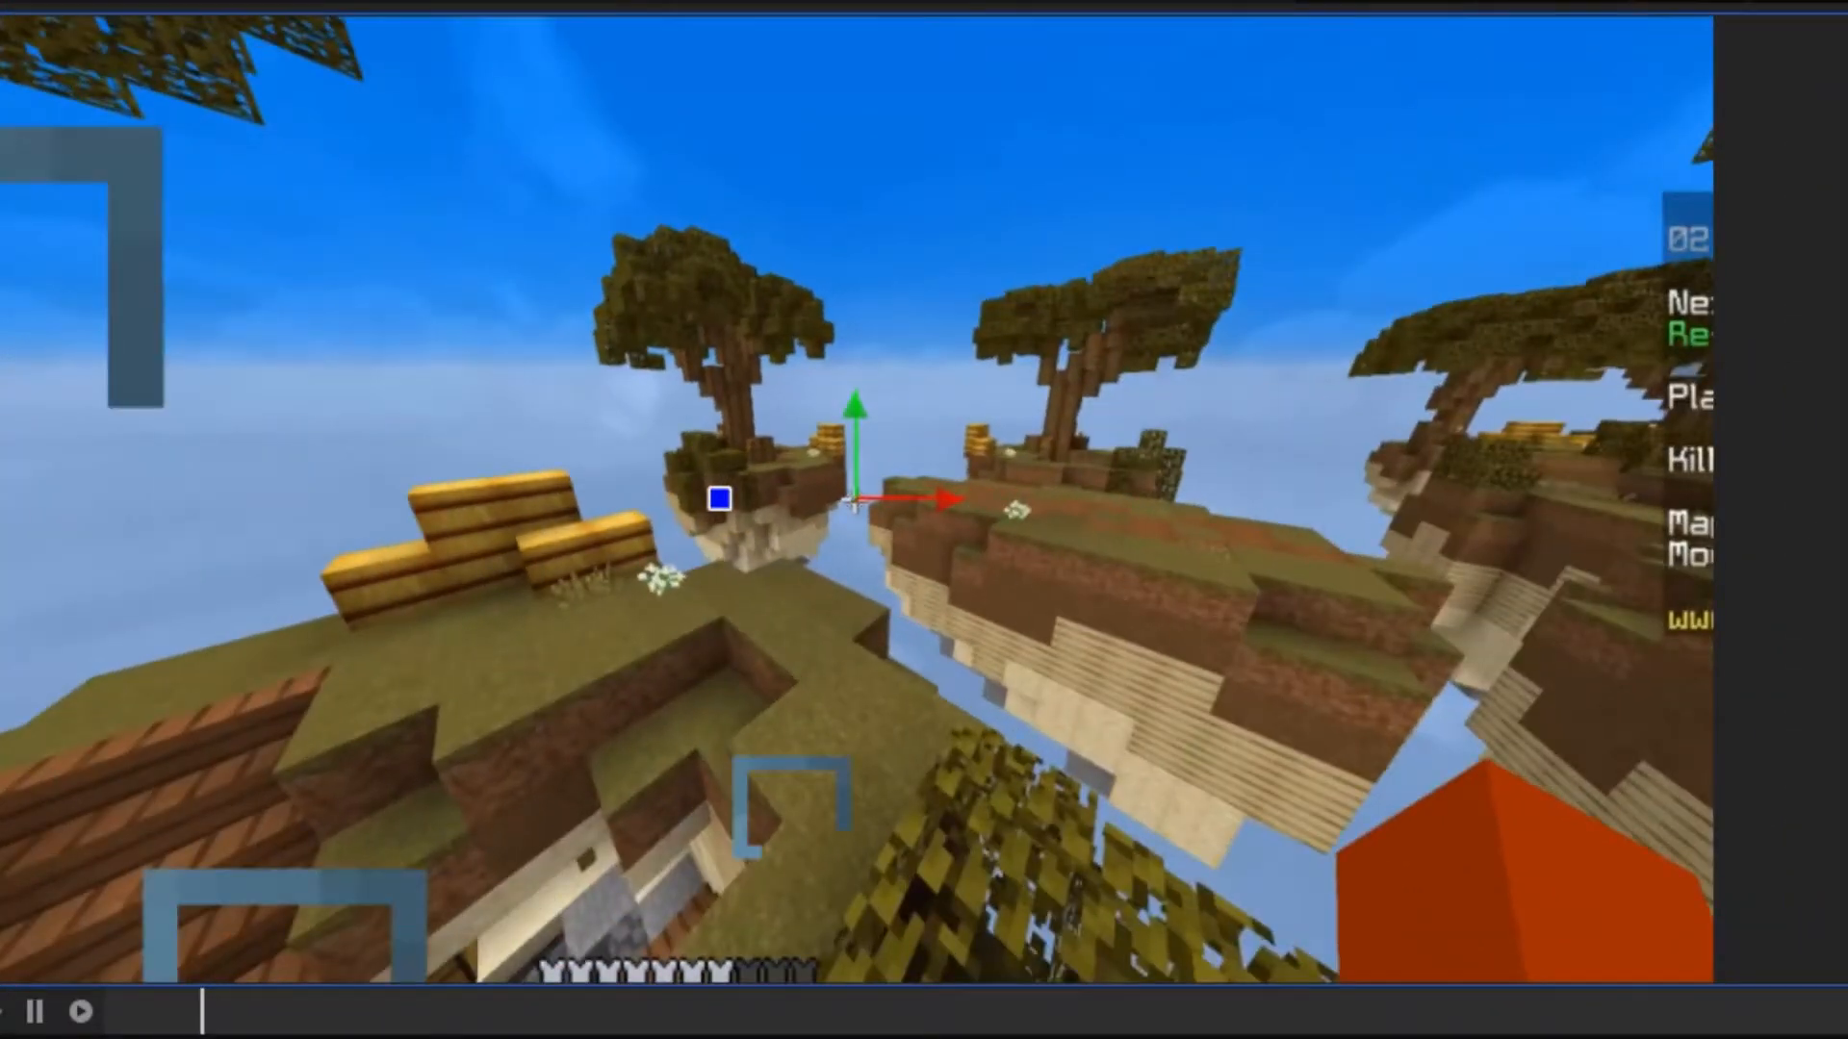
pyautogui.press('space')
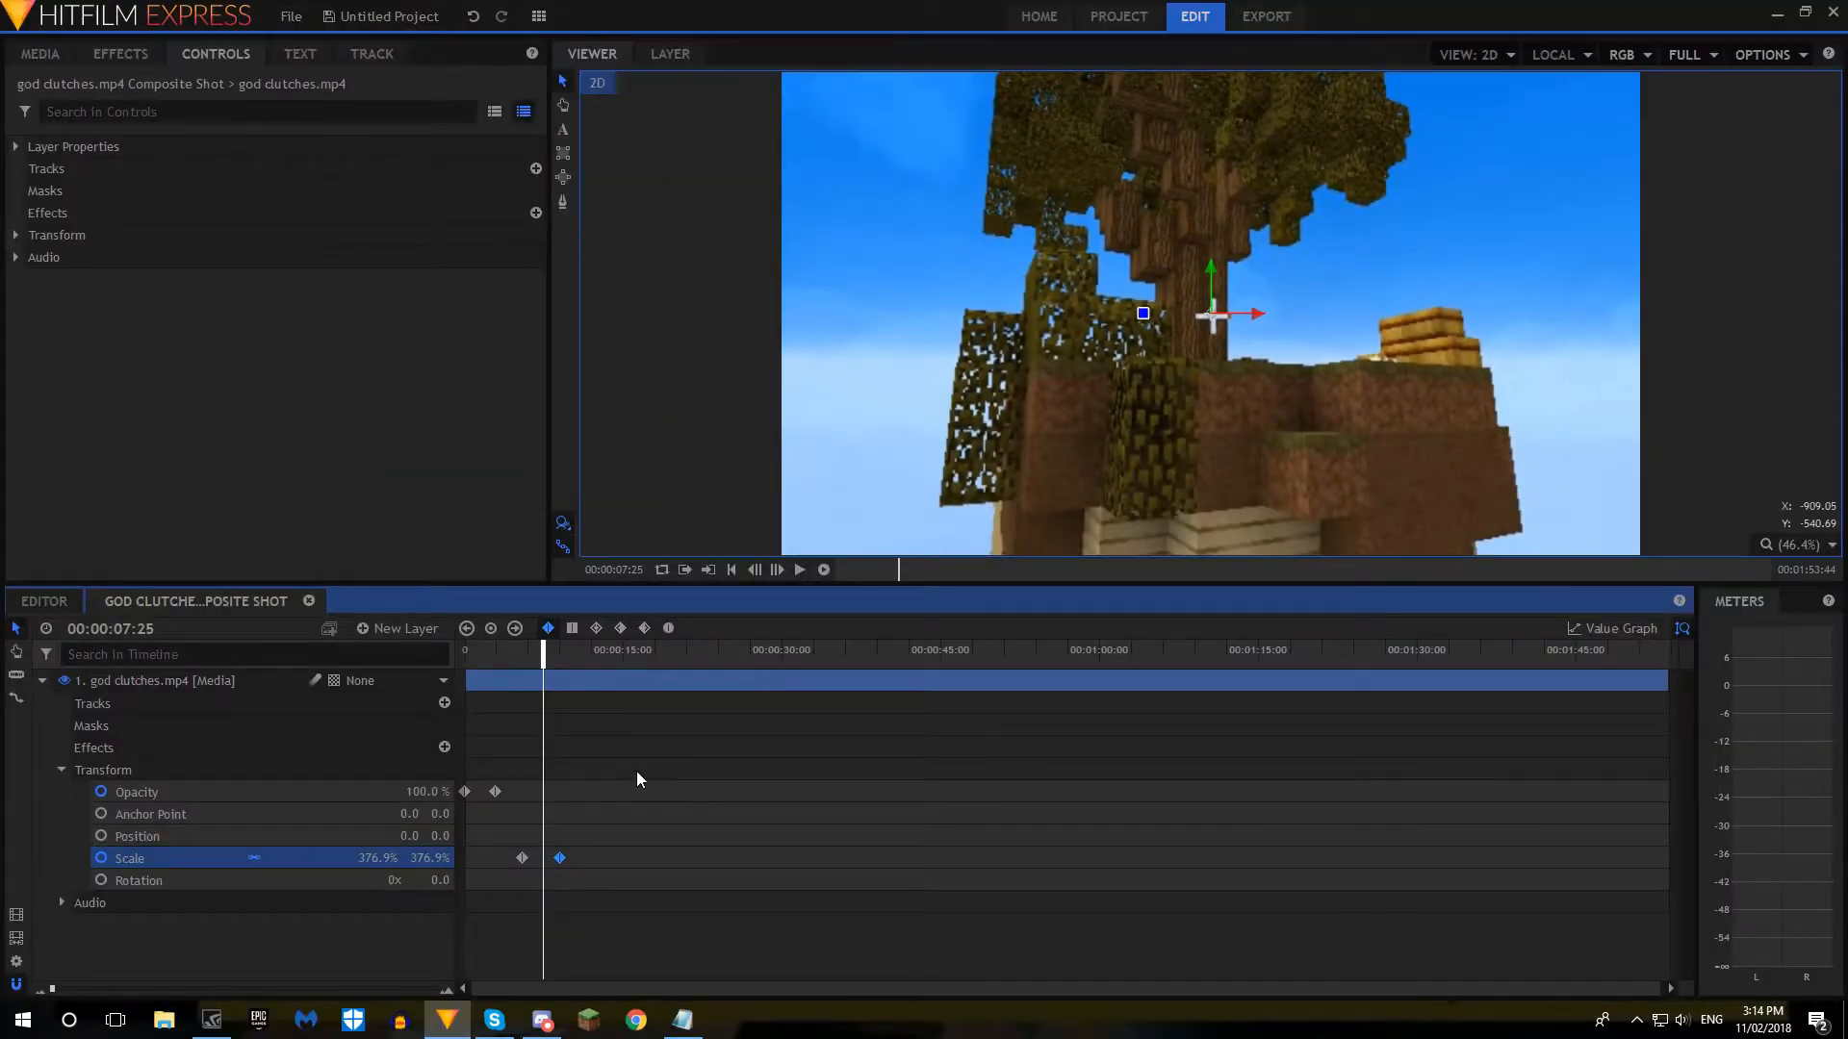
# Step: Add a 100% scale keyframe to the god clutches.mp4 layer at 00:00:12:54
pyautogui.click(599, 658)
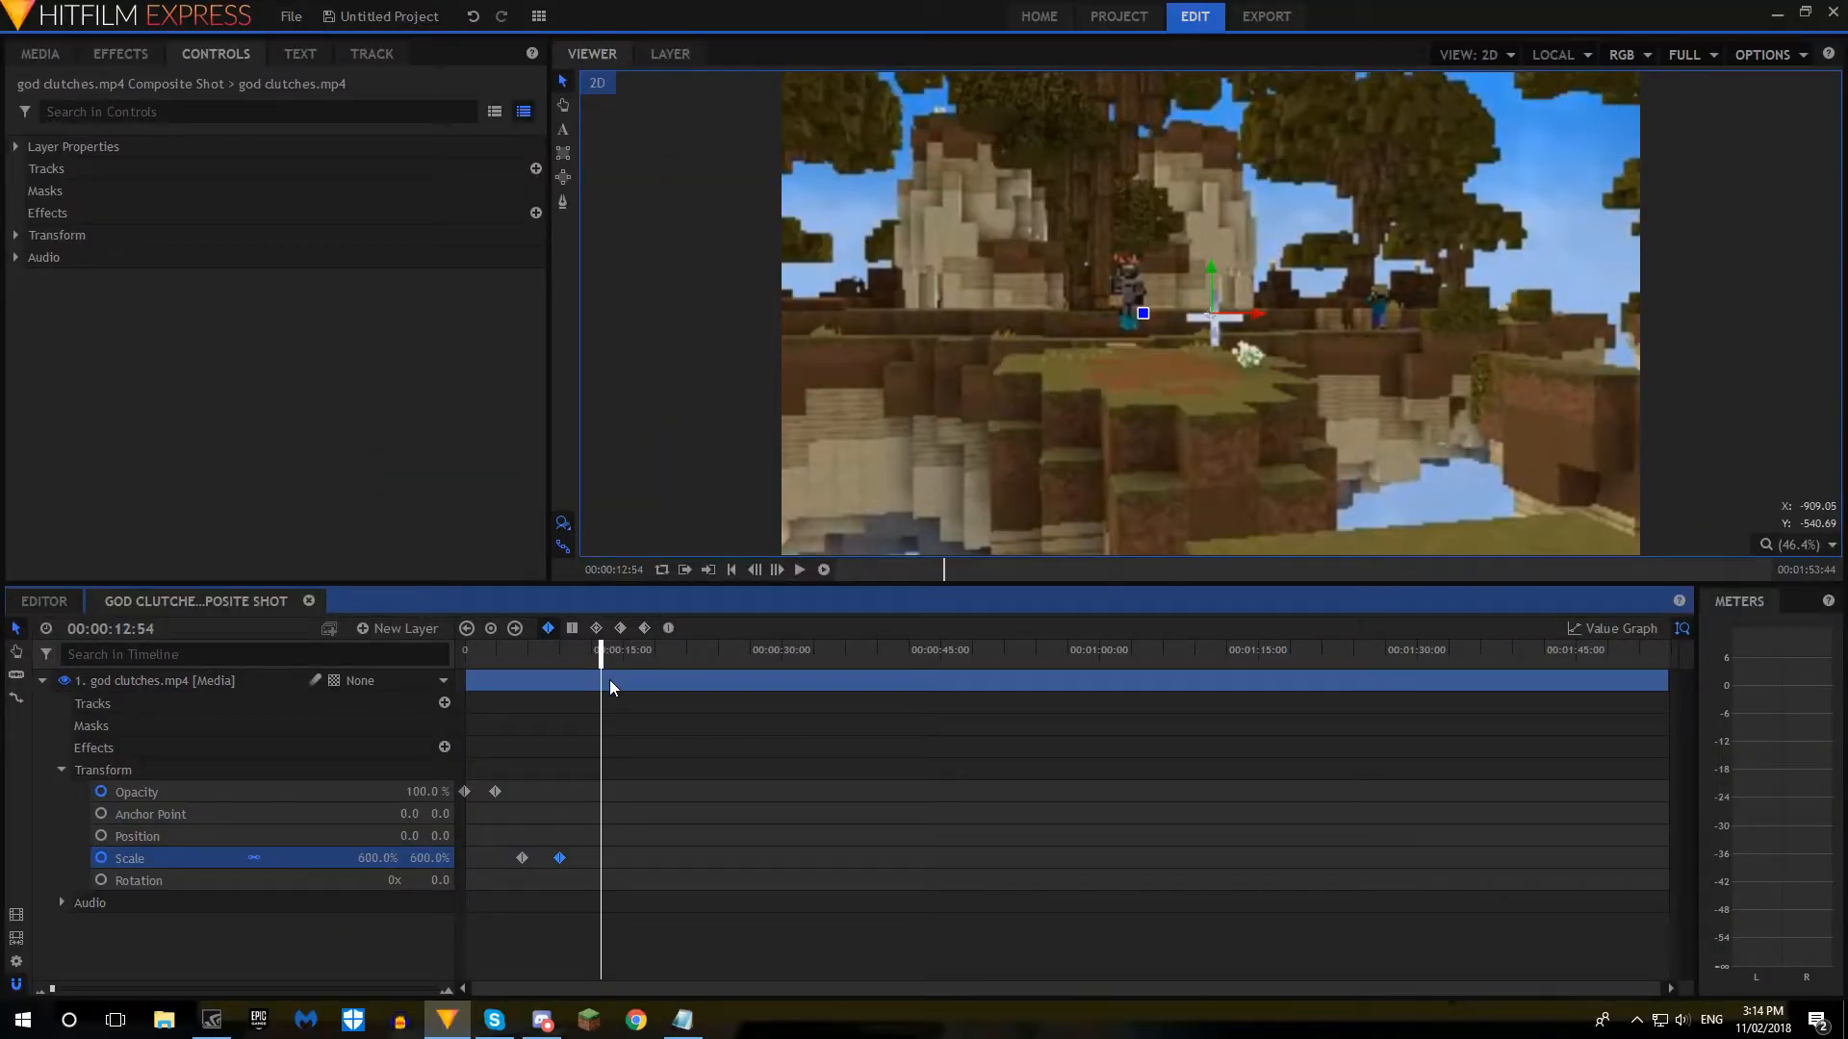
pyautogui.click(366, 856)
pyautogui.write('100')
pyautogui.press('Return')
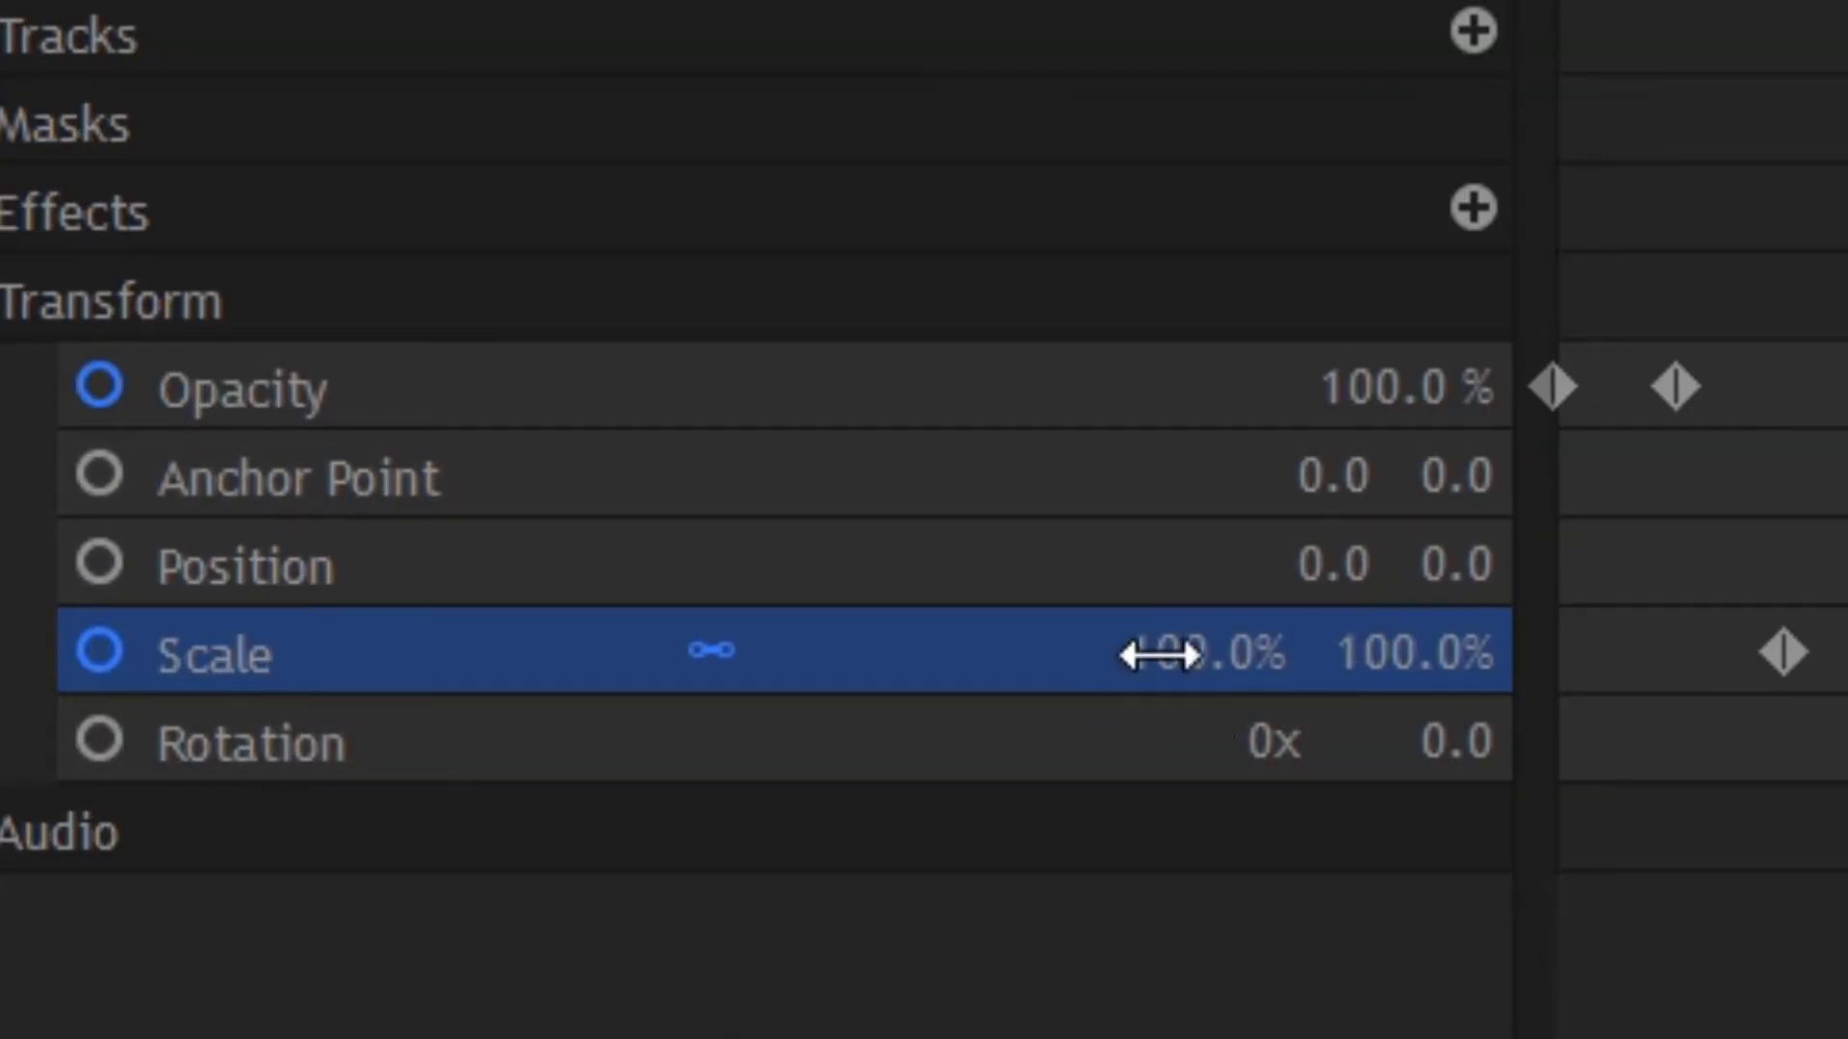
# Step: Enable rotation keyframing at about 00:00:13, then keyframe the layer's rotation to 60 at 00:00:15:01 and back to 0 at 00:00:16:07
pyautogui.click(96, 743)
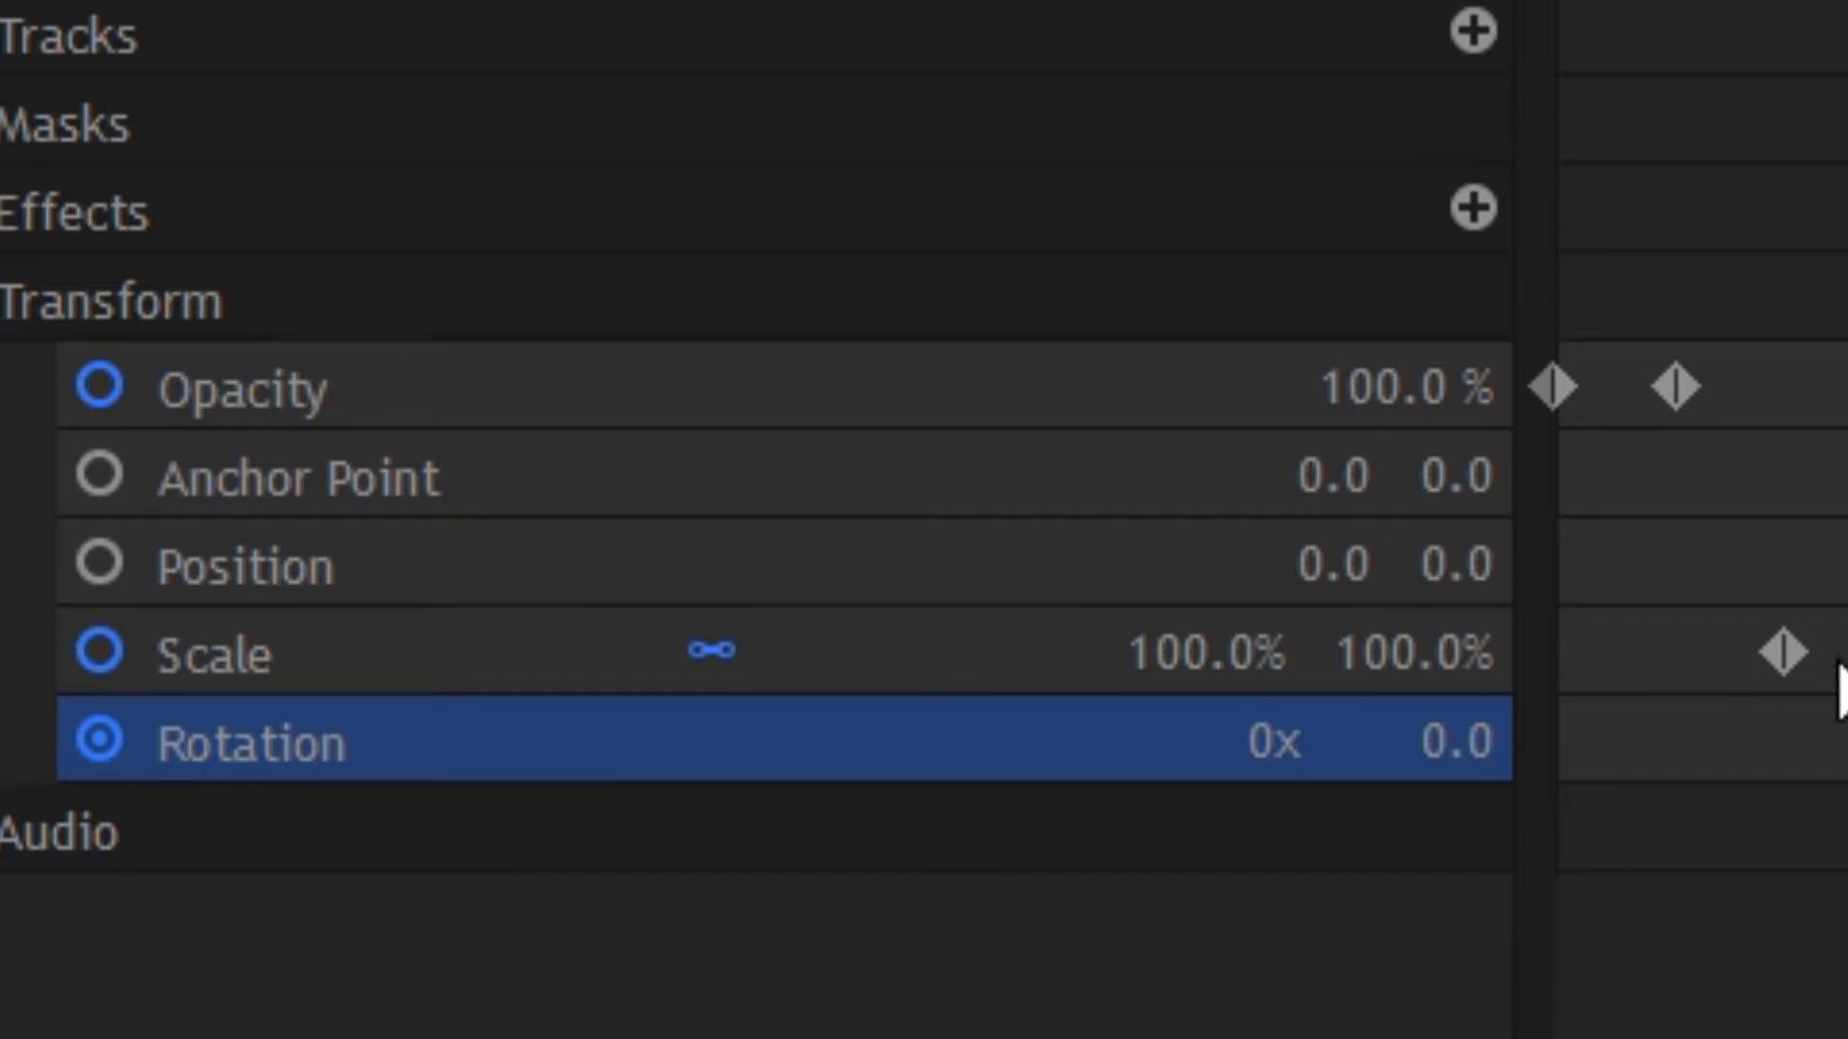
pyautogui.click(1373, 747)
pyautogui.write('60')
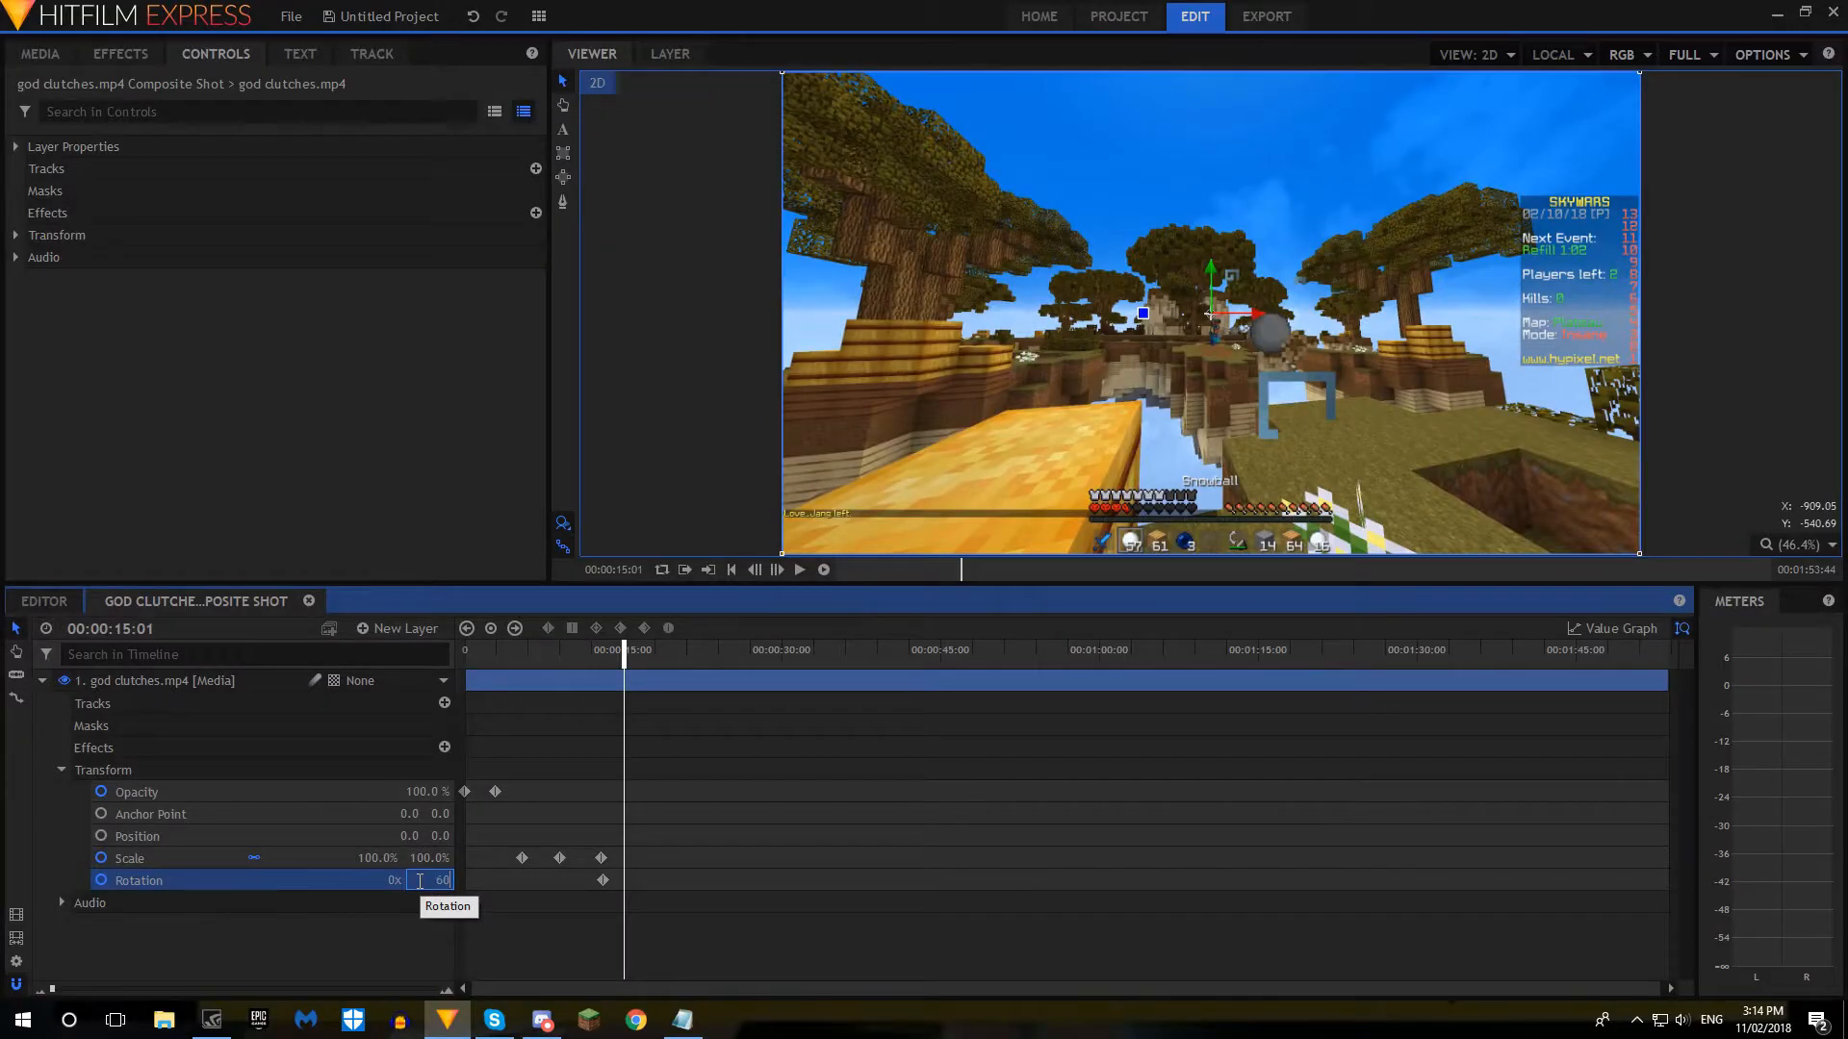
pyautogui.press('Return')
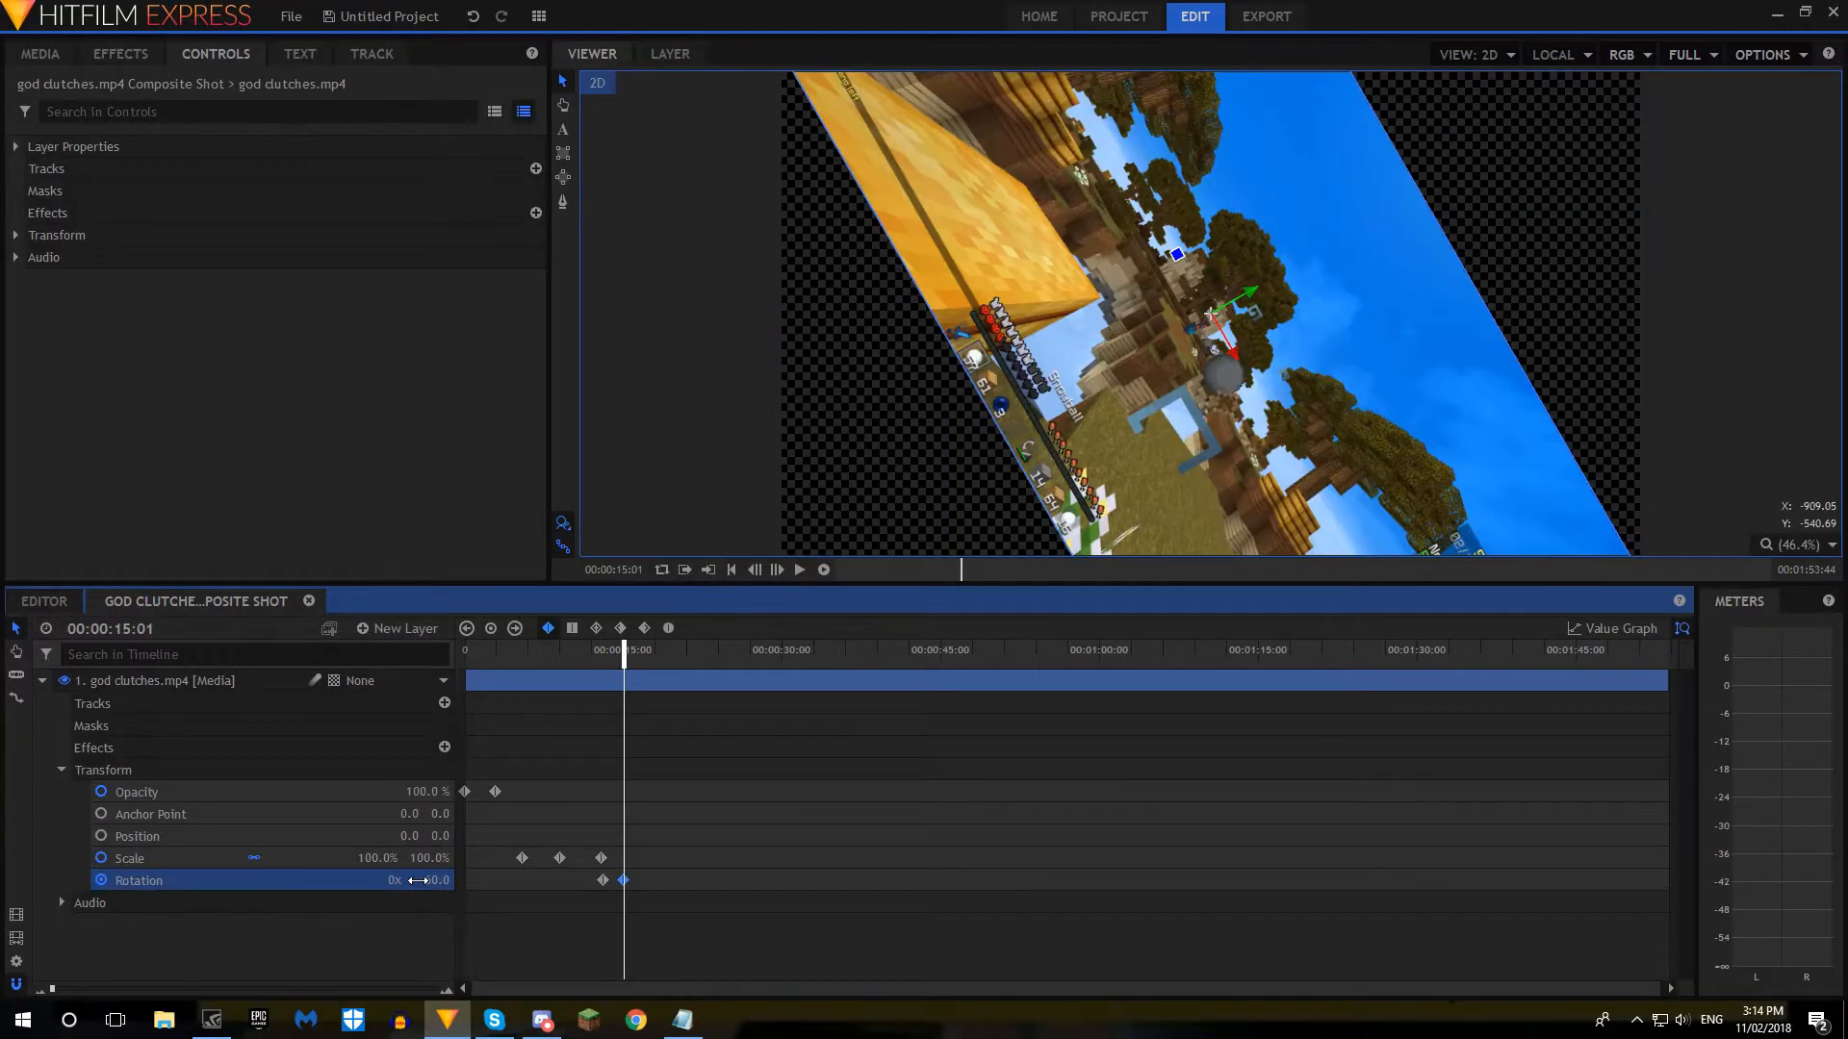
pyautogui.click(595, 651)
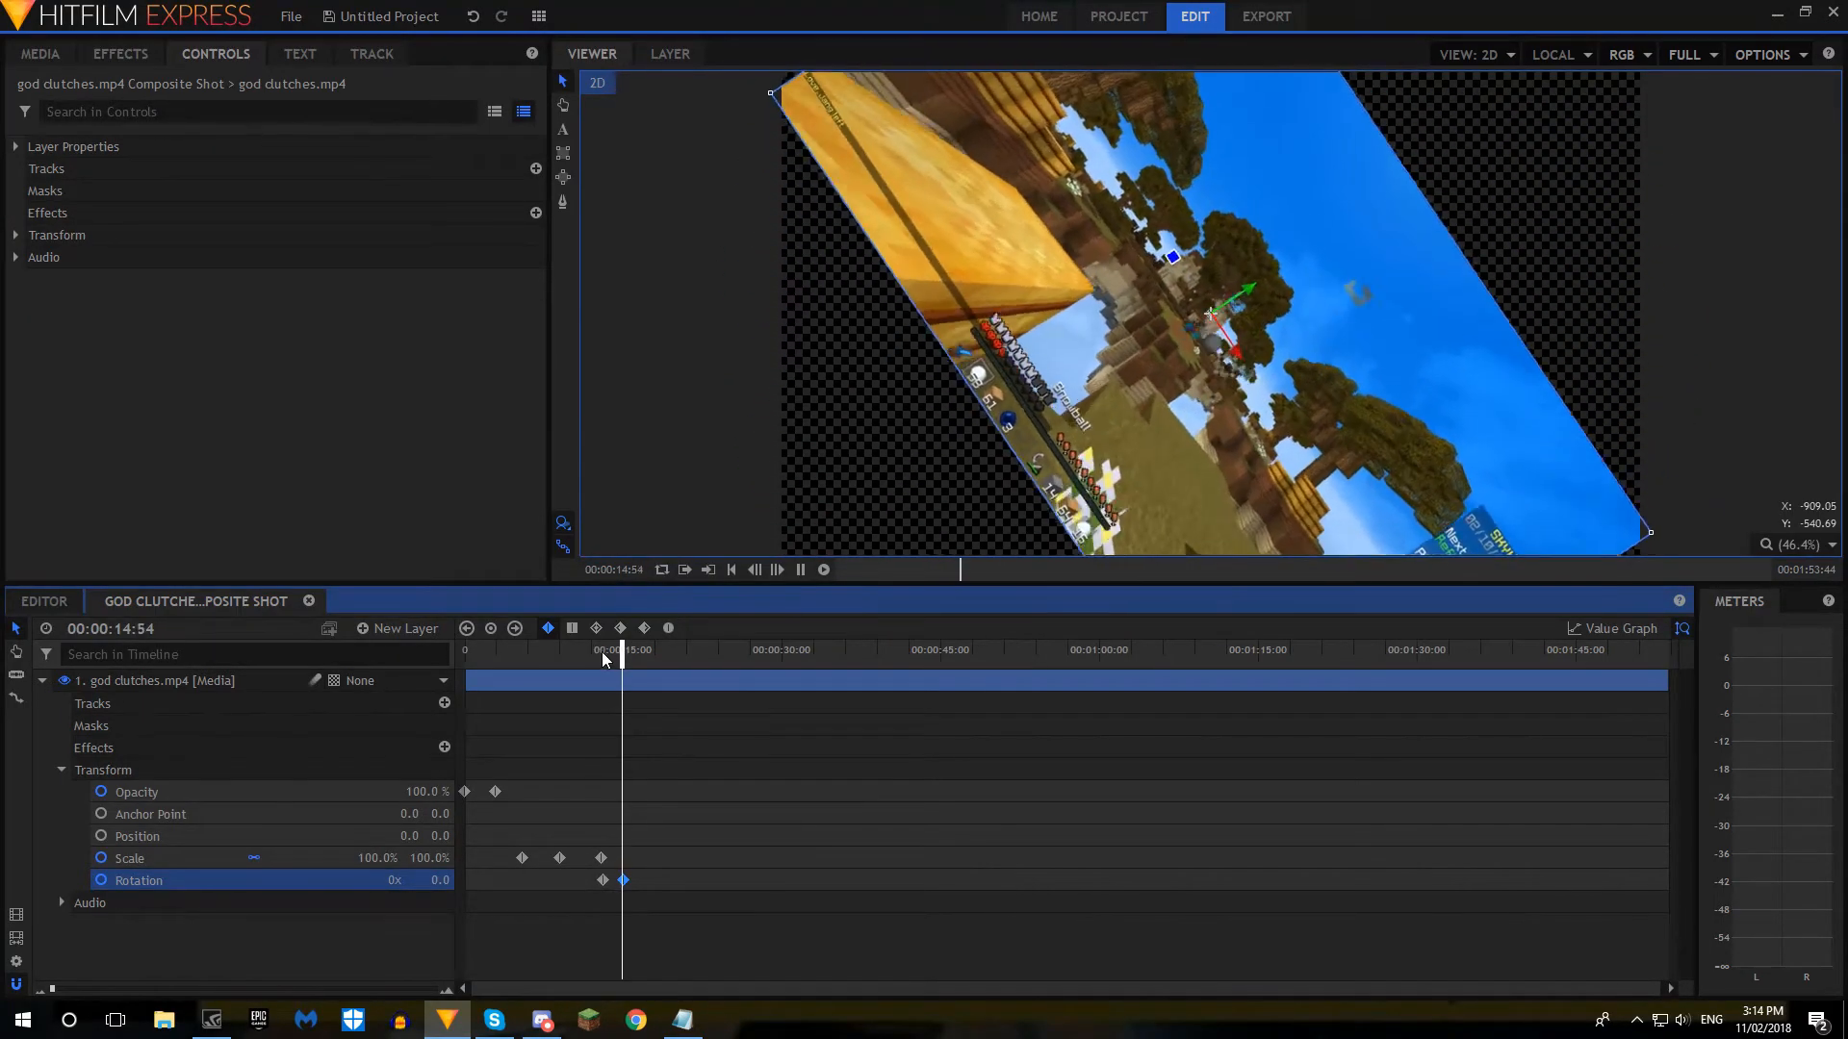
pyautogui.press('space')
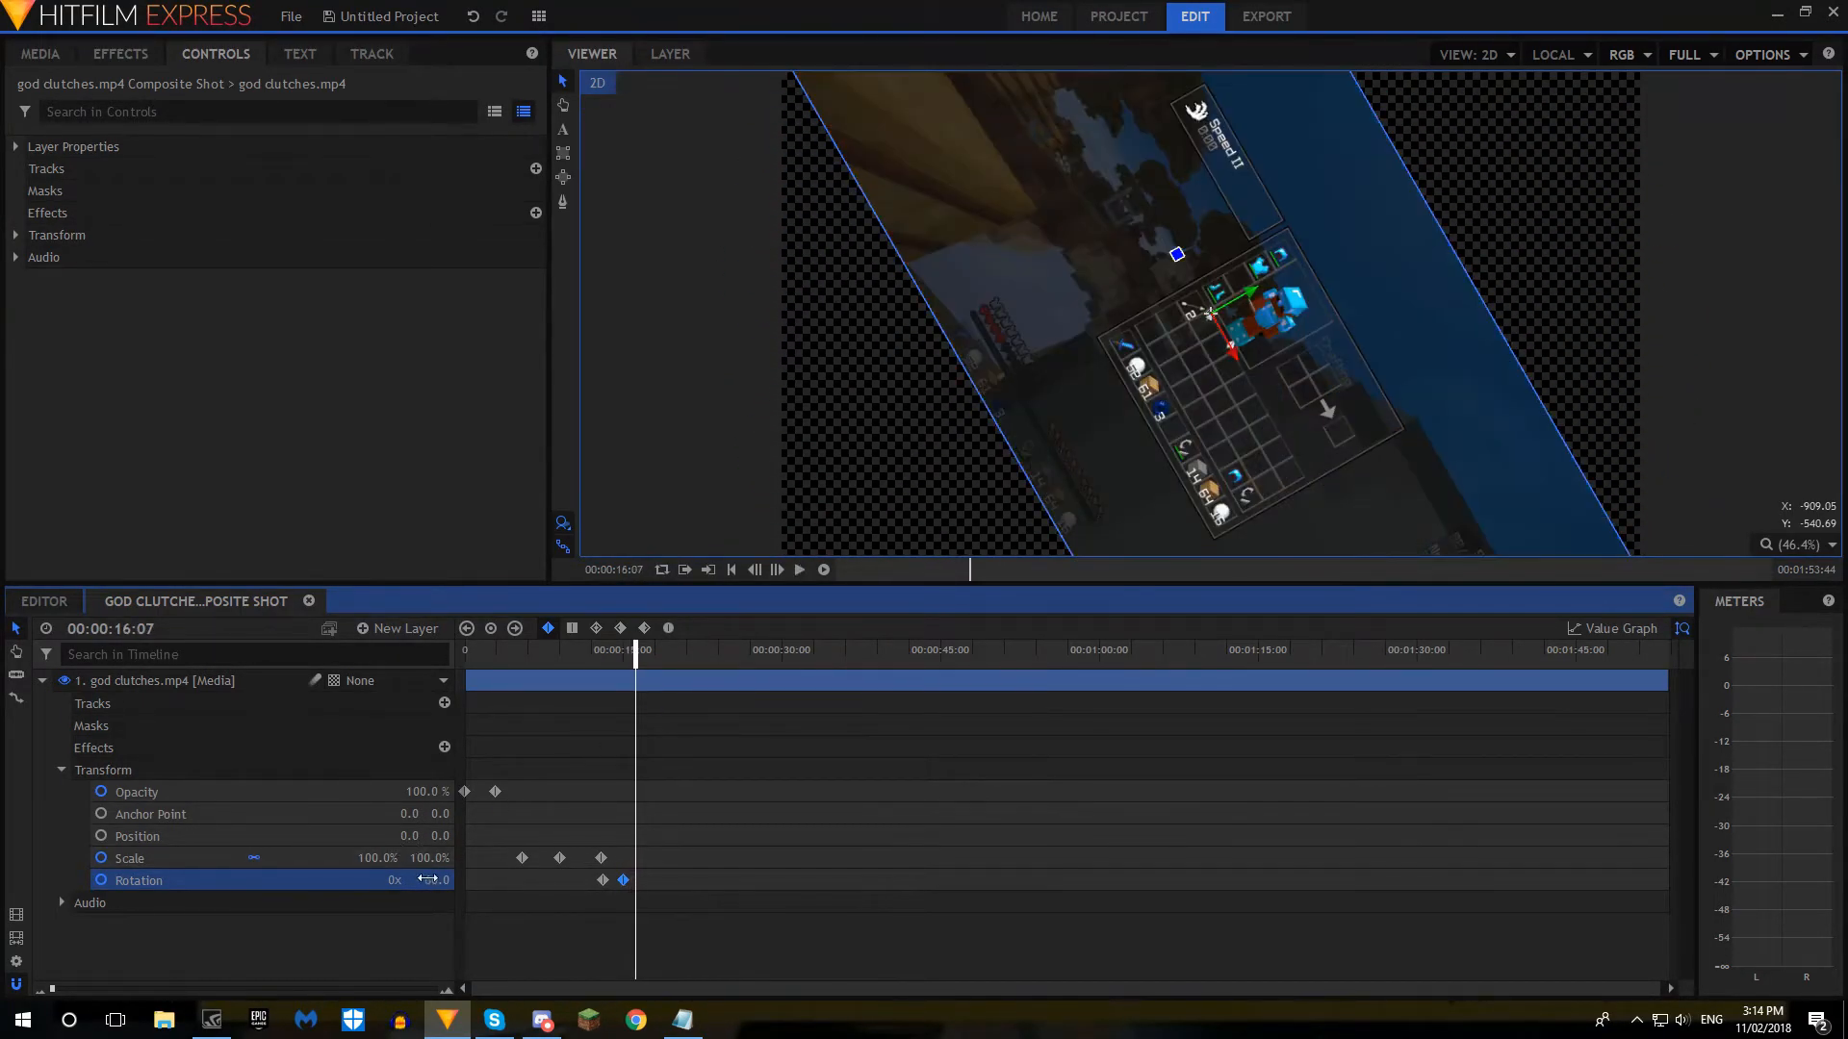
pyautogui.write('0')
pyautogui.press('Return')
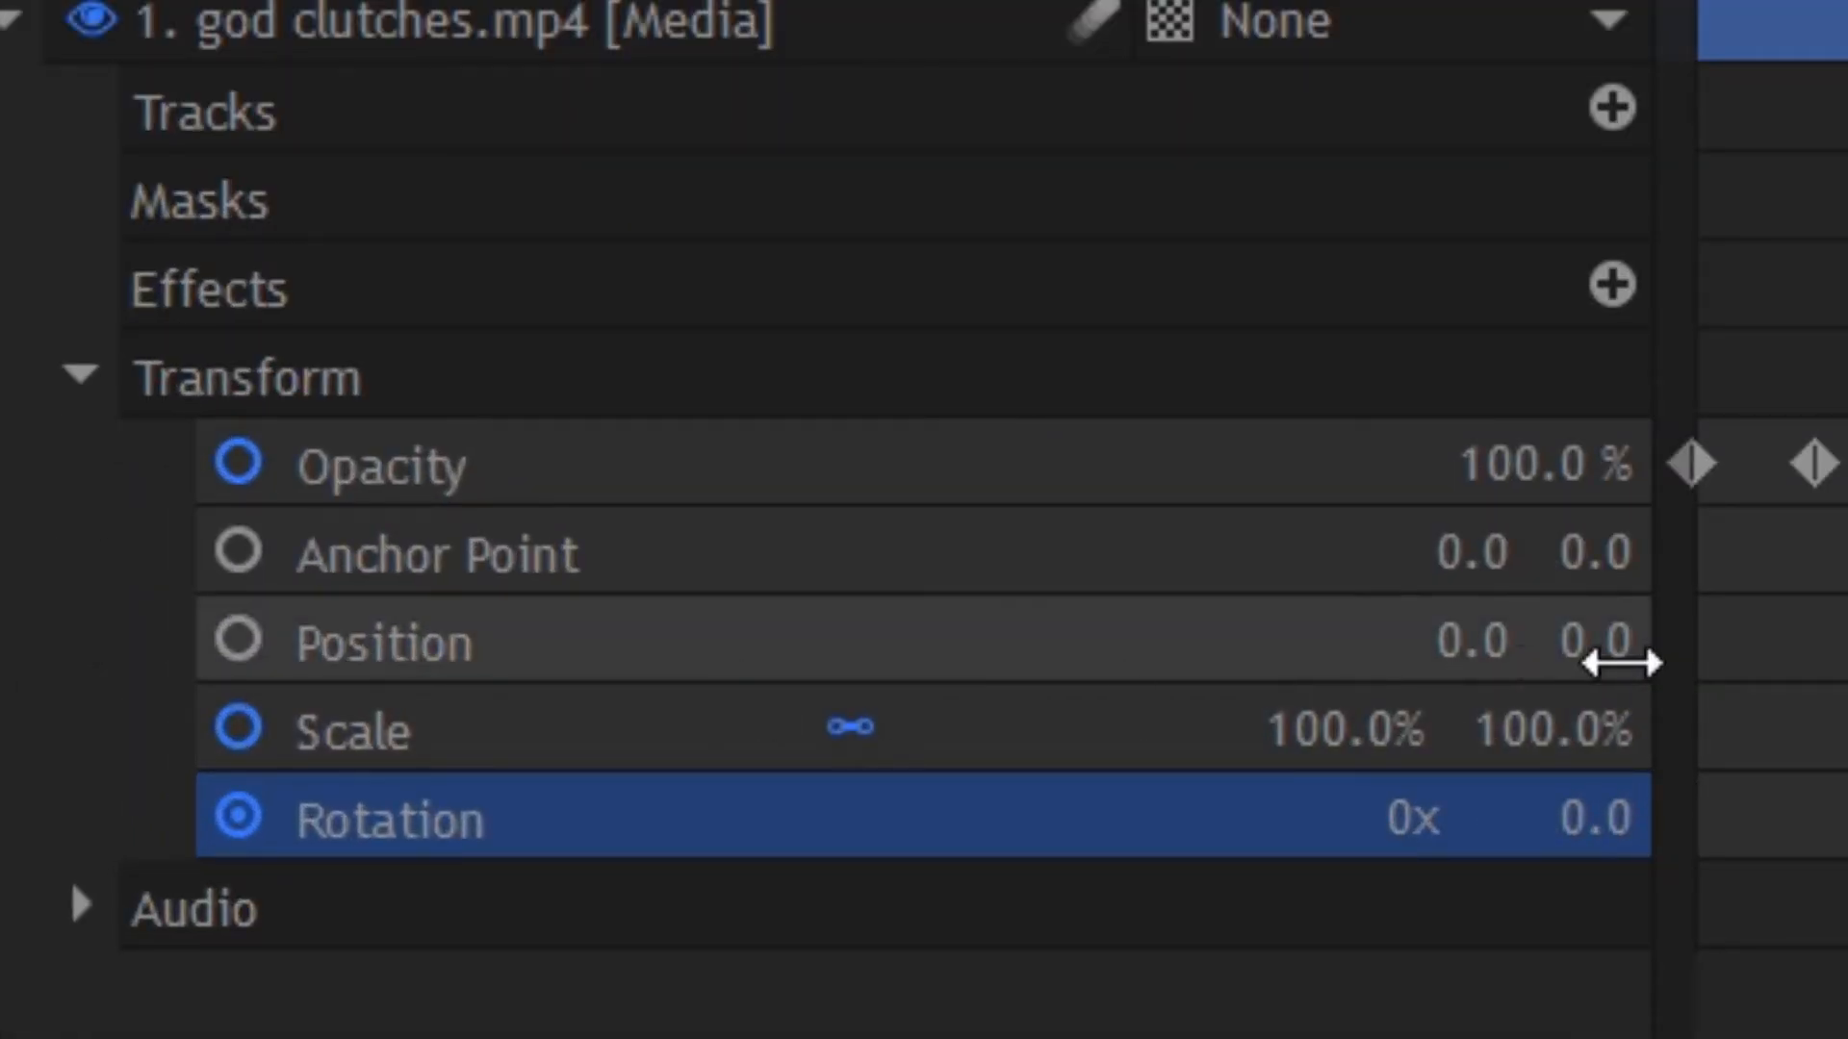
# Step: Add a 100% scale keyframe and a starting position keyframe to the layer at about 00:00:17
pyautogui.click(1301, 720)
pyautogui.scroll(1, 1324, 717)
pyautogui.scroll(-1, 1355, 740)
pyautogui.press('Return')
pyautogui.click(237, 641)
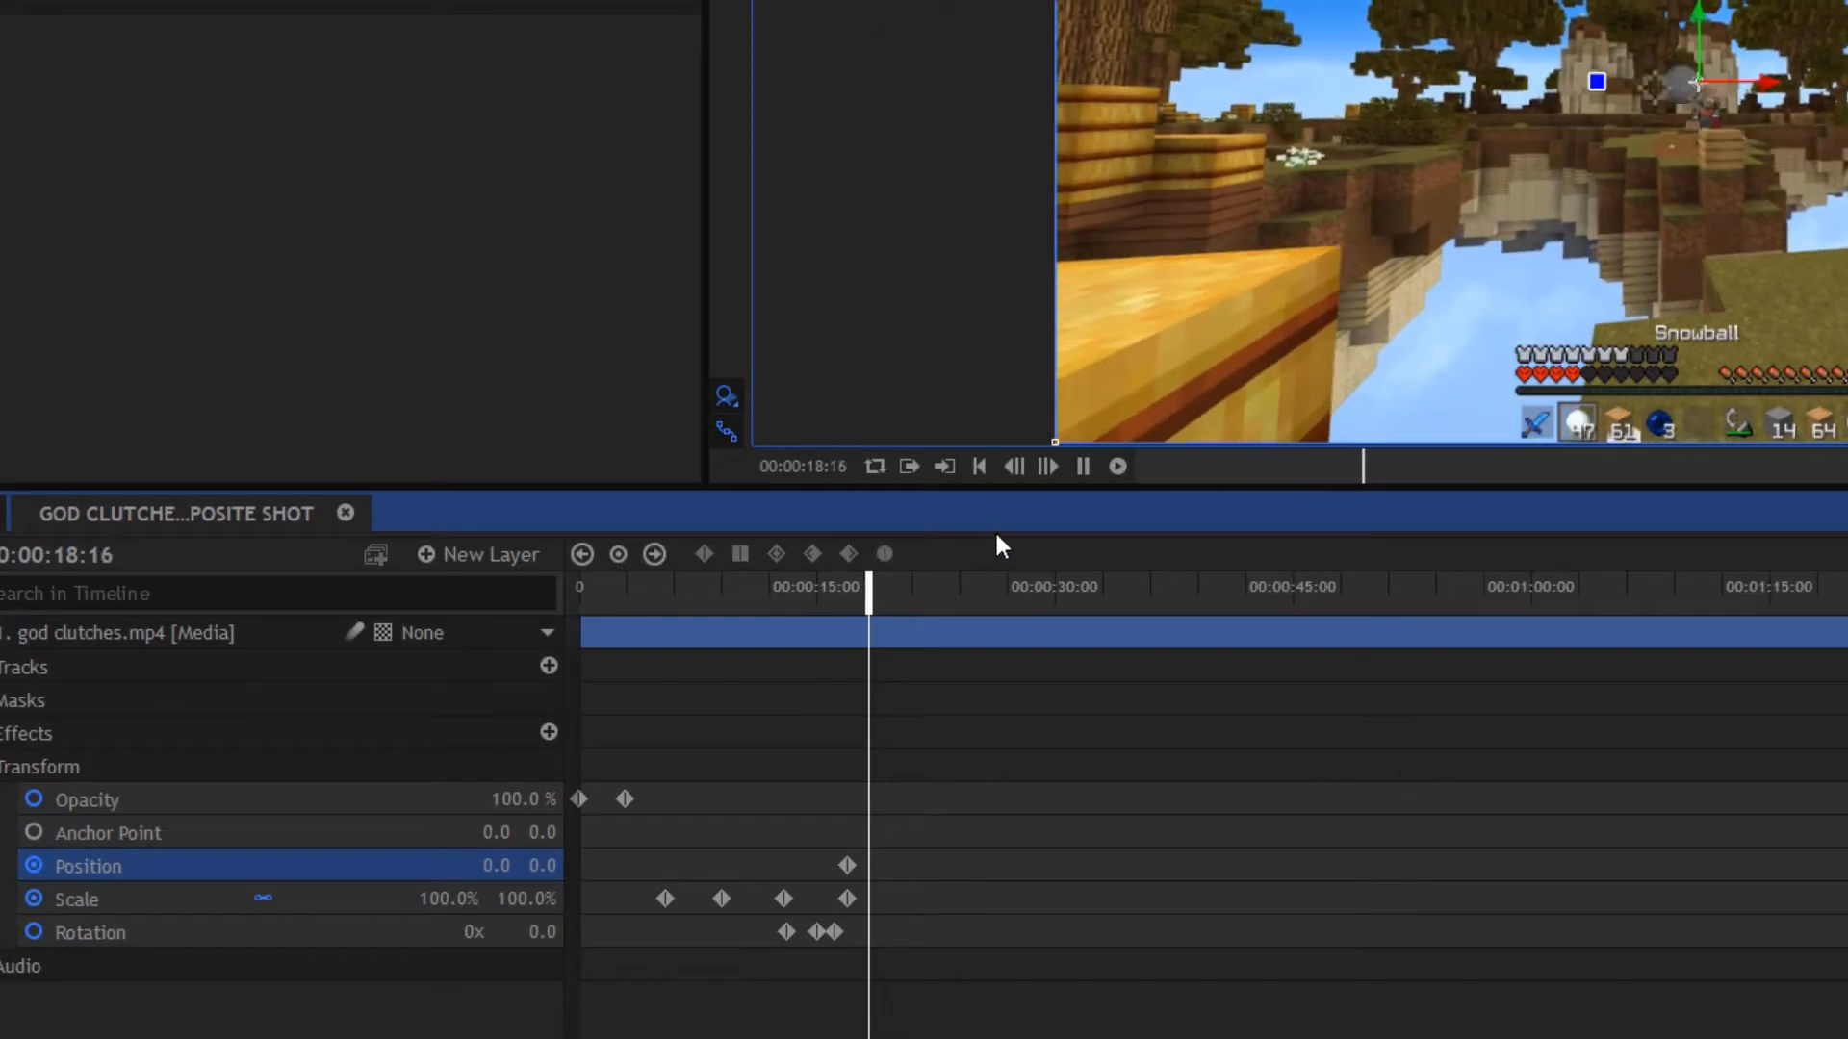
# Step: Enlarge the layer's scale at about 00:00:18:17, reposition the image in the viewer, and play the combined zoom and movement
pyautogui.press('space')
pyautogui.click(451, 898)
pyautogui.press('Return')
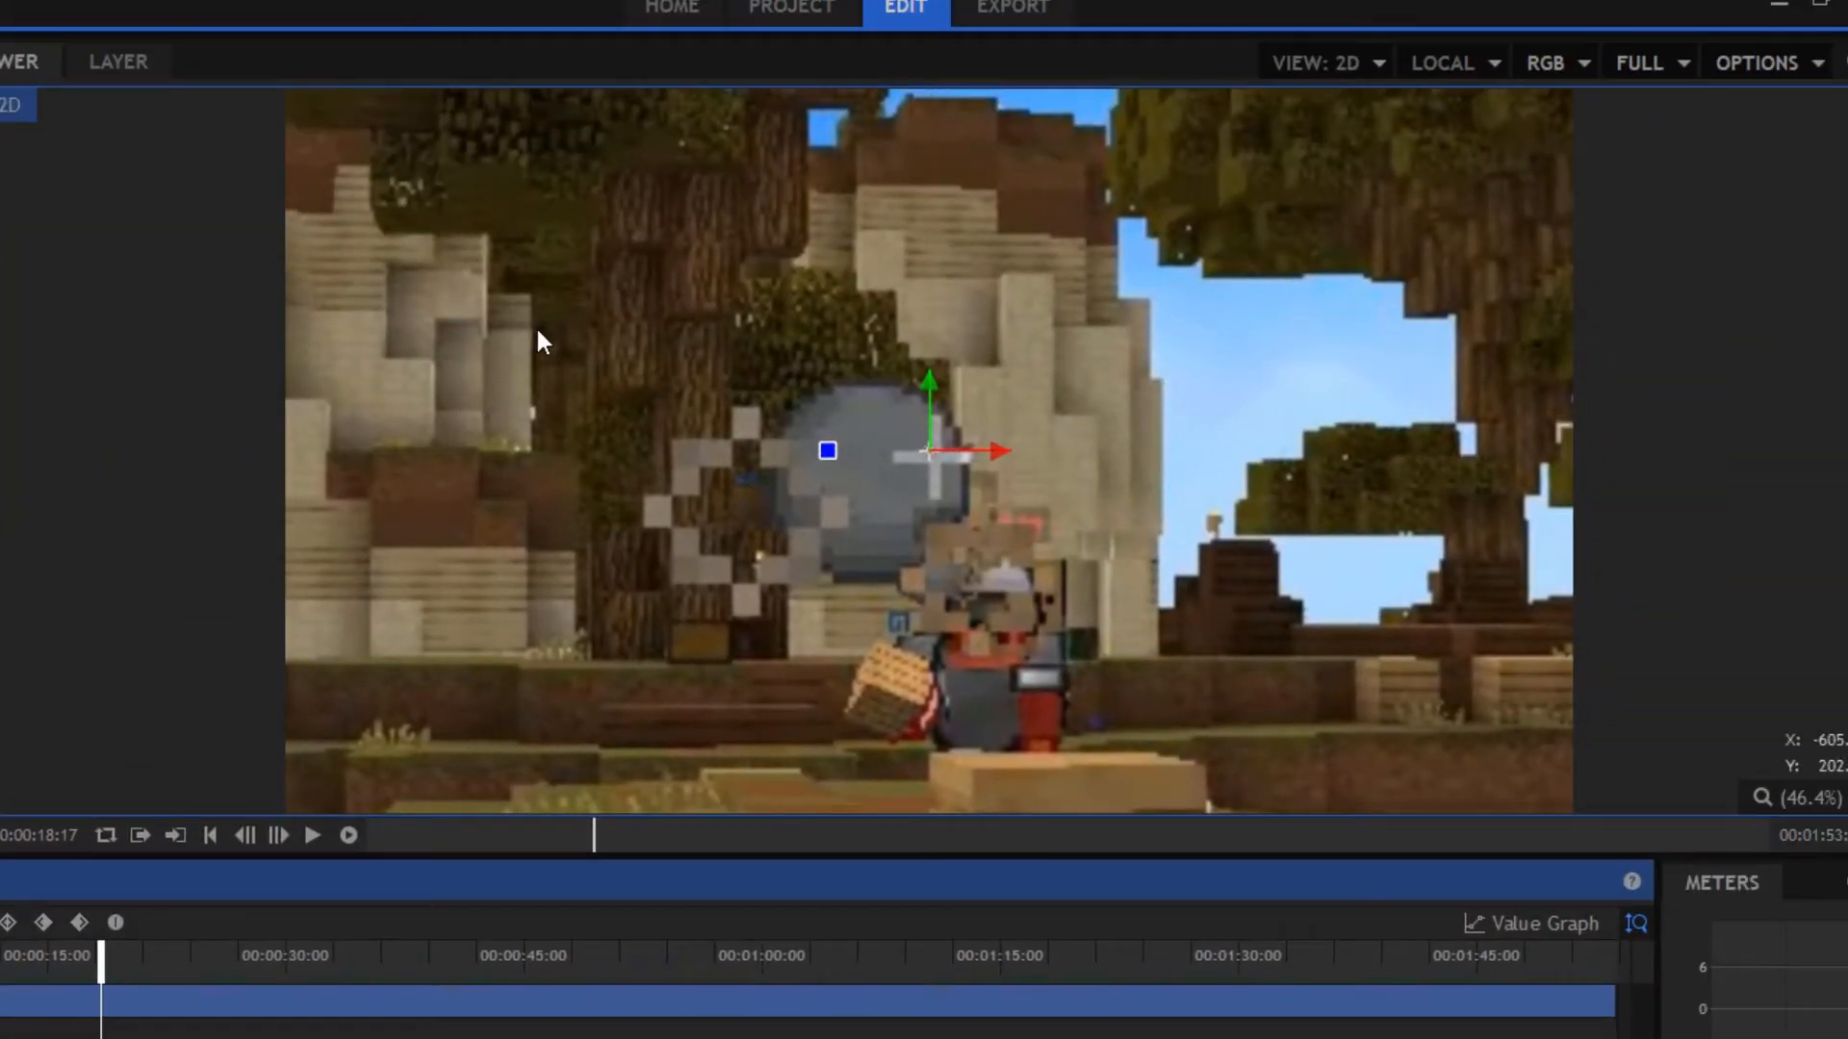
pyautogui.moveTo(535, 325); pyautogui.dragTo(1232, 531)
pyautogui.moveTo(640, 476)
pyautogui.mouseDown()
pyautogui.moveTo(1031, 660)
pyautogui.moveTo(1197, 626)
pyautogui.moveTo(972, 601)
pyautogui.moveTo(747, 481)
pyautogui.mouseUp()
pyautogui.click(73, 955)
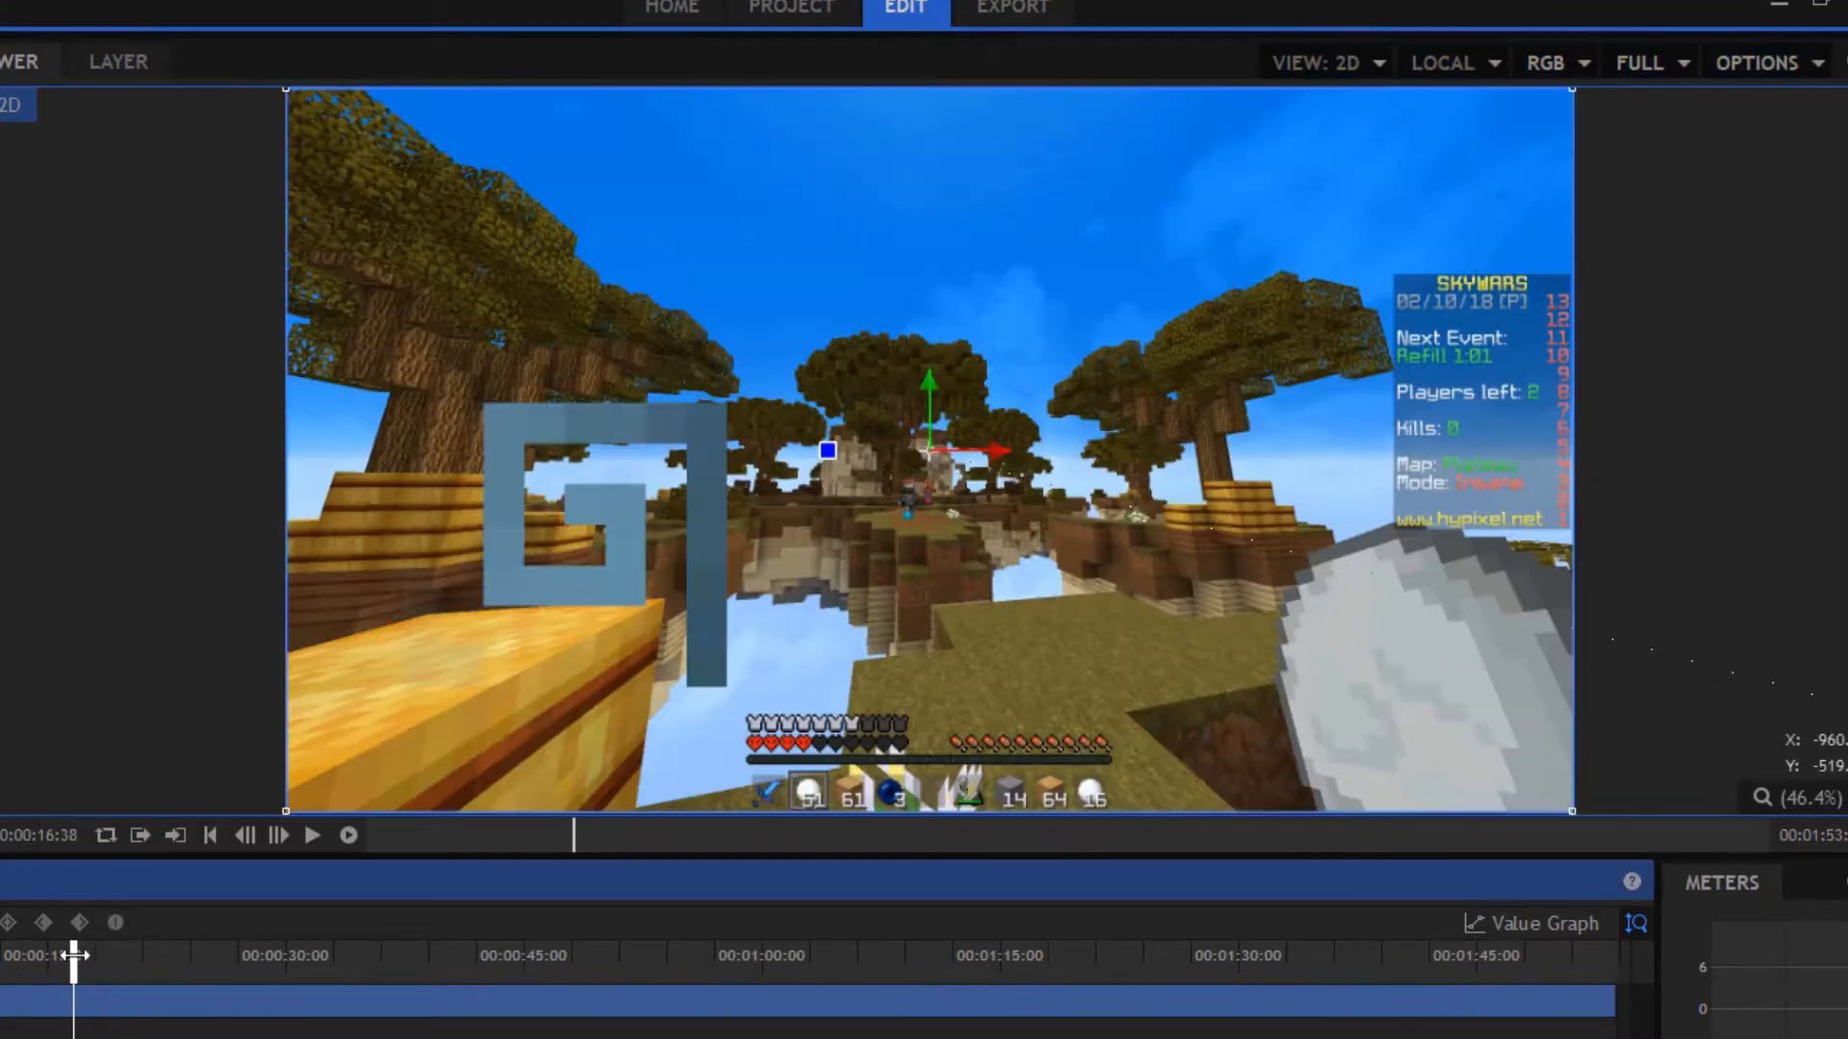
pyautogui.press('space')
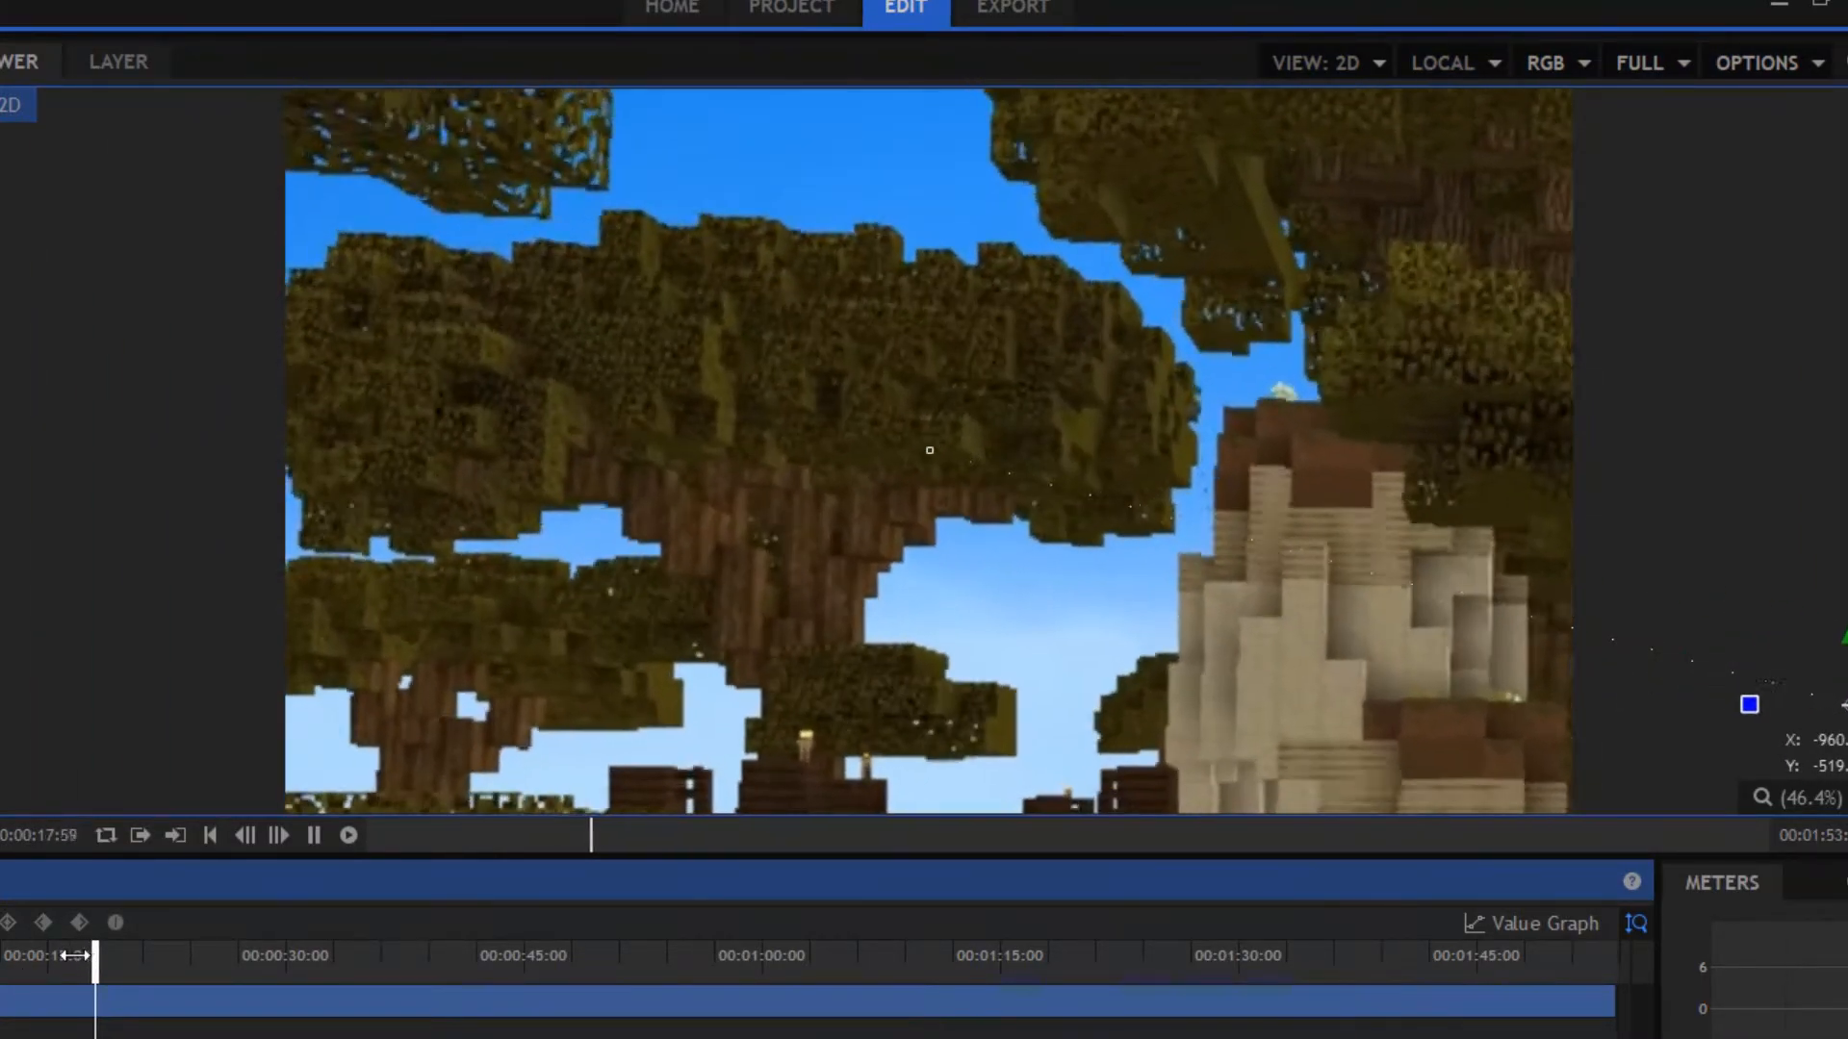
pyautogui.press('space')
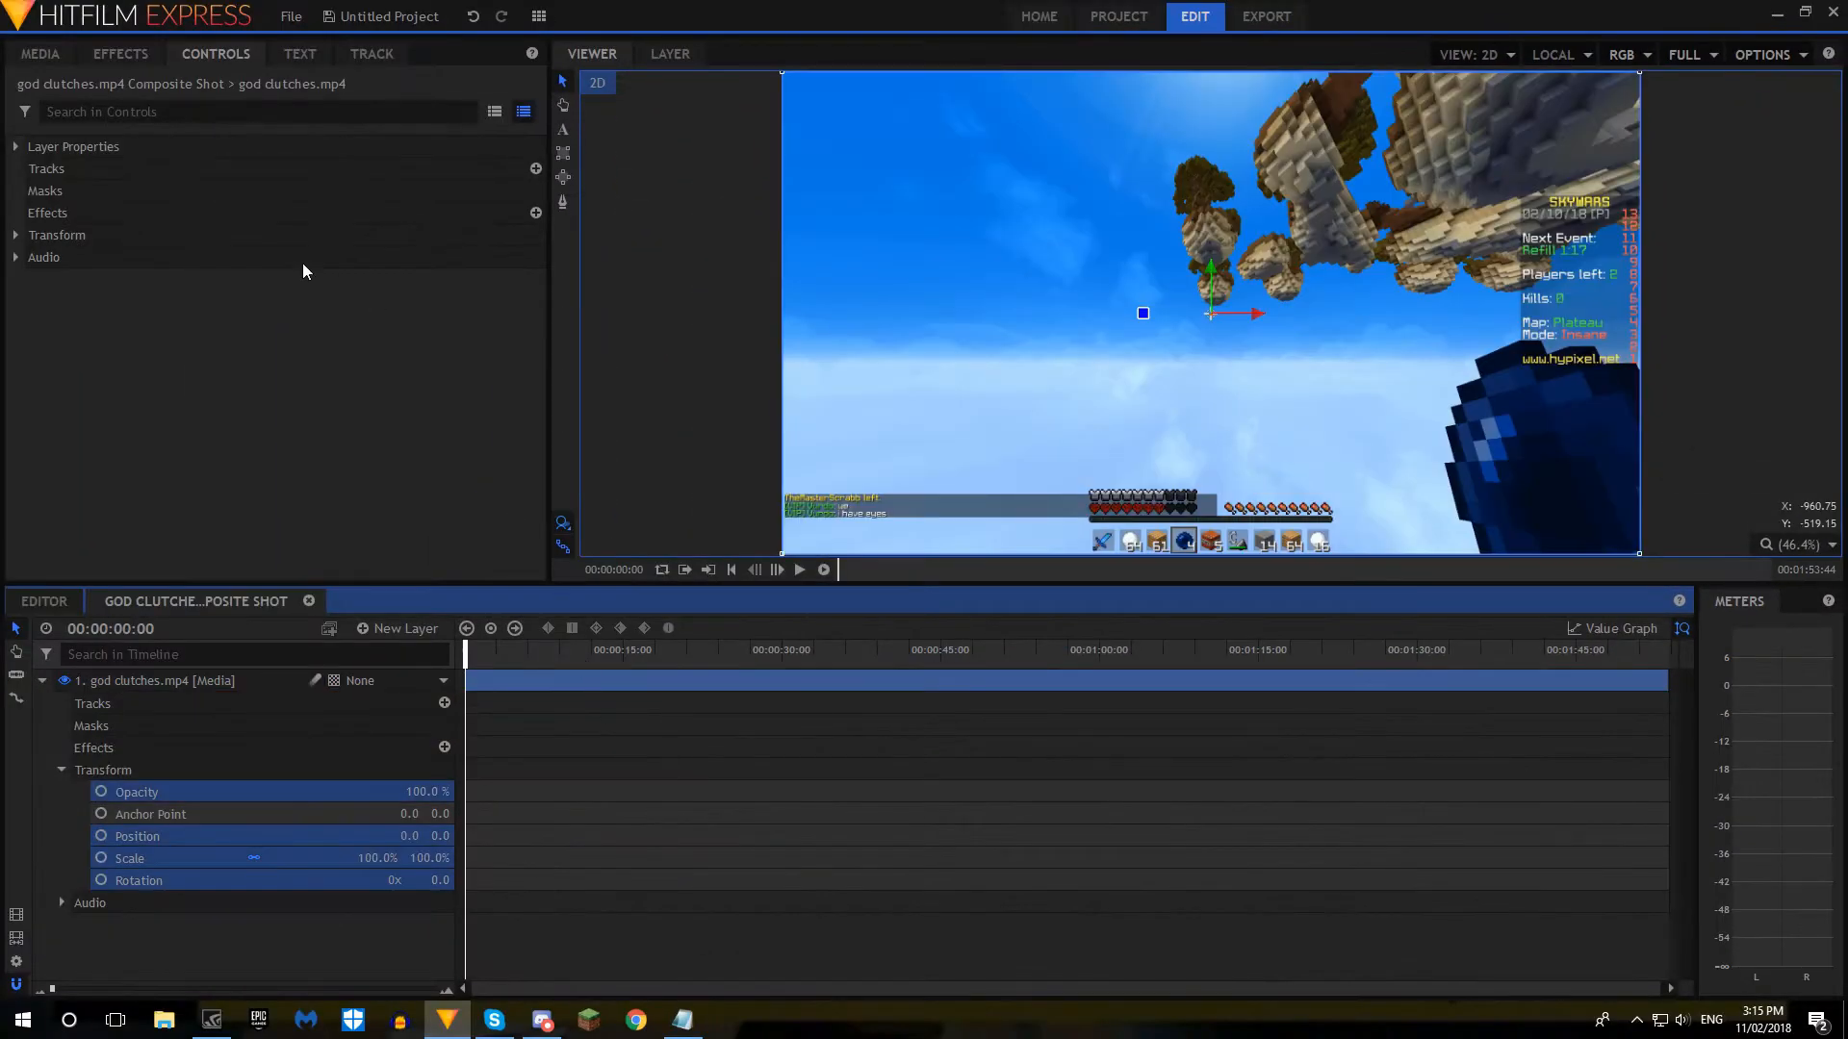
pyautogui.click(16, 146)
pyautogui.click(16, 147)
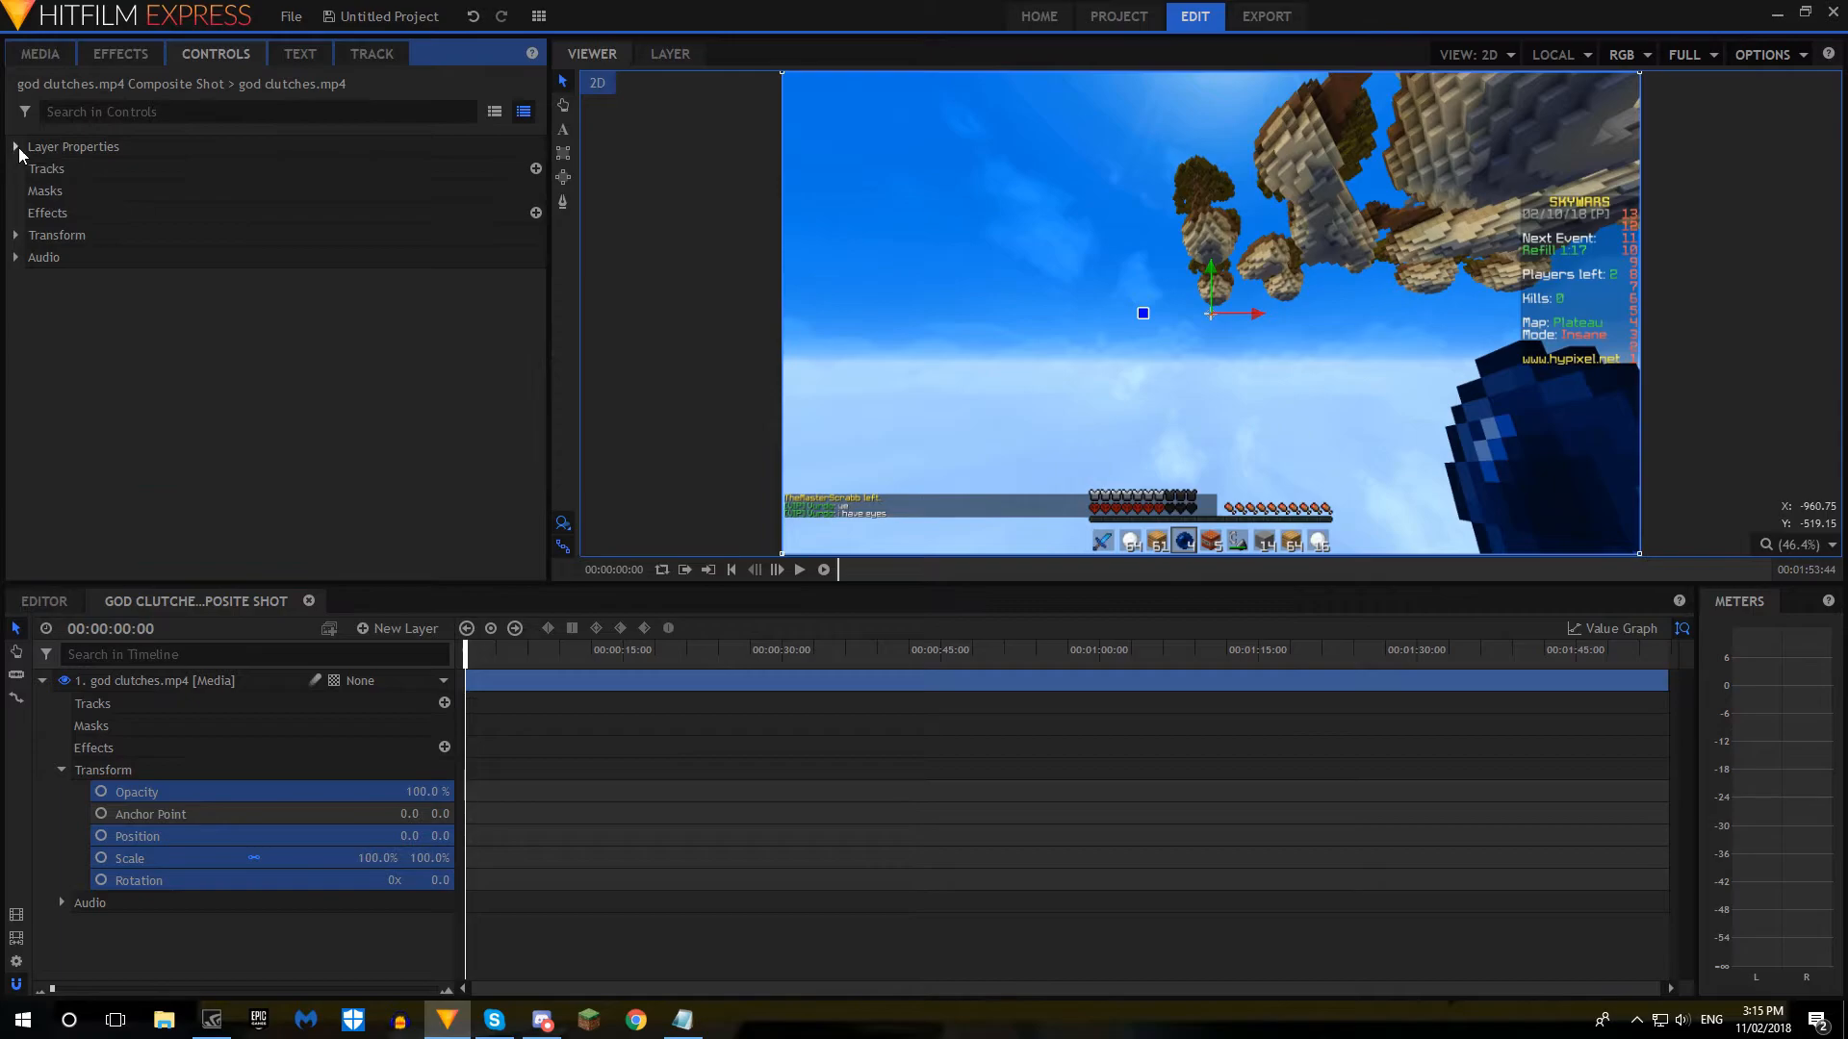
pyautogui.click(149, 922)
# Step: Apply the Blur effect from the Blurs category to the god clutches.mp4 layer
pyautogui.click(124, 48)
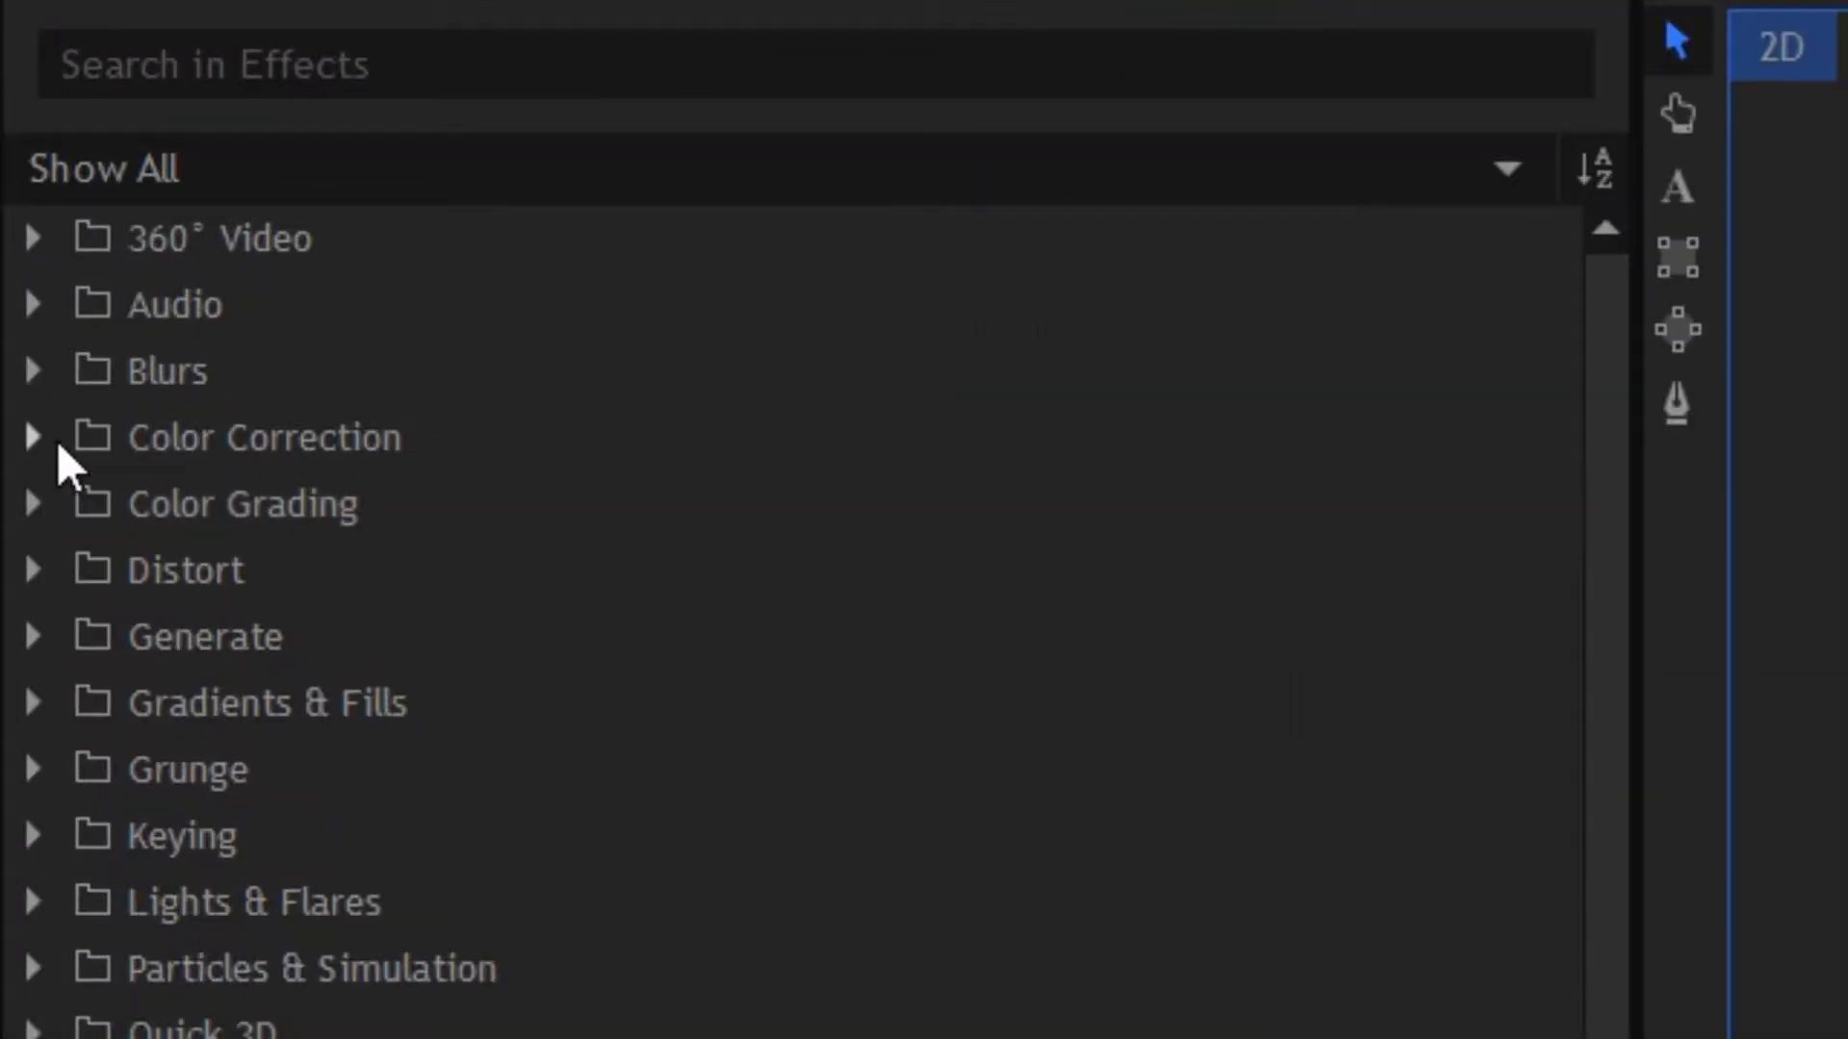
pyautogui.click(15, 190)
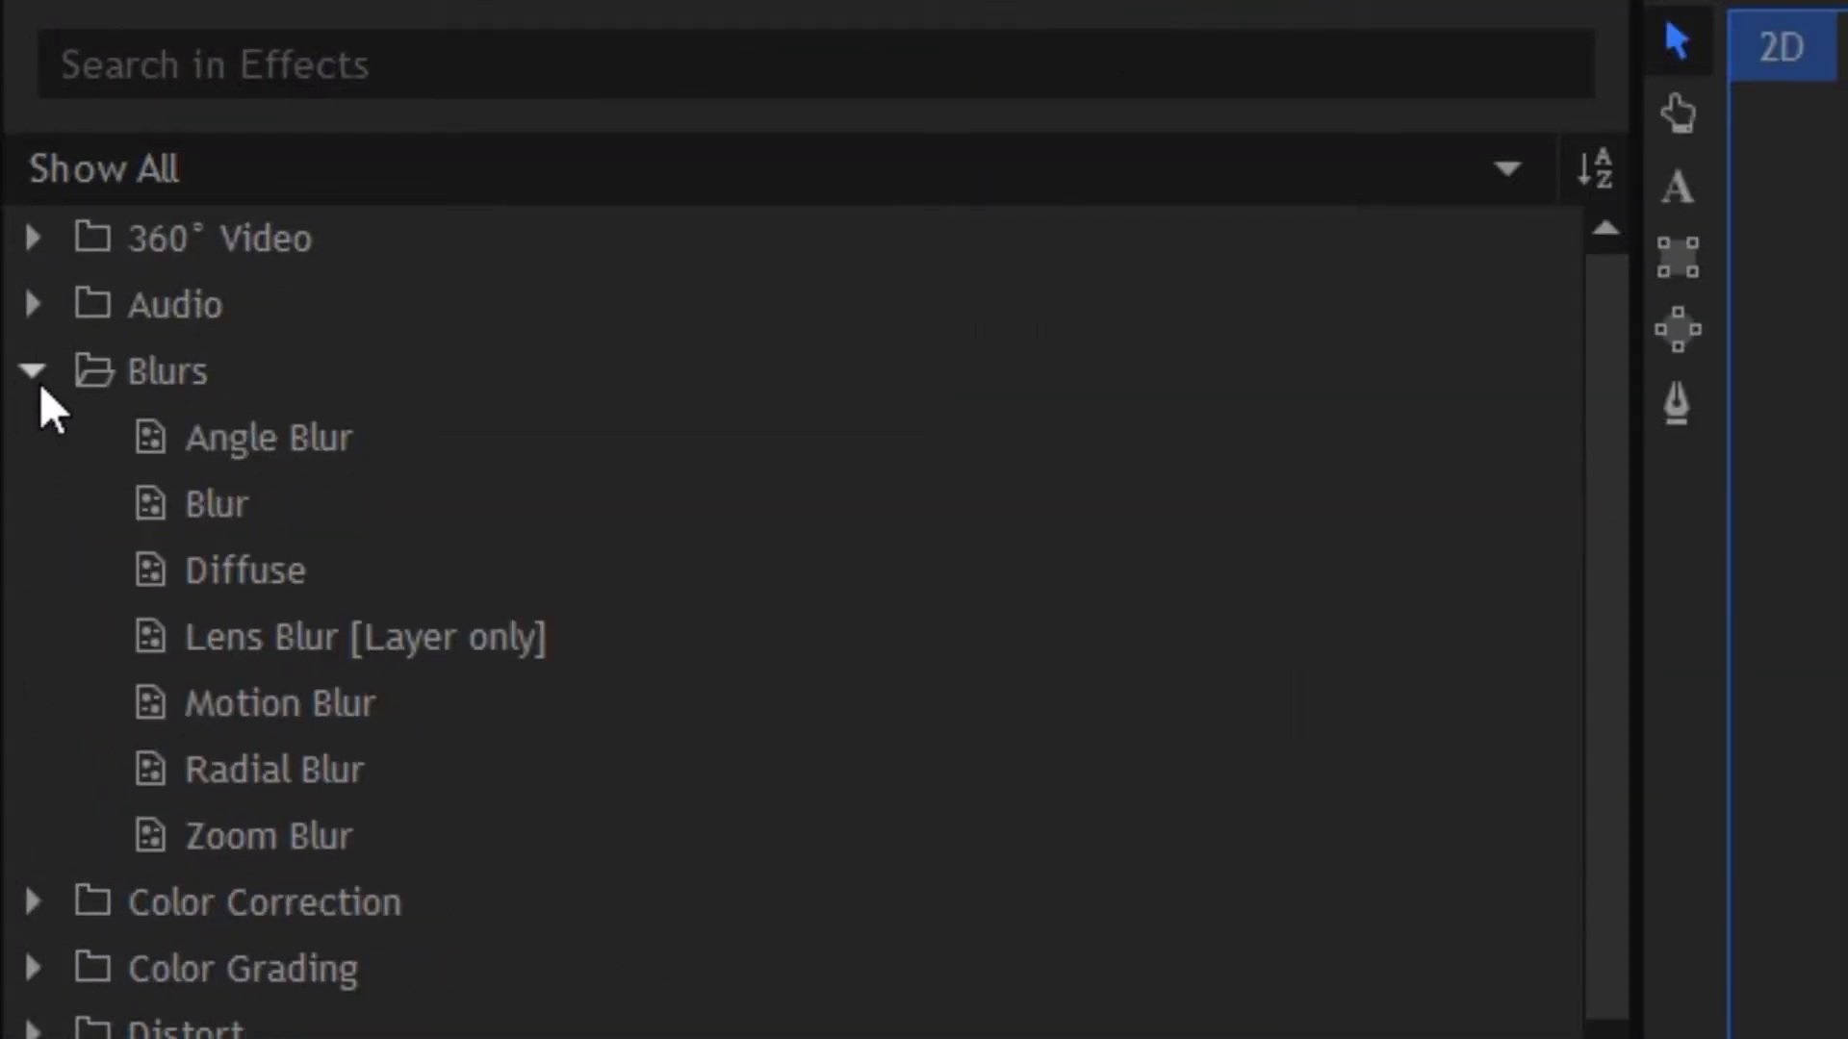
pyautogui.click(215, 503)
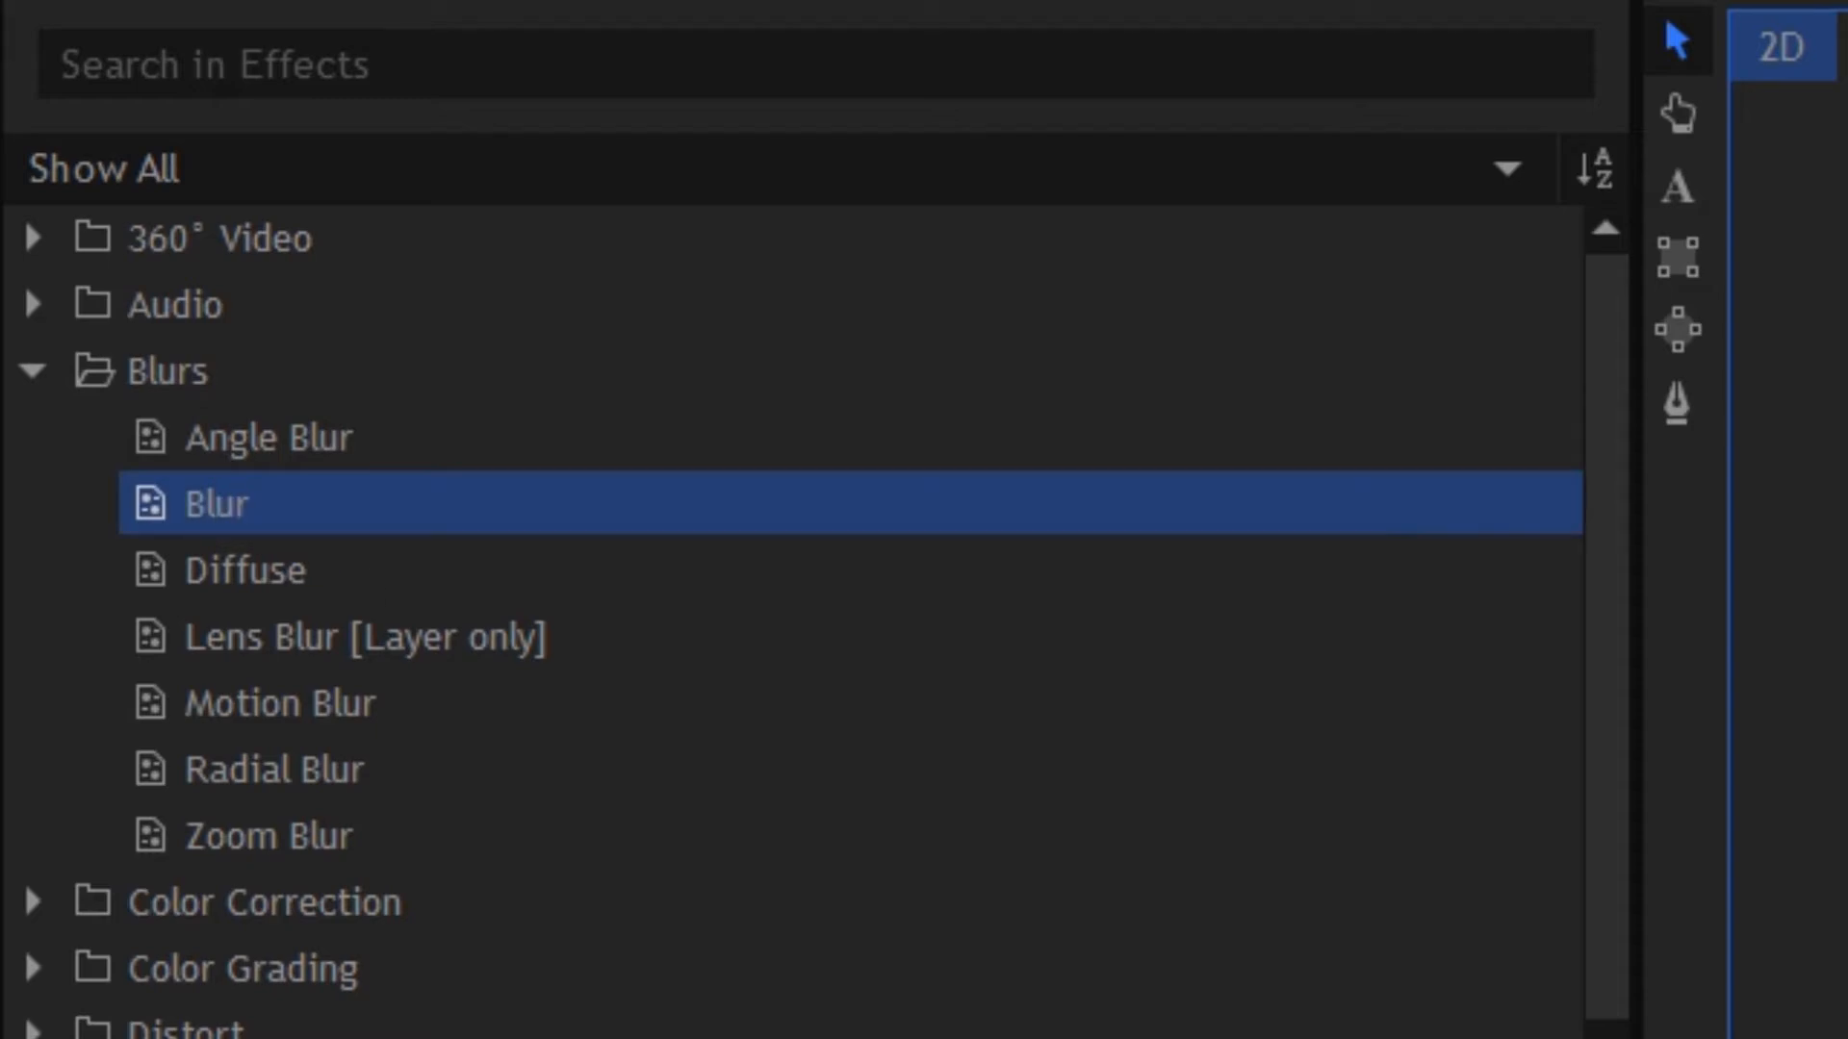
pyautogui.moveTo(215, 502); pyautogui.dragTo(156, 681)
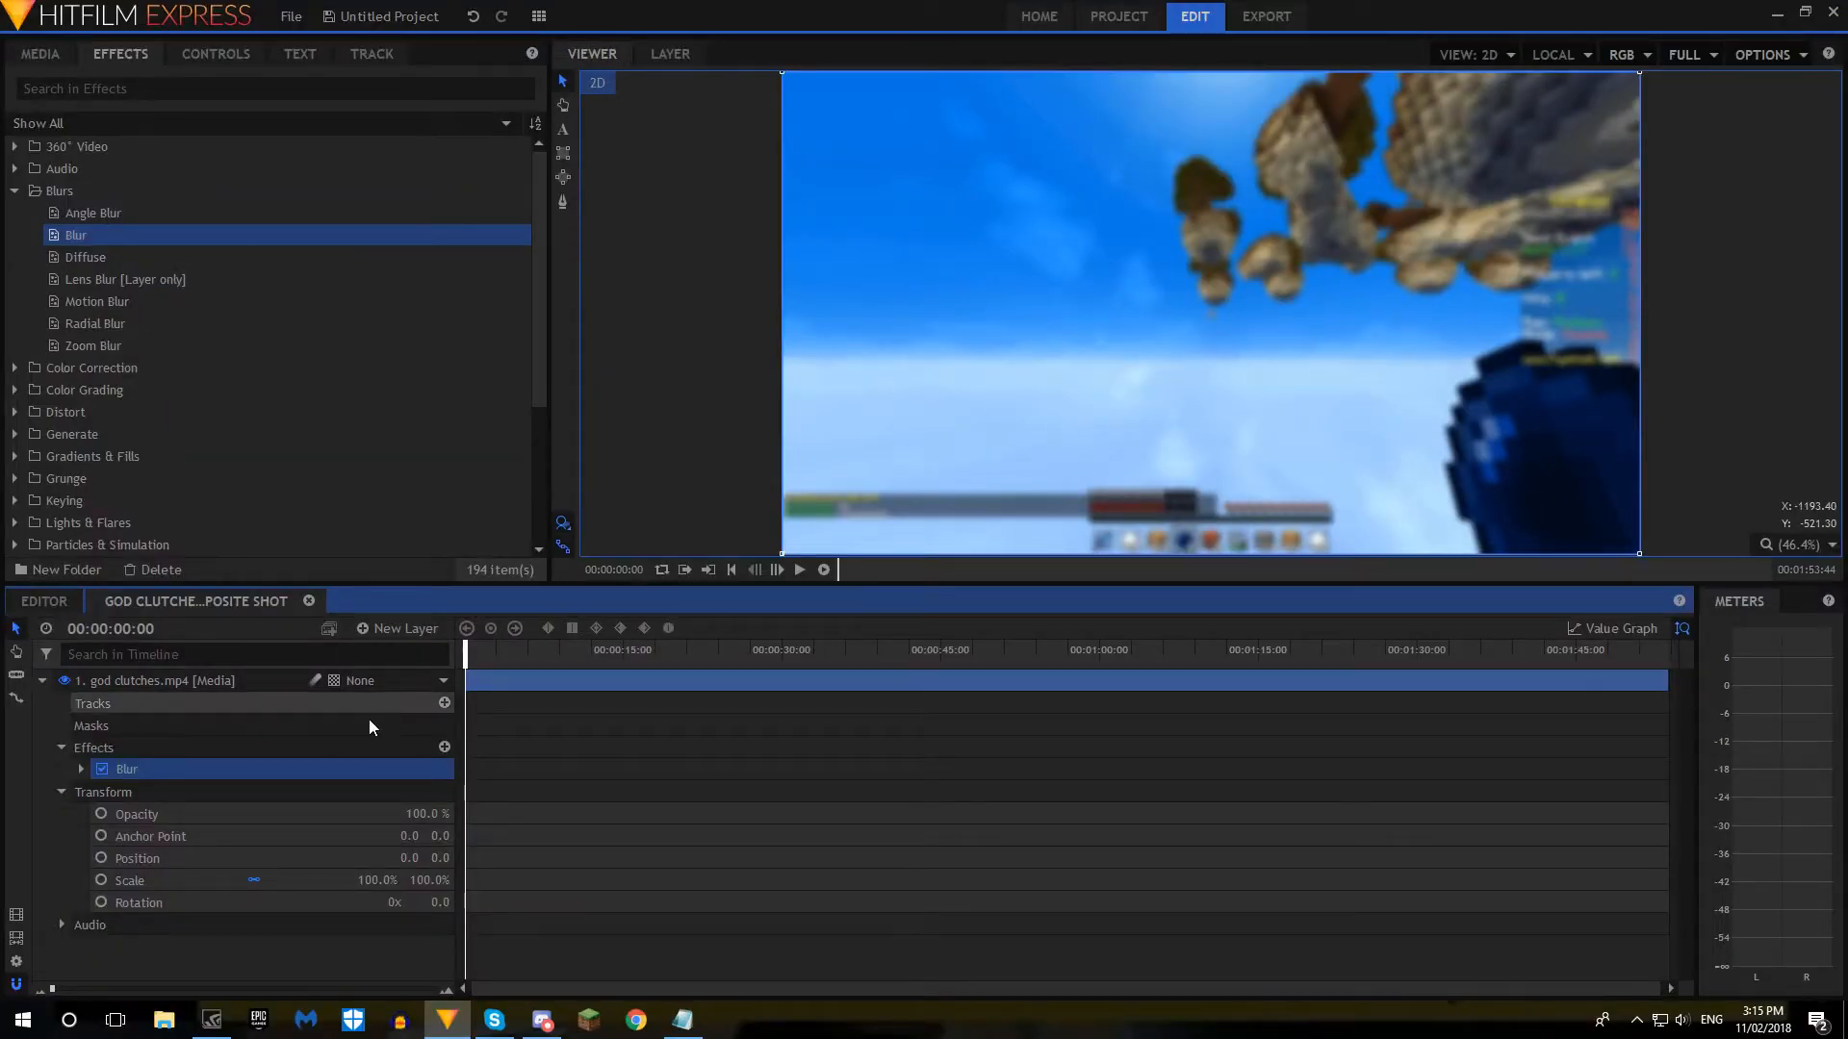
# Step: Set the Blur effect's radius to 20 px
pyautogui.click(63, 792)
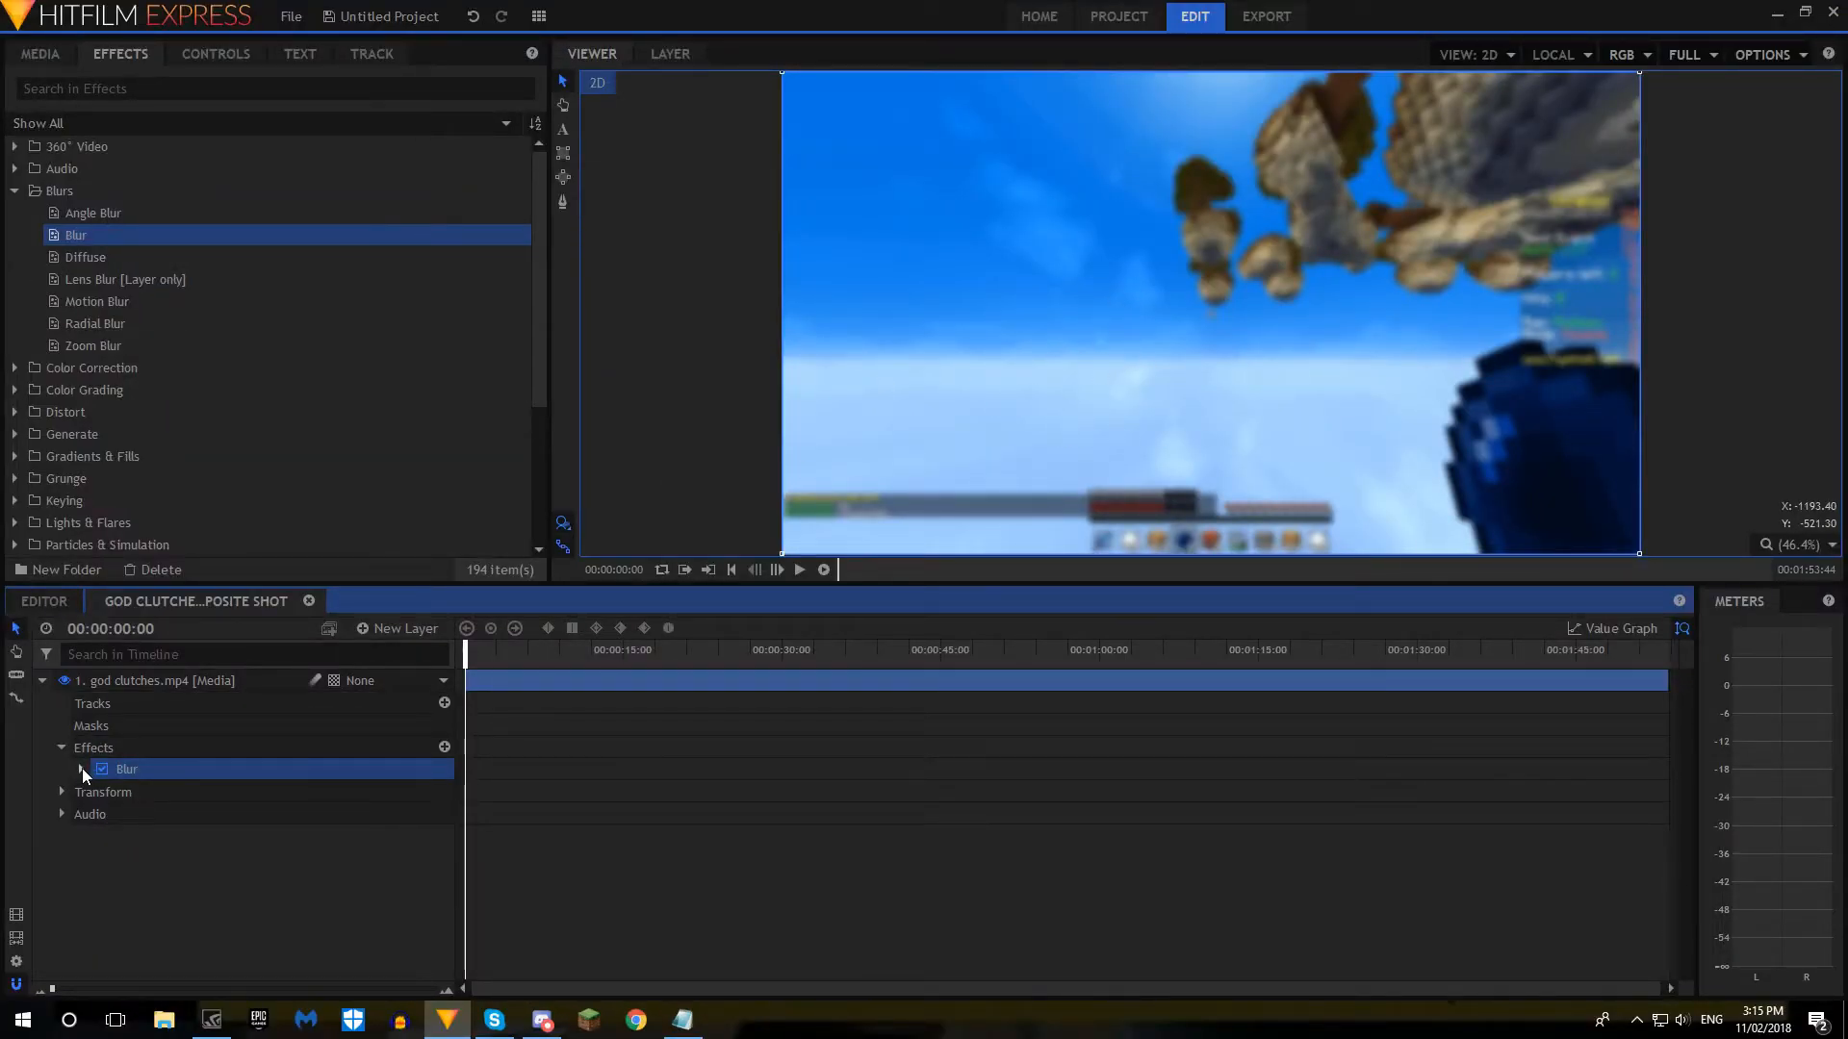
pyautogui.click(82, 769)
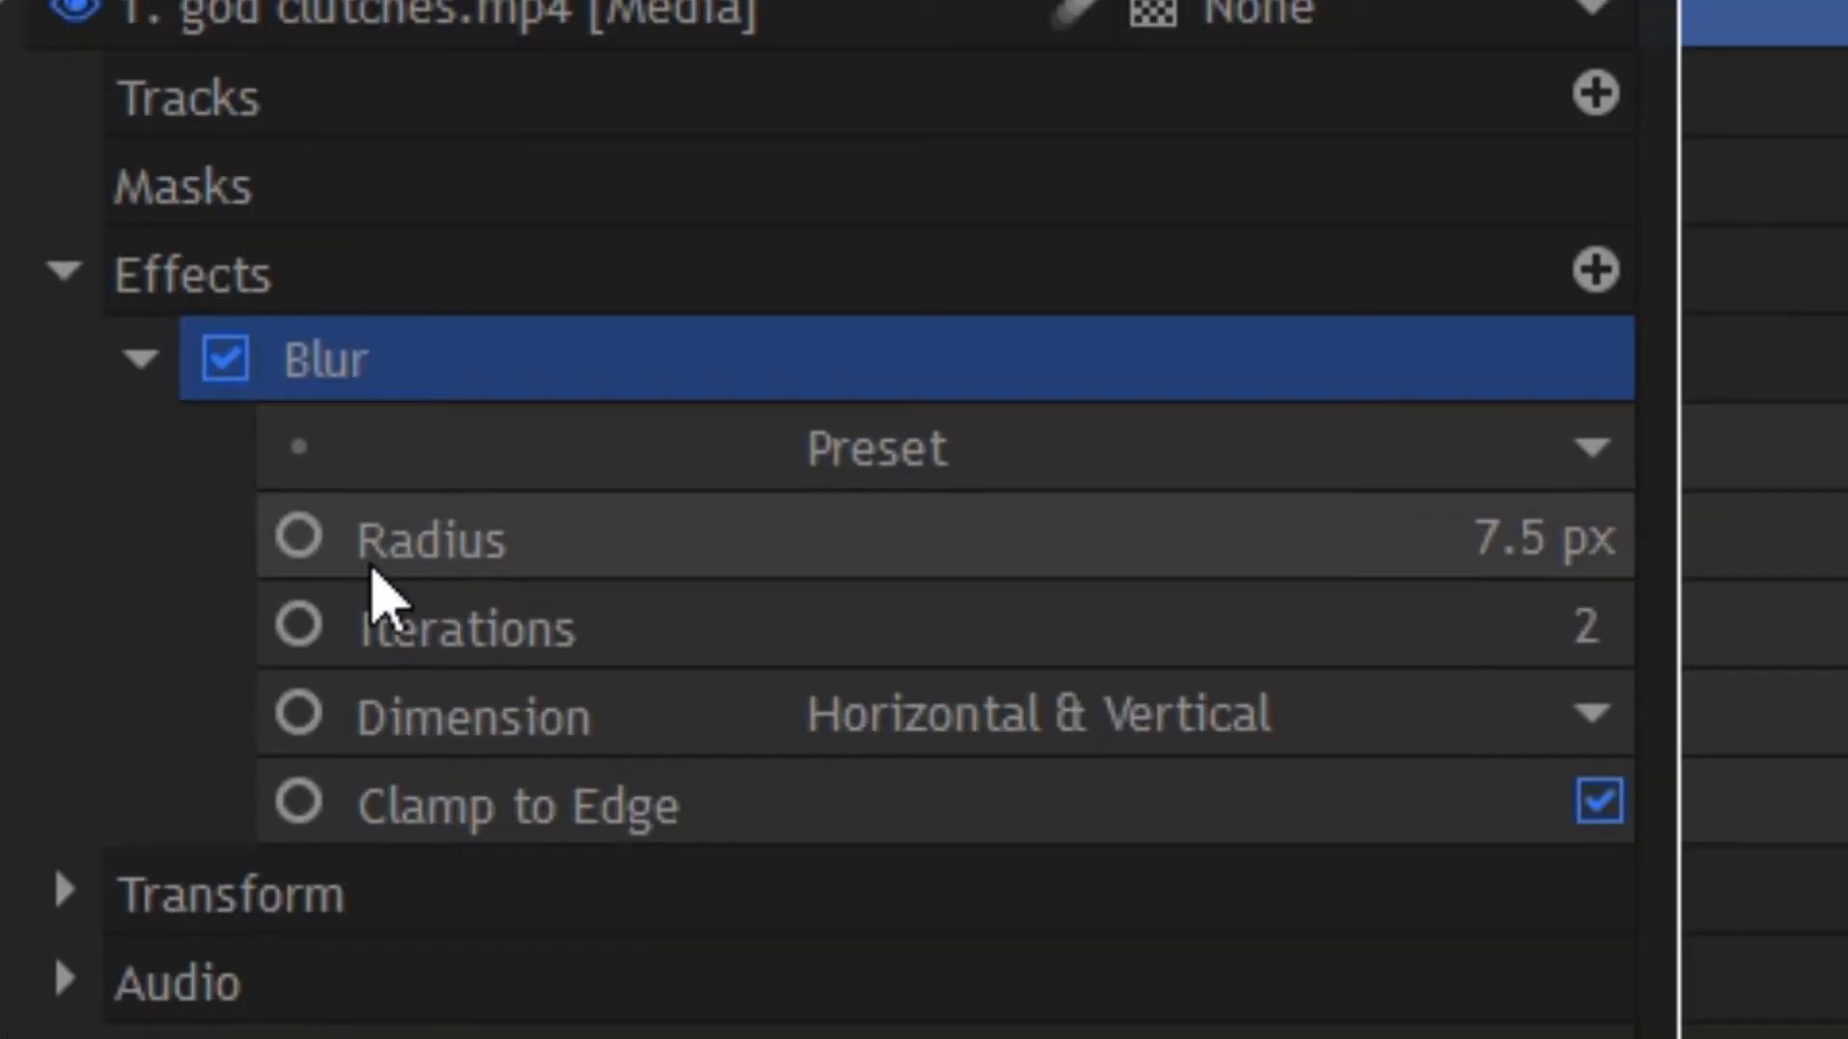
pyautogui.click(1540, 534)
pyautogui.write('20')
pyautogui.press('Return')
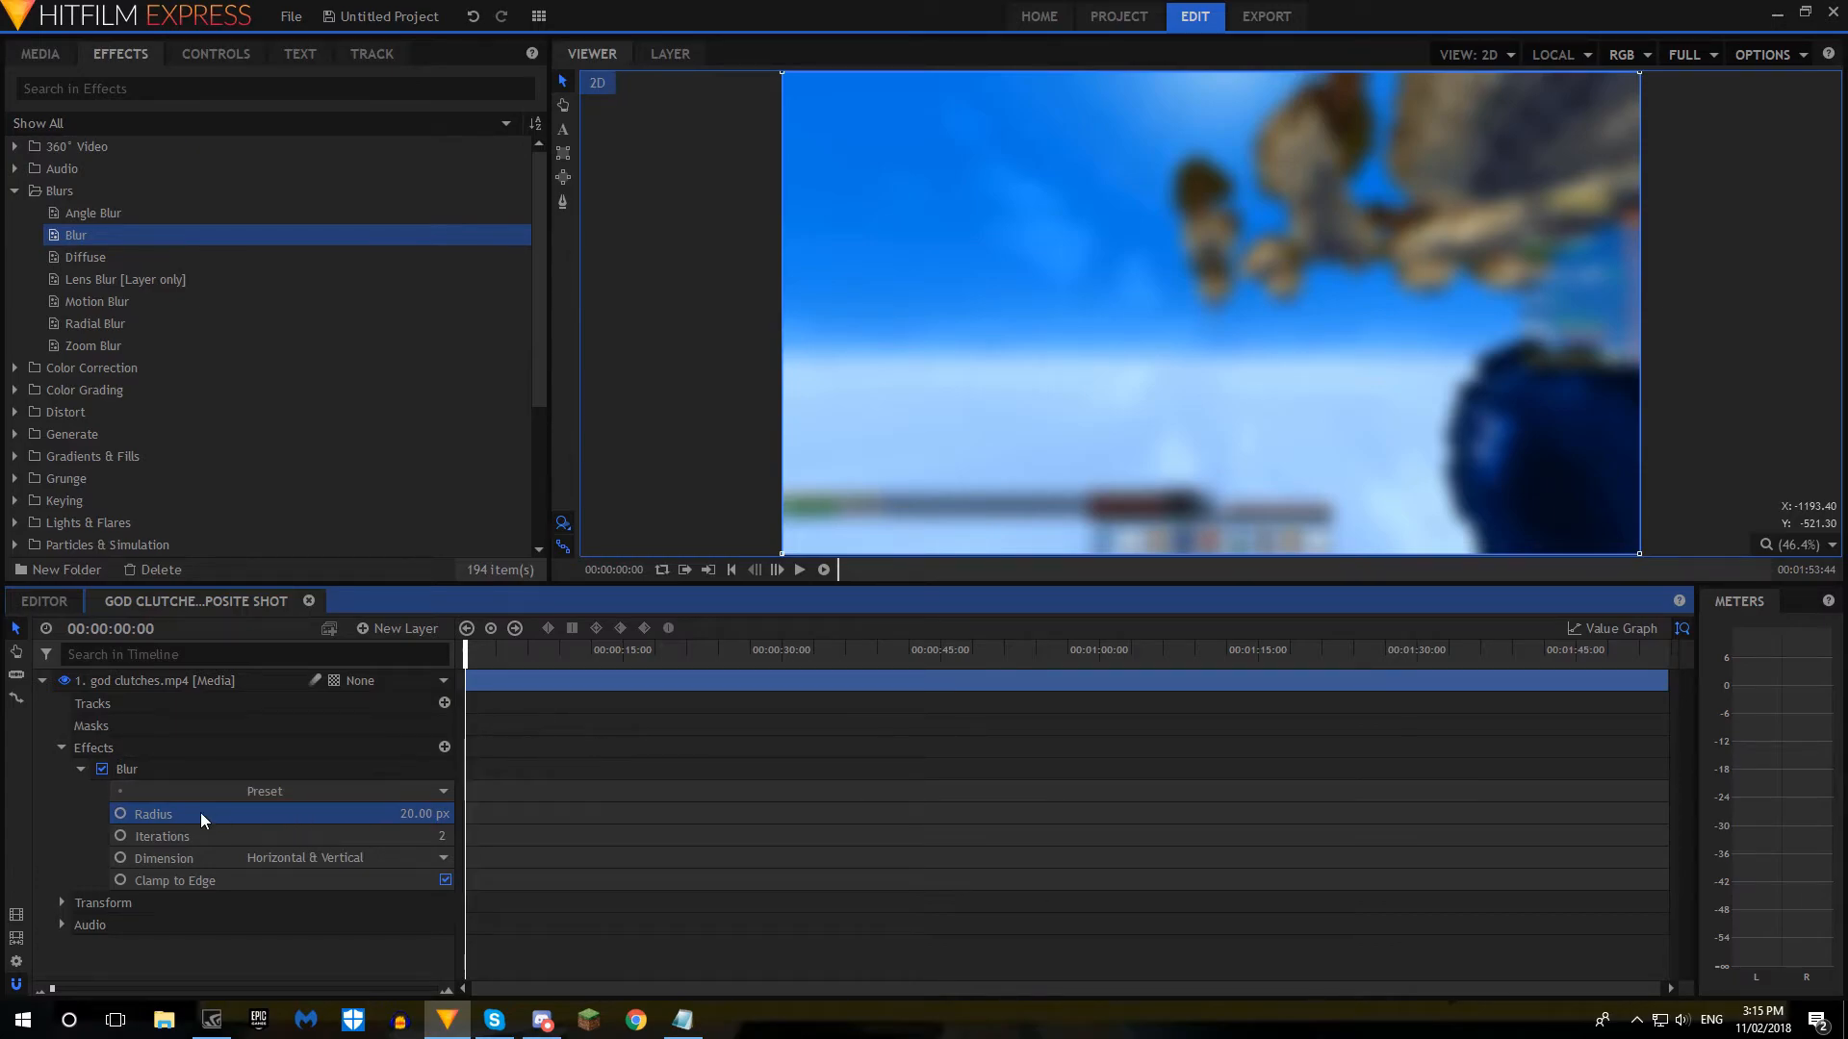
# Step: Keyframe the blur radius from 20 px at 00:00:00:00 to 0 px at about 1 second and play the result
pyautogui.click(121, 814)
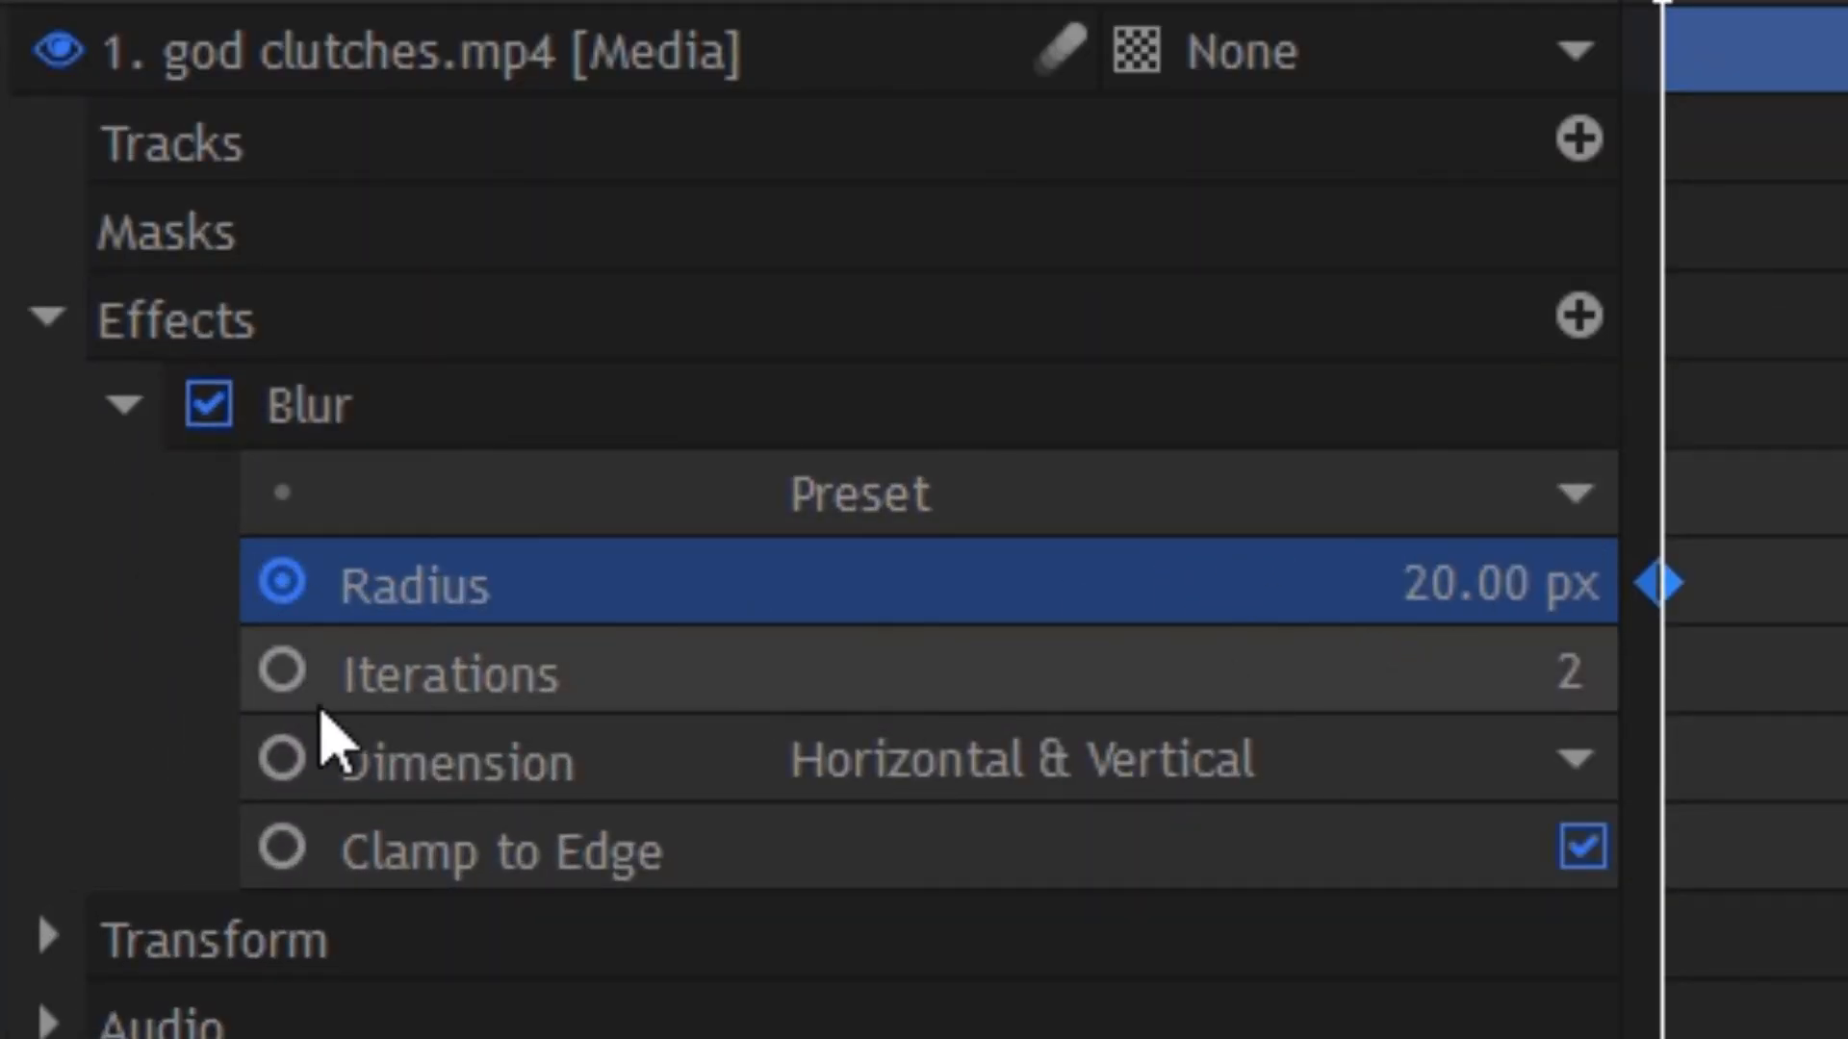
pyautogui.press('Right')
pyautogui.press('Right')
pyautogui.press('Right')
pyautogui.press('Right')
pyautogui.press('Right')
pyautogui.click(1516, 575)
pyautogui.write('0')
pyautogui.press('Return')
pyautogui.moveTo(479, 655); pyautogui.dragTo(4, 660)
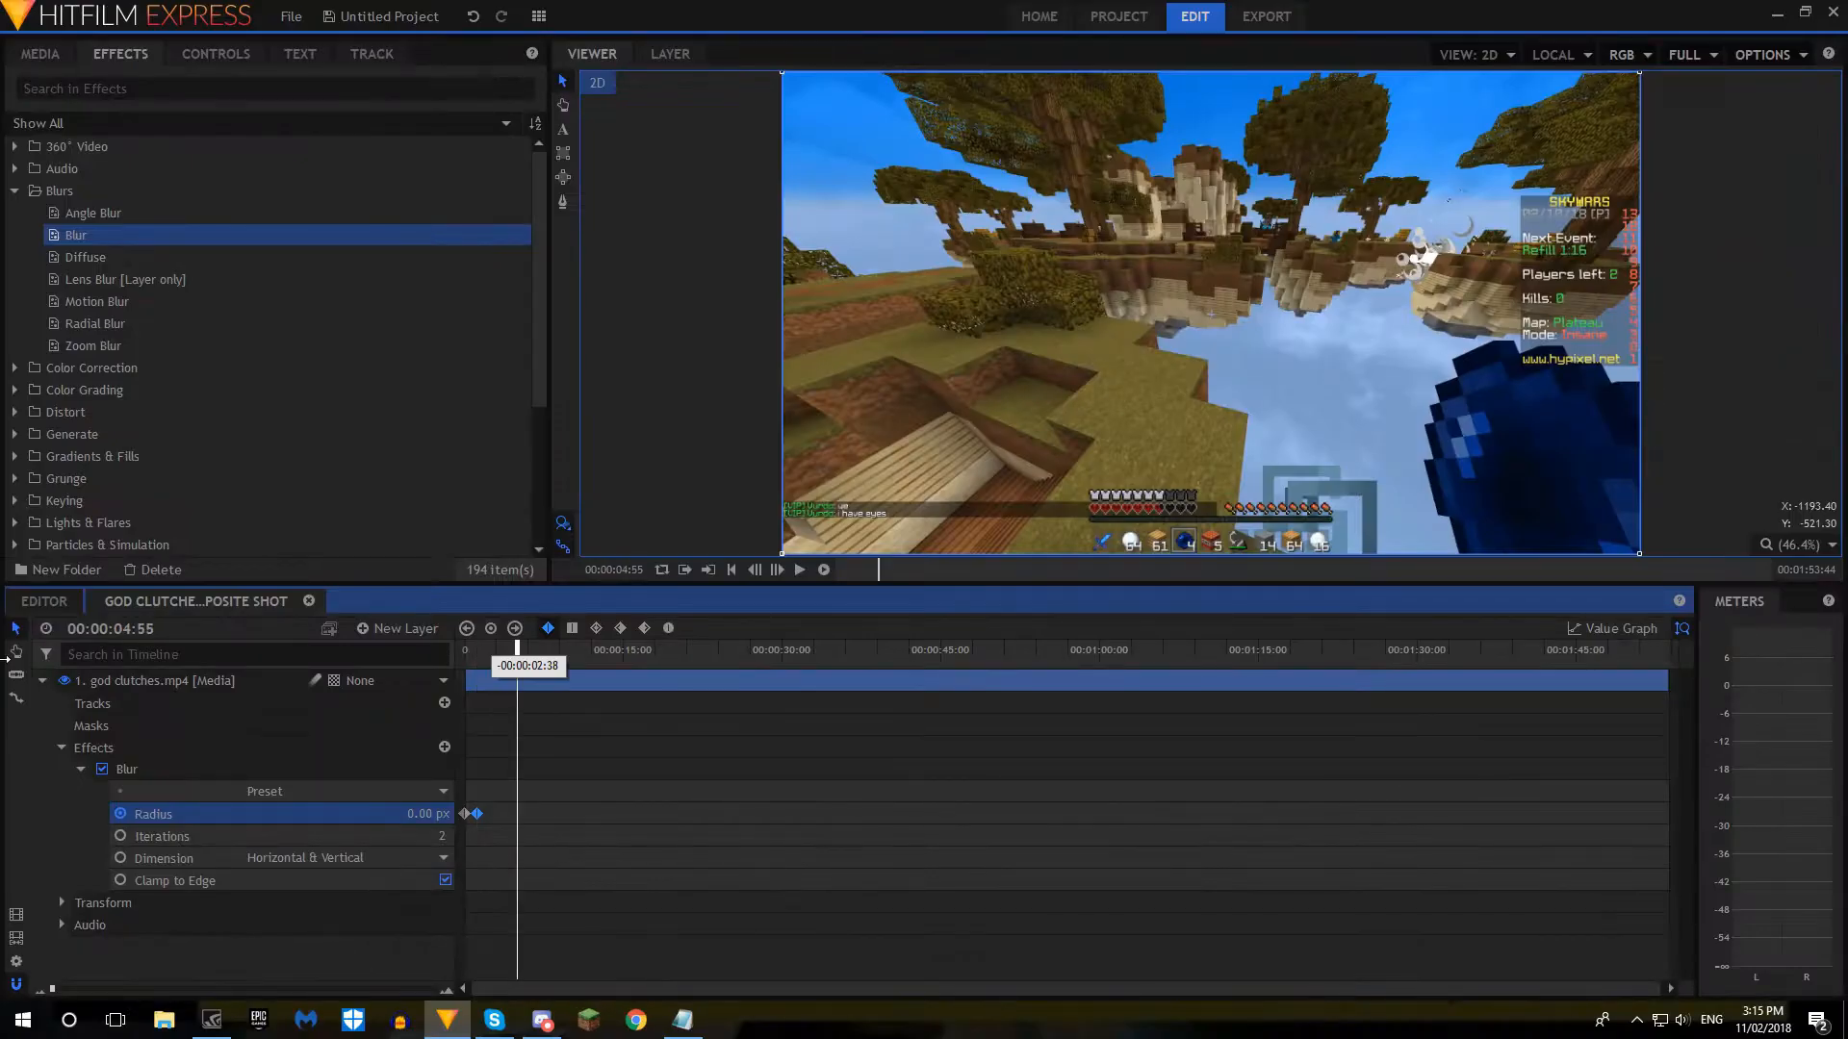
pyautogui.press('space')
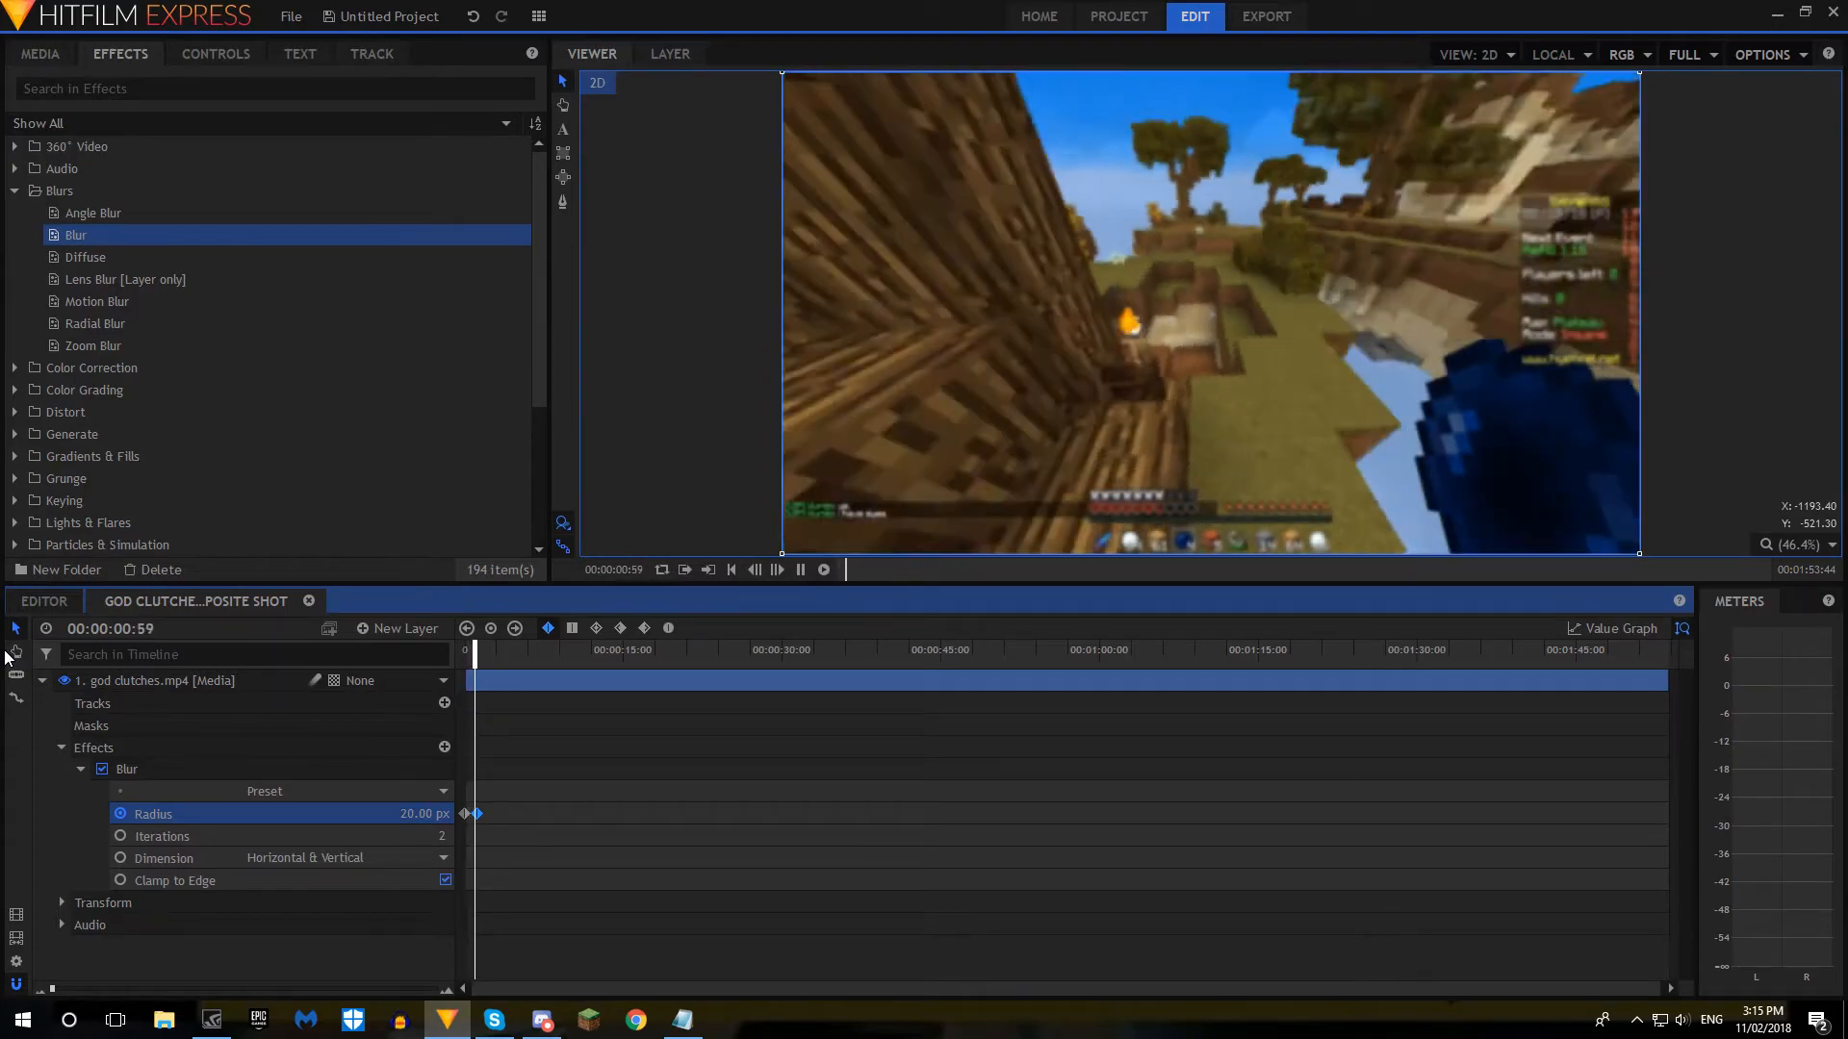
# Step: Delete the Blur effect from the layer, collapse the Blurs category, and browse the remaining effect categories
pyautogui.click(129, 766)
pyautogui.press('Delete')
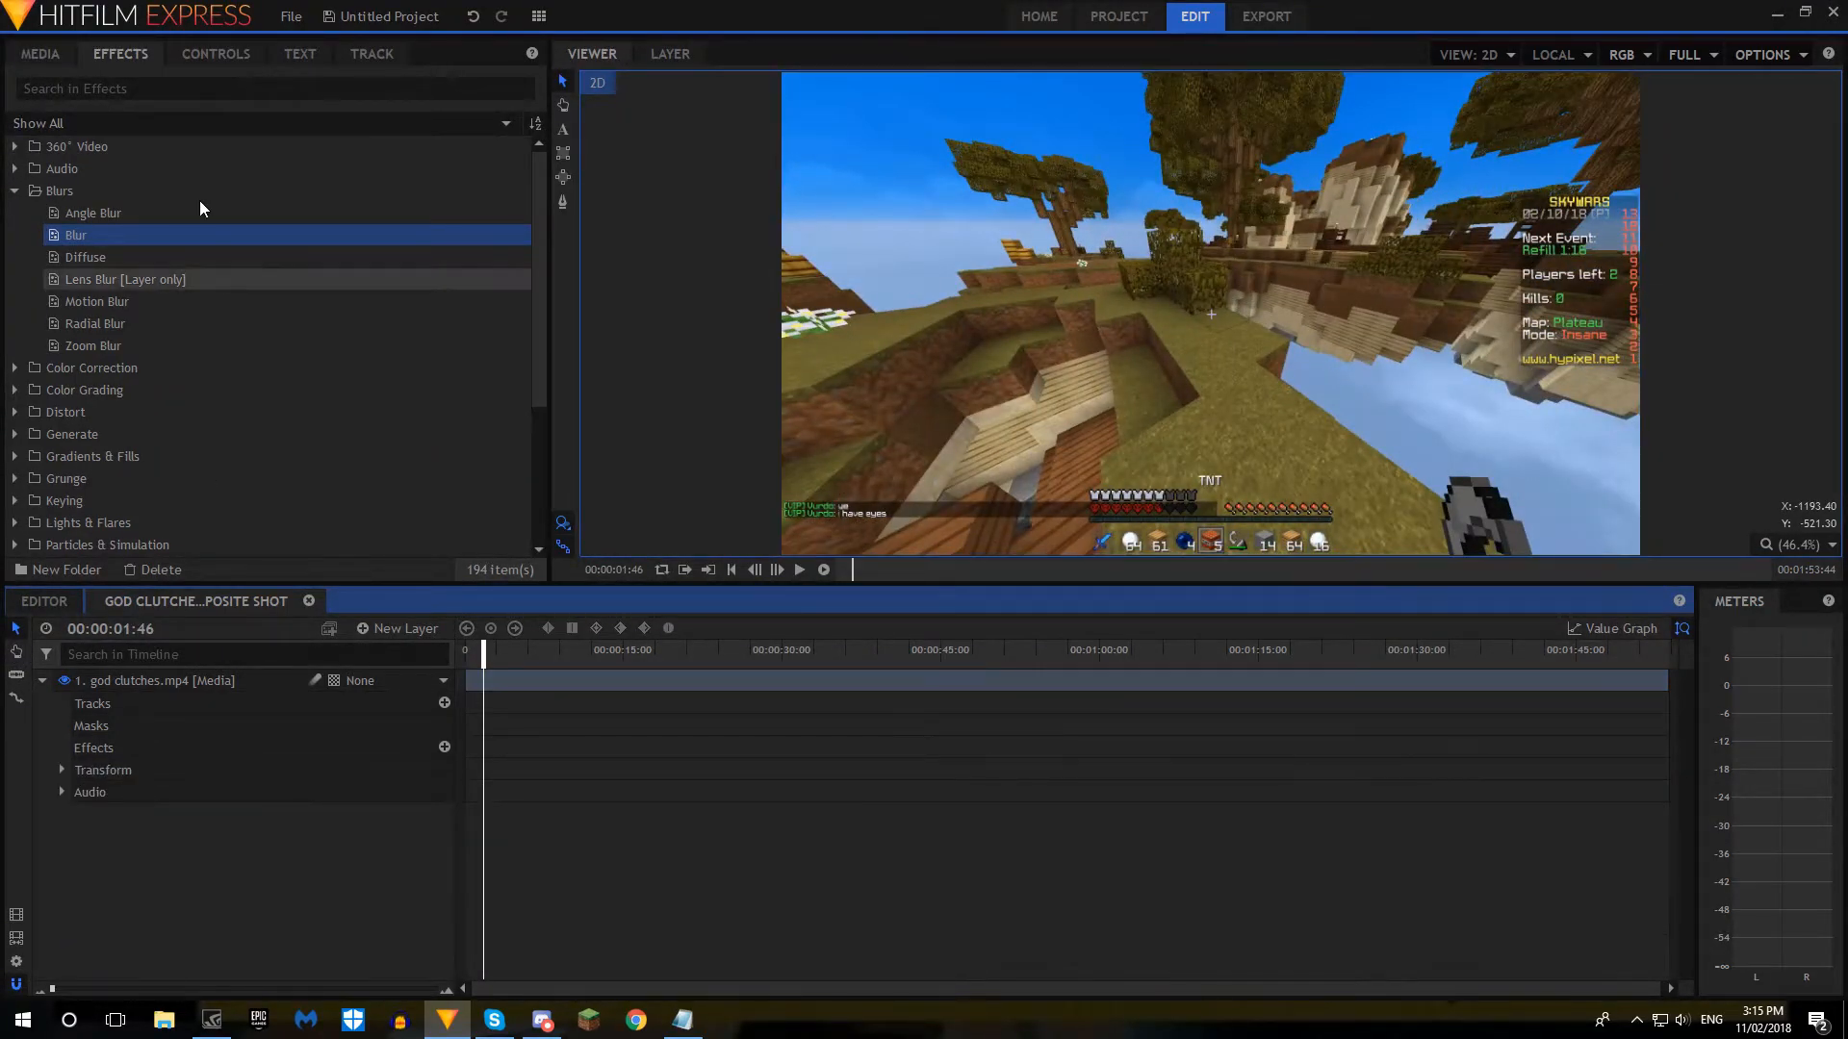
pyautogui.click(14, 192)
pyautogui.scroll(-2, 77, 323)
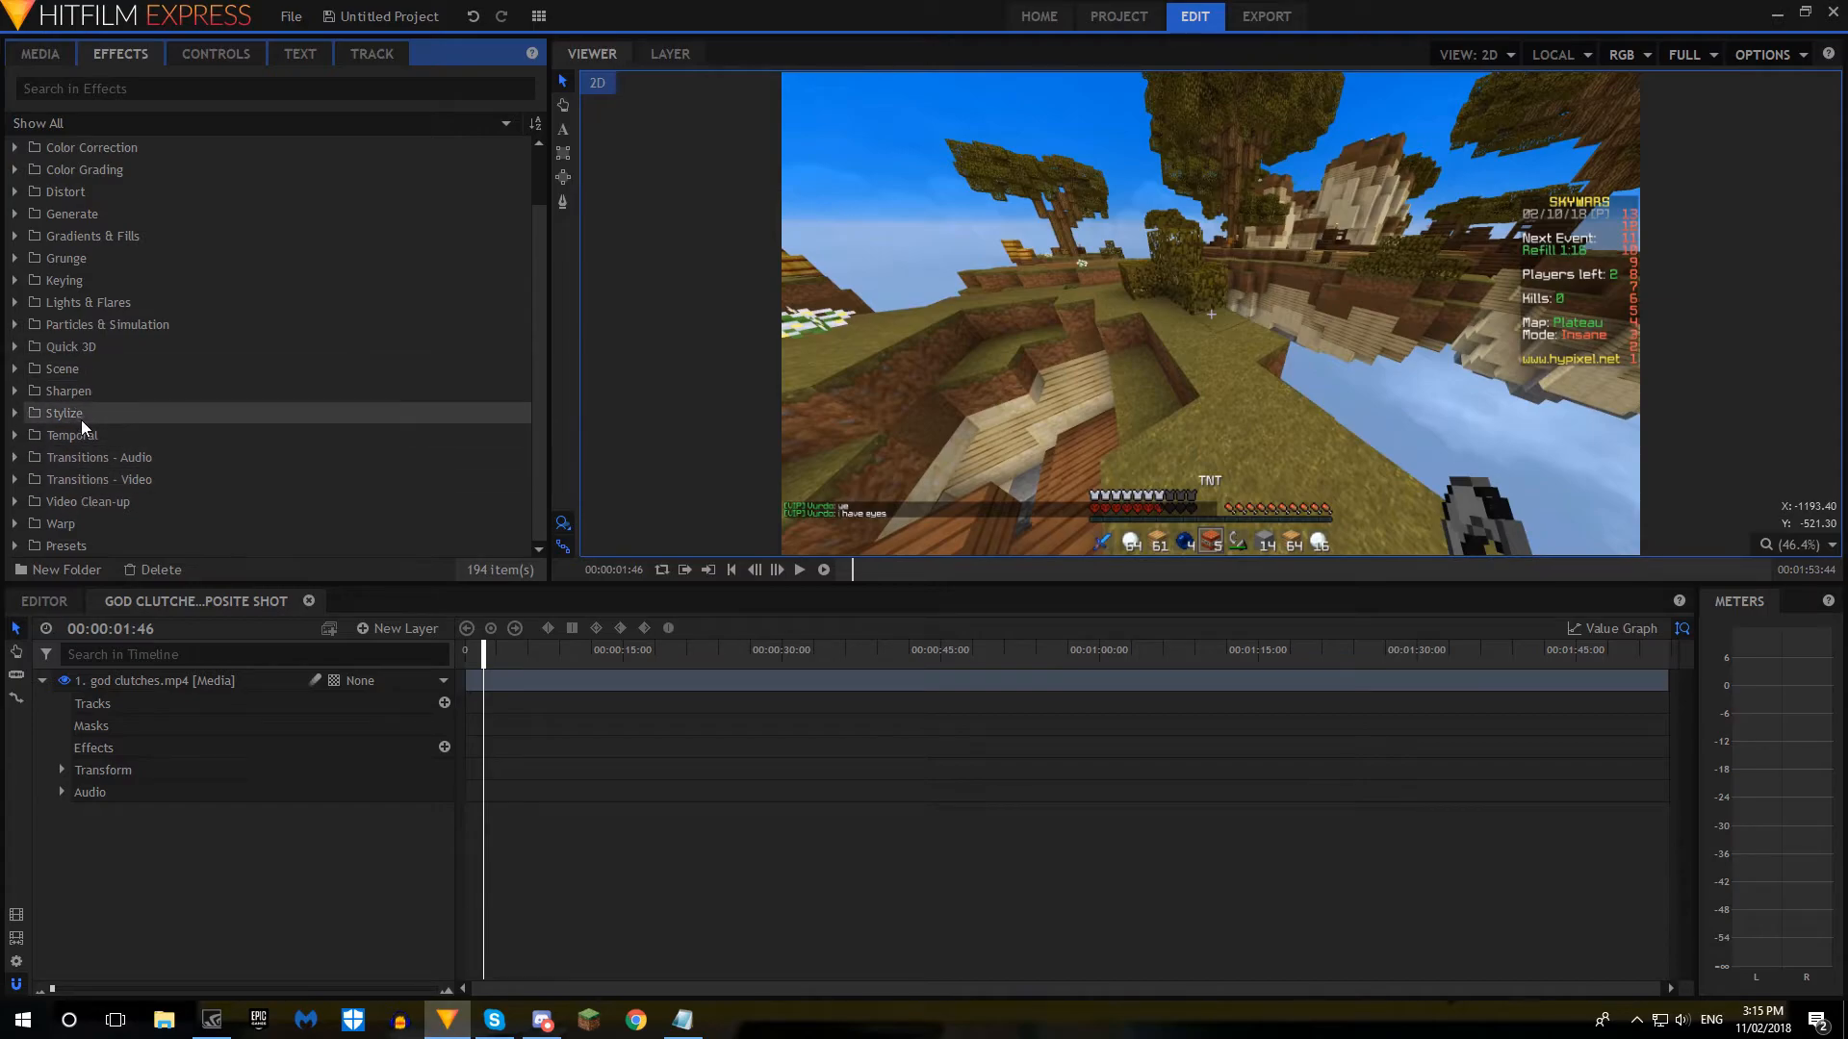
# Step: Apply the Bulge effect from the Distort category to the god clutches.mp4 layer and set its bulge to 8
pyautogui.scroll(1, 87, 229)
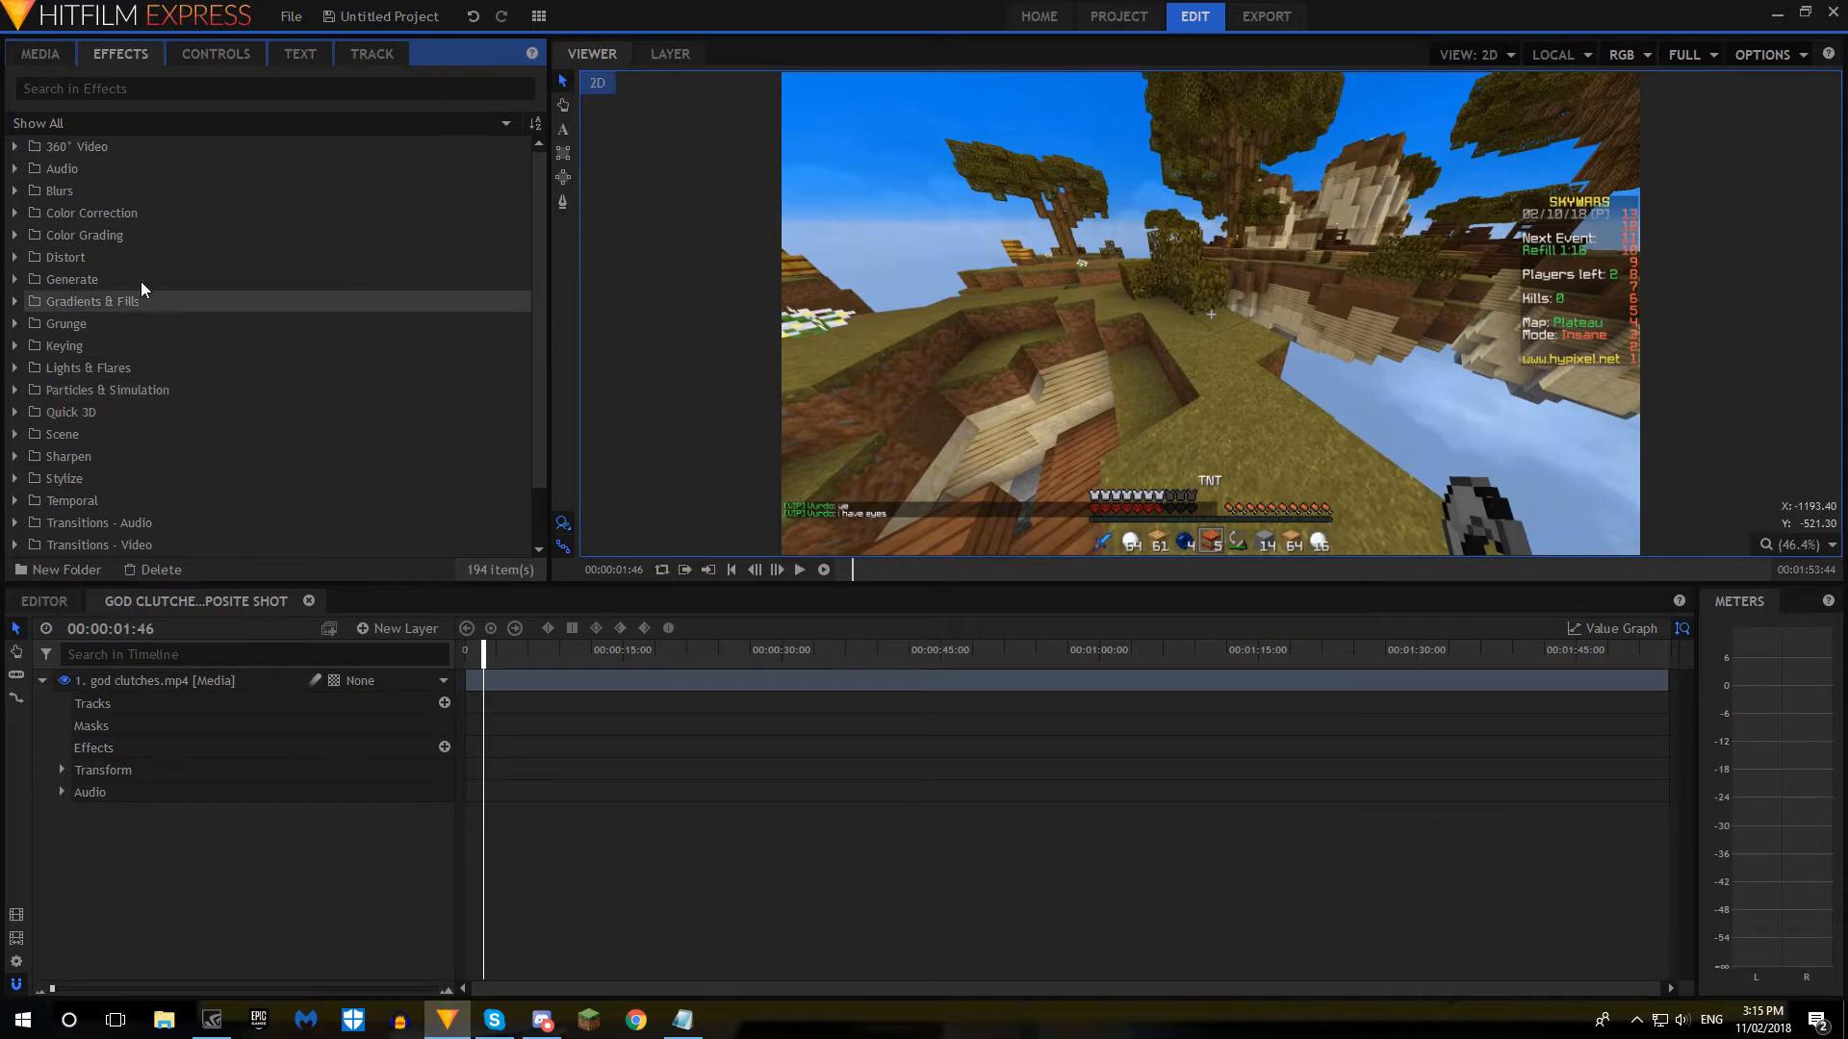
pyautogui.doubleClick(145, 257)
pyautogui.moveTo(269, 640); pyautogui.dragTo(278, 680)
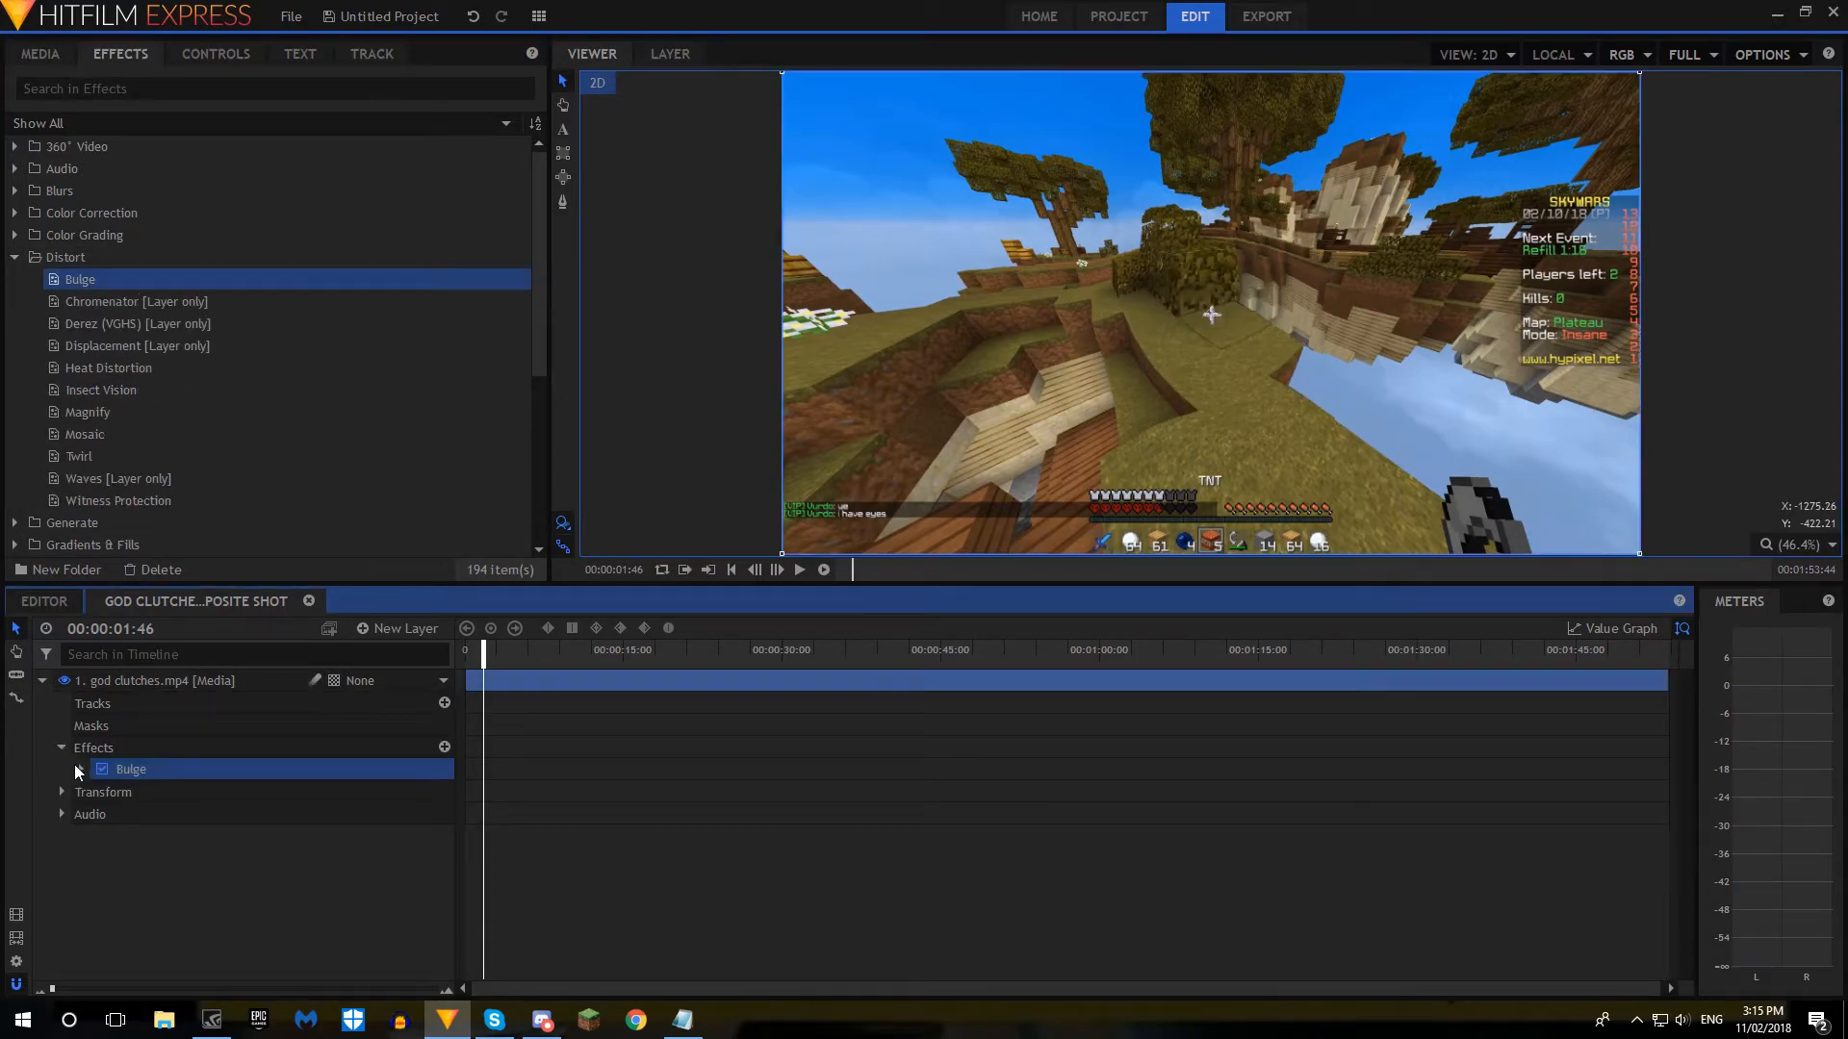
pyautogui.click(80, 769)
pyautogui.write('8')
pyautogui.press('Return')
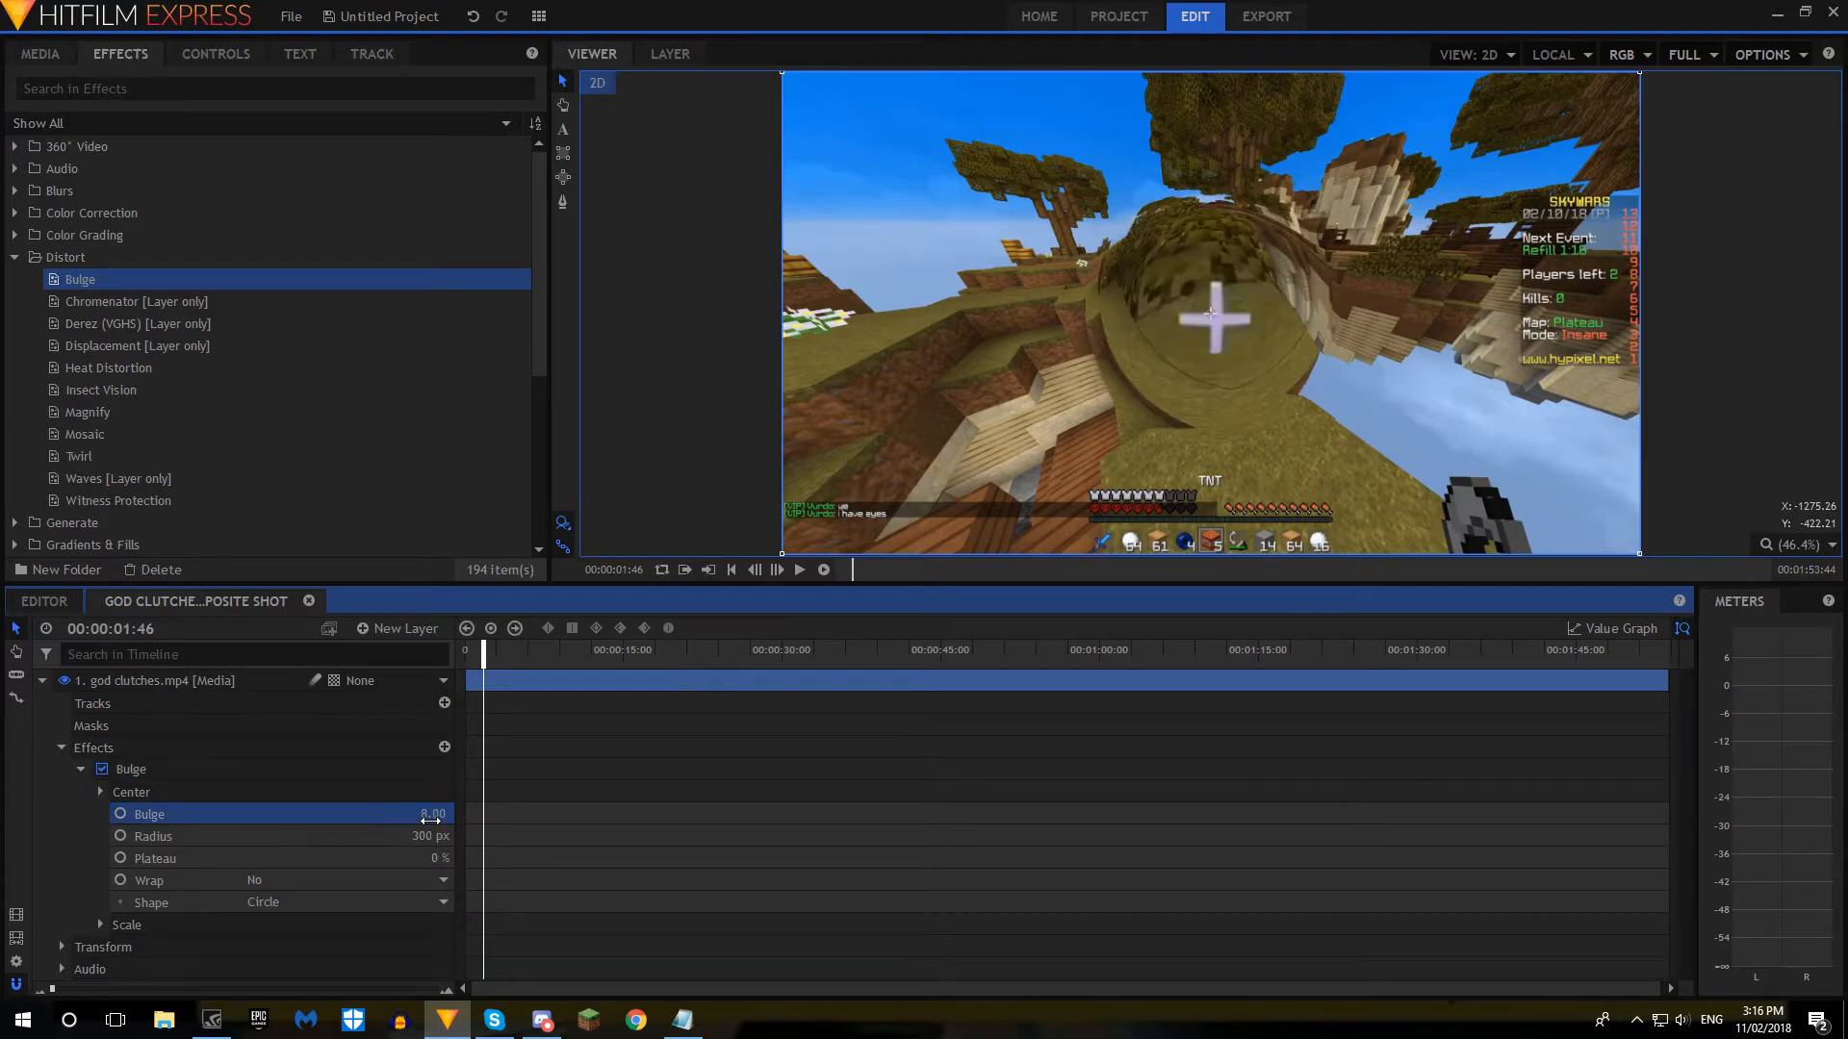
# Step: Delete the Bulge effect from the god clutches.mp4 layer
pyautogui.click(182, 775)
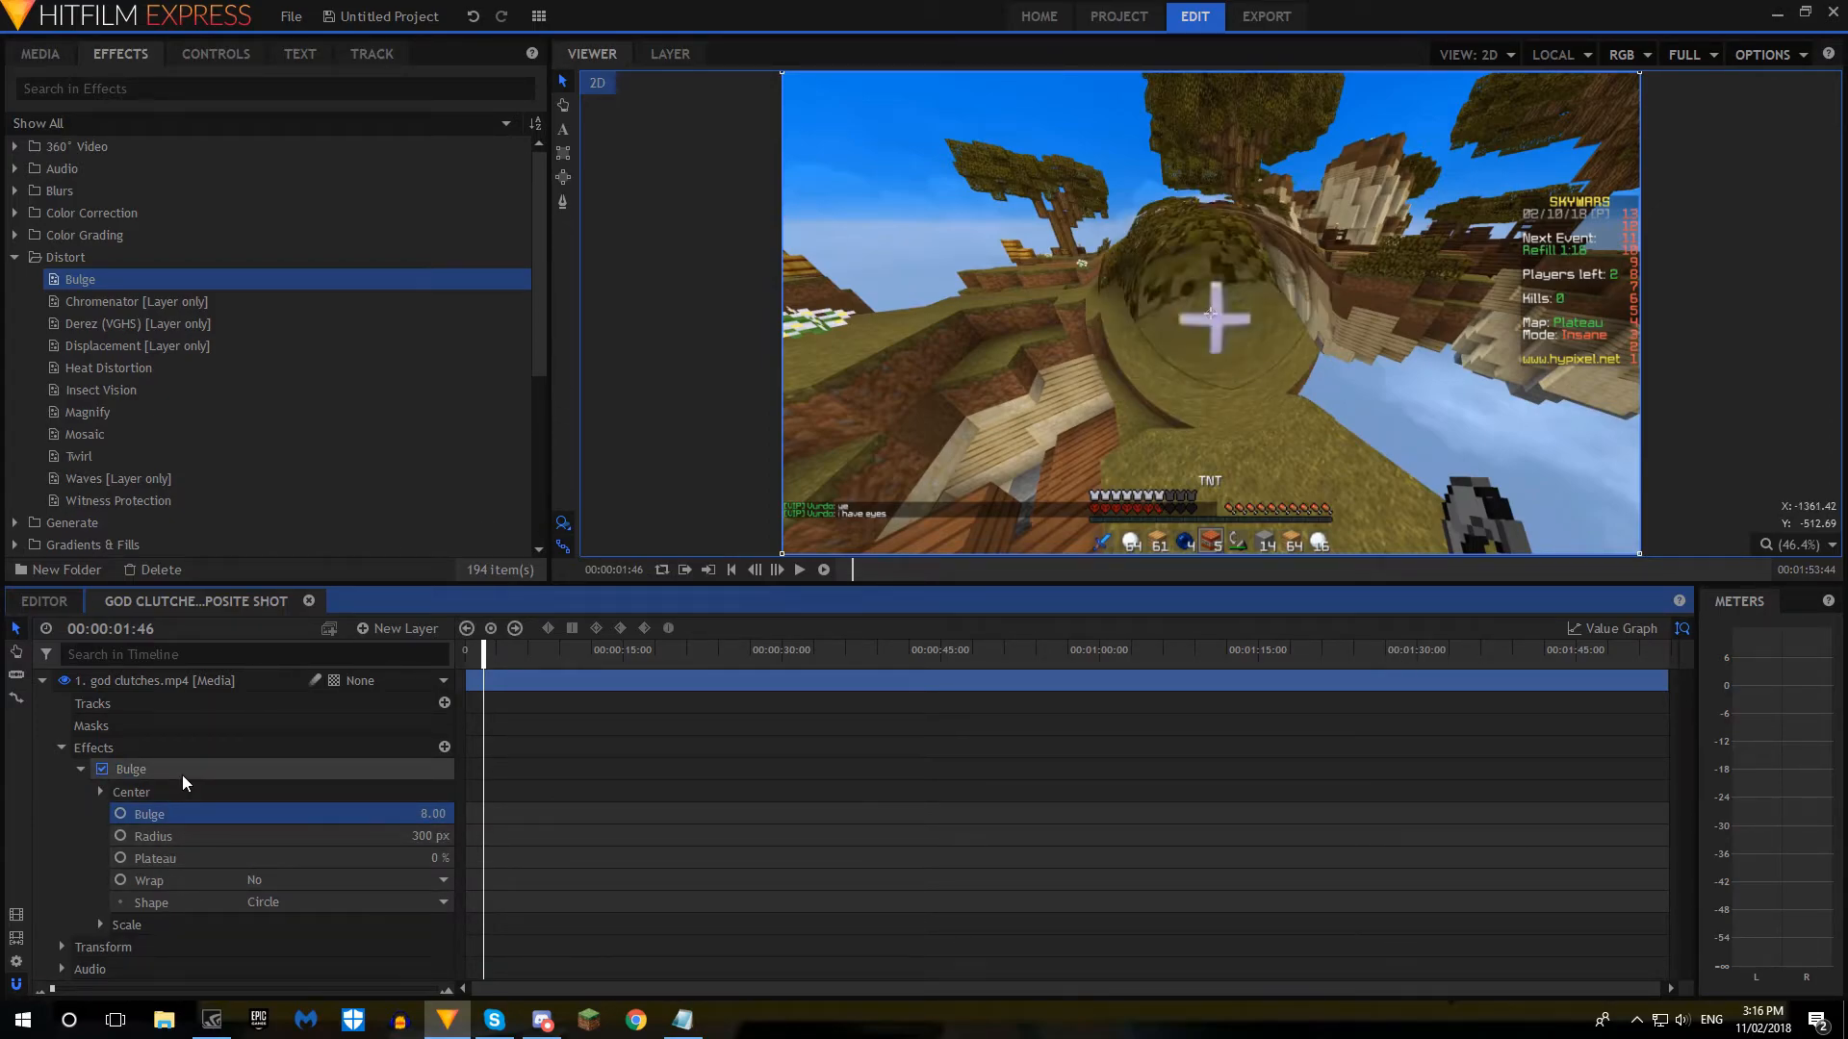
pyautogui.press('Delete')
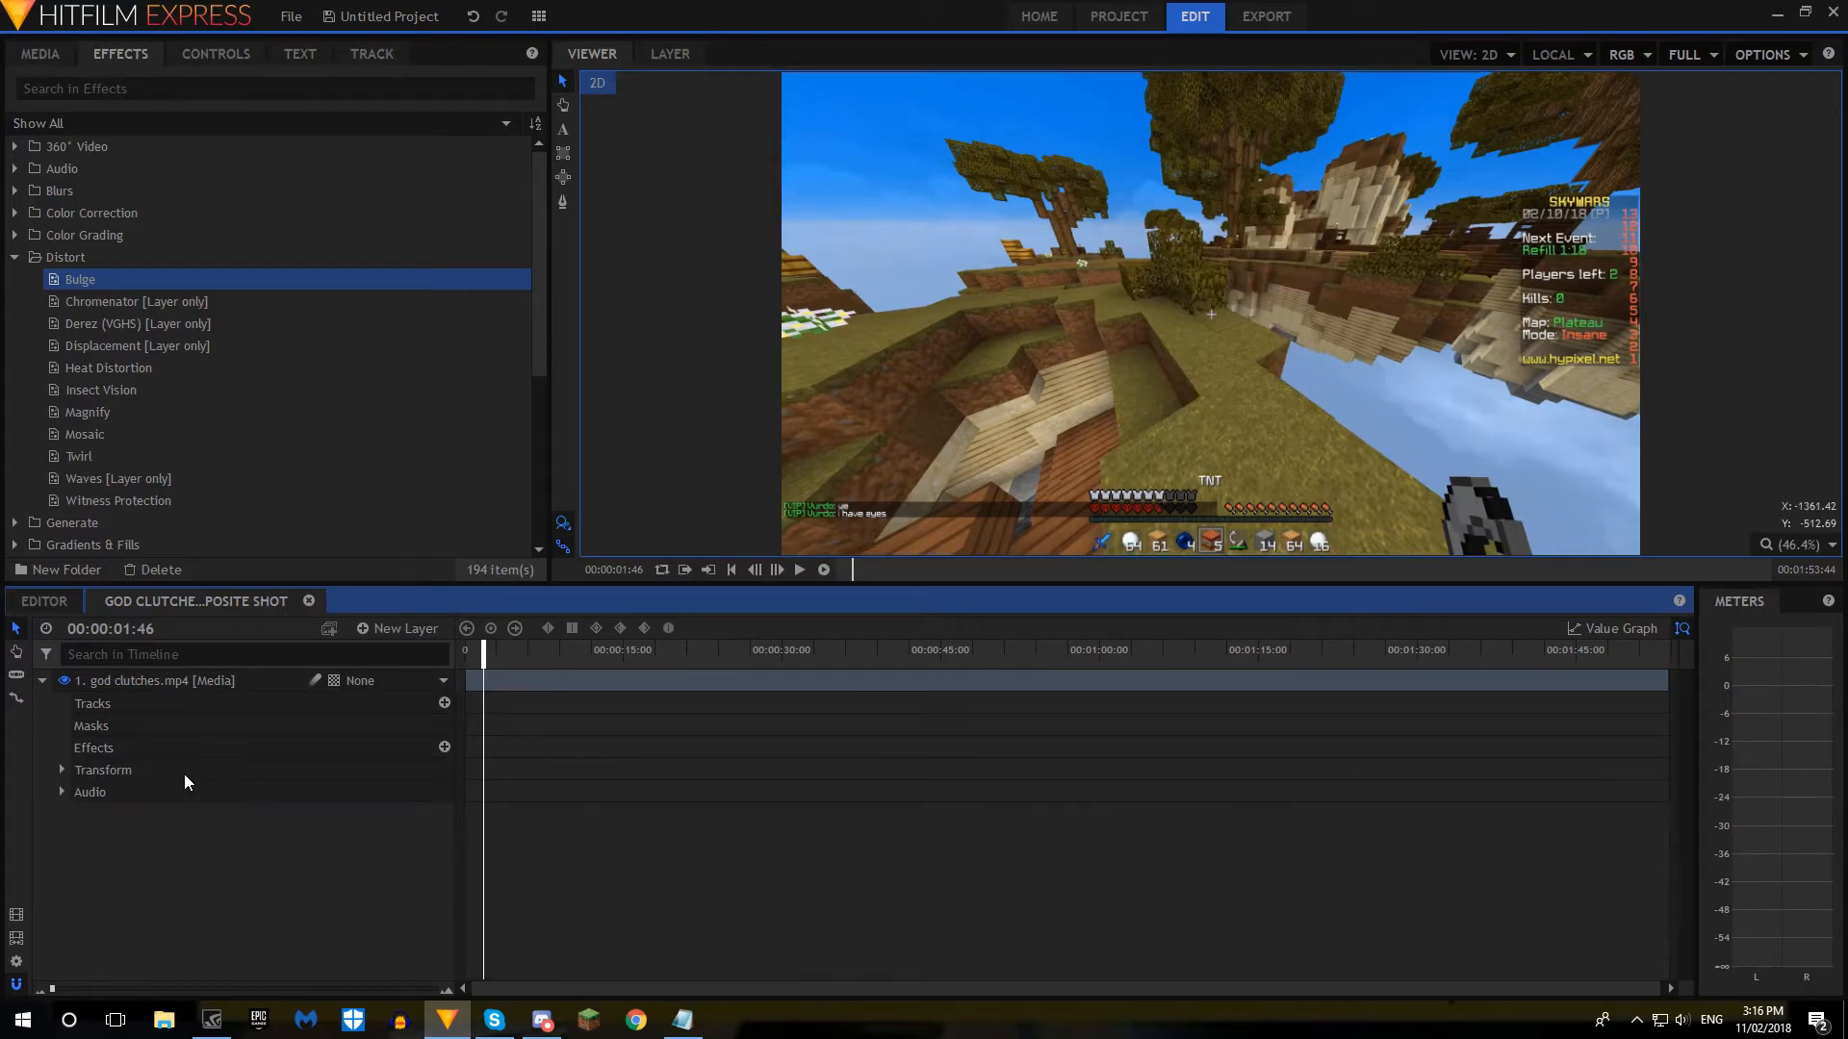
# Step: In the Editor timeline, apply the Fade to Color video transition to the start of the composite shot clip on Video 1
pyautogui.click(52, 601)
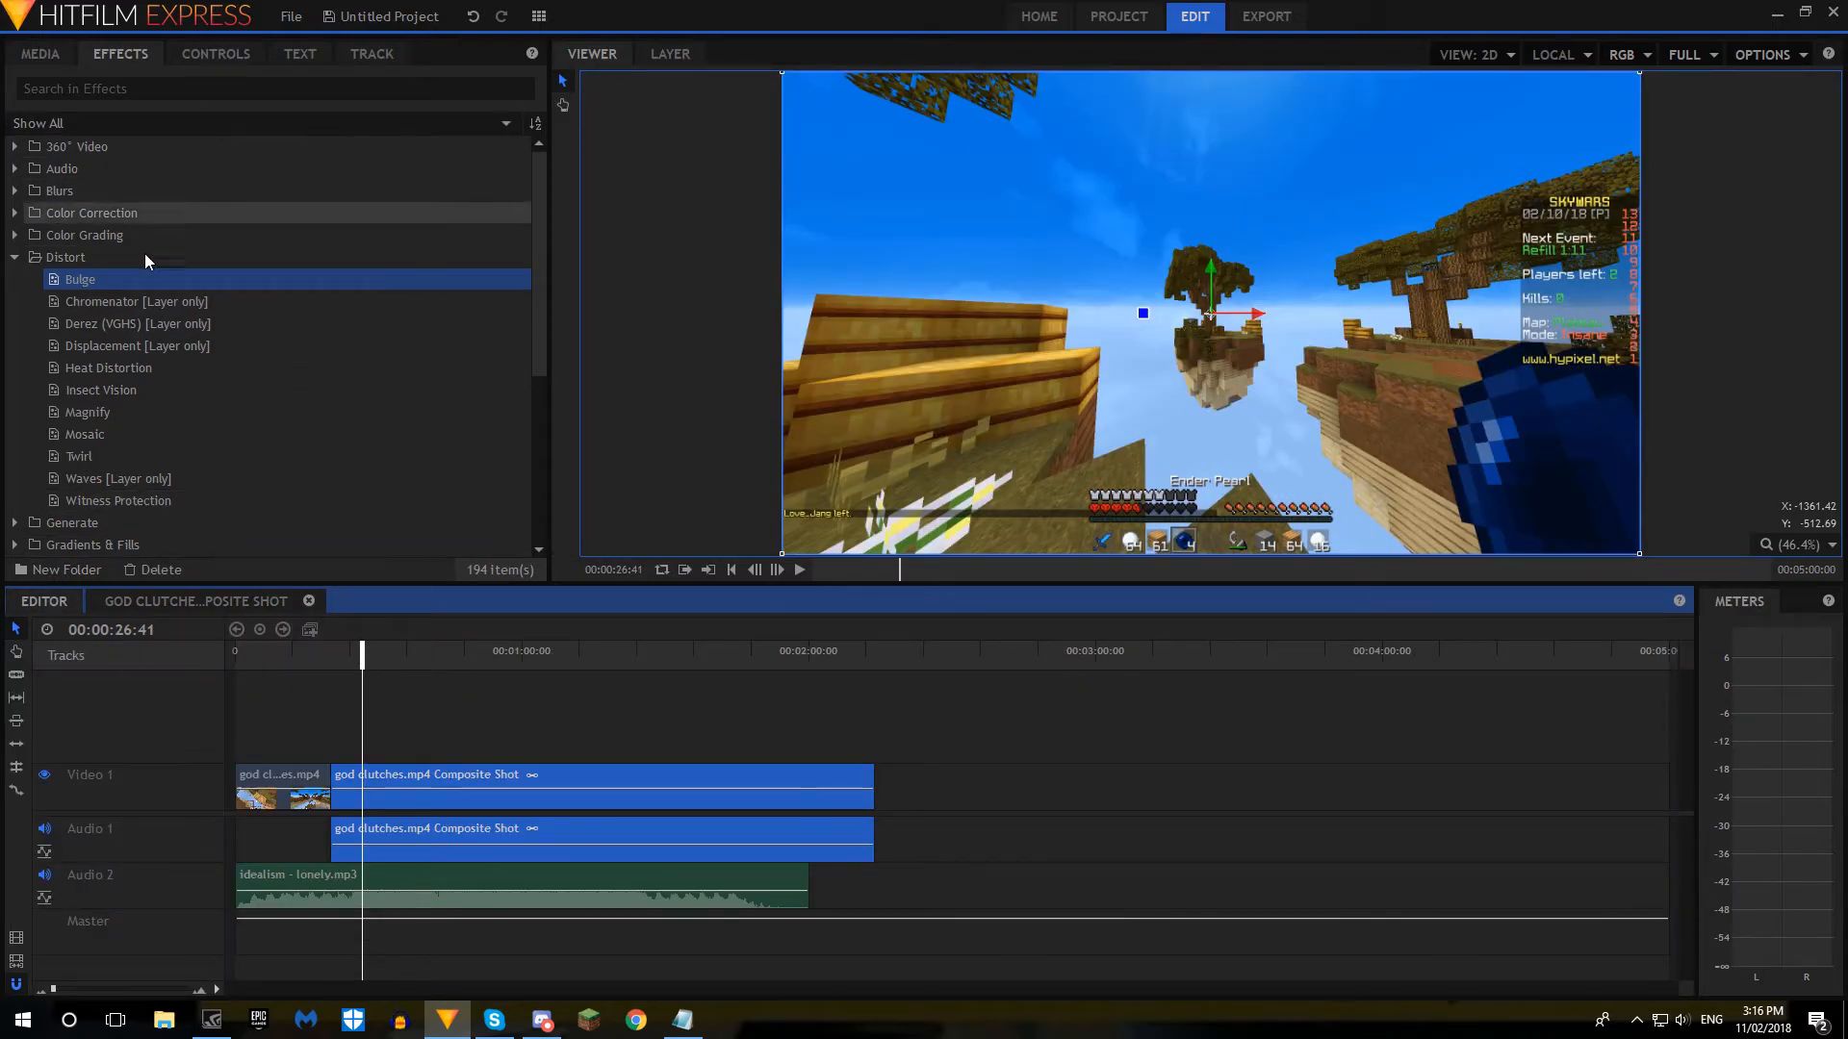
pyautogui.scroll(-5, 114, 356)
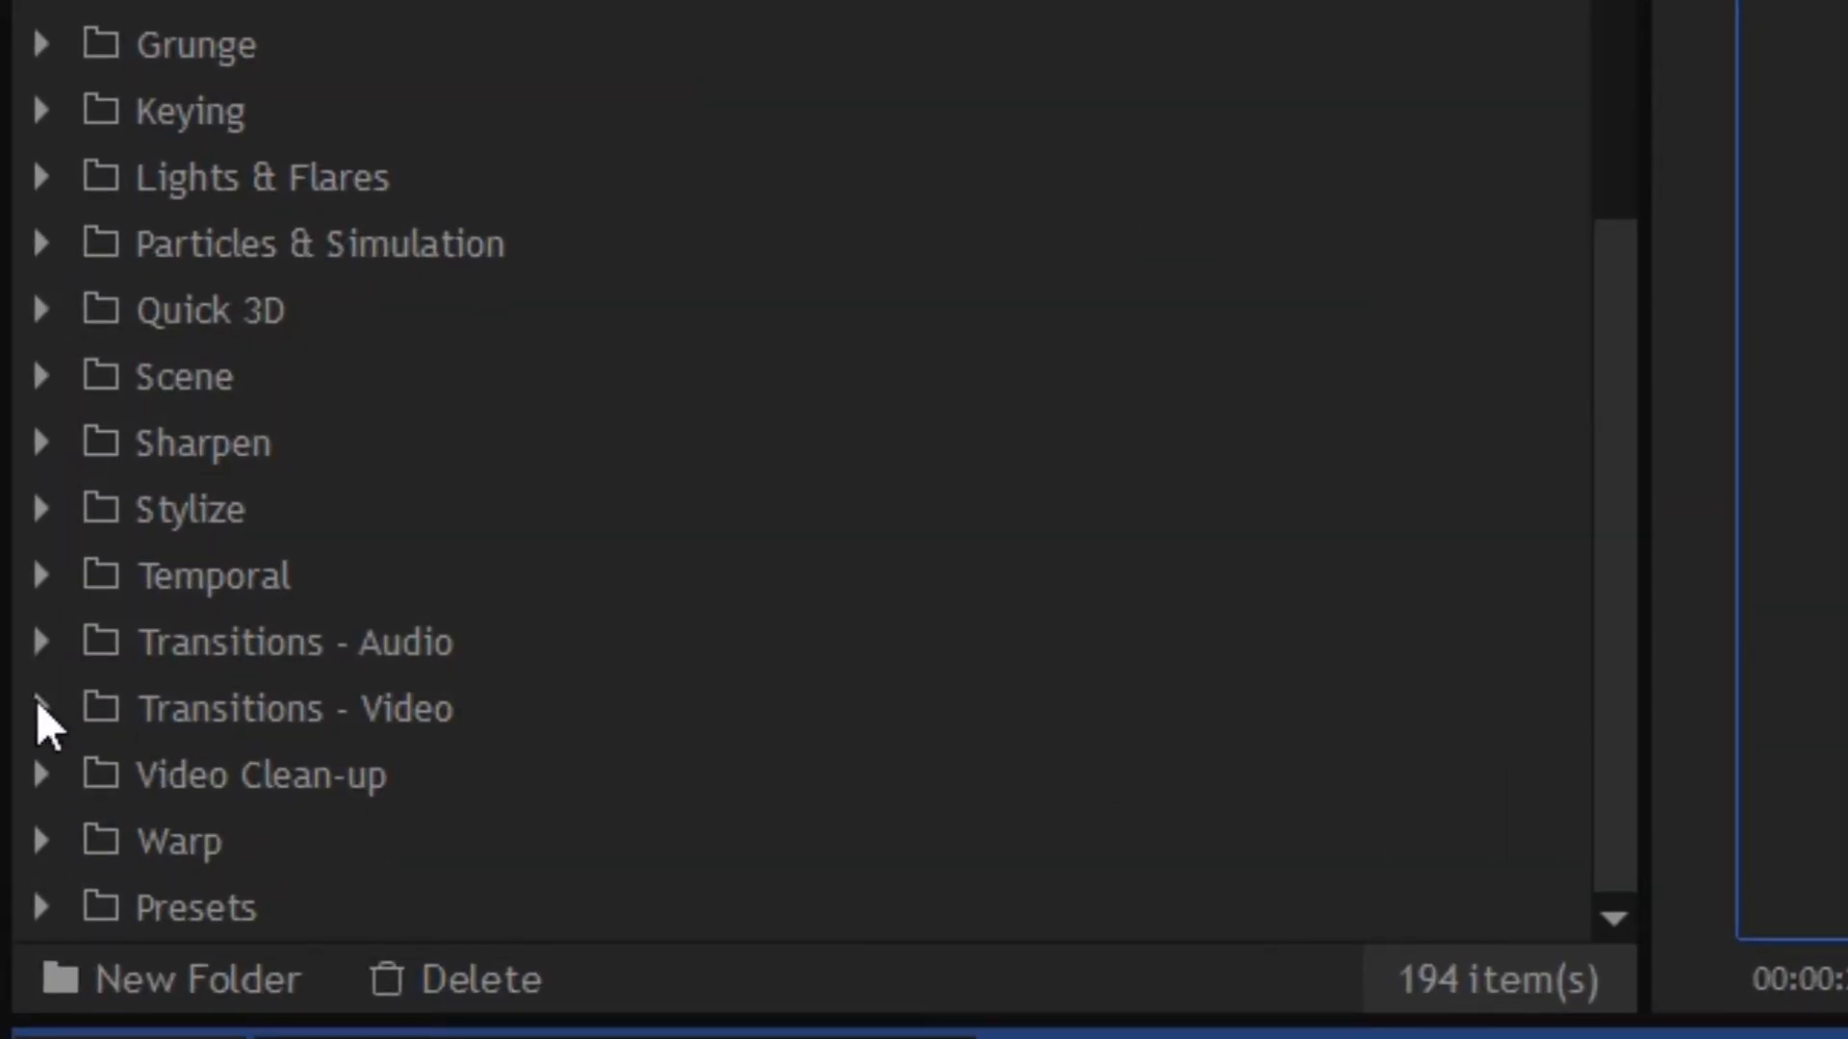
pyautogui.click(40, 709)
pyautogui.scroll(-3, 210, 777)
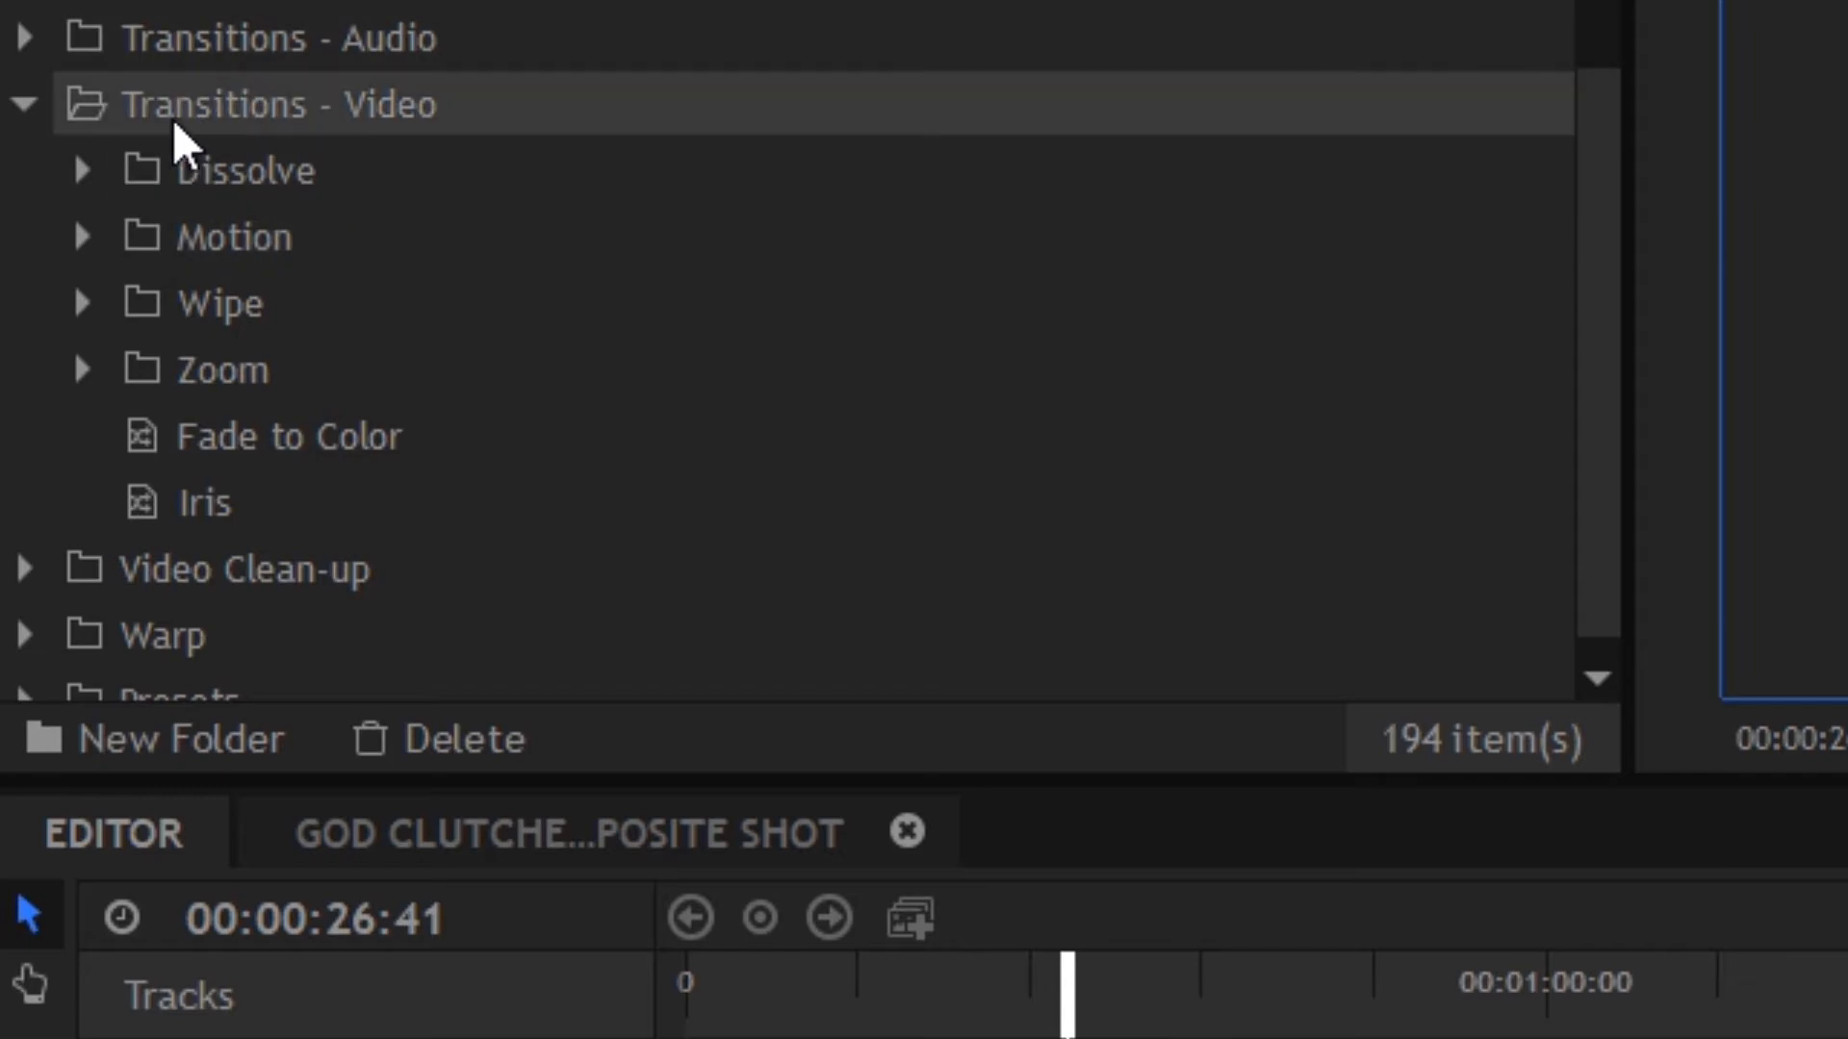
pyautogui.moveTo(186, 466)
pyautogui.mouseDown()
pyautogui.moveTo(359, 516)
pyautogui.moveTo(743, 1036)
pyautogui.moveTo(667, 1038)
pyautogui.moveTo(339, 789)
pyautogui.mouseUp()
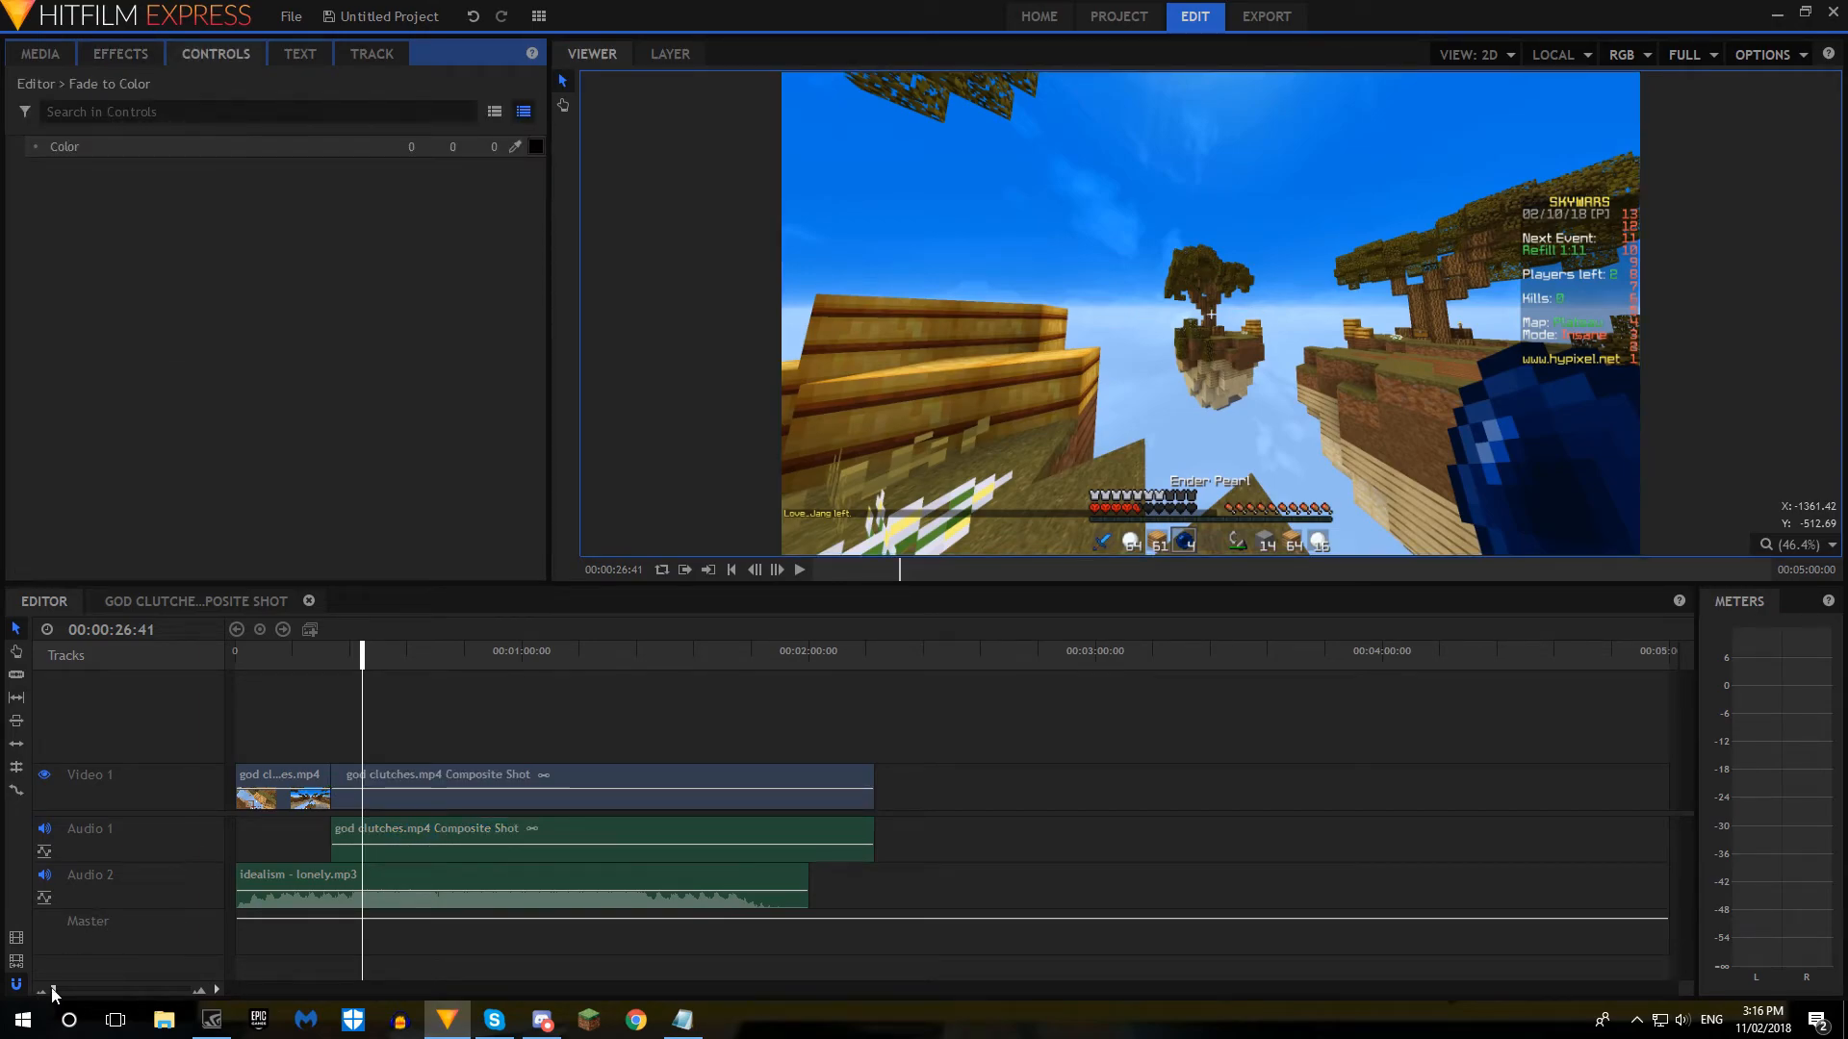
# Step: Delete the Fade to Color transition and reapply it precisely at the cut where the composite shot clip begins
pyautogui.moveTo(53, 990); pyautogui.dragTo(66, 991)
pyautogui.press('Delete')
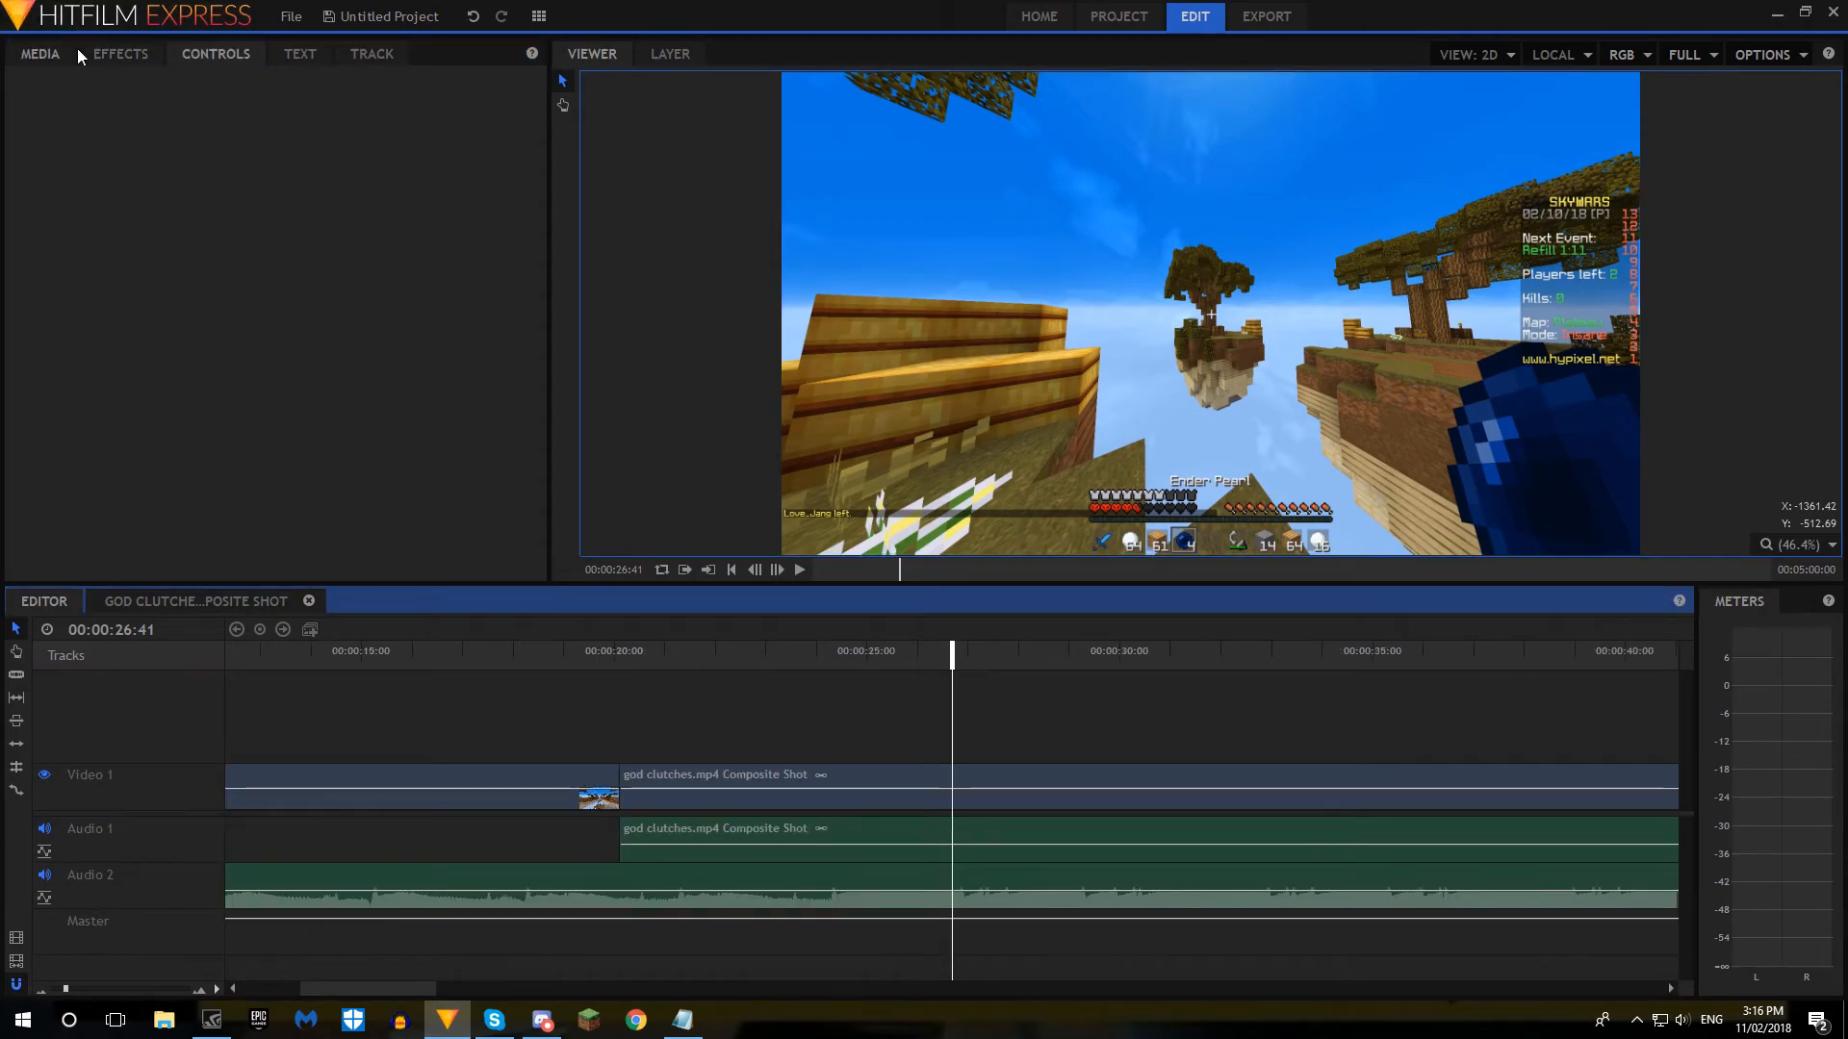
pyautogui.click(120, 53)
pyautogui.moveTo(213, 476); pyautogui.dragTo(621, 779)
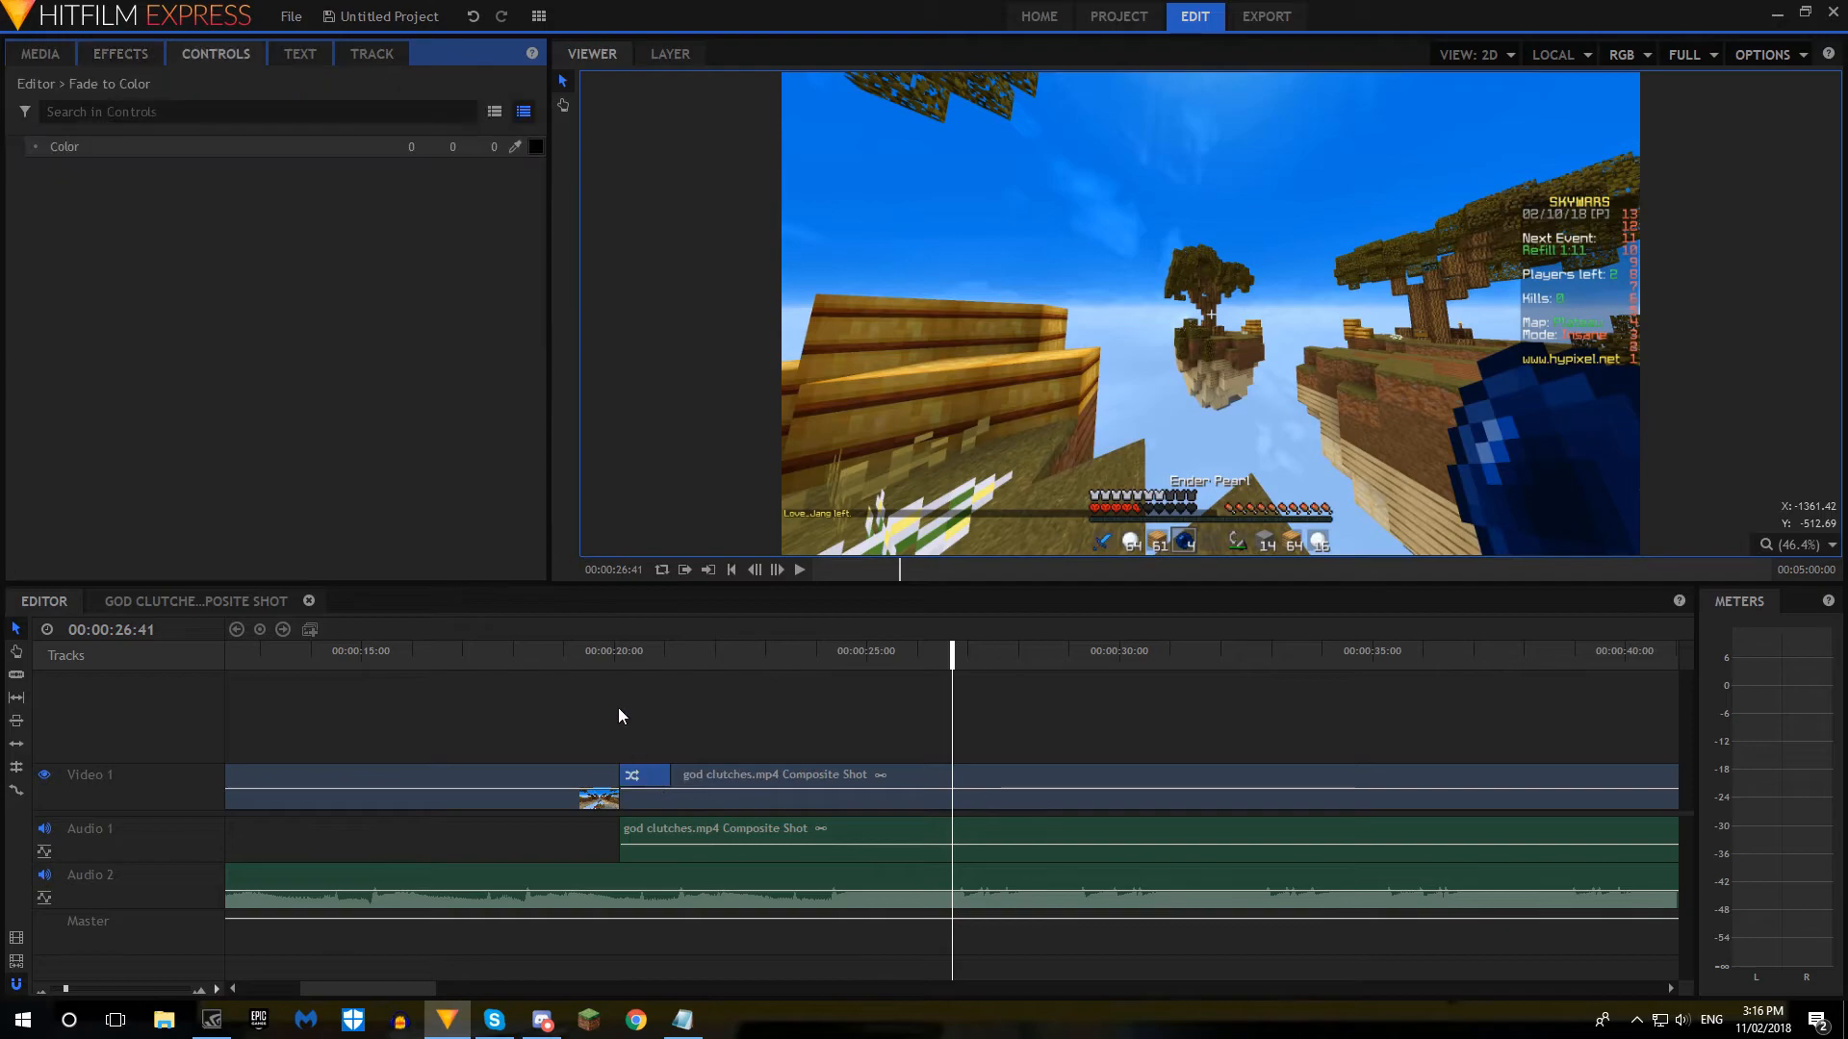
# Step: Play the timeline from about 20 seconds through the Fade to Color transition to preview it
pyautogui.click(610, 654)
pyautogui.press('space')
pyautogui.press('space')
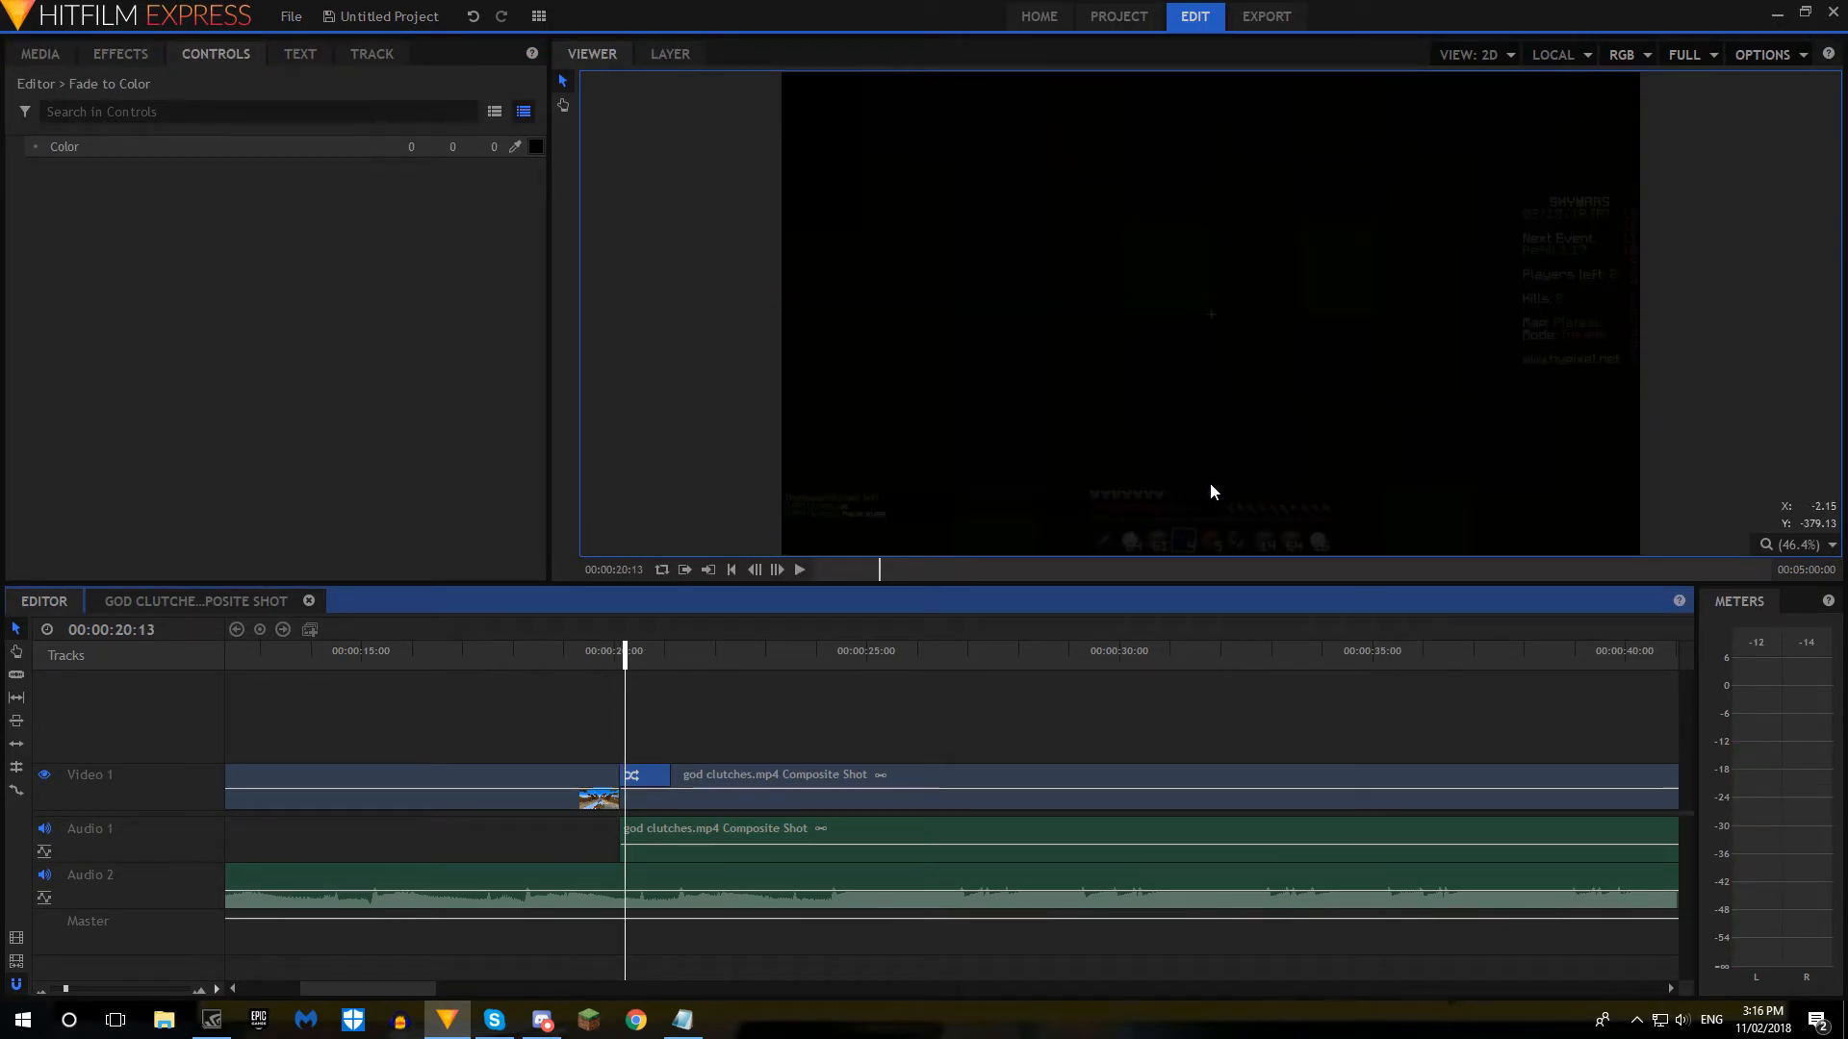
pyautogui.press('space')
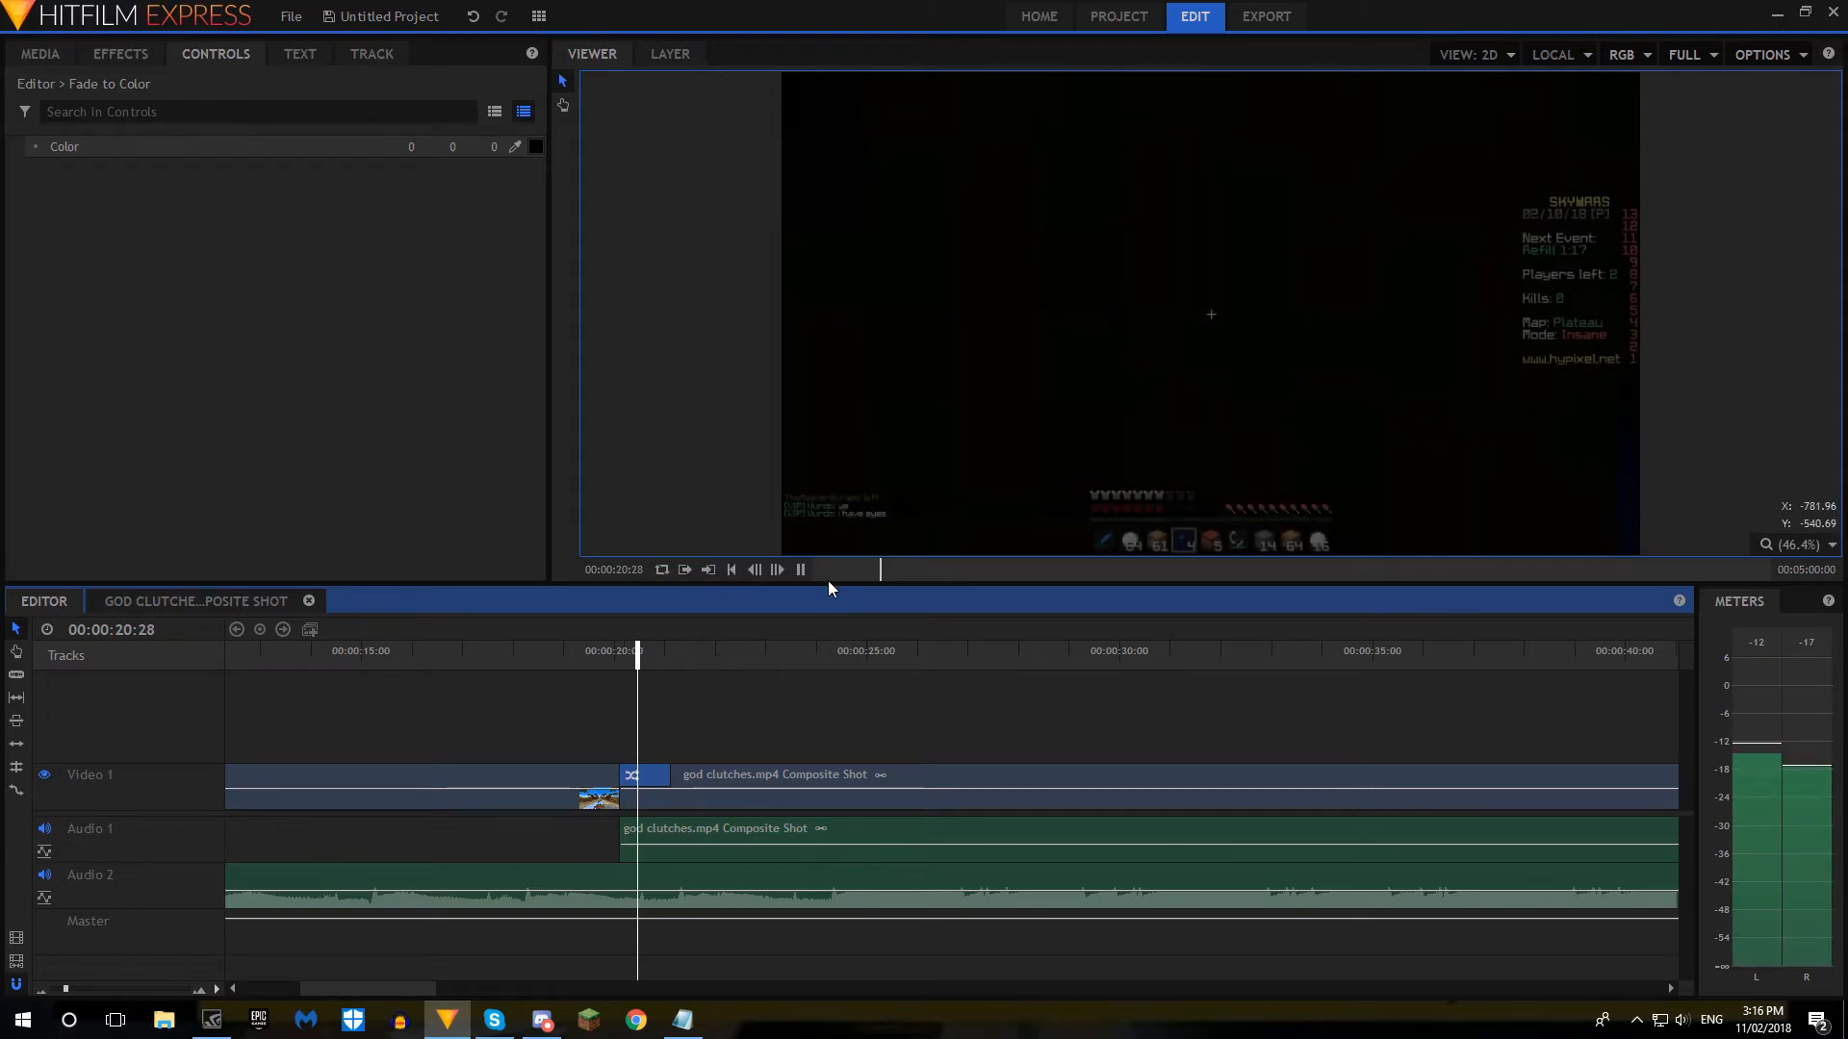
pyautogui.press('space')
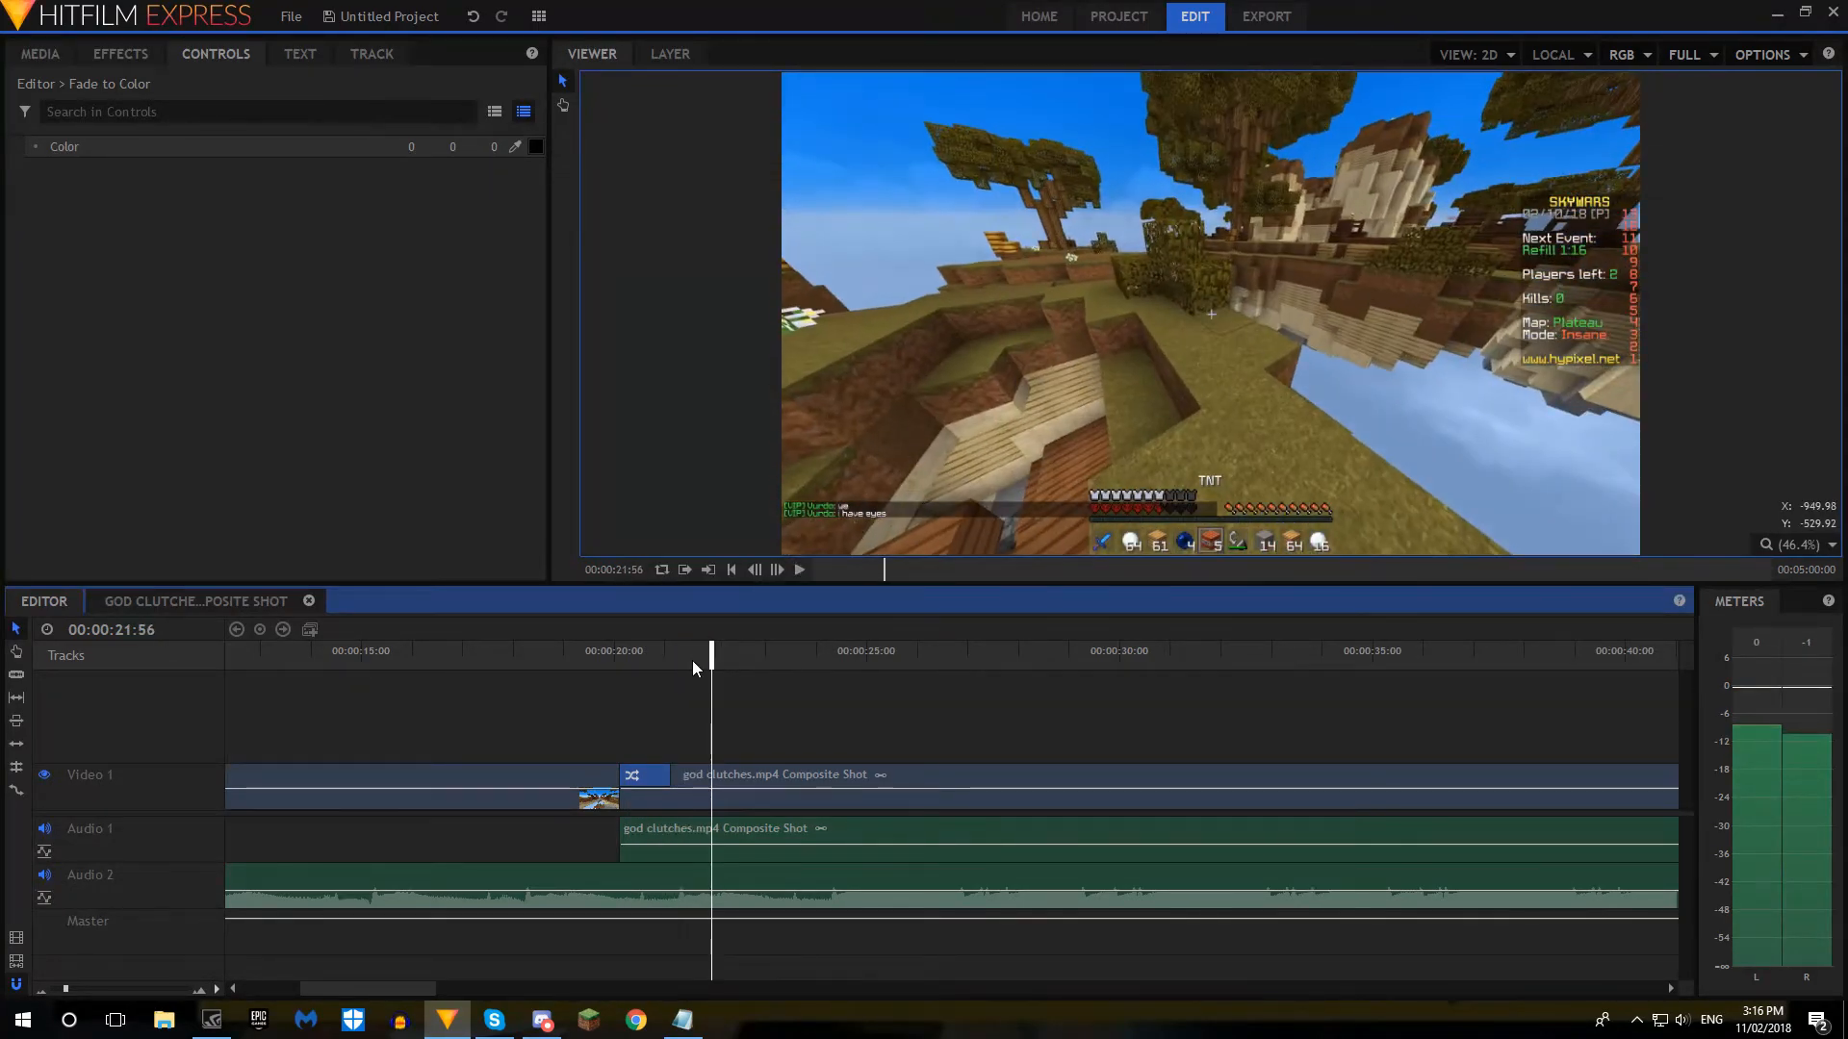
# Step: Apply the Fade transition from Transitions - Audio to the start of the idealism - lonely.mp3 clip on Audio 2
pyautogui.click(57, 59)
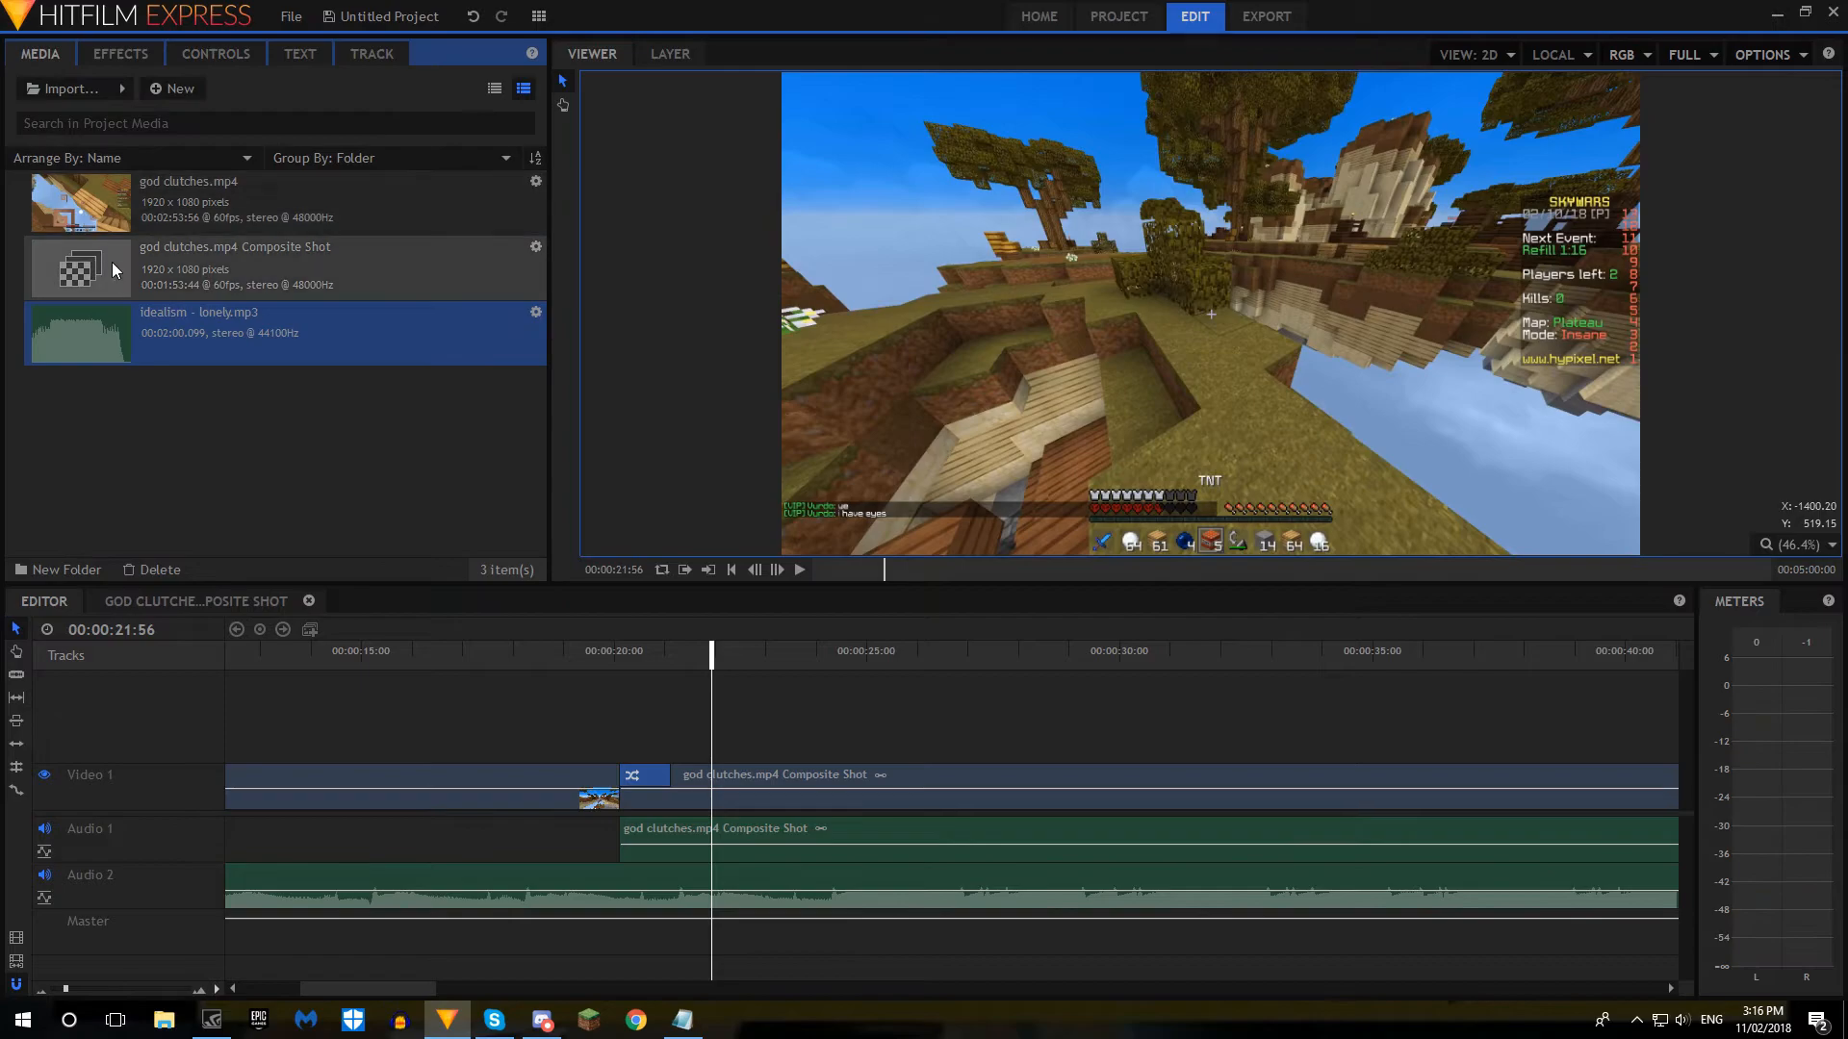
pyautogui.click(120, 53)
pyautogui.click(15, 358)
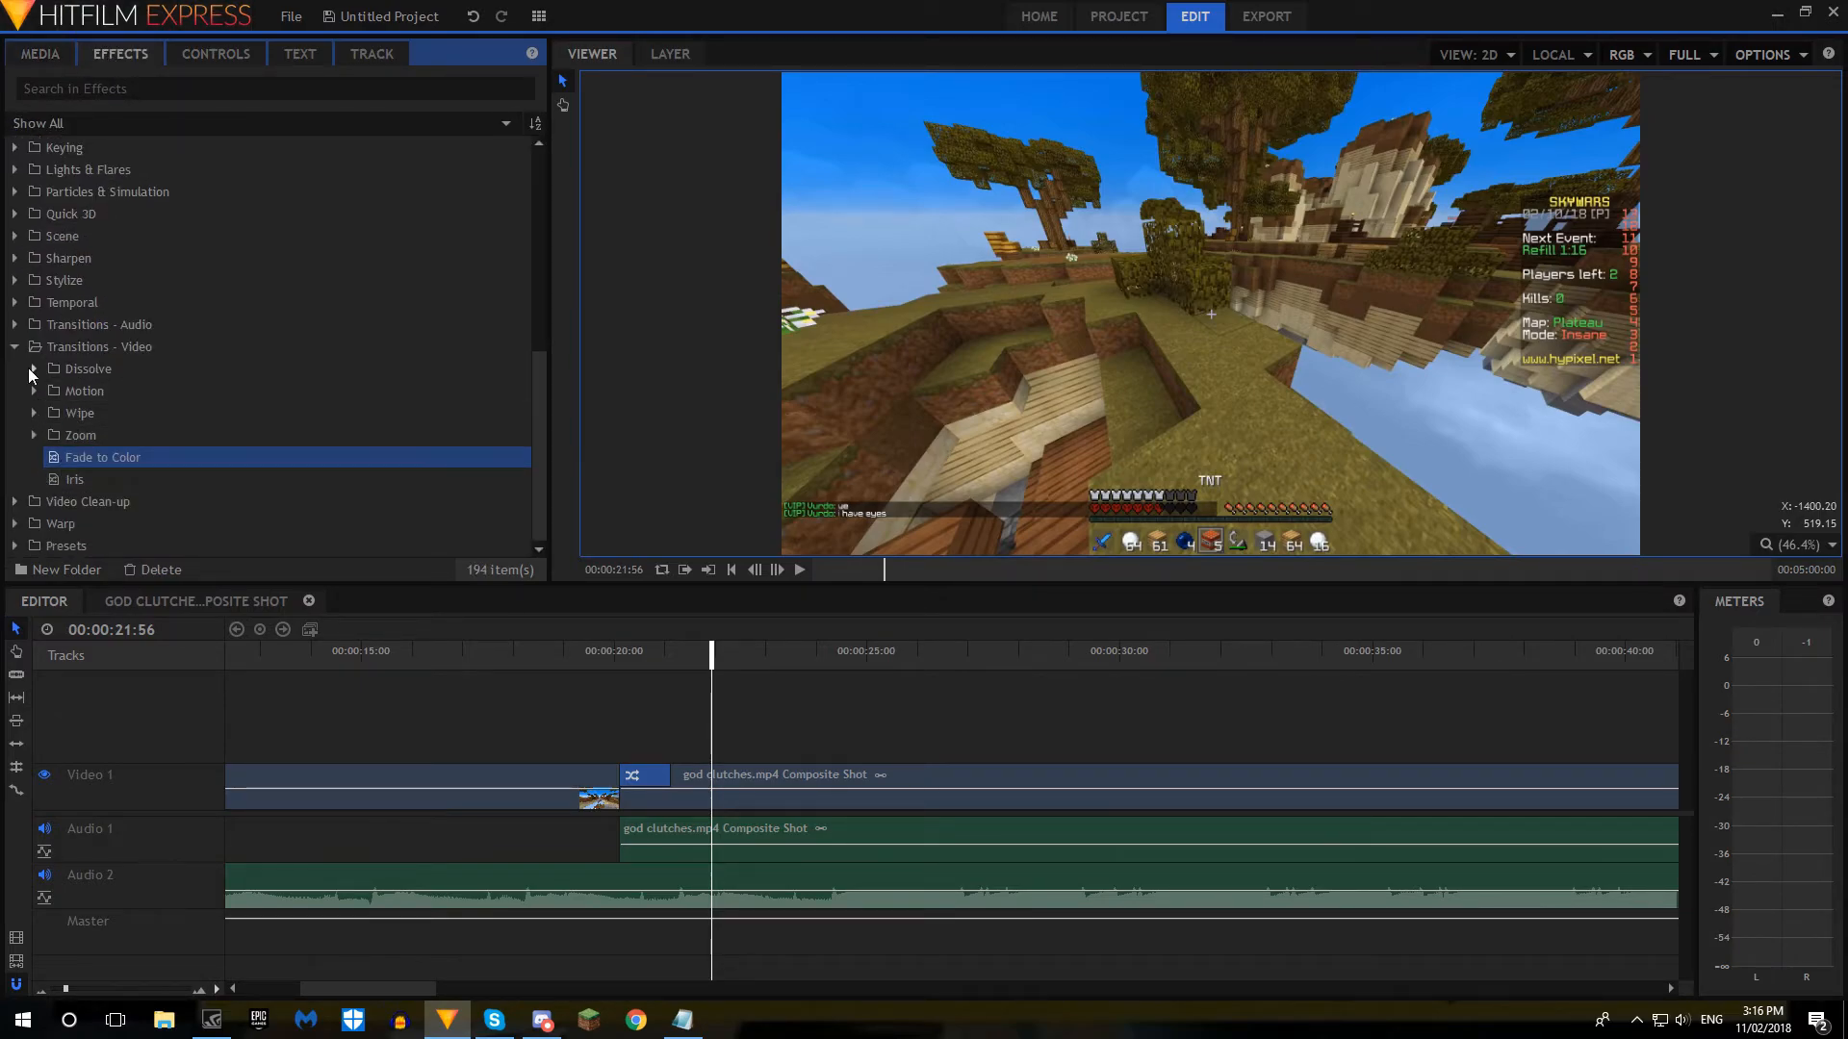
pyautogui.click(14, 459)
pyautogui.moveTo(373, 989); pyautogui.dragTo(300, 989)
pyautogui.moveTo(79, 479); pyautogui.dragTo(287, 871)
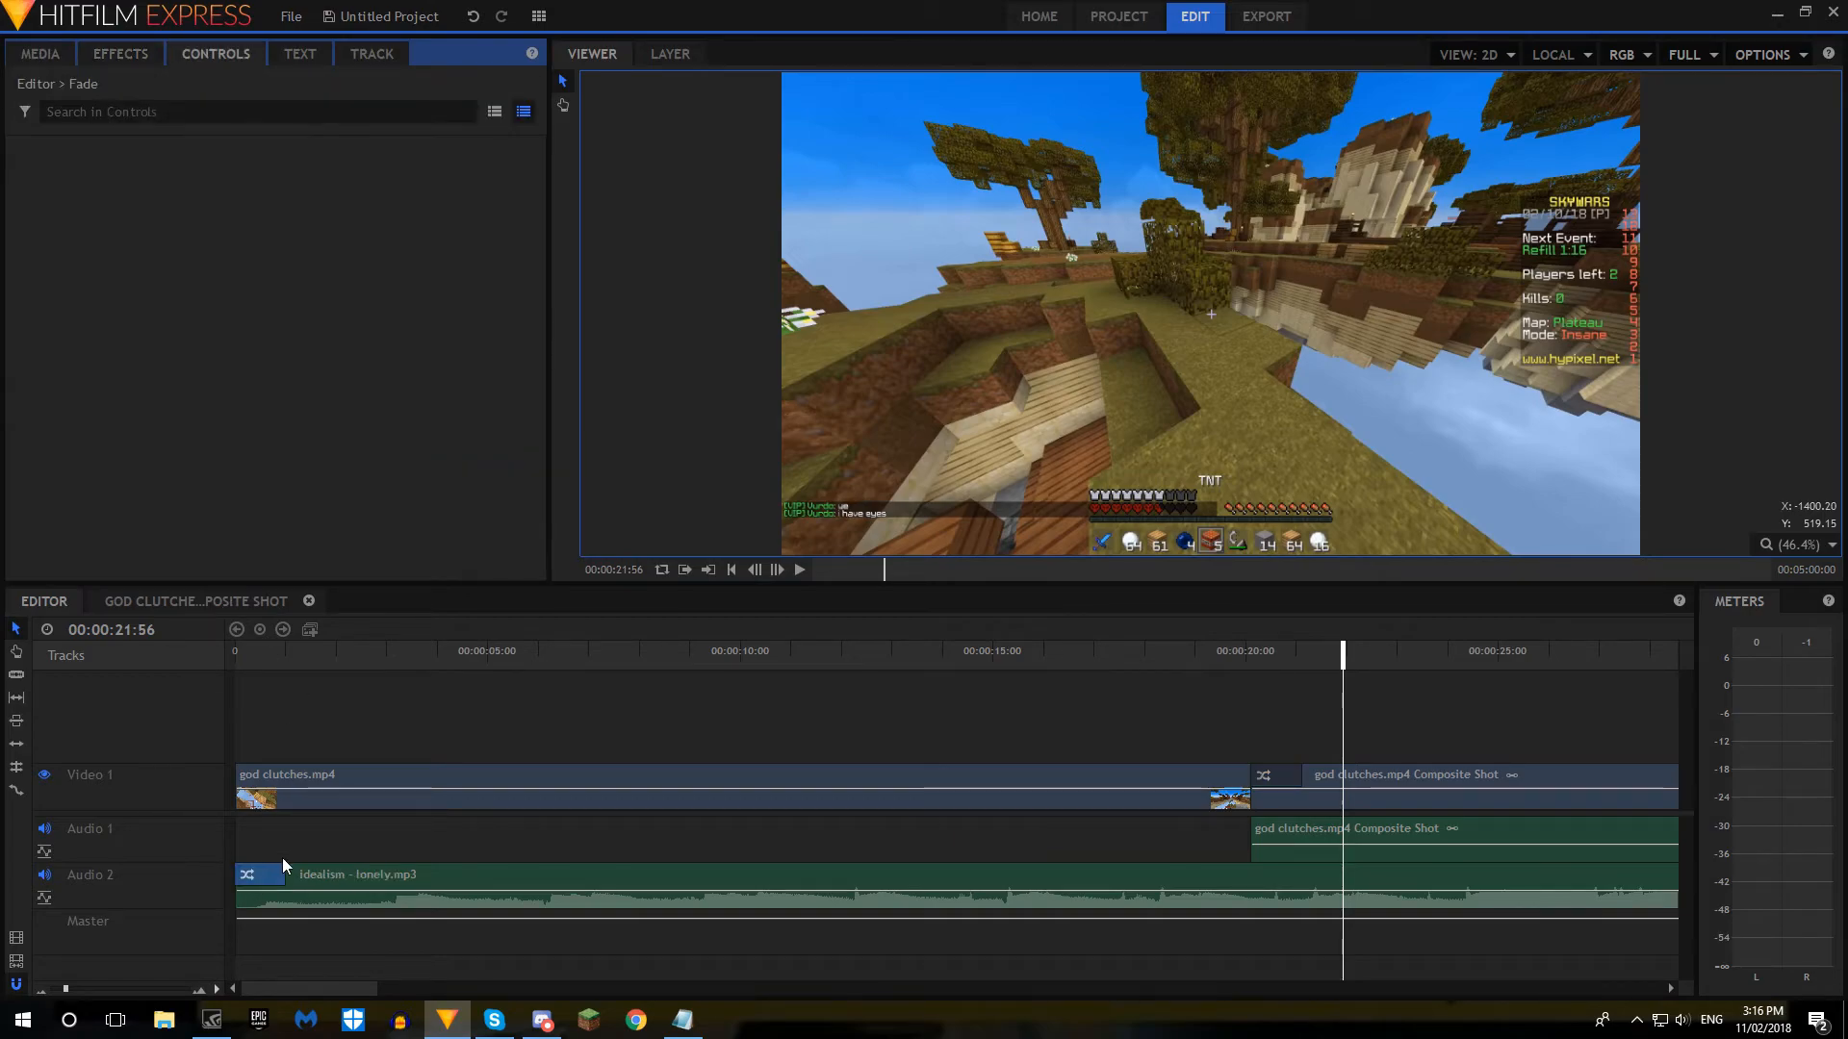
# Step: Extend the music clip's Fade transition to about 5 seconds and play it from the start of the timeline
pyautogui.click(287, 871)
pyautogui.press('Home')
pyautogui.press('space')
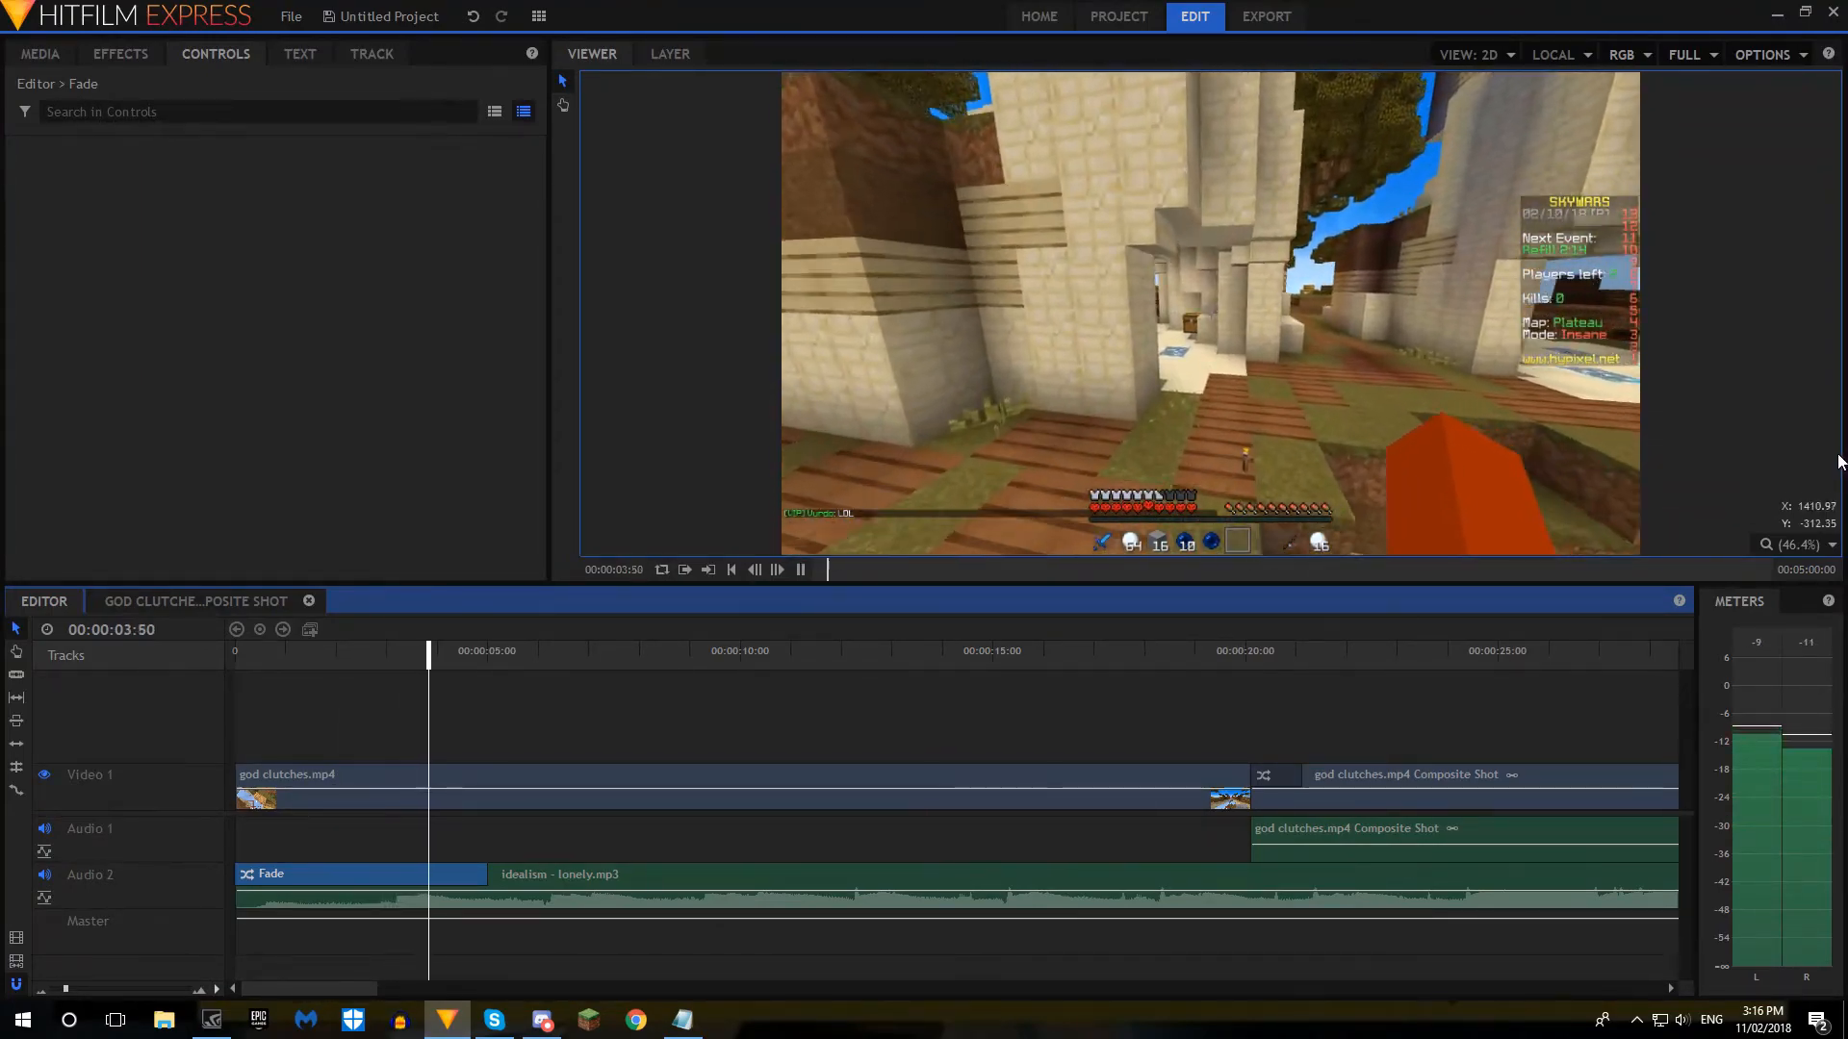
pyautogui.press('space')
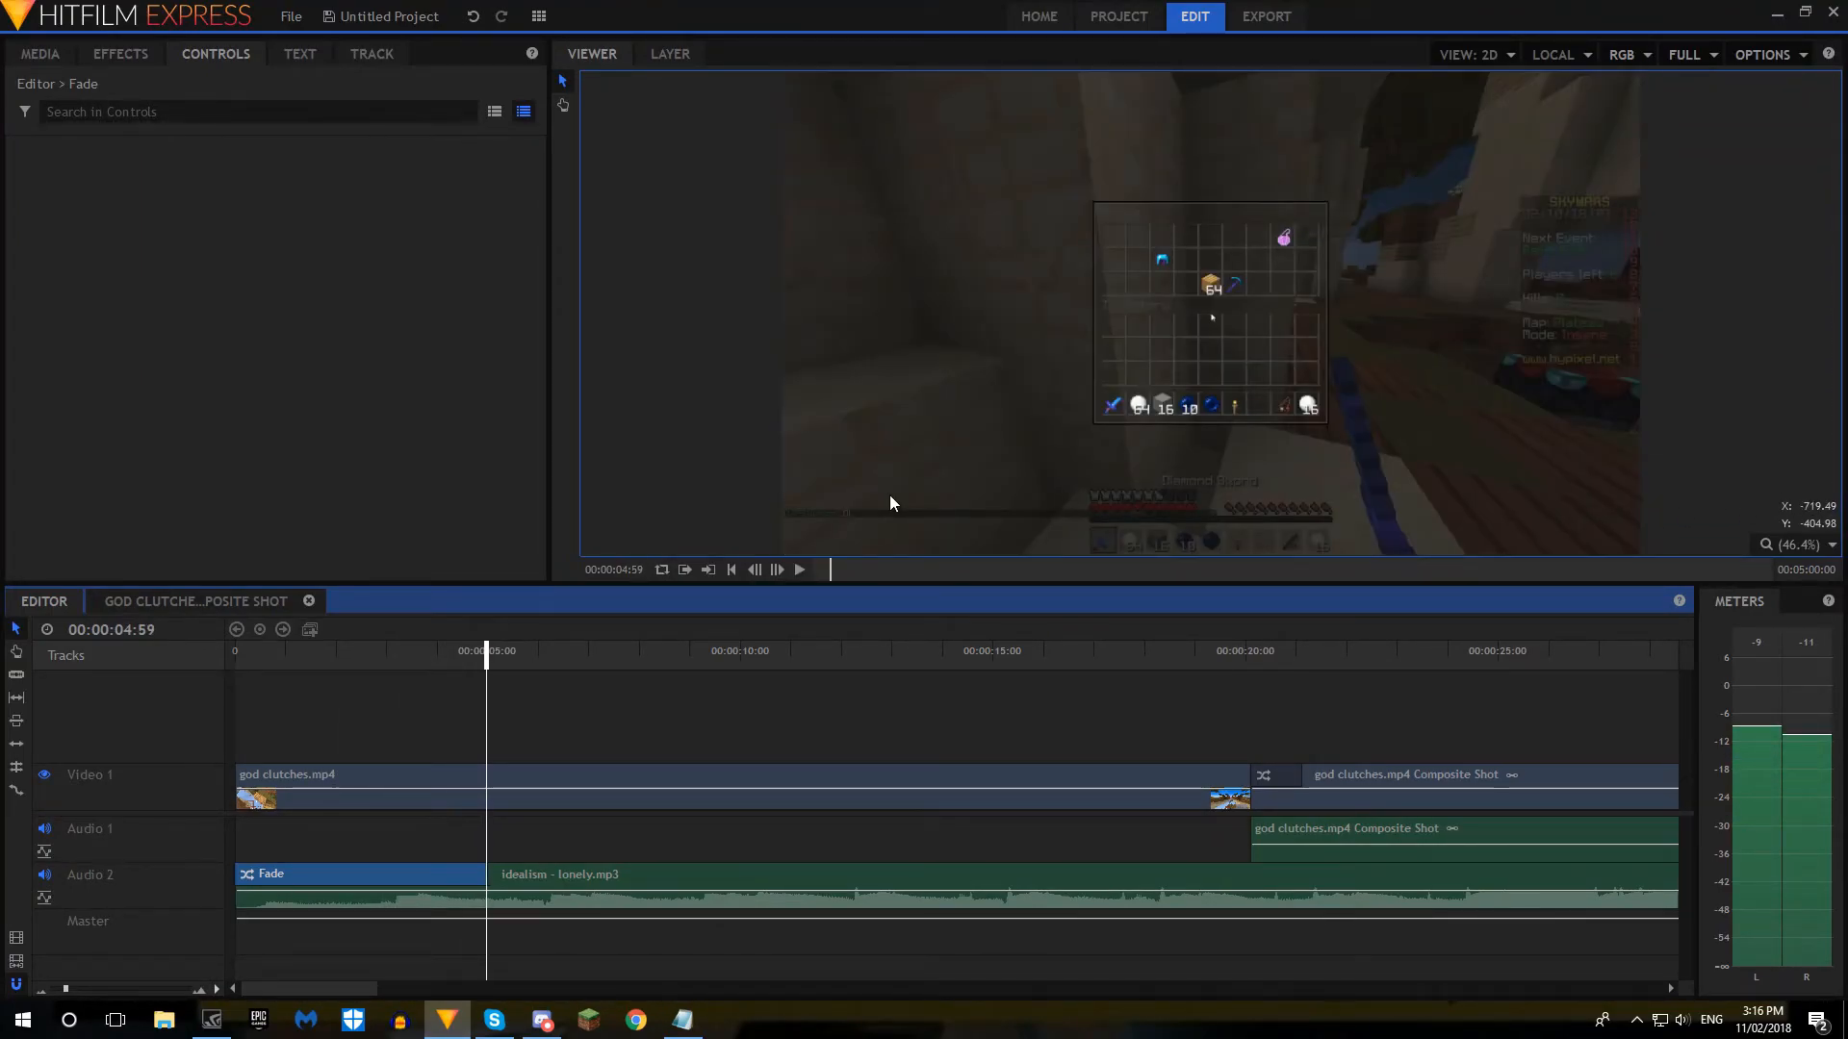
# Step: Undo the audio fade's extension and its placement on the music clip
pyautogui.hotkey('ctrl', 'z')
pyautogui.hotkey('ctrl', 'z')
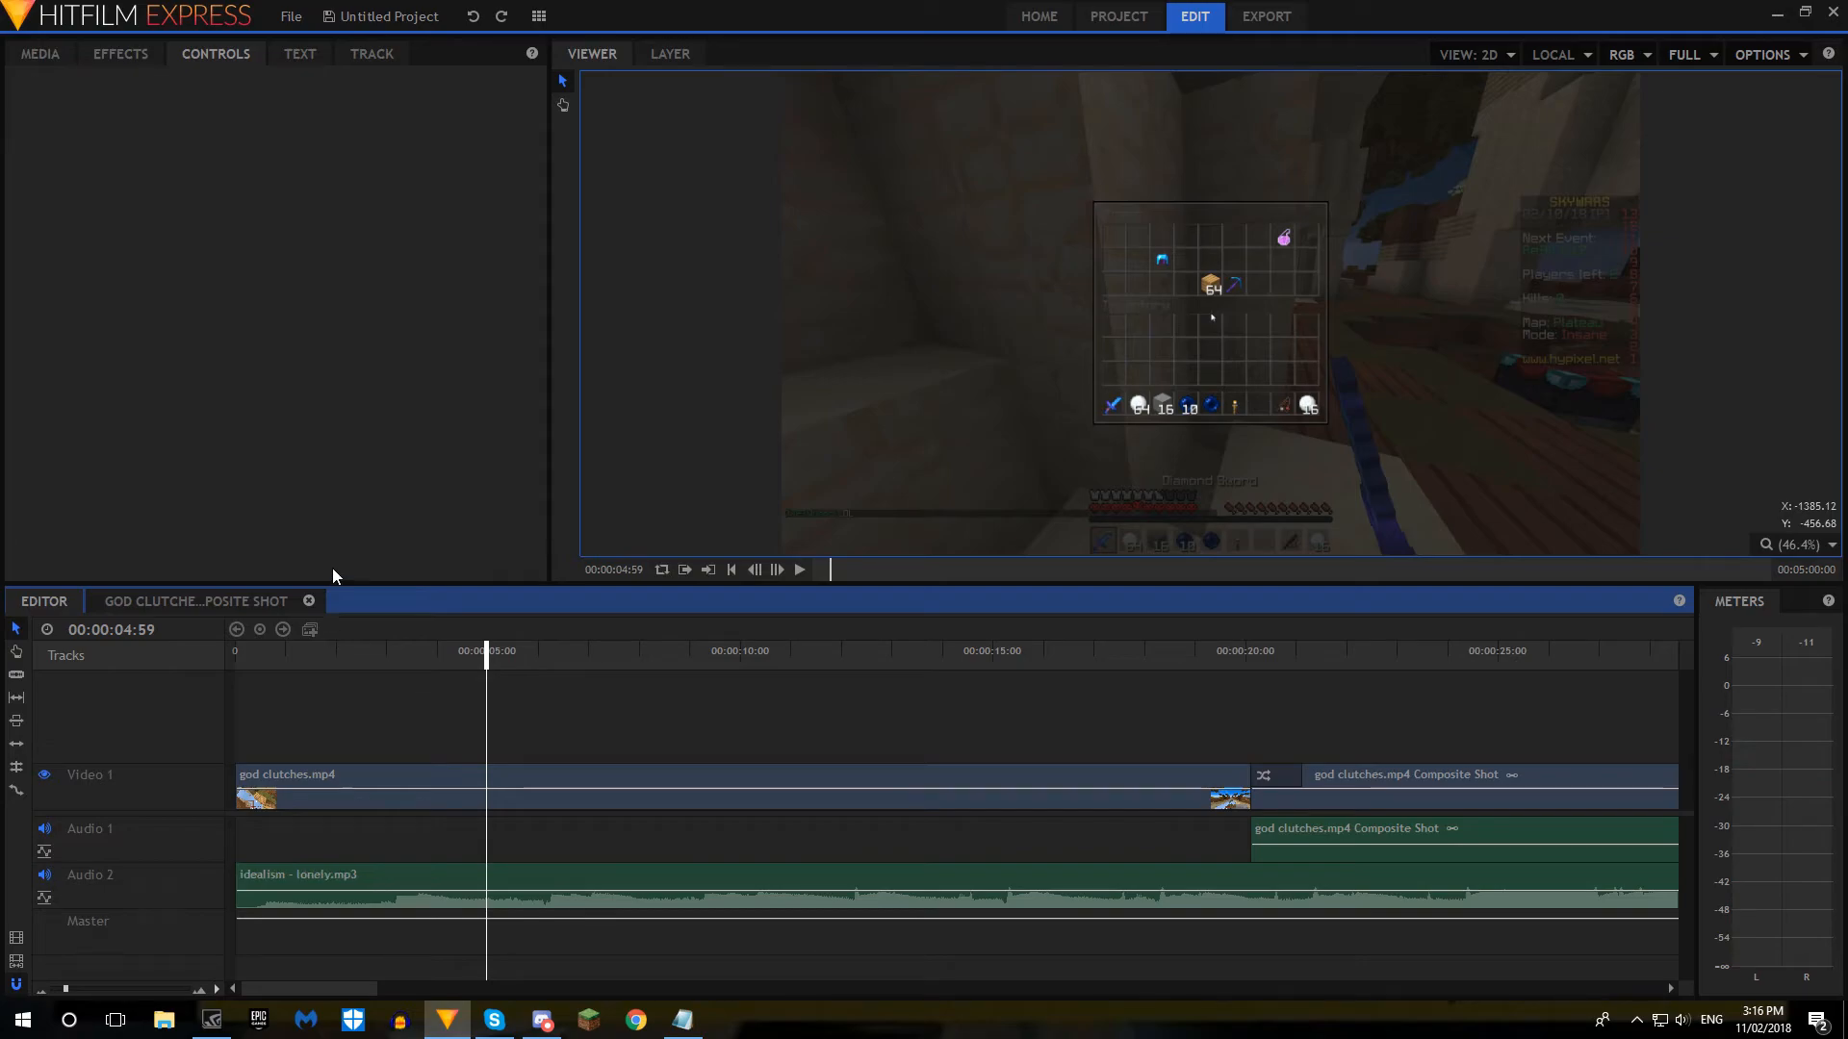
# Step: Open the god clutches.mp4 composite shot timeline and create a text layer over the footage with the Text tool
pyautogui.click(108, 63)
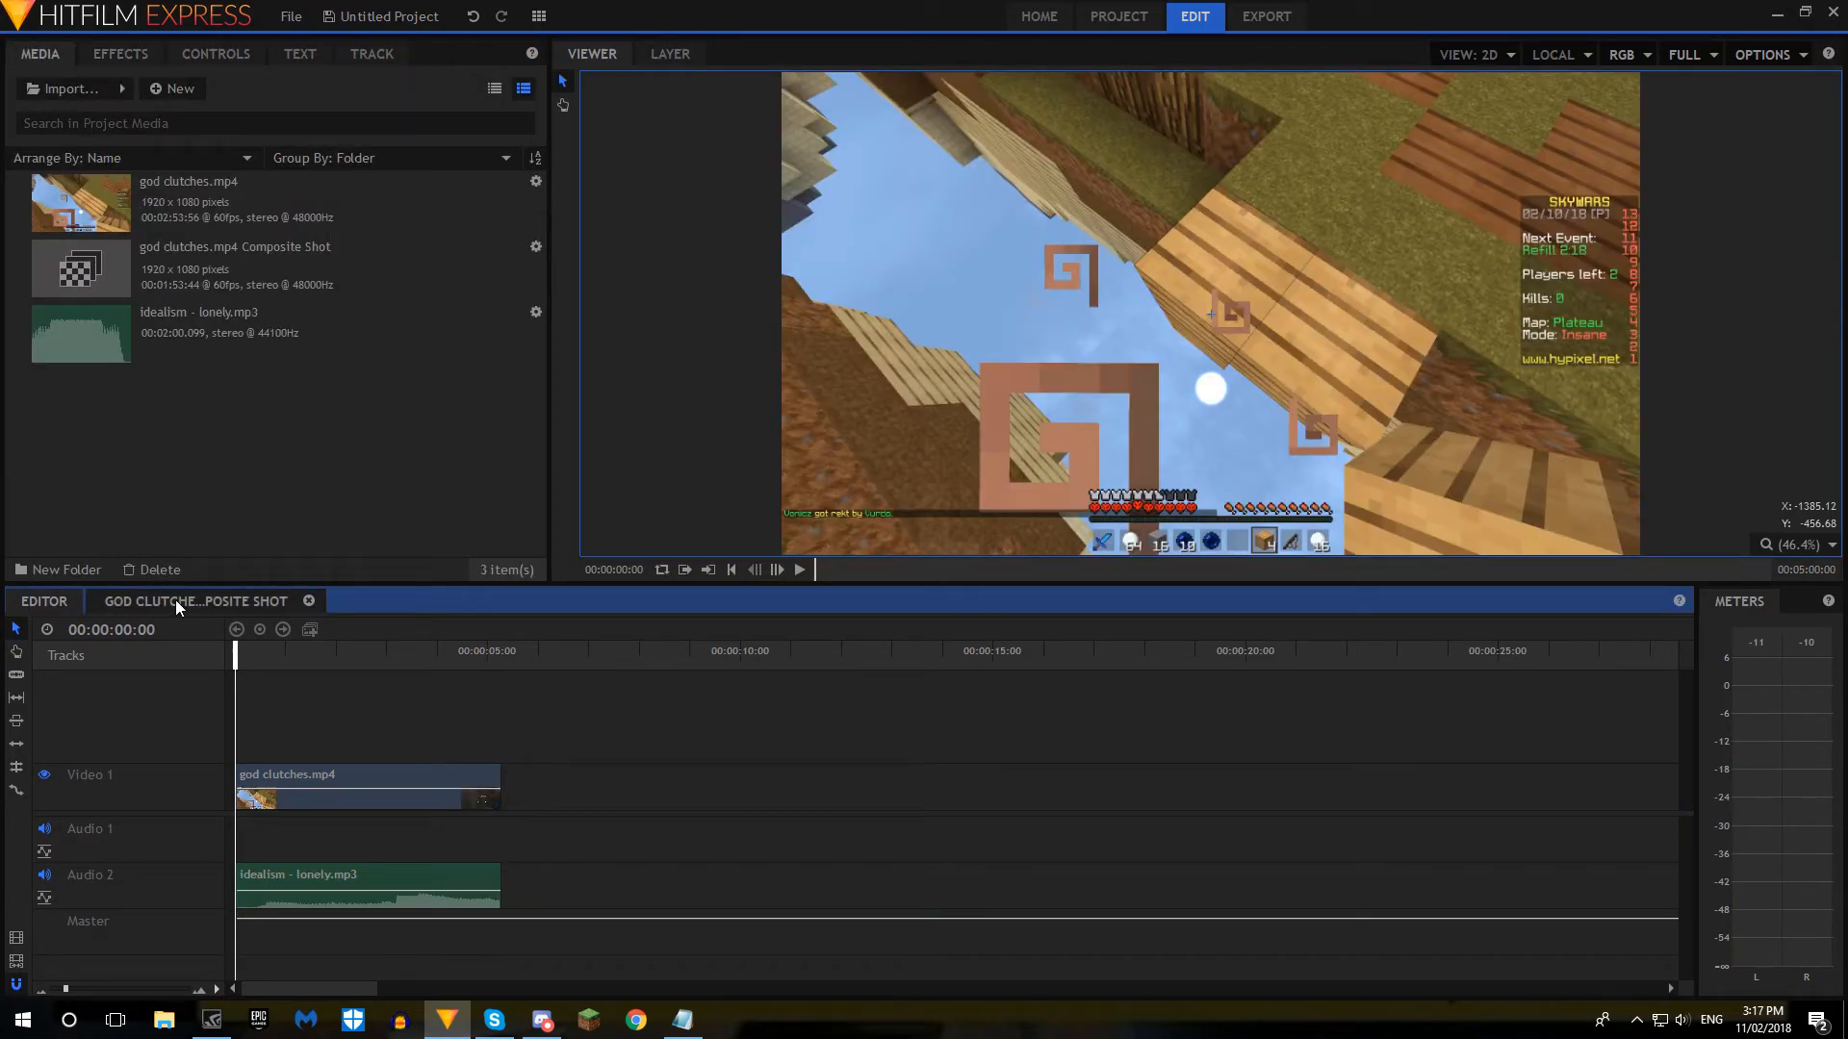
pyautogui.click(175, 598)
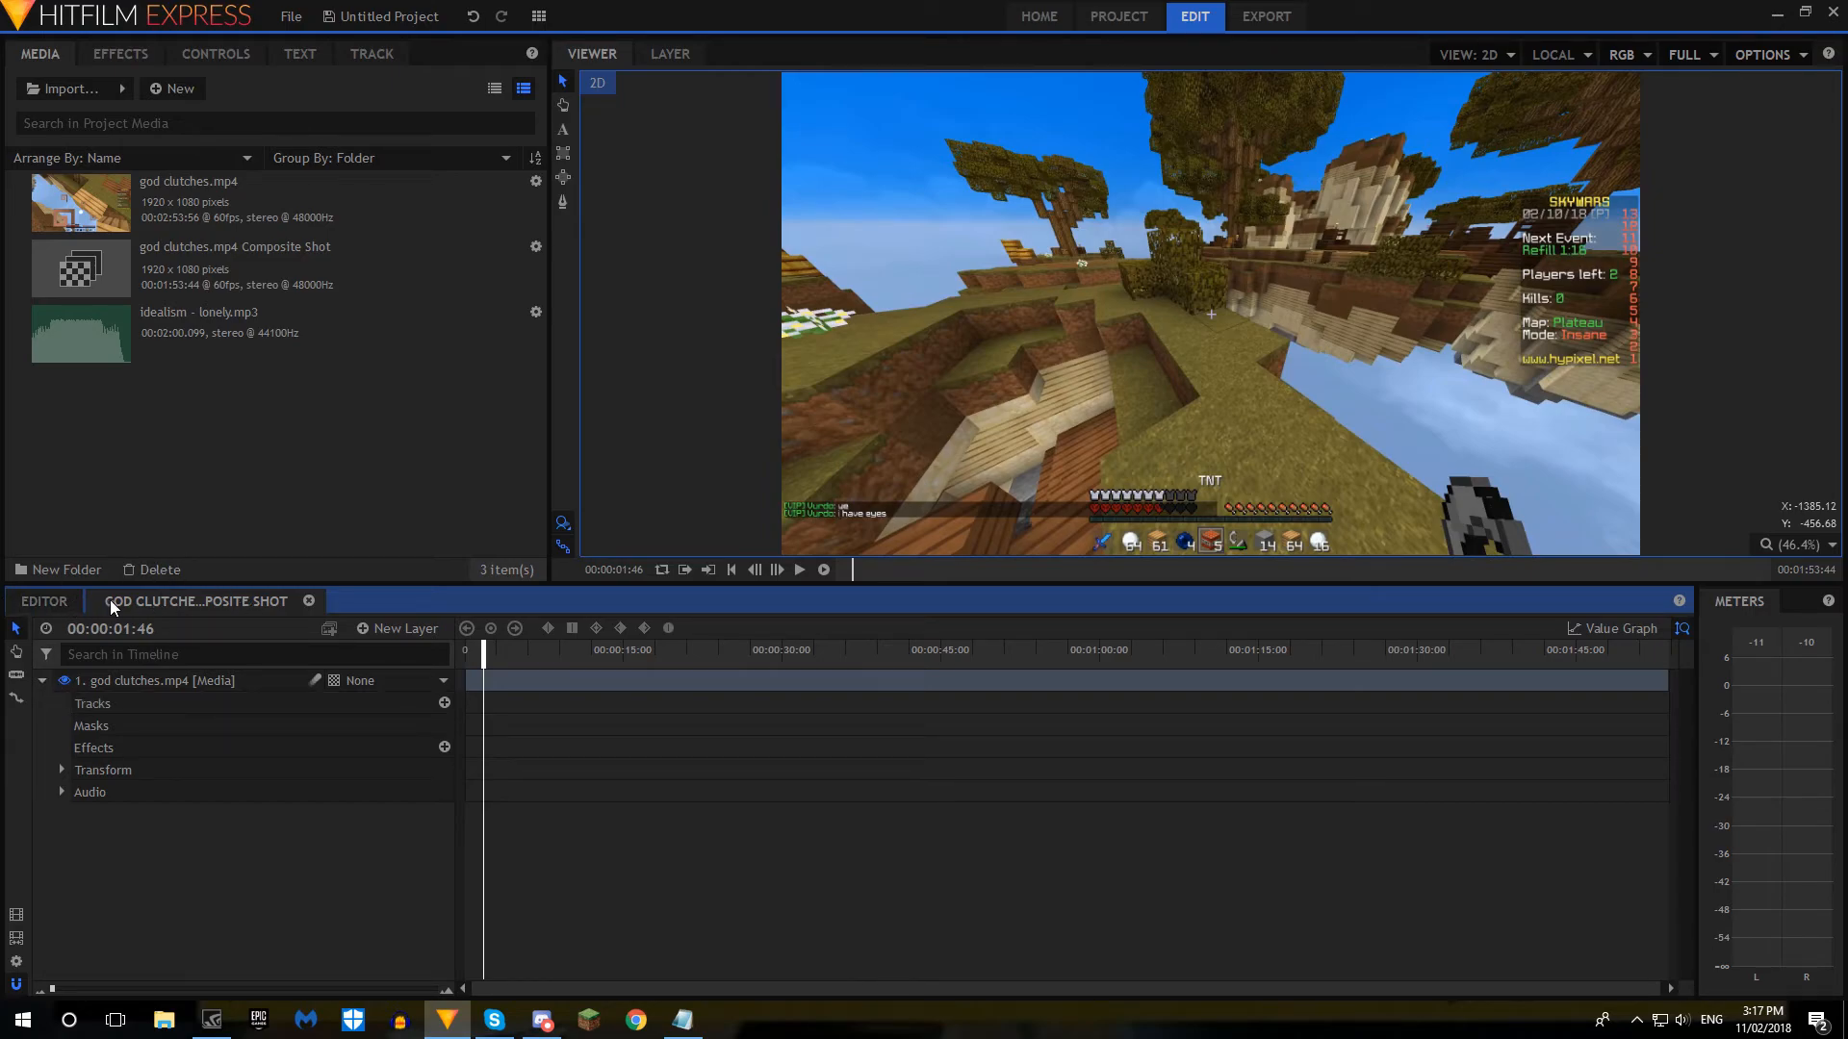
pyautogui.click(566, 134)
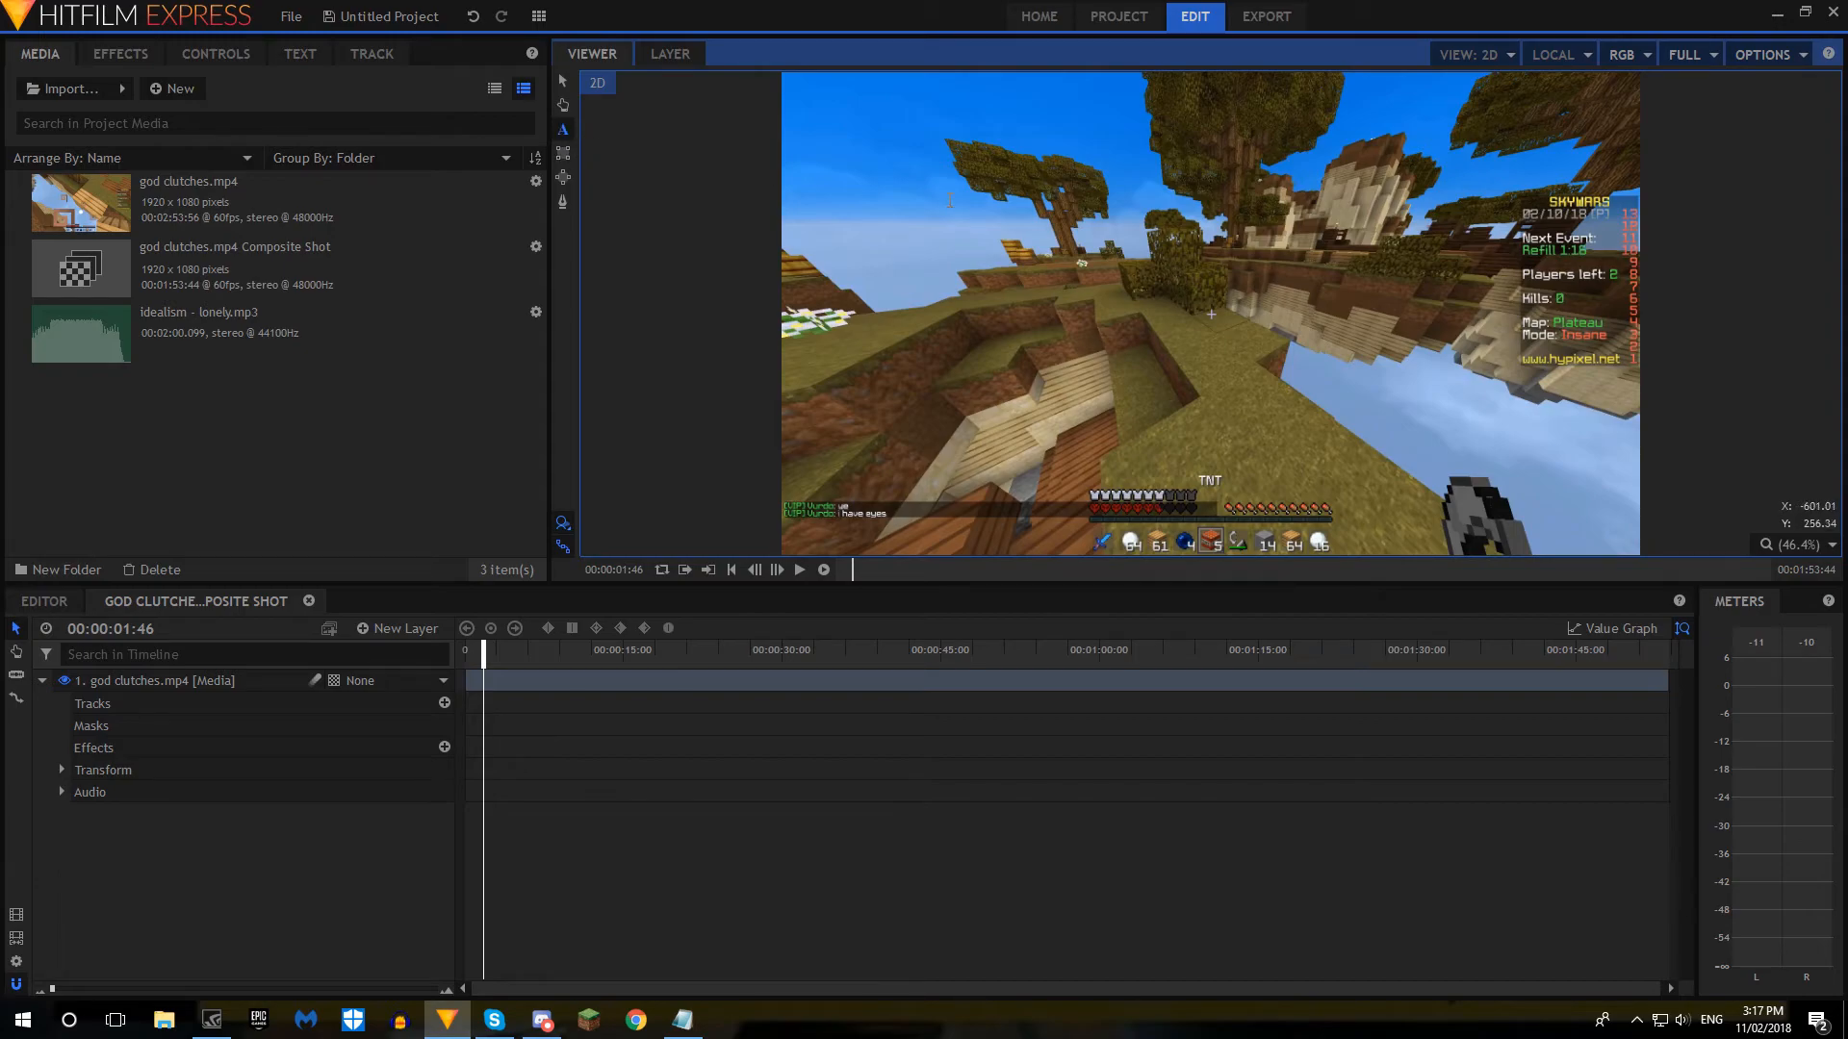
pyautogui.click(1071, 240)
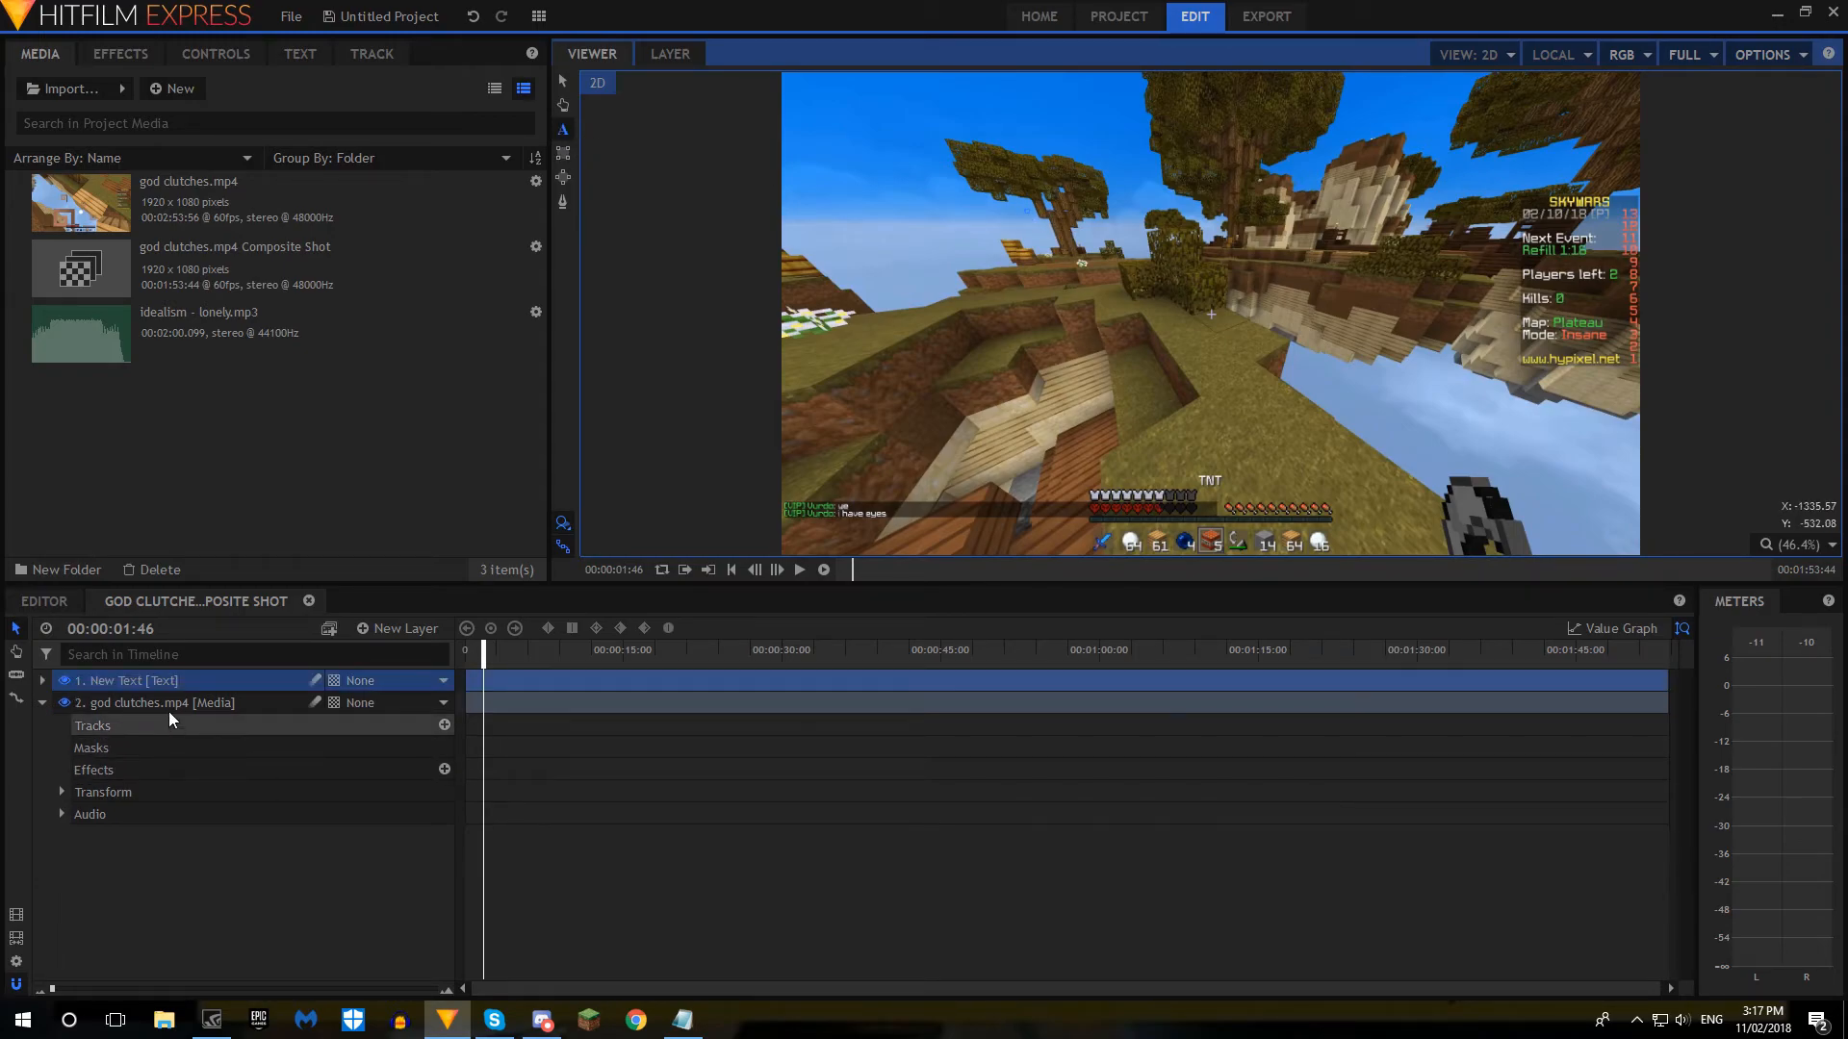
# Step: Delete the empty text layer and create a new one with a width of 1920 using the Text tool
pyautogui.click(171, 676)
pyautogui.press('Delete')
pyautogui.click(1047, 302)
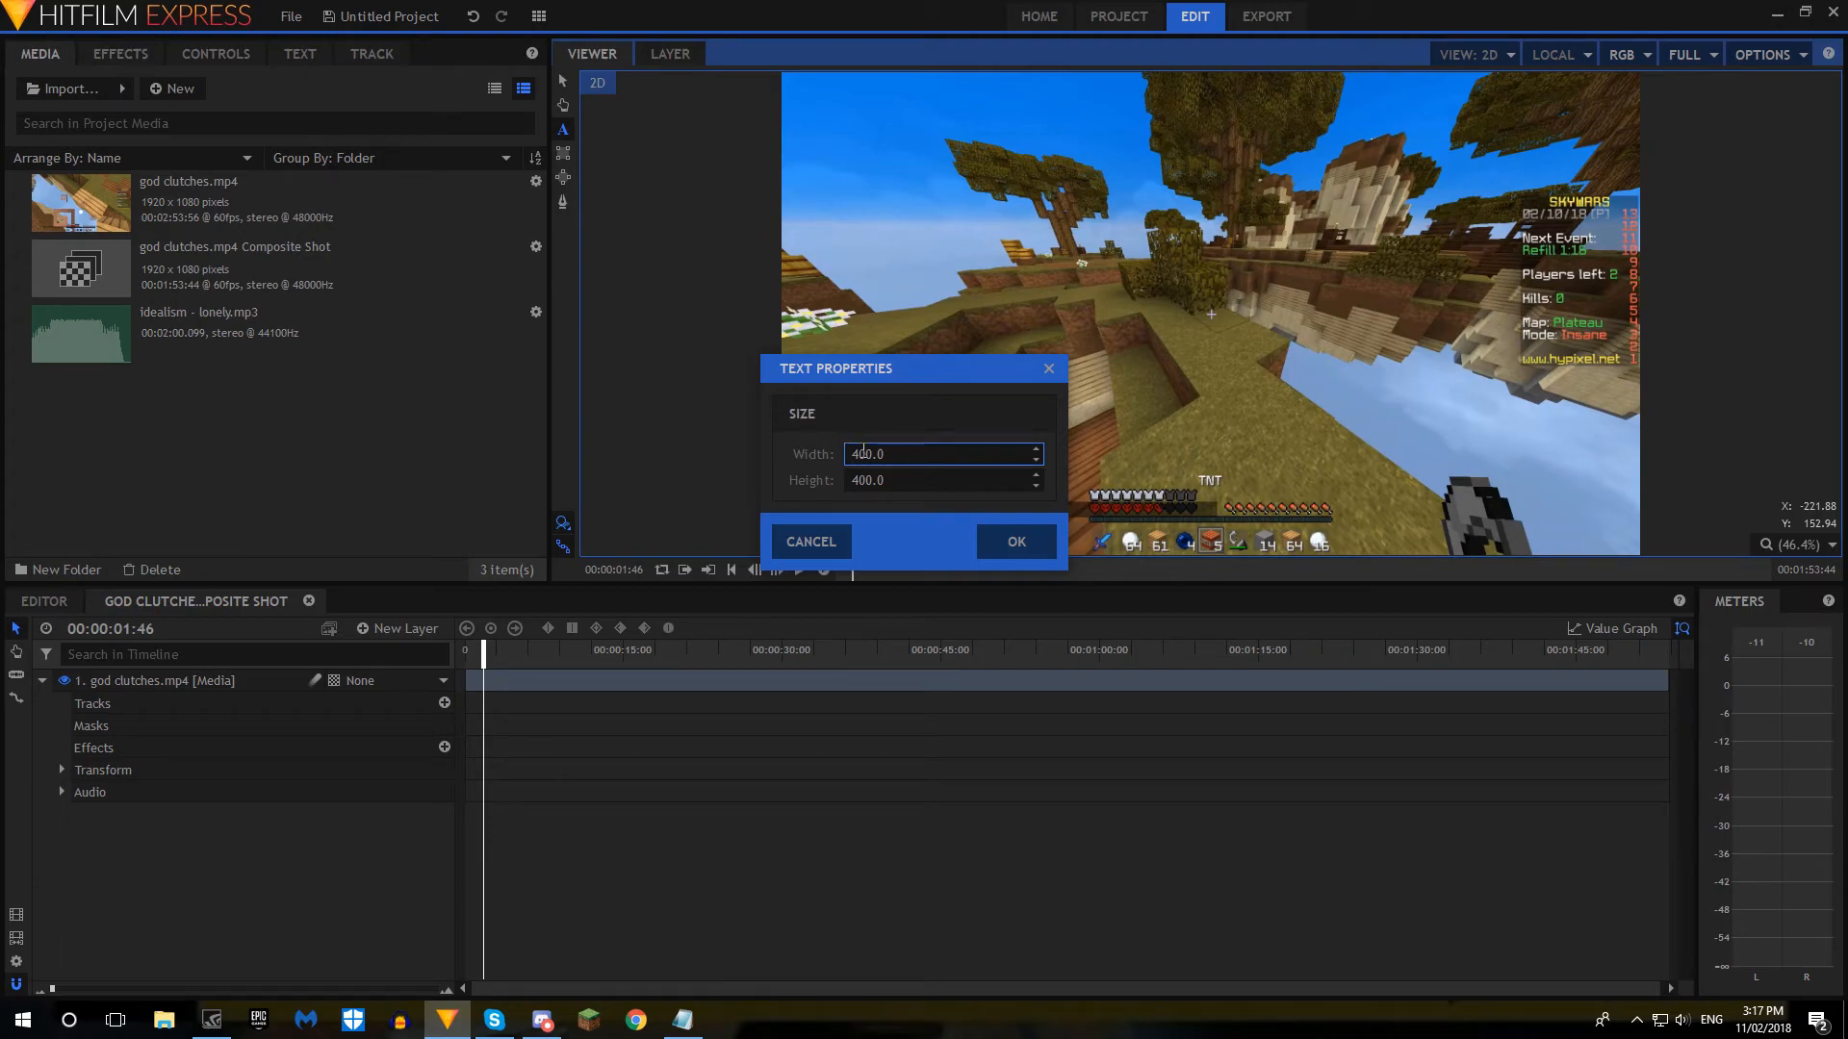
pyautogui.press('Tab')
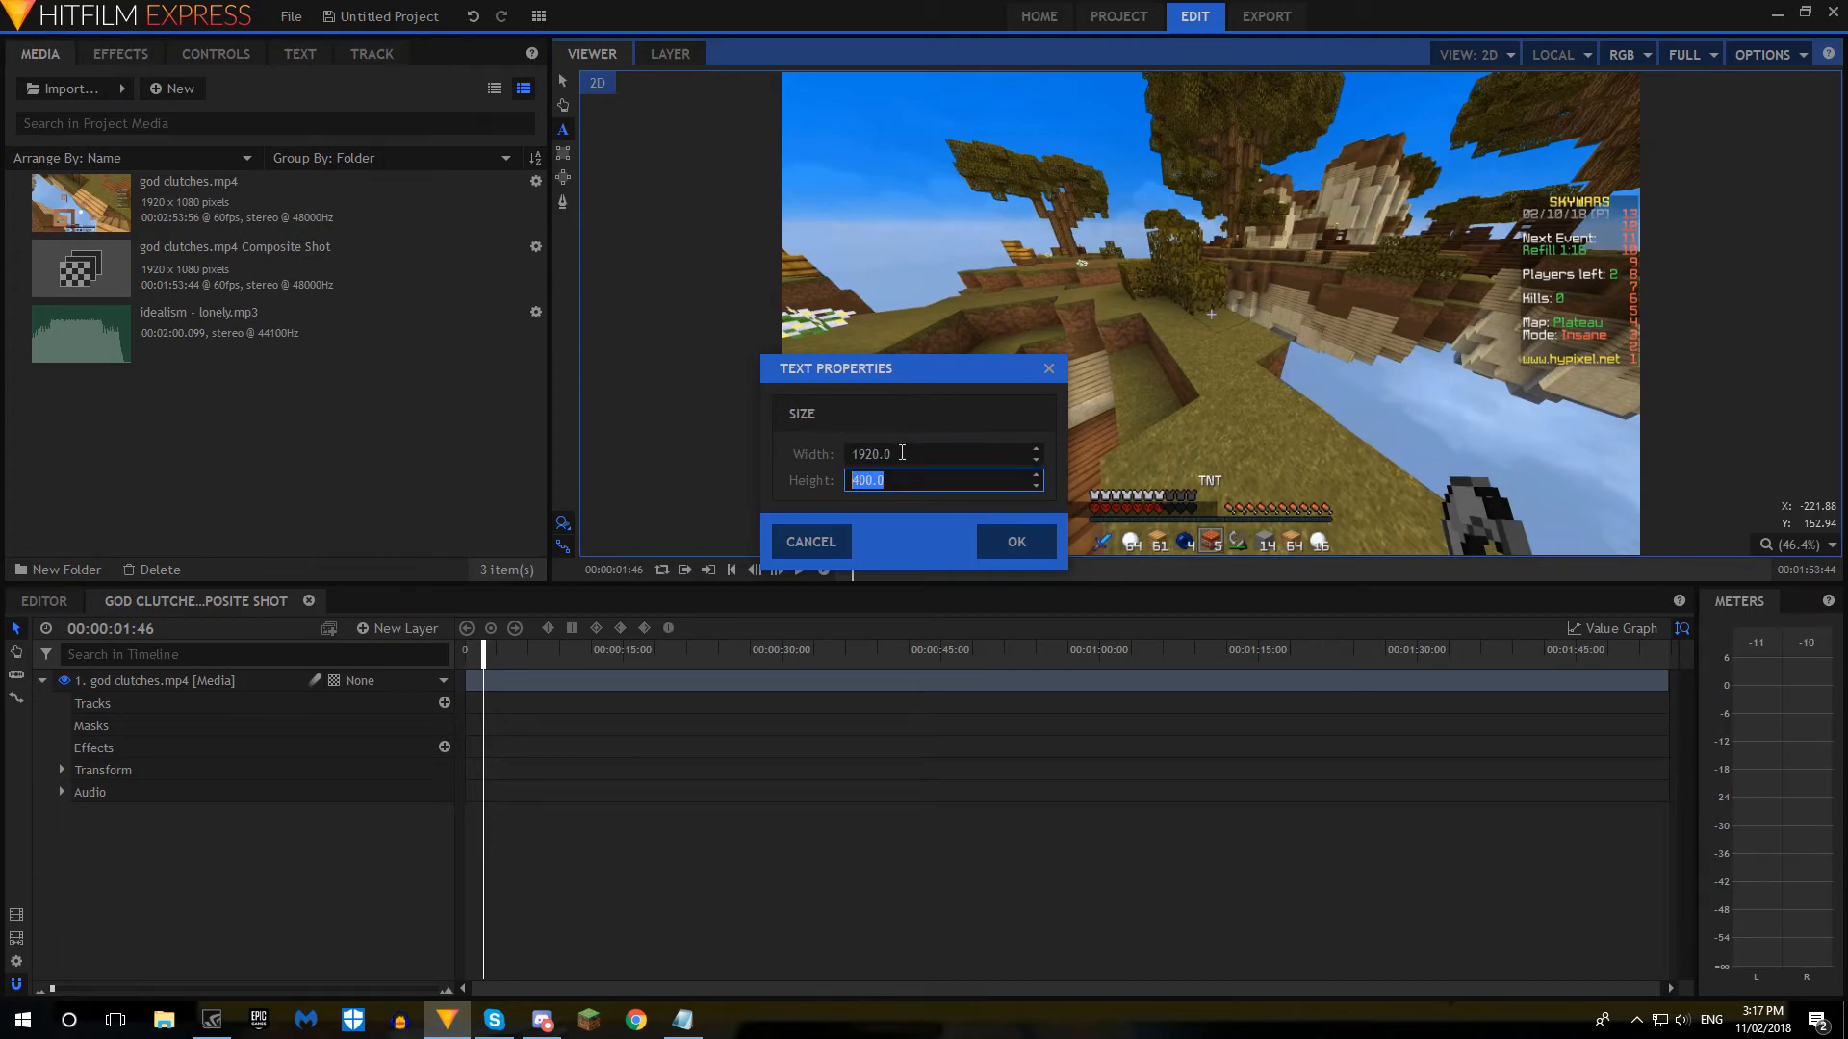
pyautogui.press('Return')
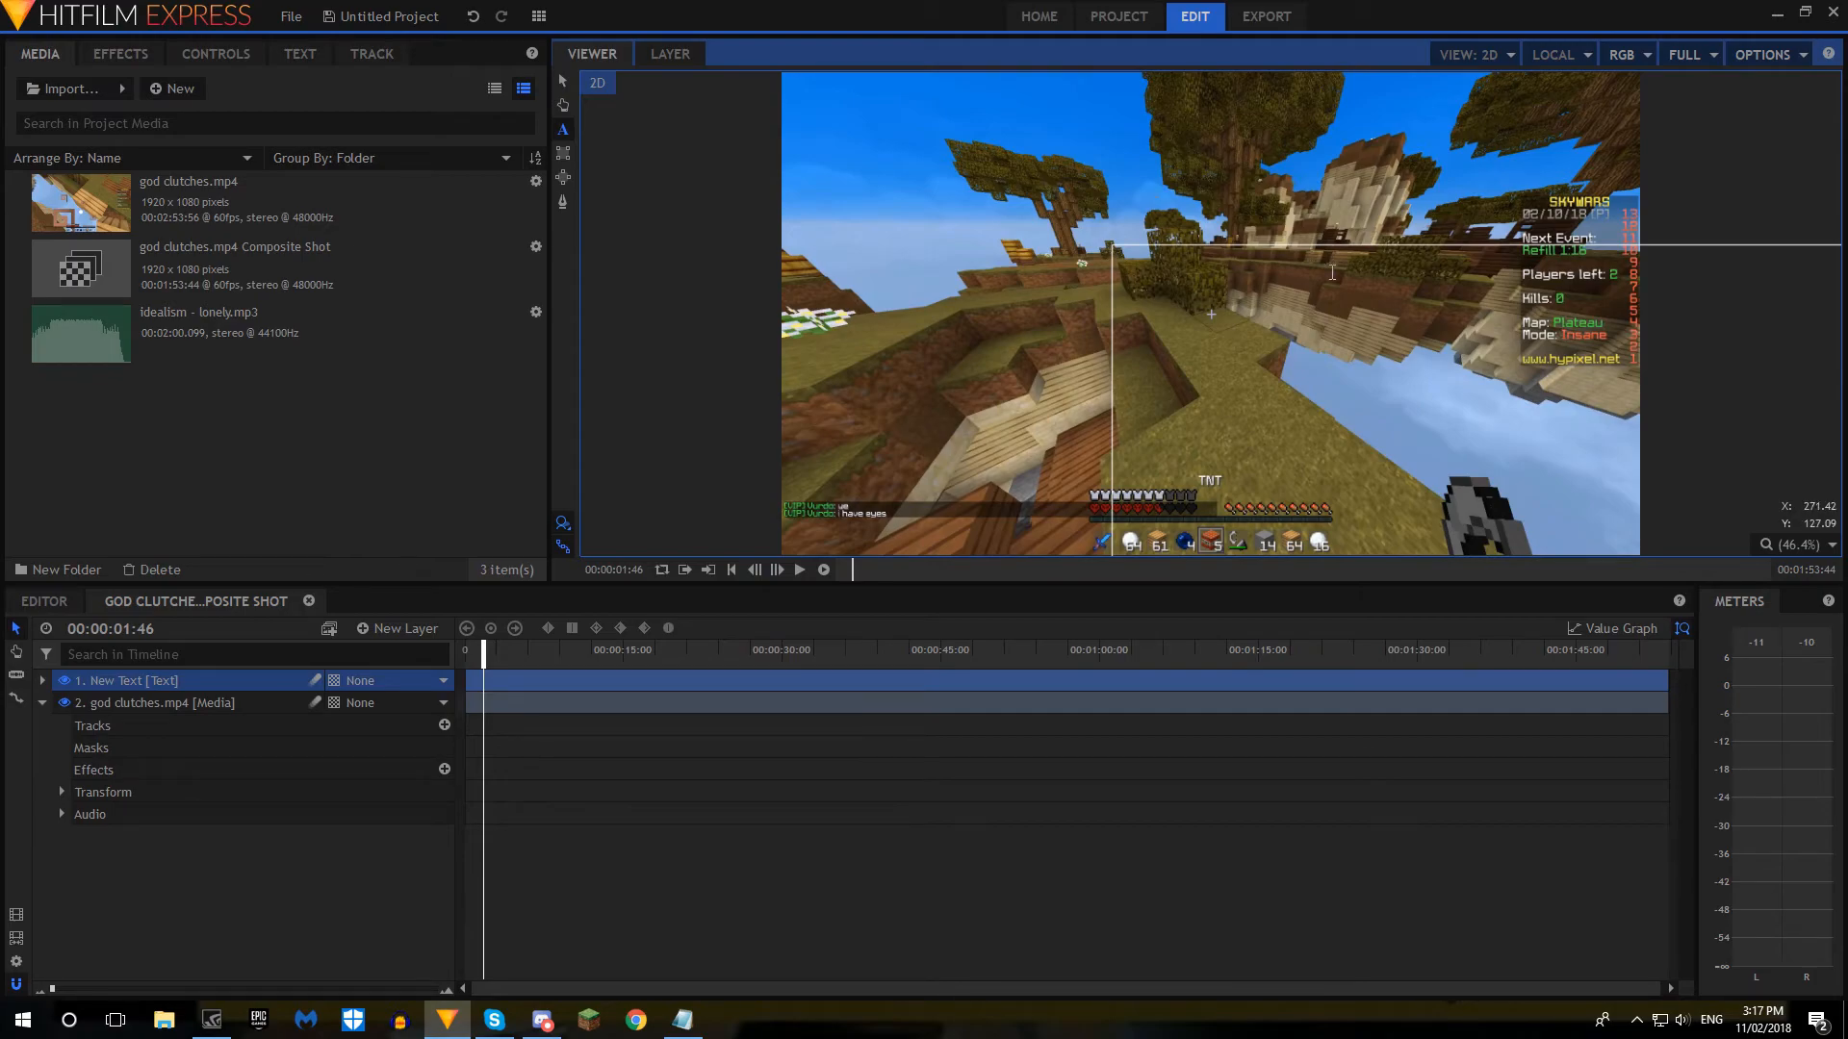
pyautogui.press('h')
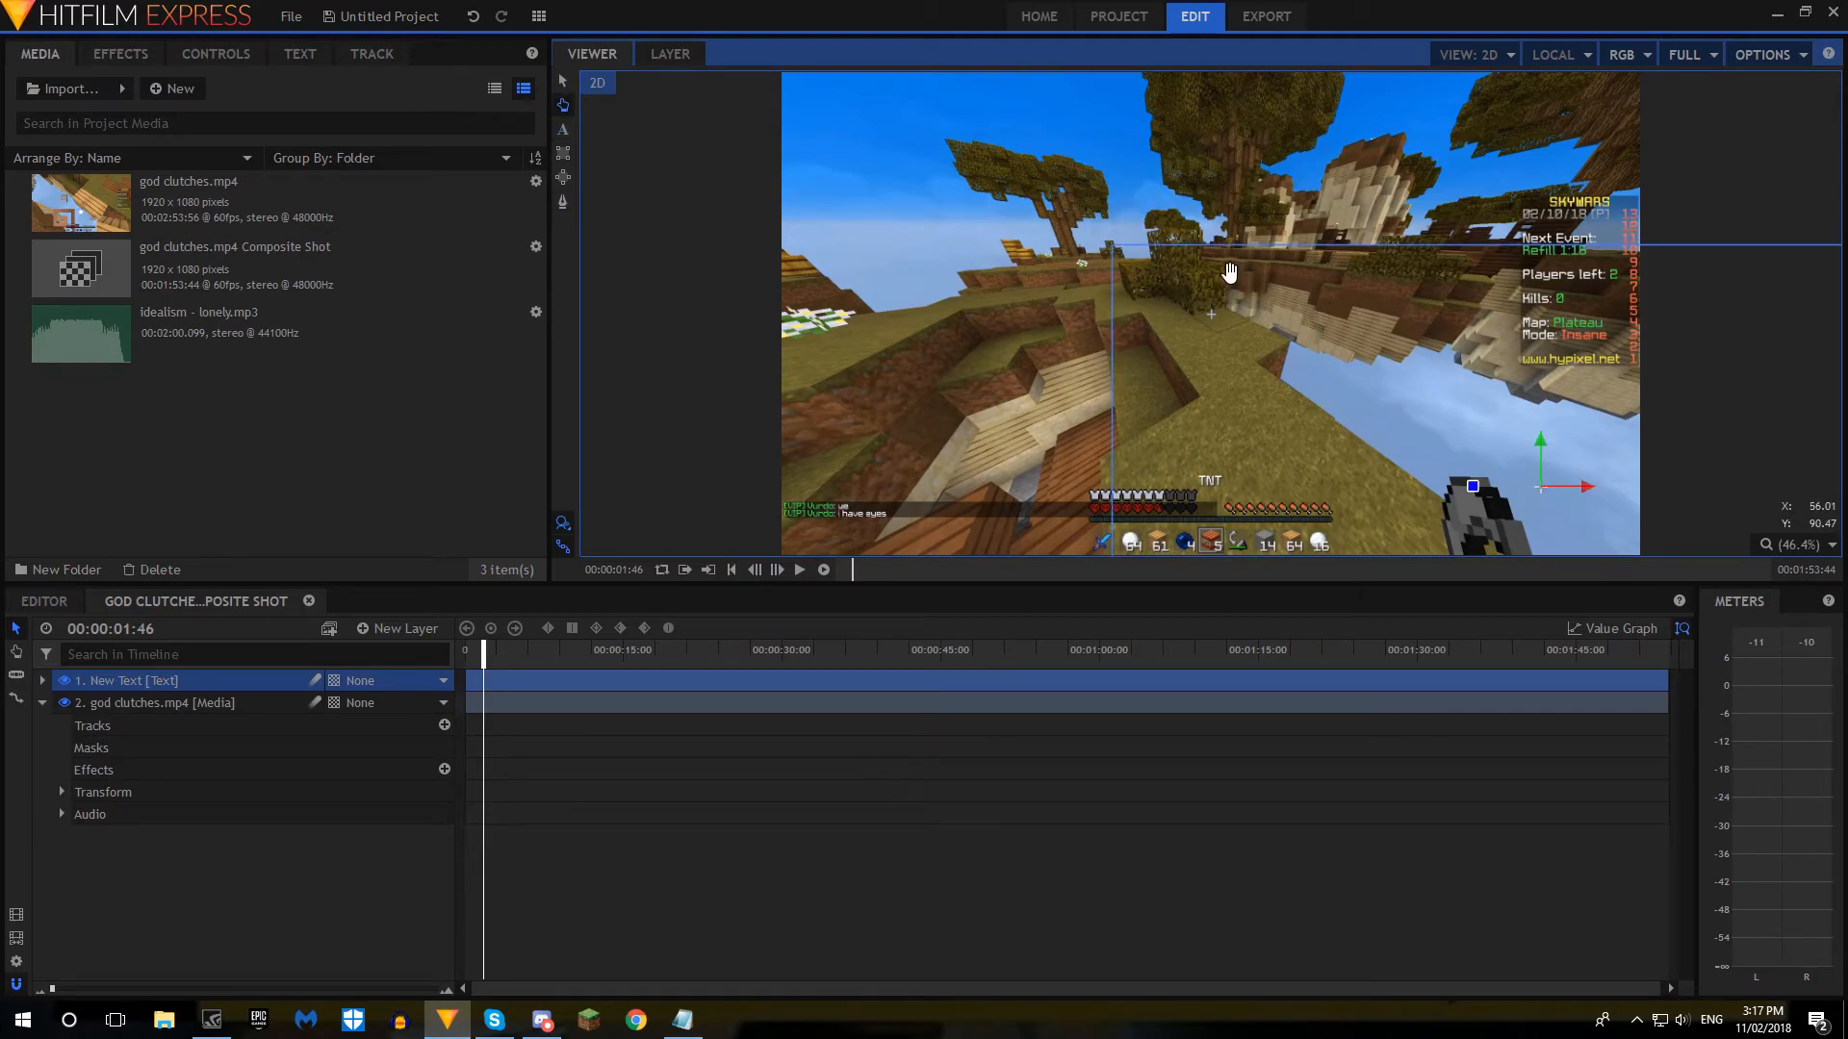
pyautogui.click(564, 130)
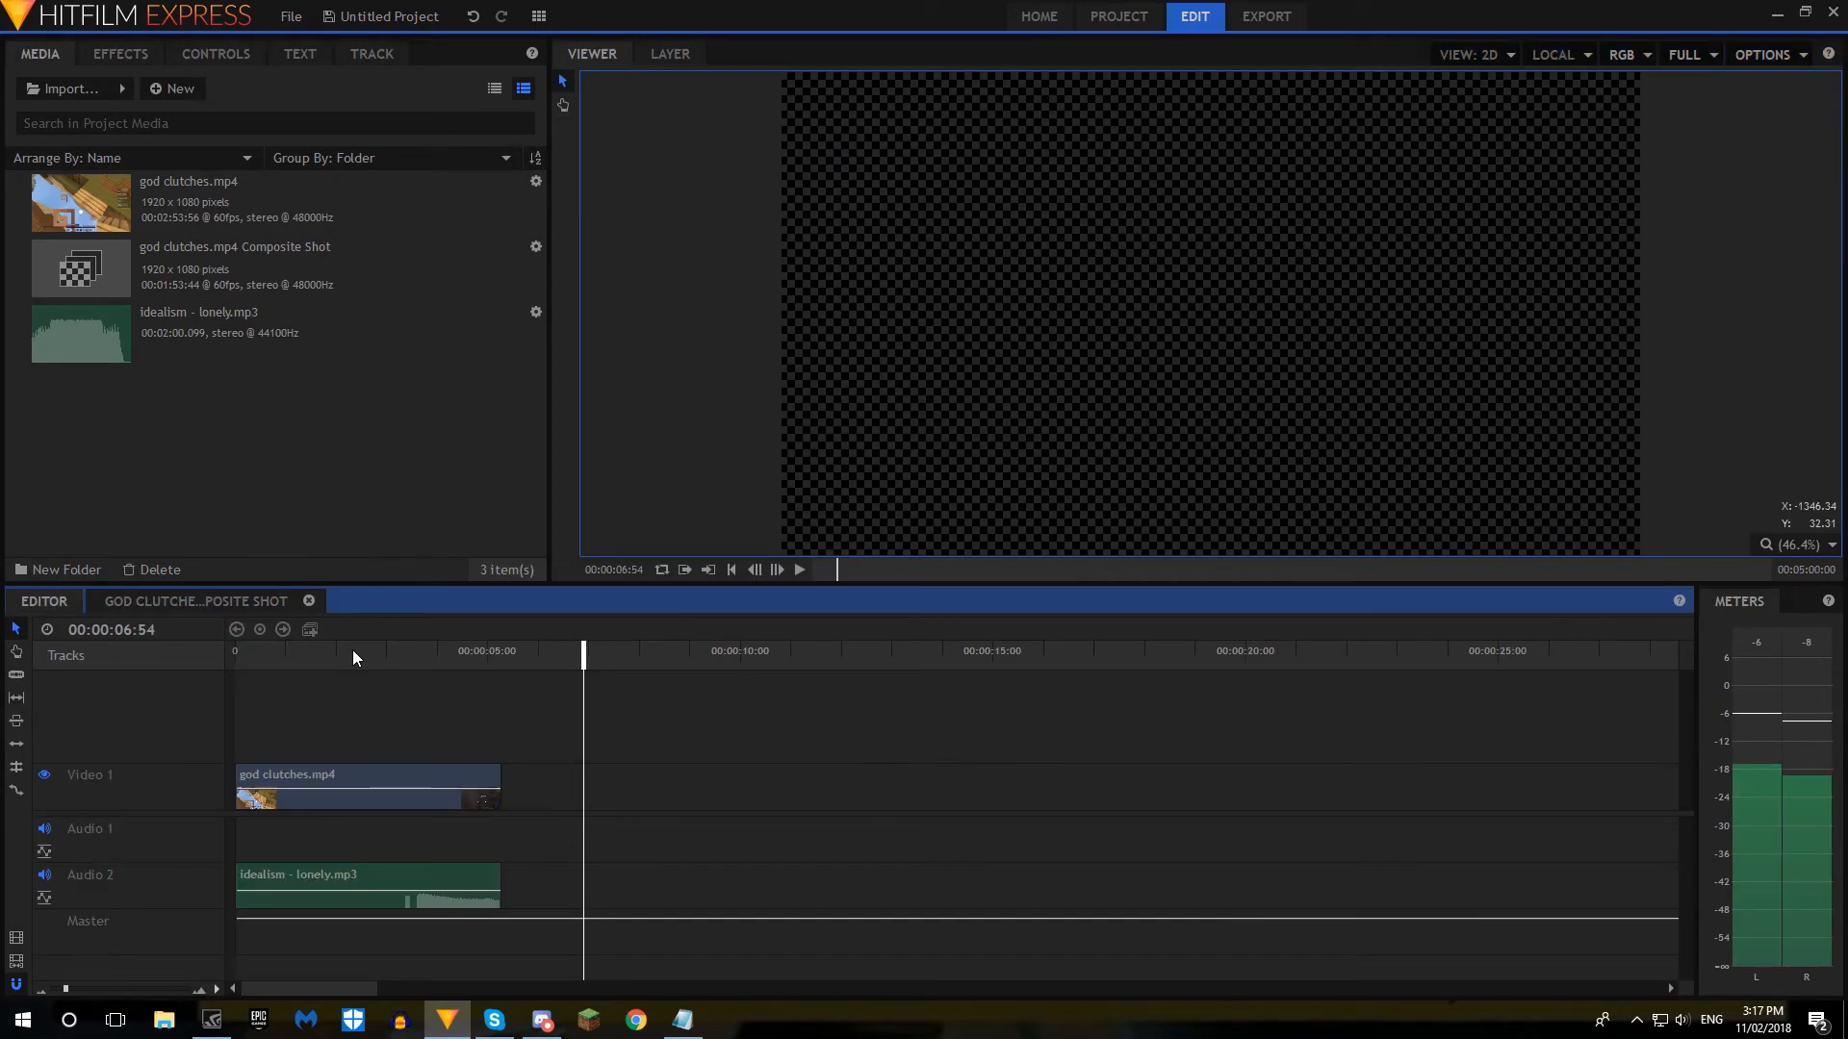
# Step: Return the Editor playhead to the start, add the timeline to the export queue and go to the Export screen
pyautogui.moveTo(353, 655); pyautogui.dragTo(2, 695)
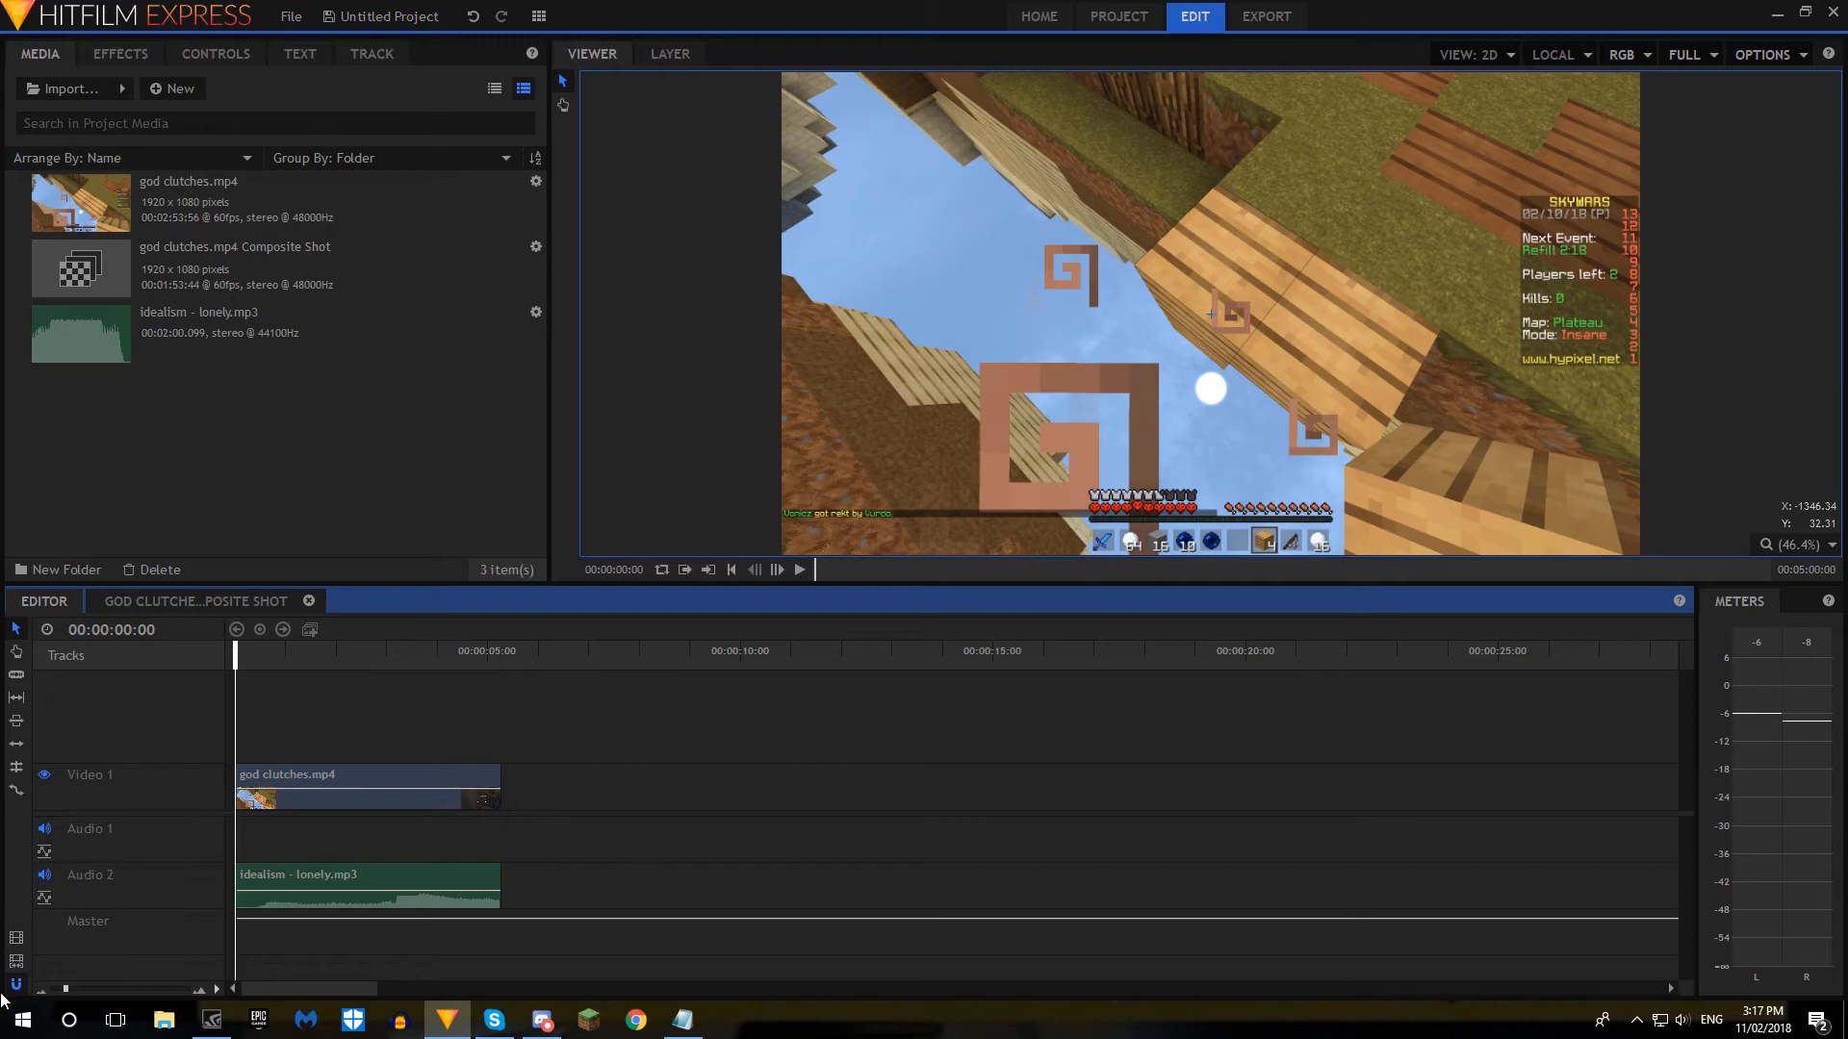
pyautogui.click(17, 939)
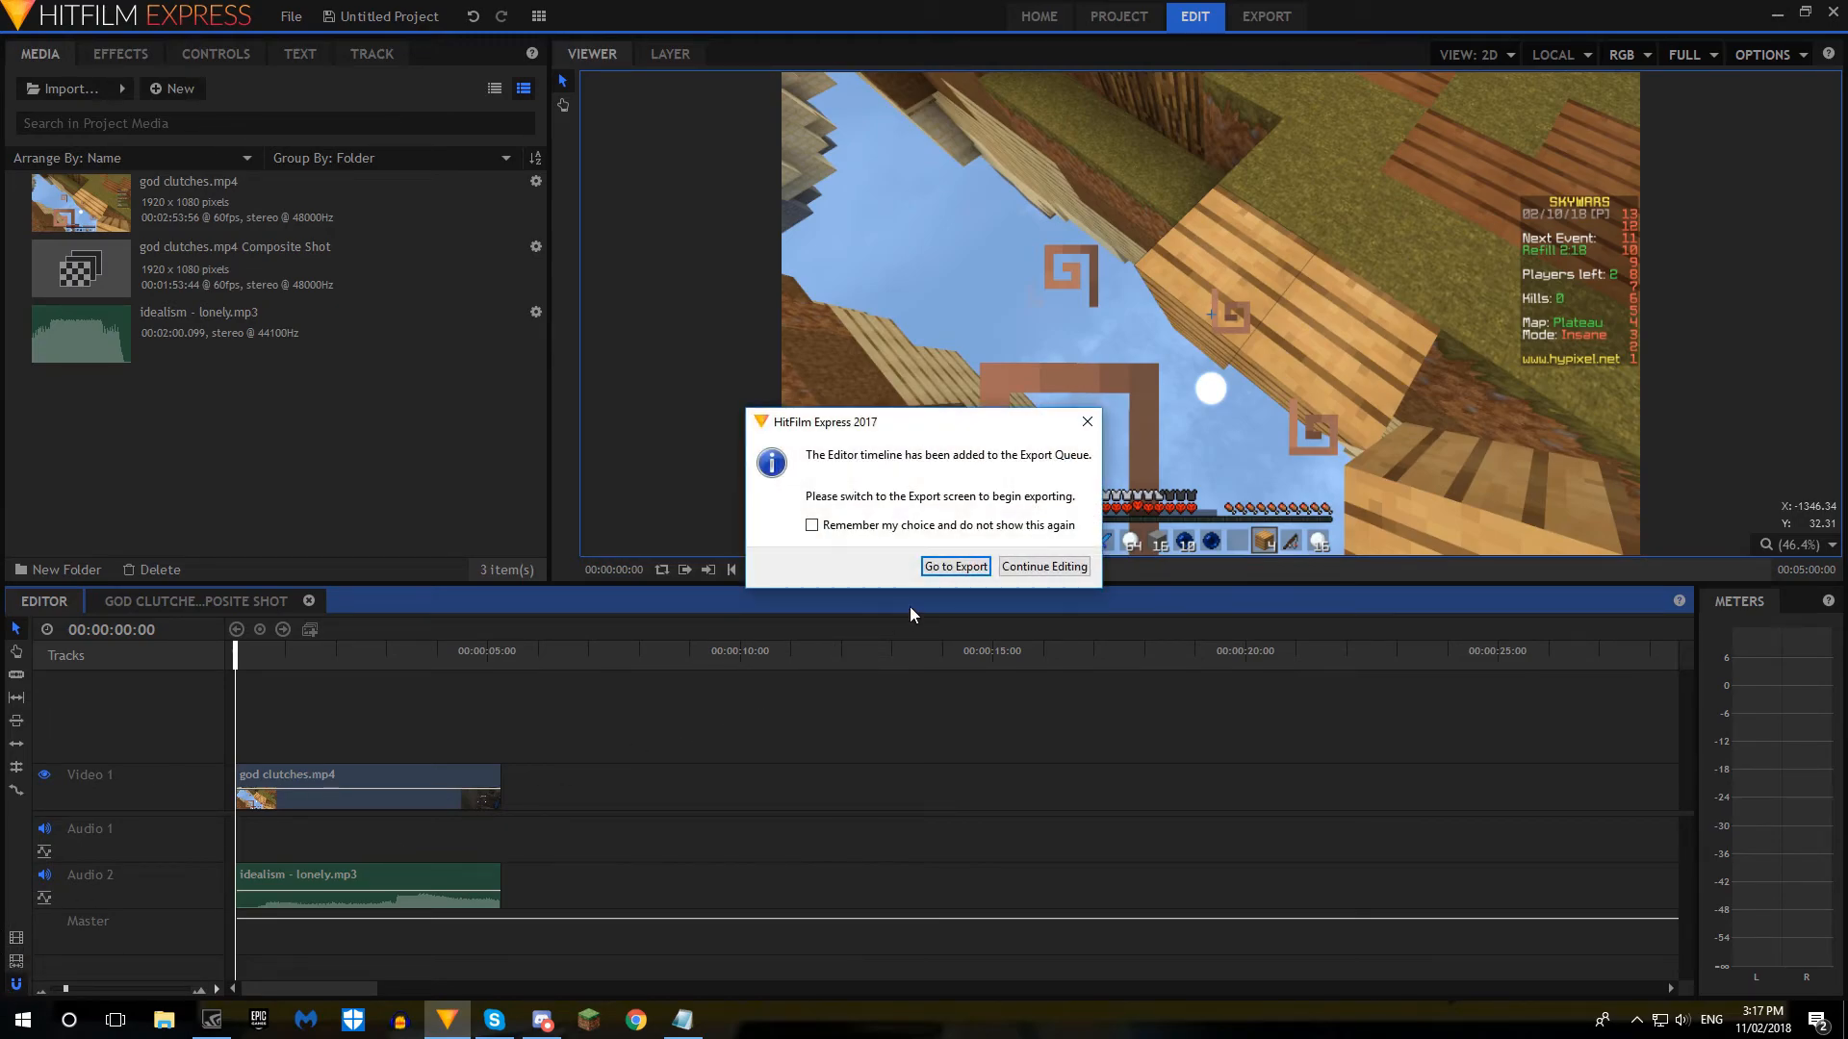
pyautogui.click(1088, 420)
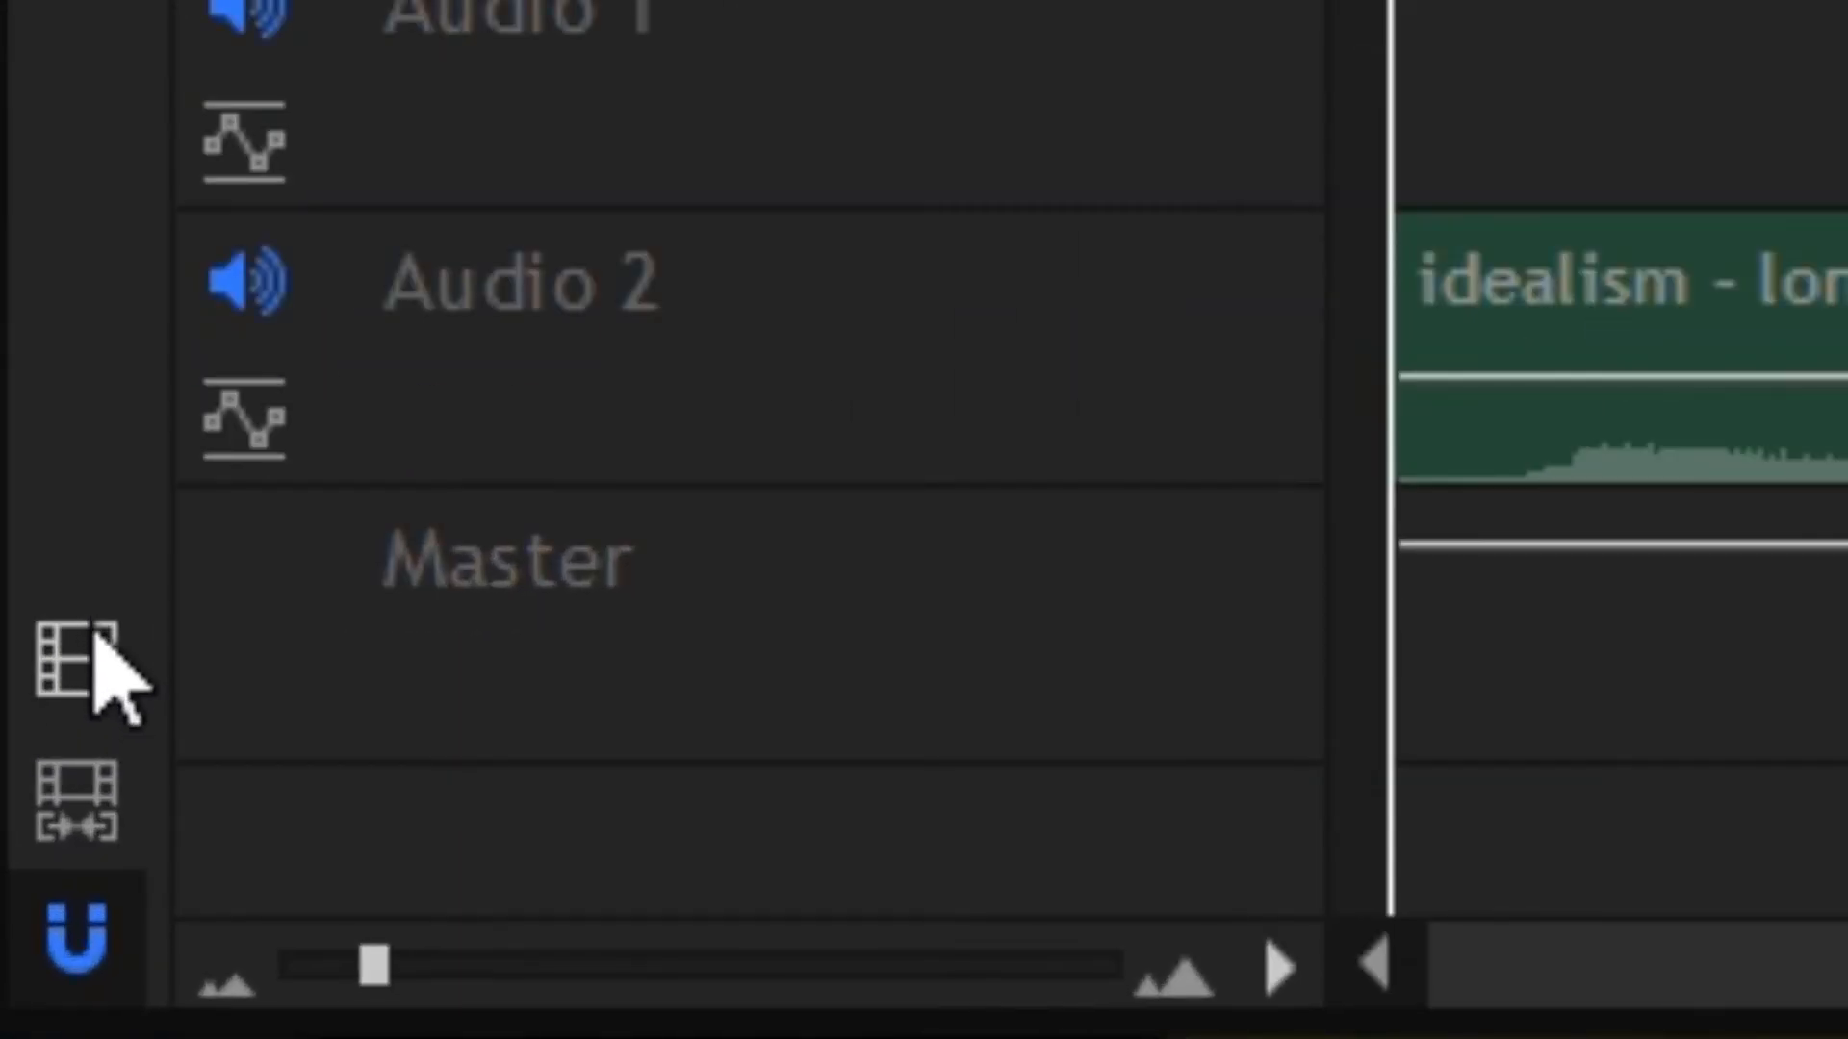
pyautogui.click(96, 643)
pyautogui.click(947, 570)
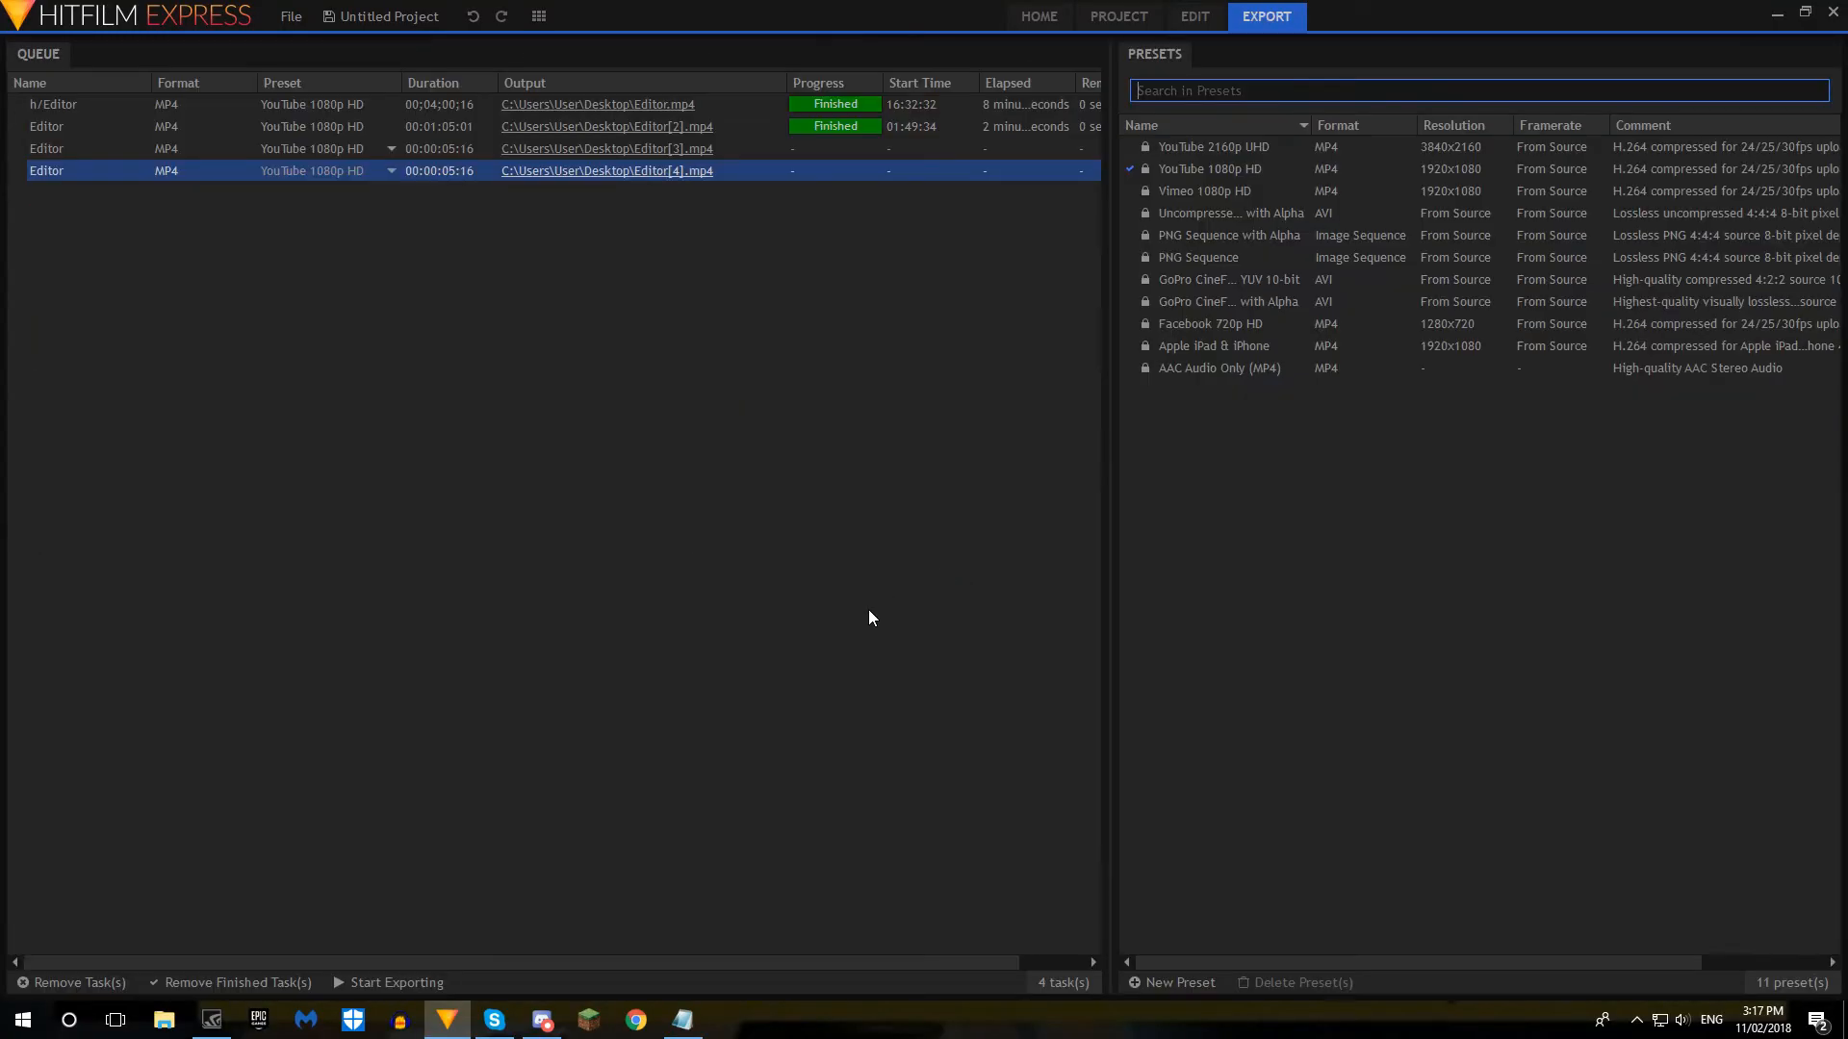
# Step: Start exporting the queued Editor tasks and pause playback of the exported Editor[4] video
pyautogui.click(349, 980)
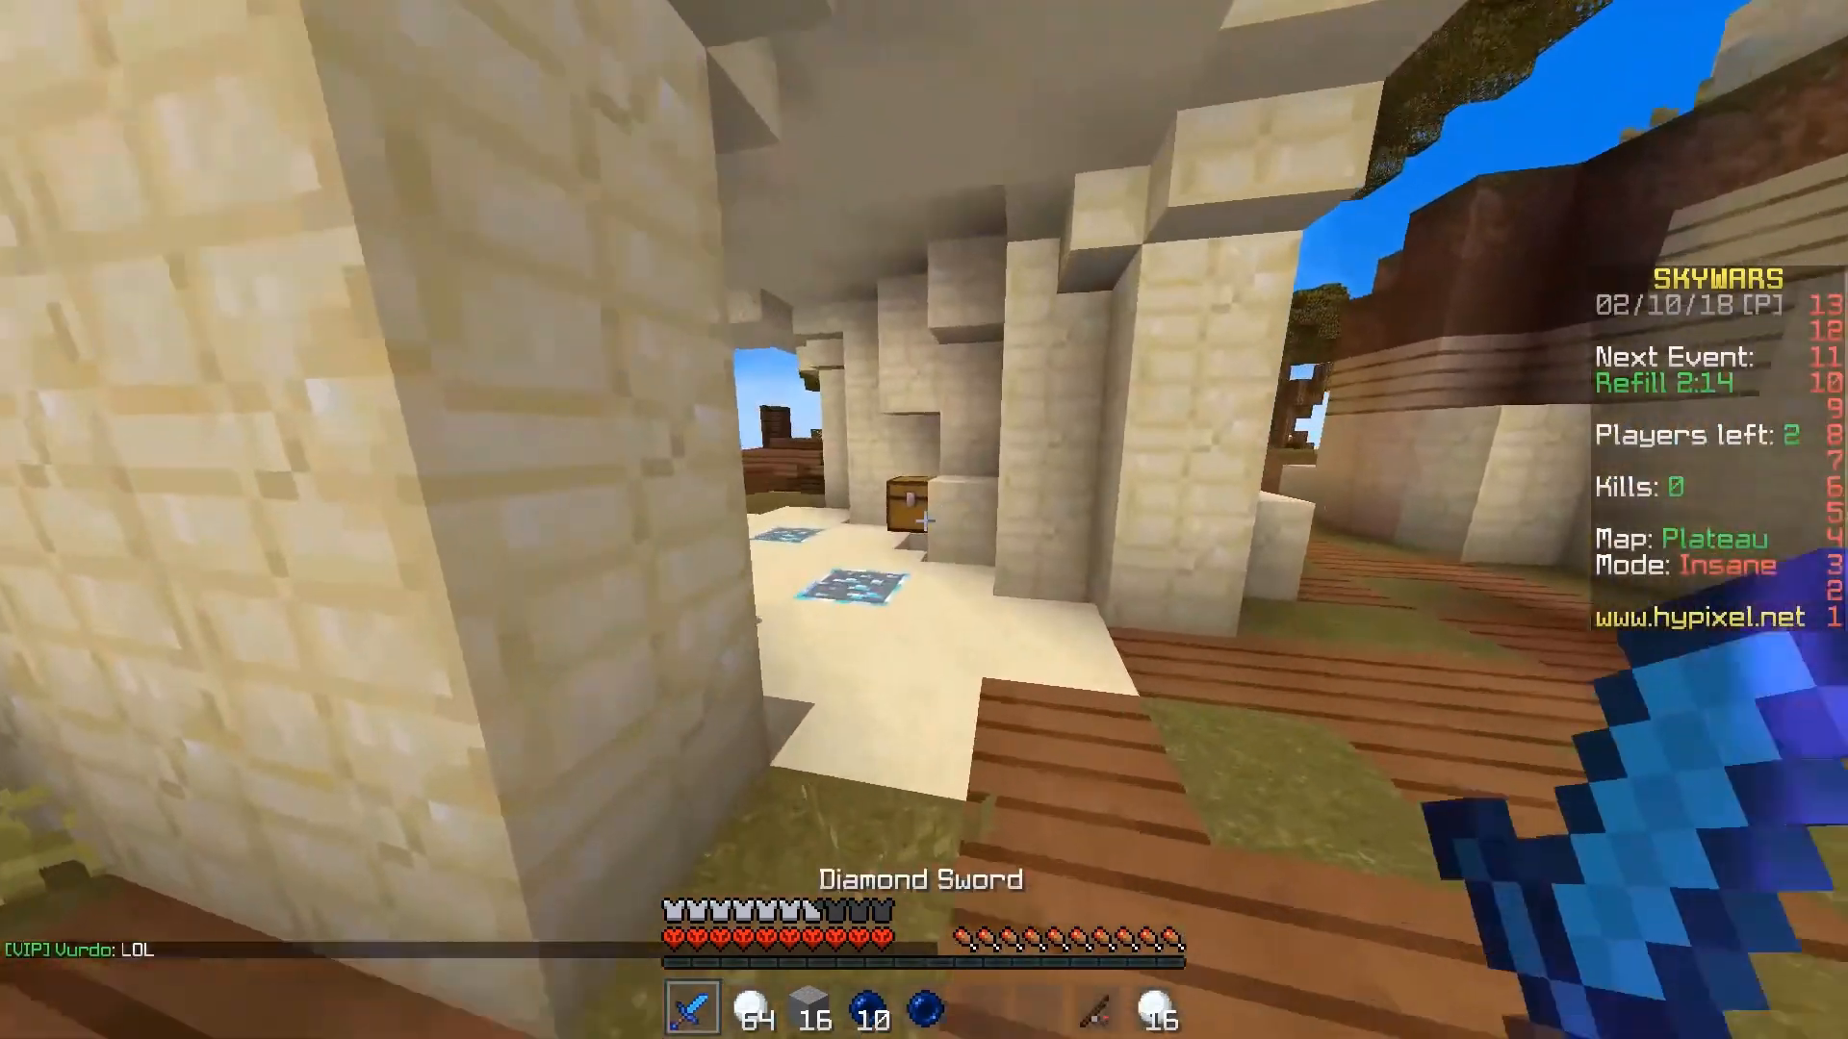
pyautogui.press('space')
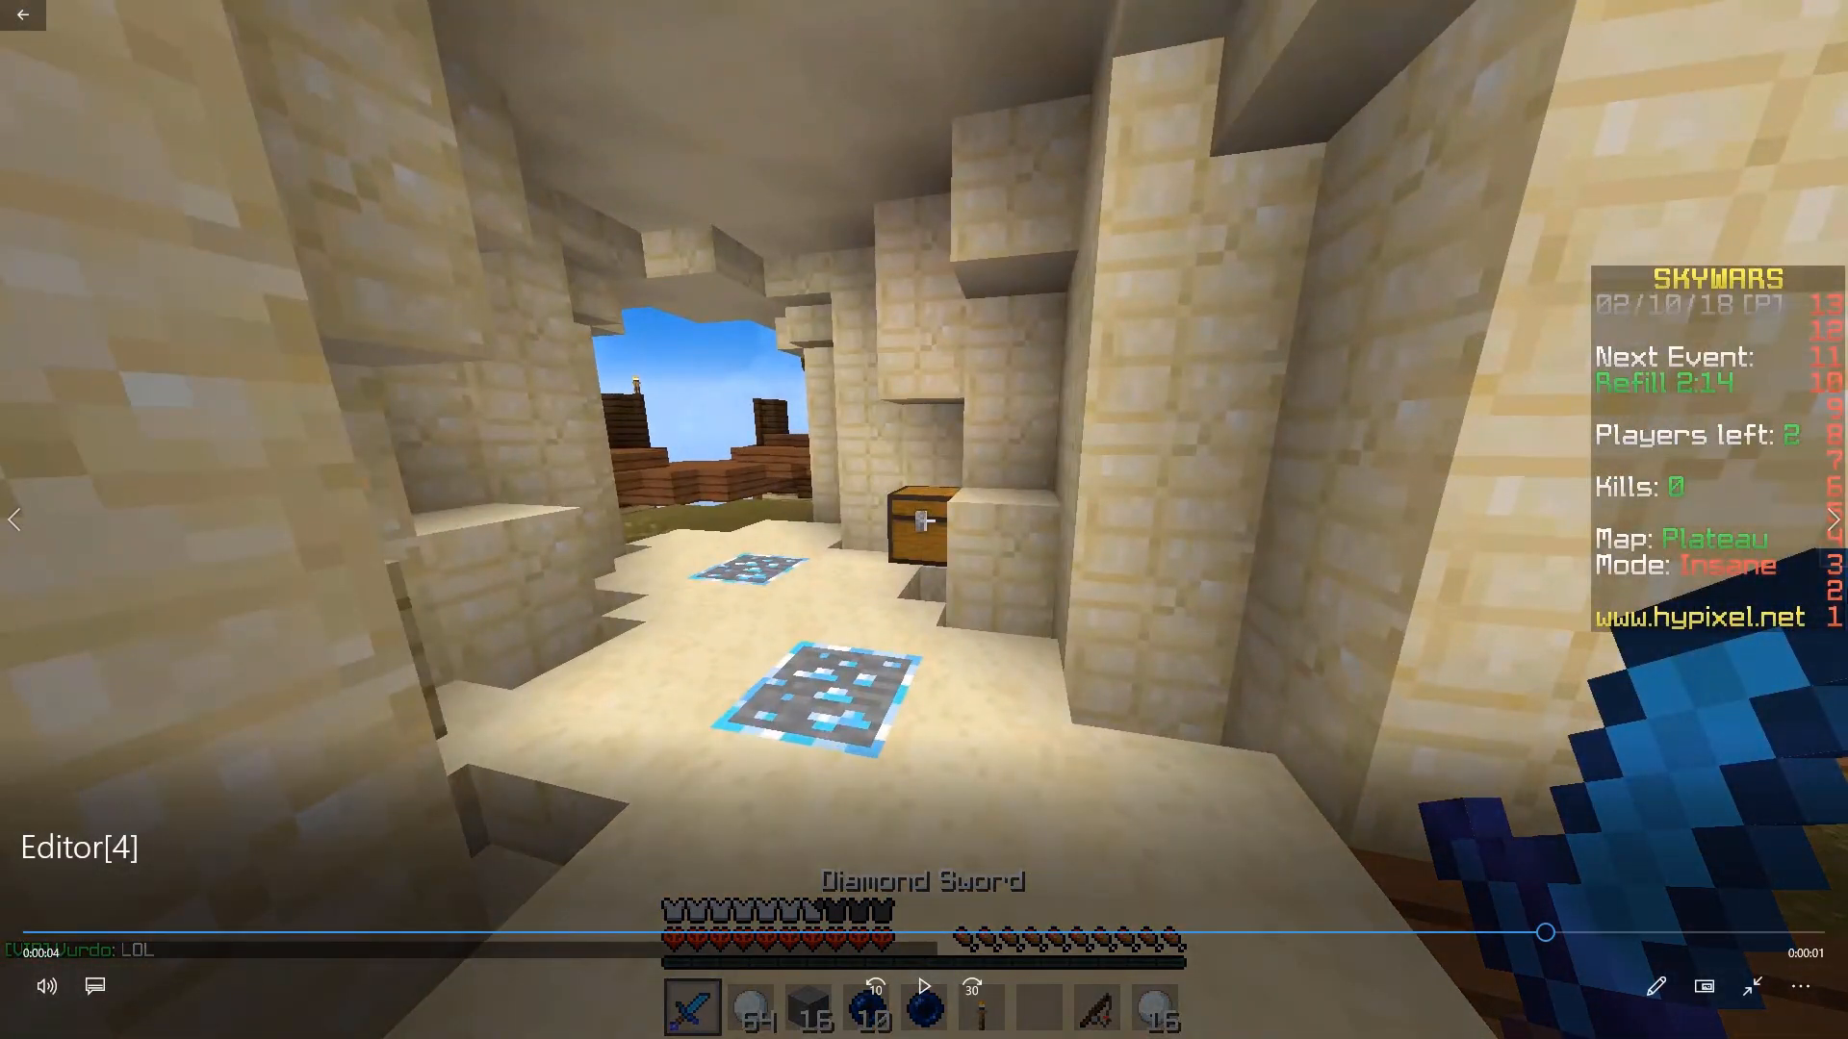